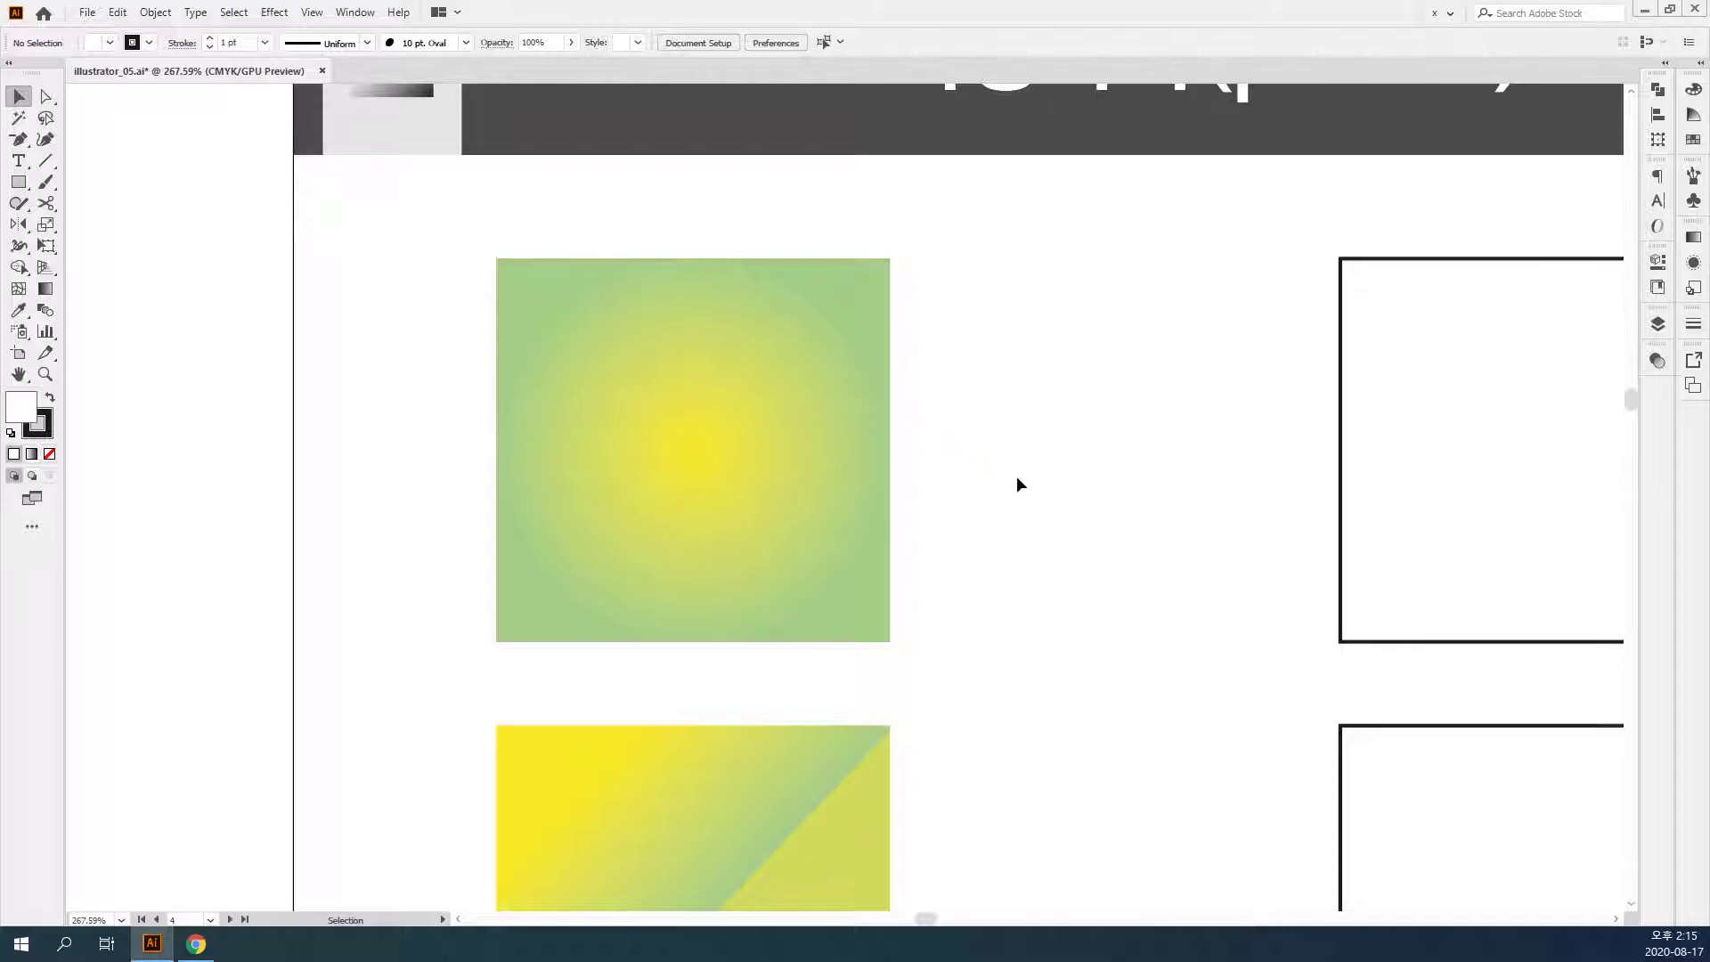
- Move the upper empty square next to the radial yellow-green gradient sample
scroll(1006, 483, "down", 2)
scroll(1006, 482, "right", 3)
left_click_drag(1244, 409, 935, 385)
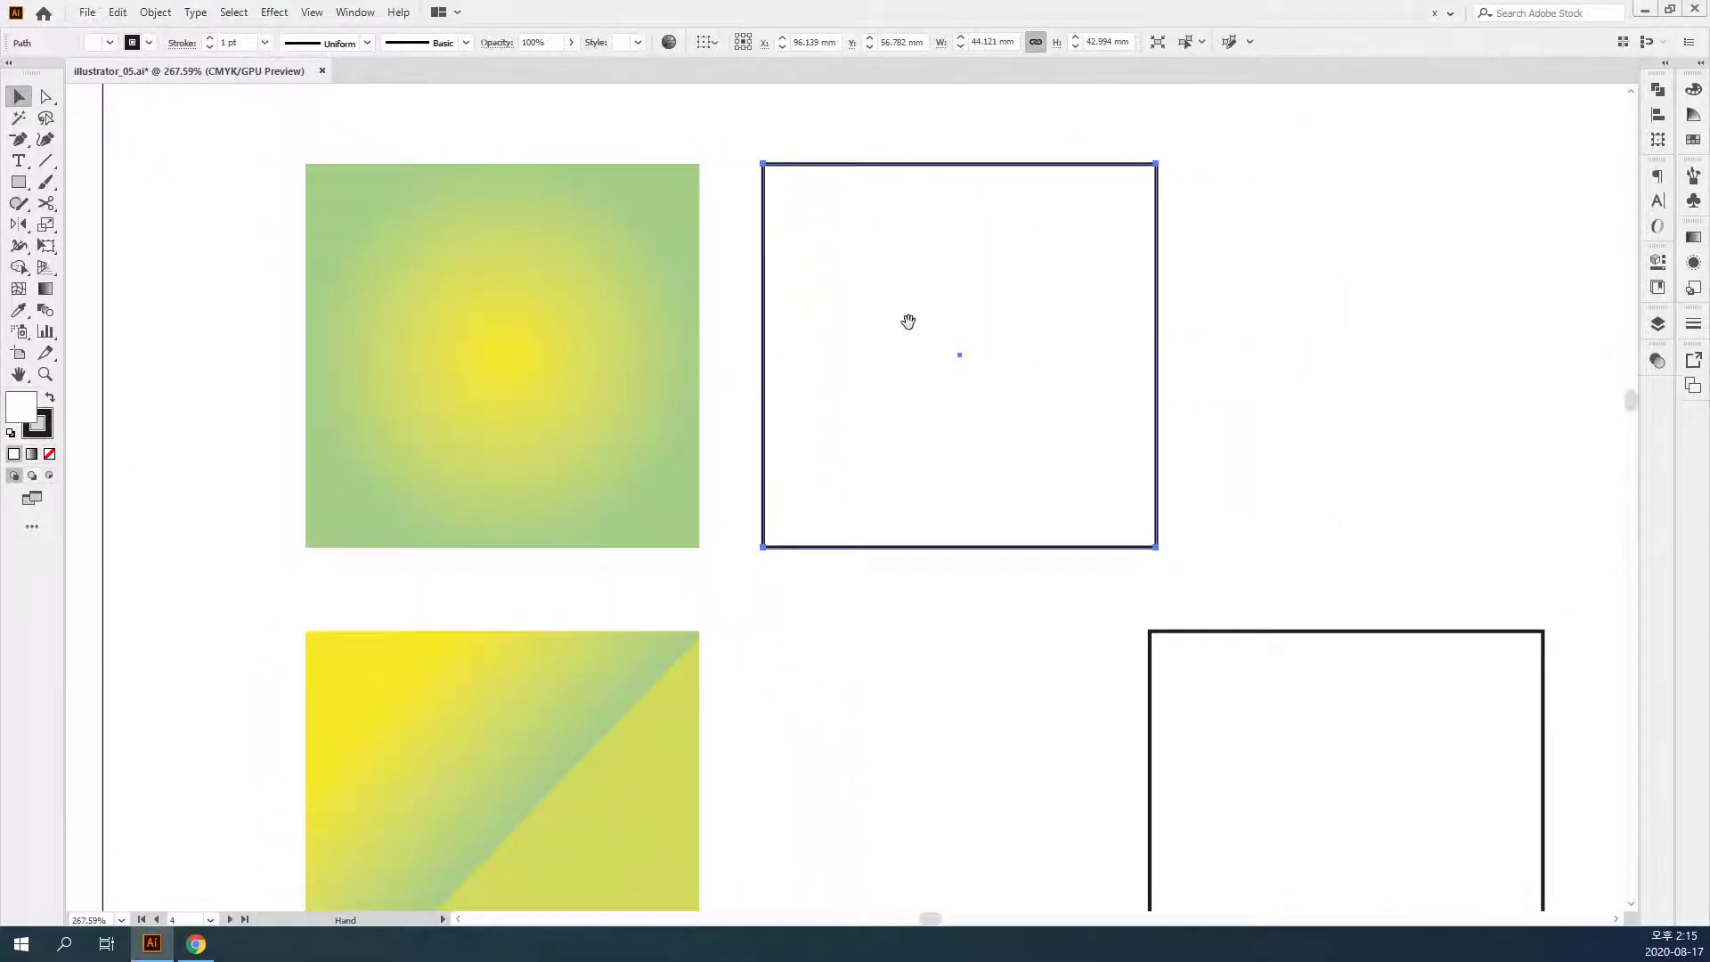
- Fill the moved square with yellow at Y 100% and remove its stroke
left_click(1693, 91)
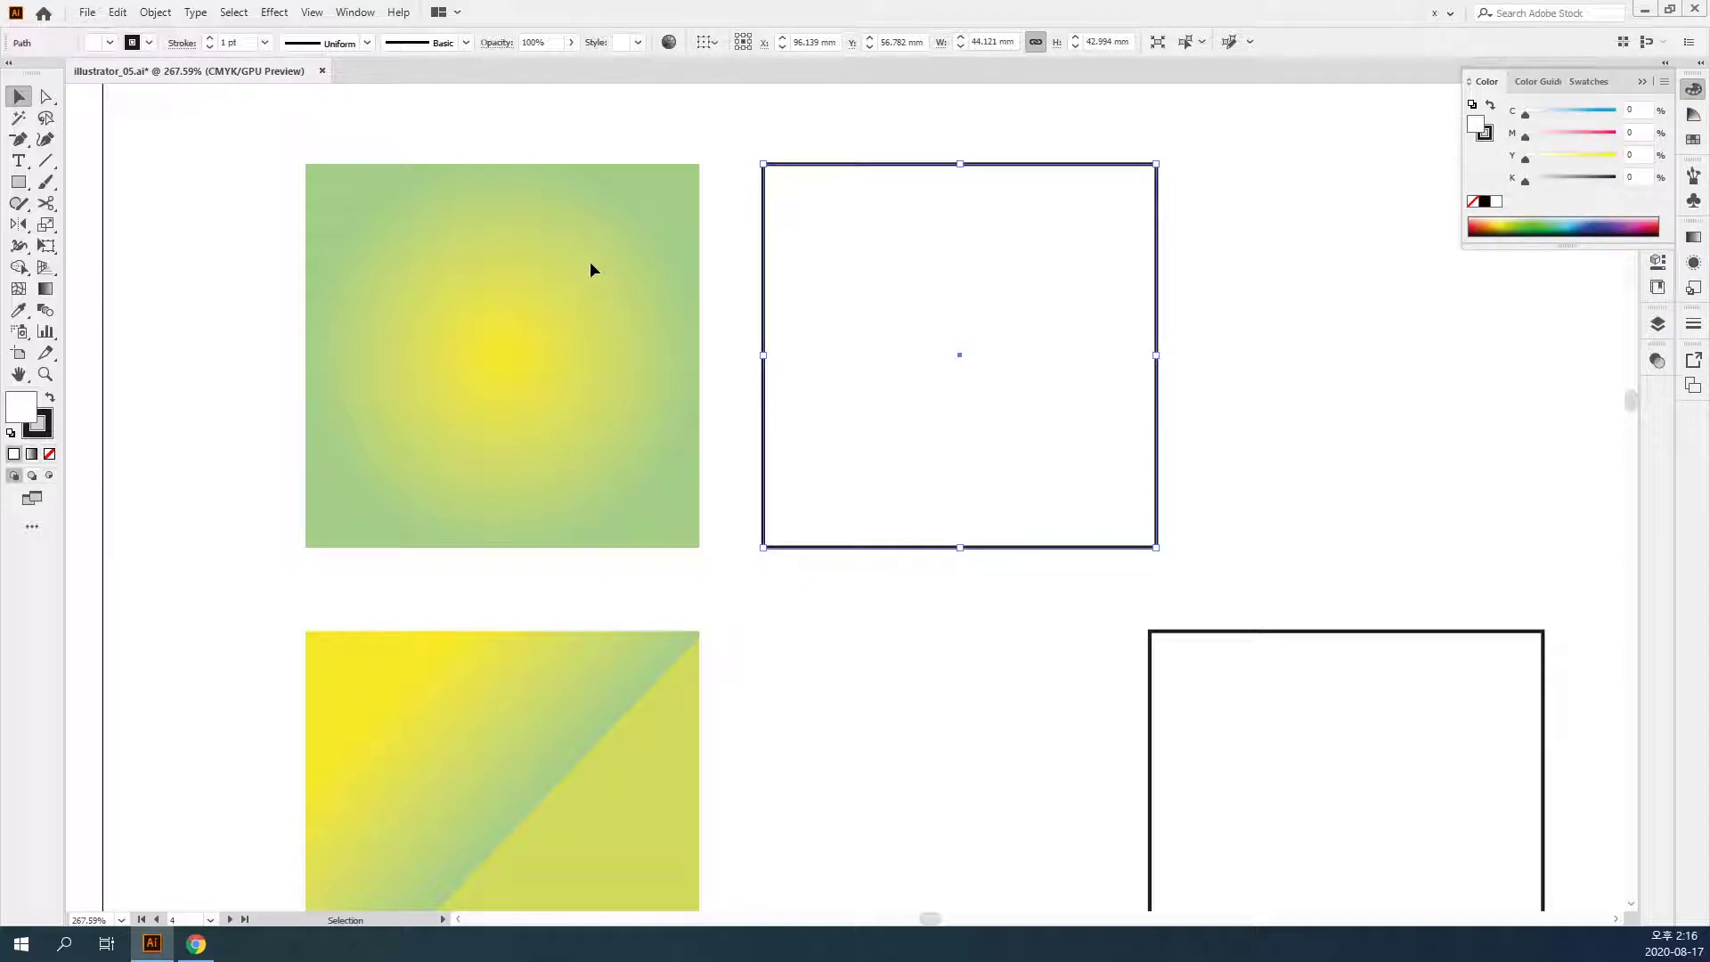
left_click_drag(1579, 151, 1671, 148)
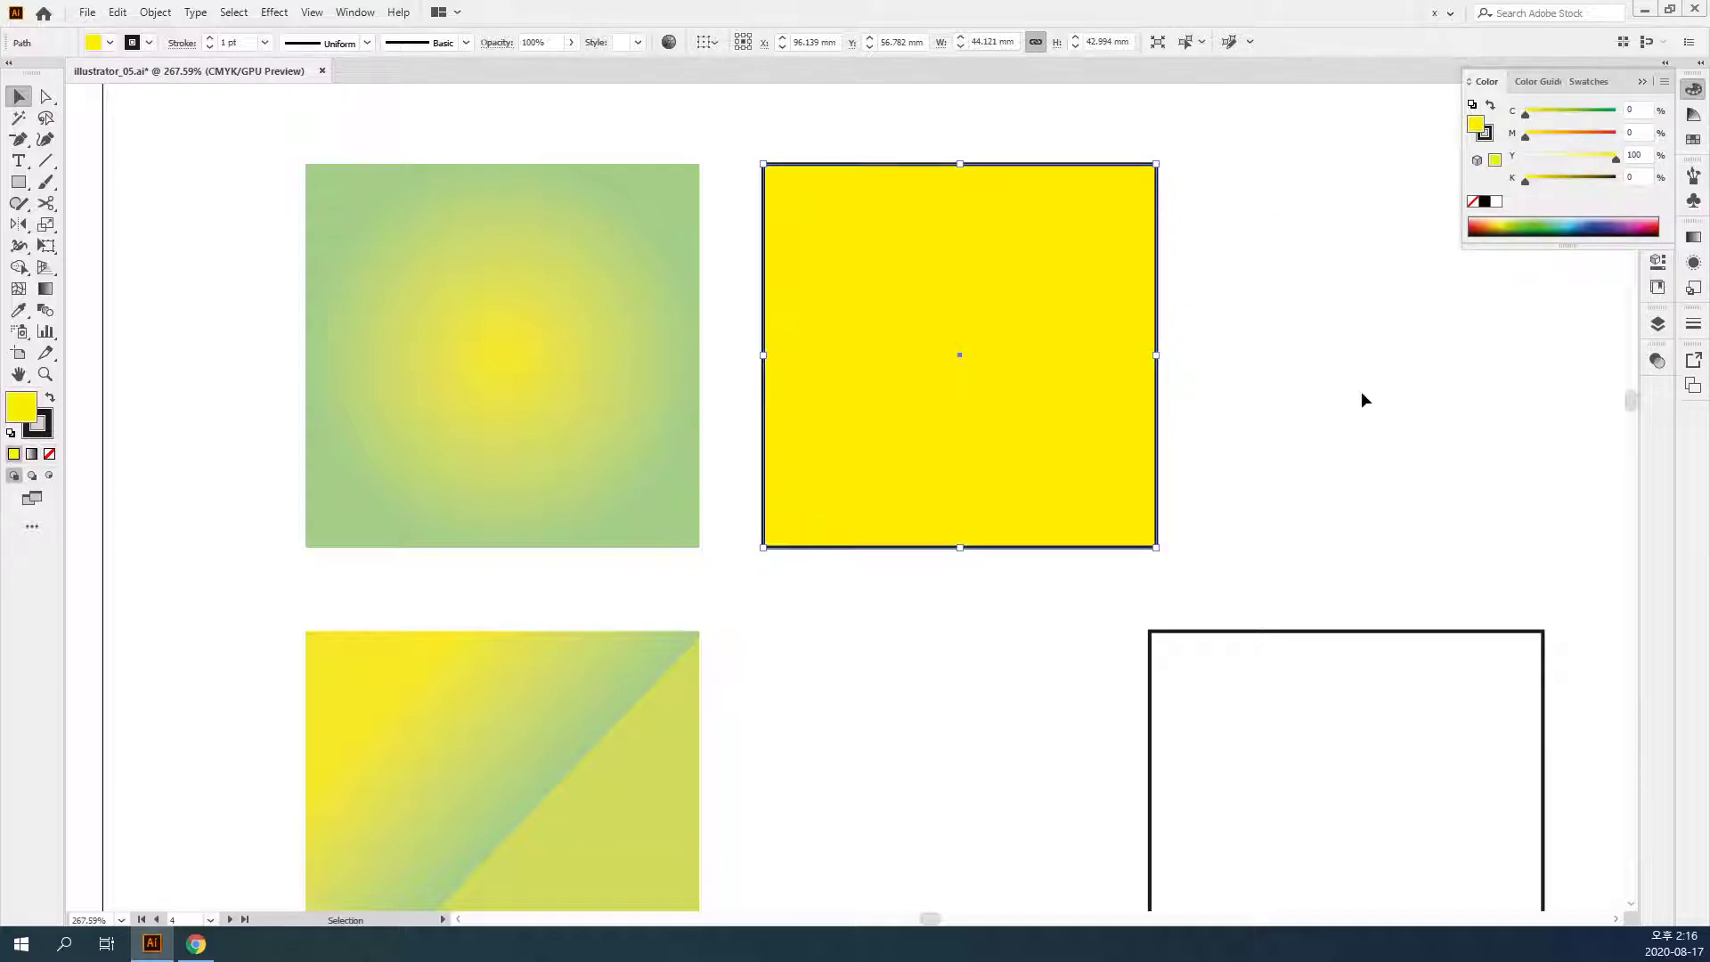
key("slash")
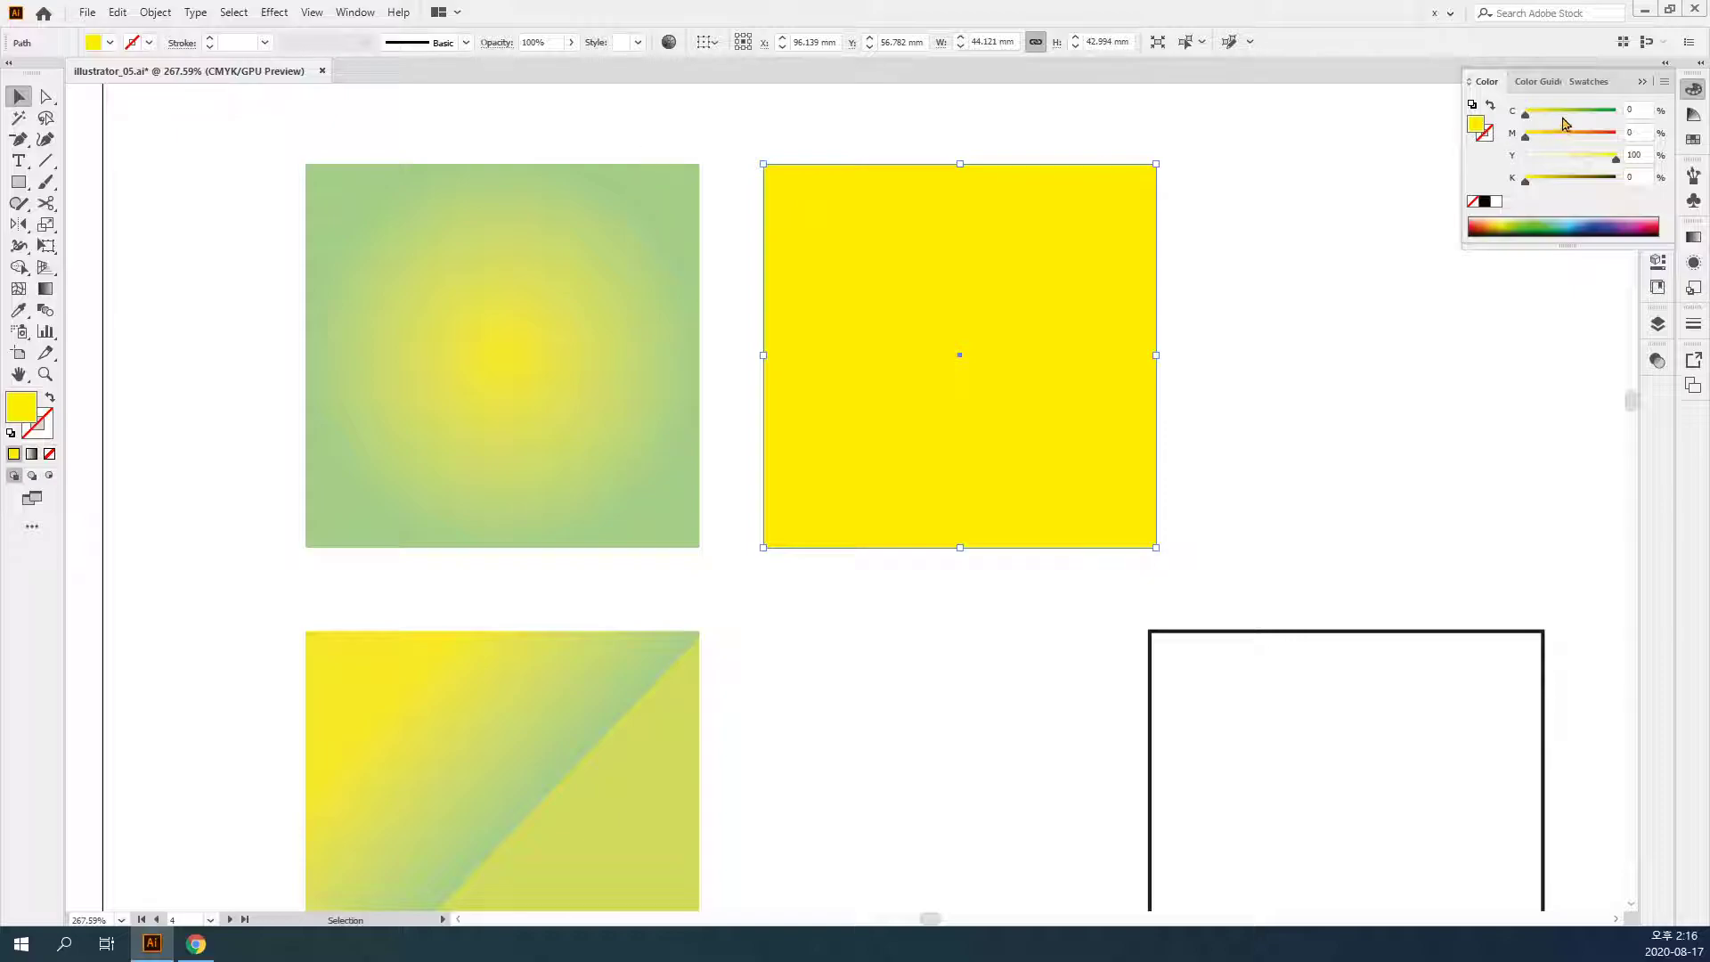
- Float the color sliders near the square, expand the docked panels and open the gradient settings
left_click_drag(1478, 78, 1231, 65)
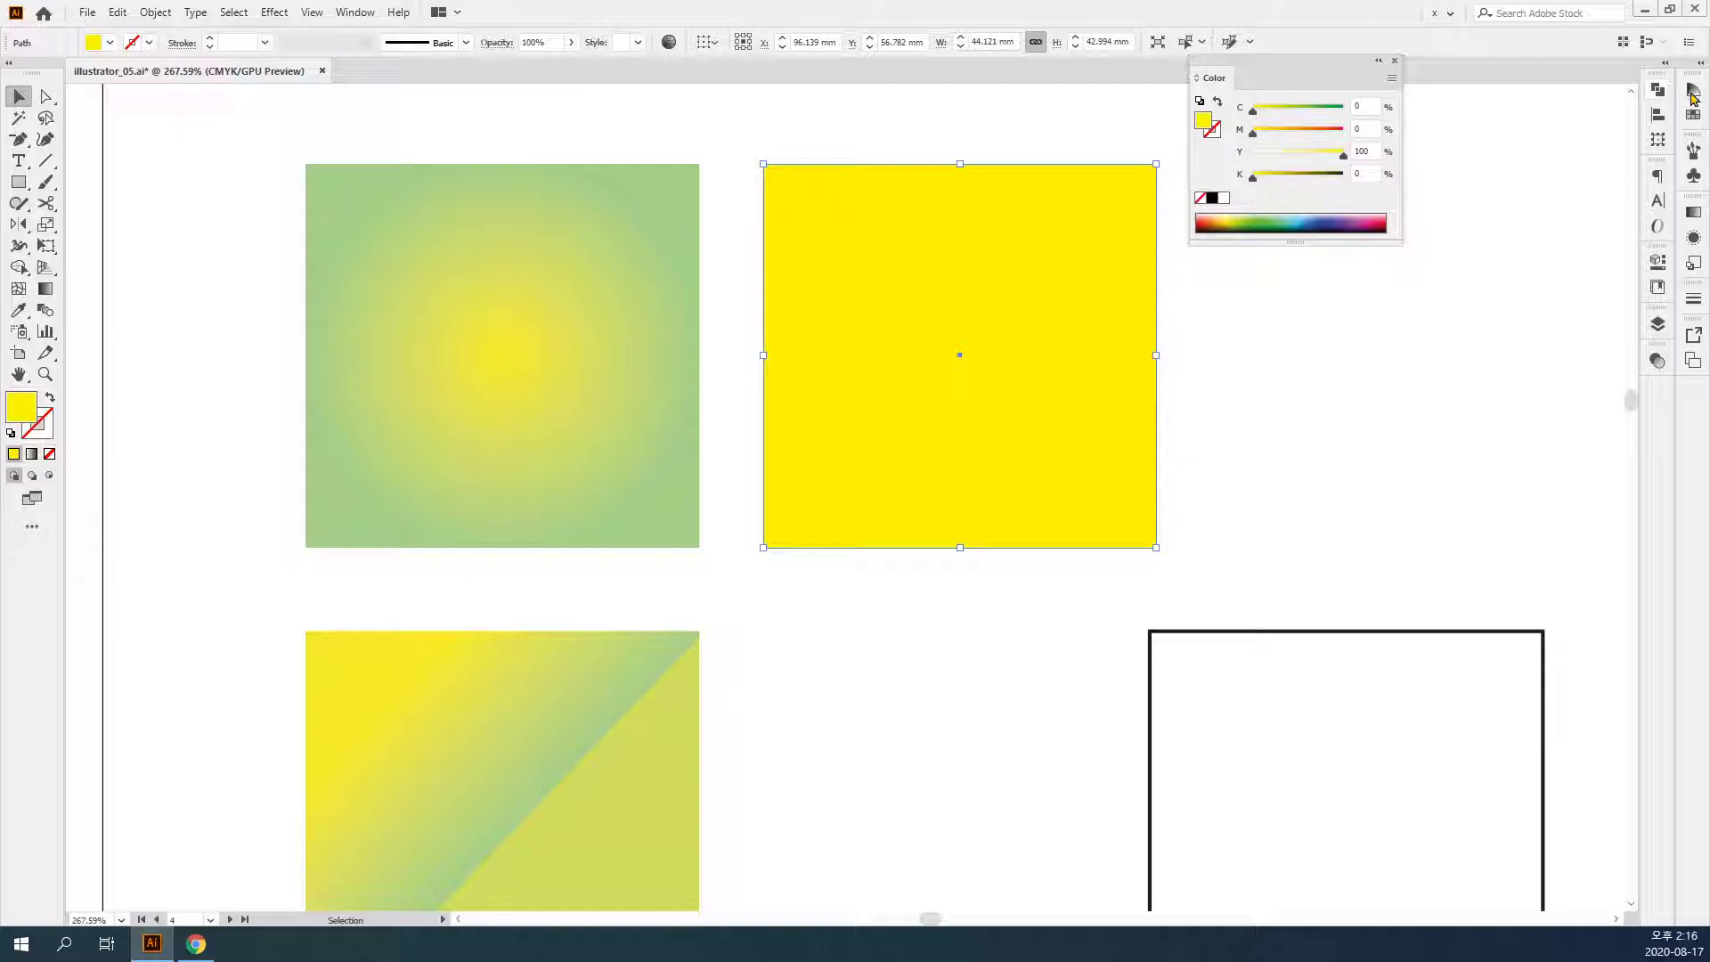
left_click_drag(1674, 227, 1641, 230)
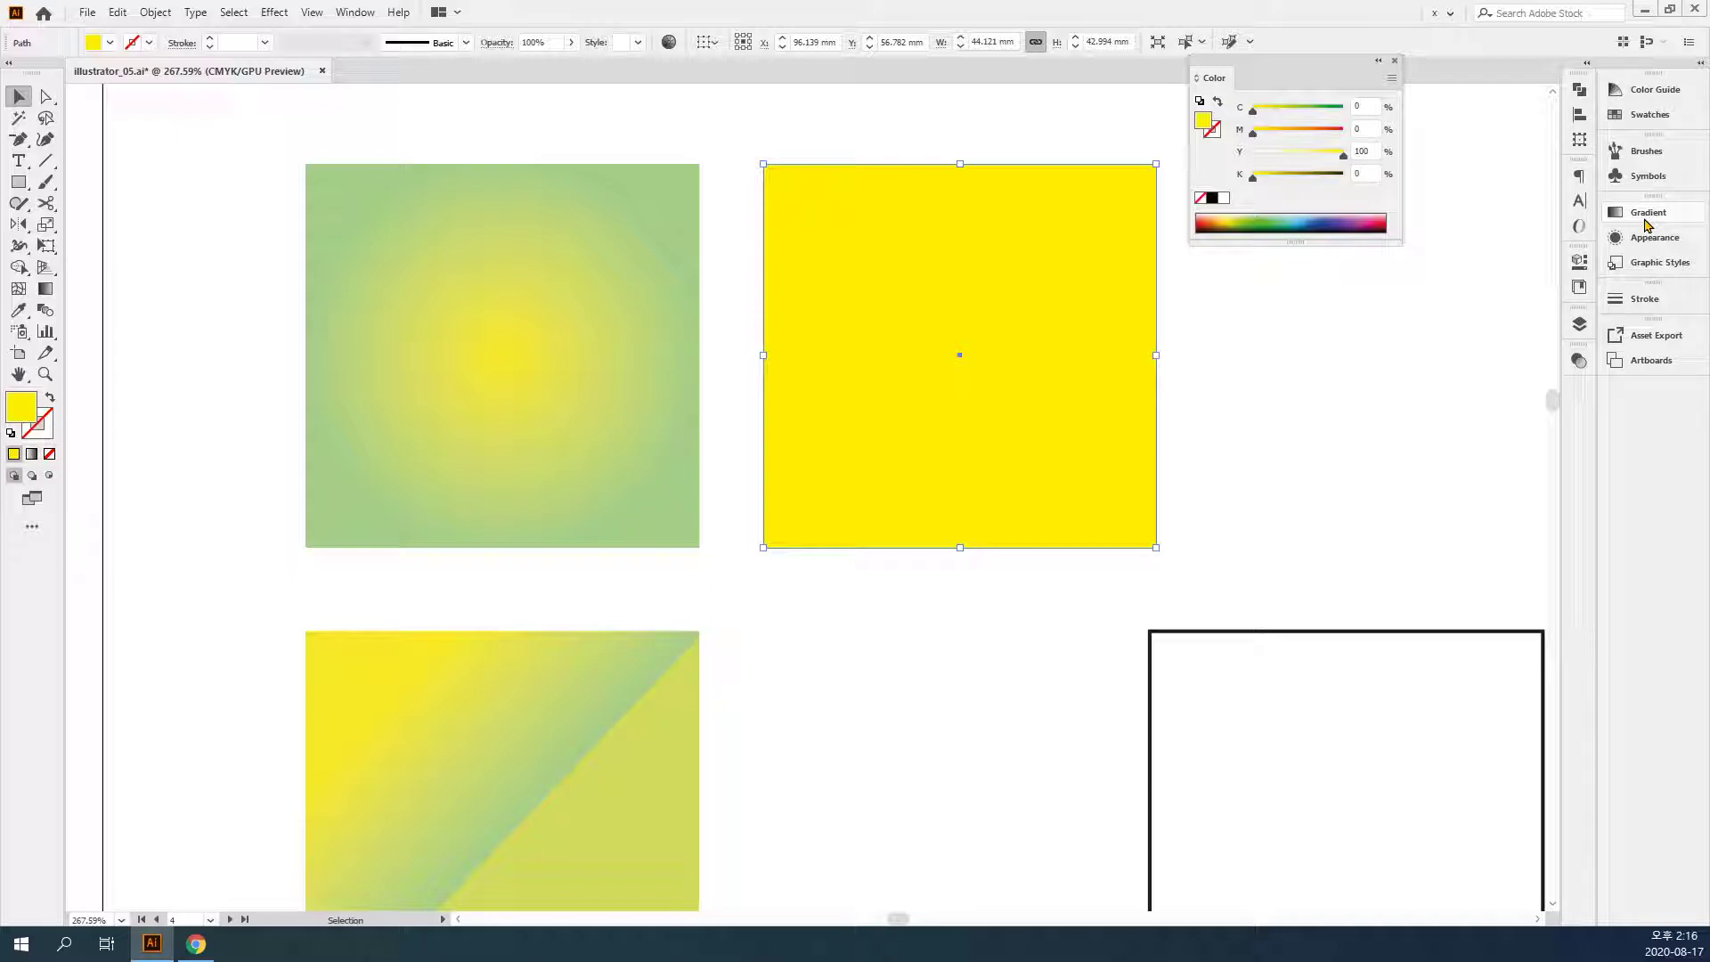
left_click(1645, 218)
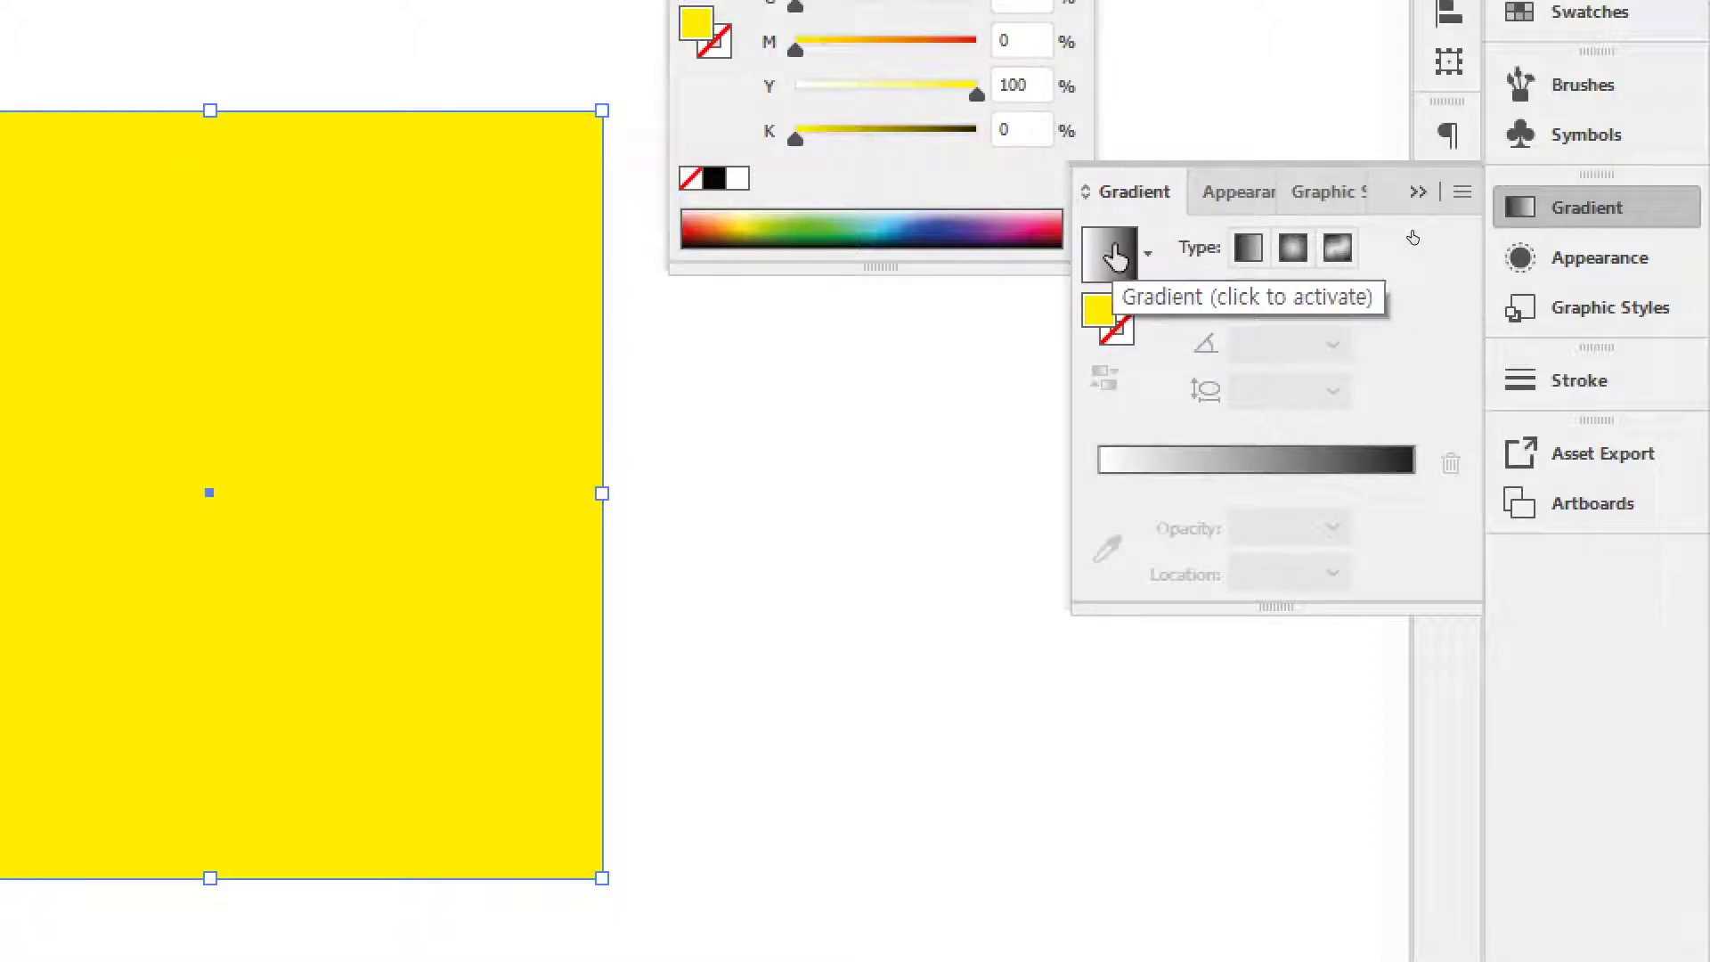
- View the gradient presets, try the default white-to-black gradient on the yellow square, and undo it
left_click(1147, 253)
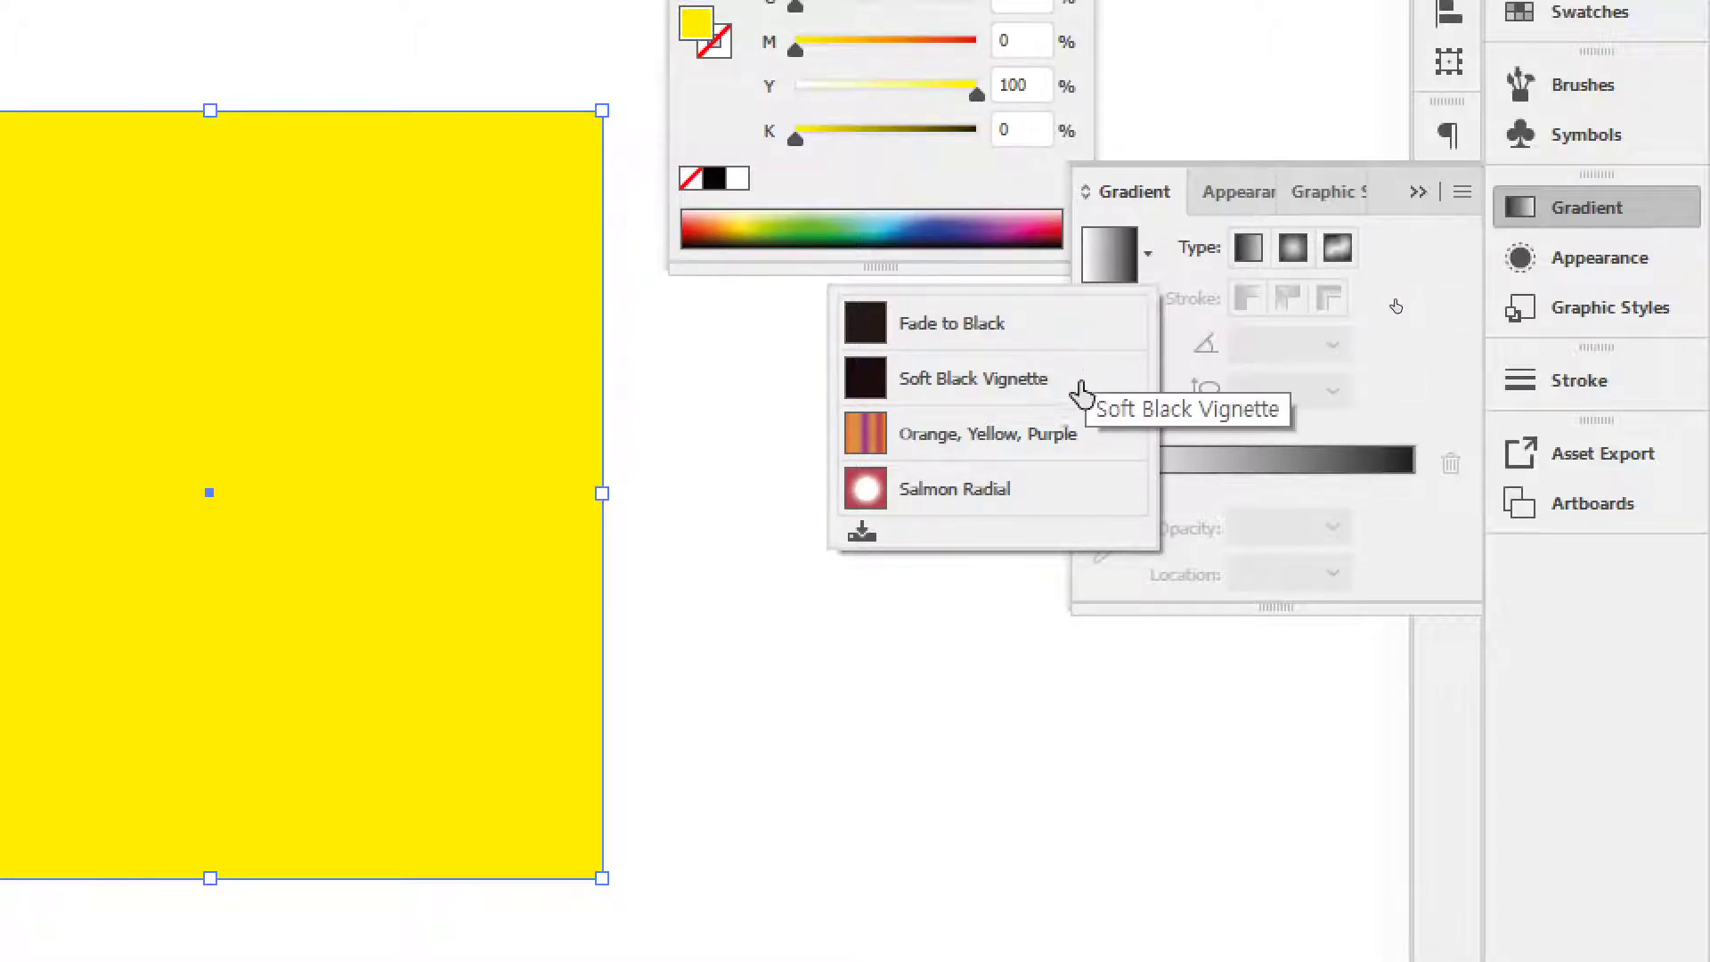
left_click(1432, 249)
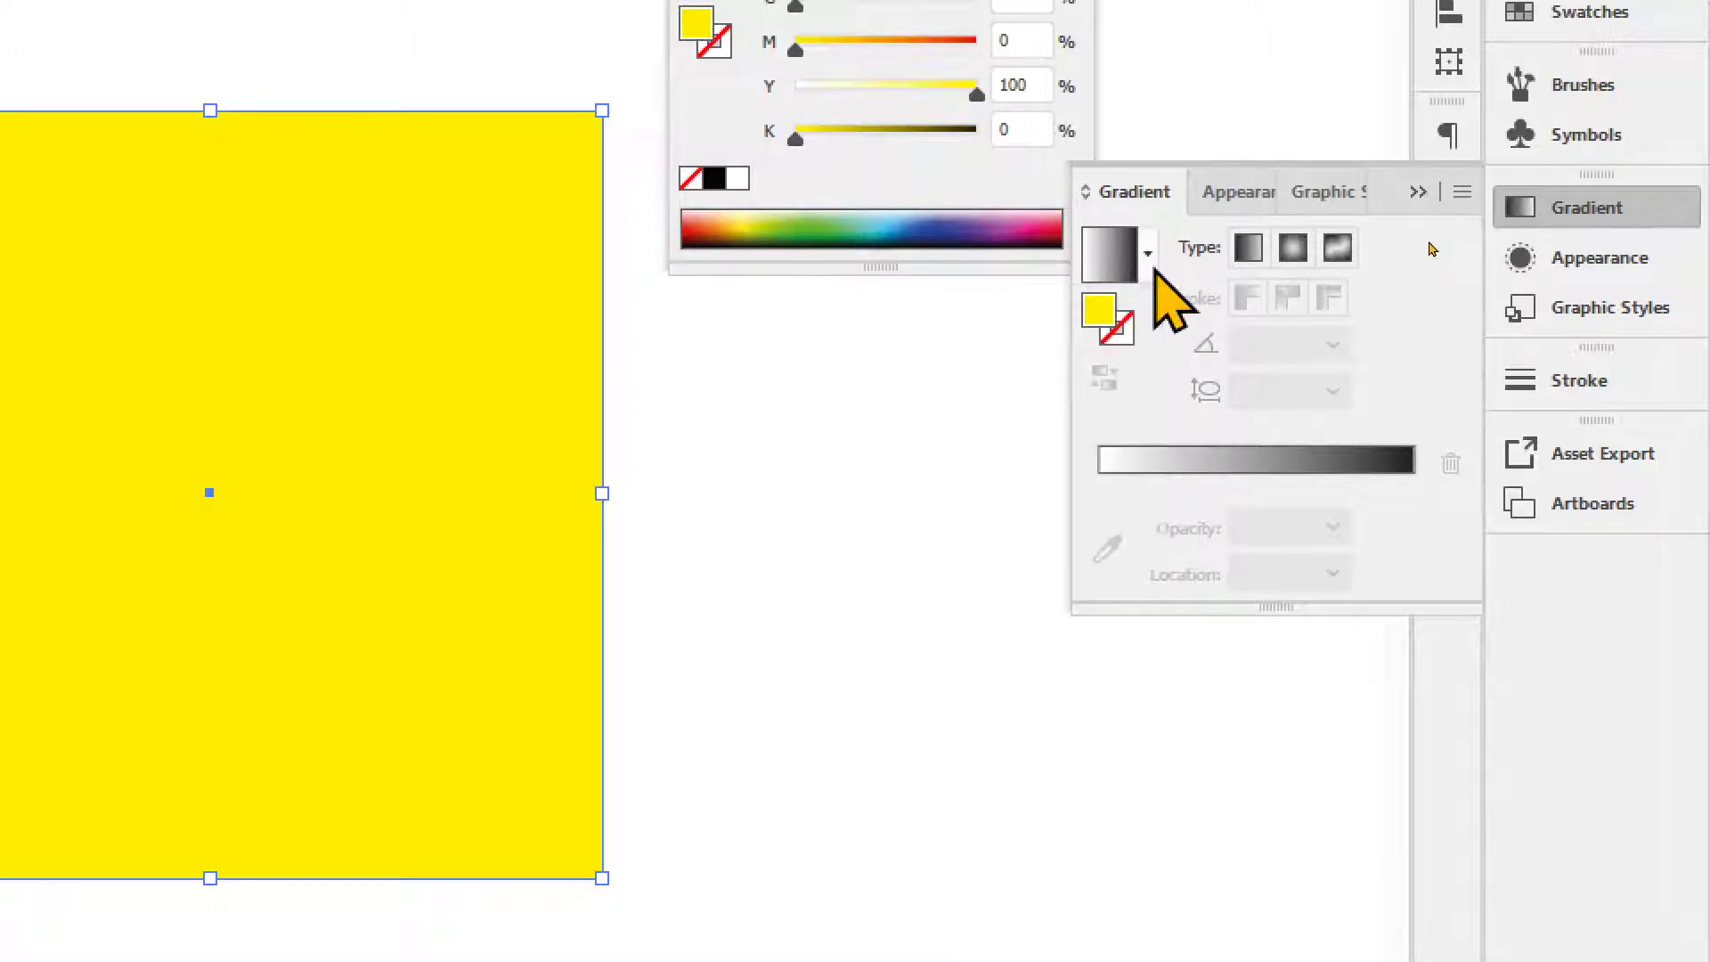
left_click(1095, 257)
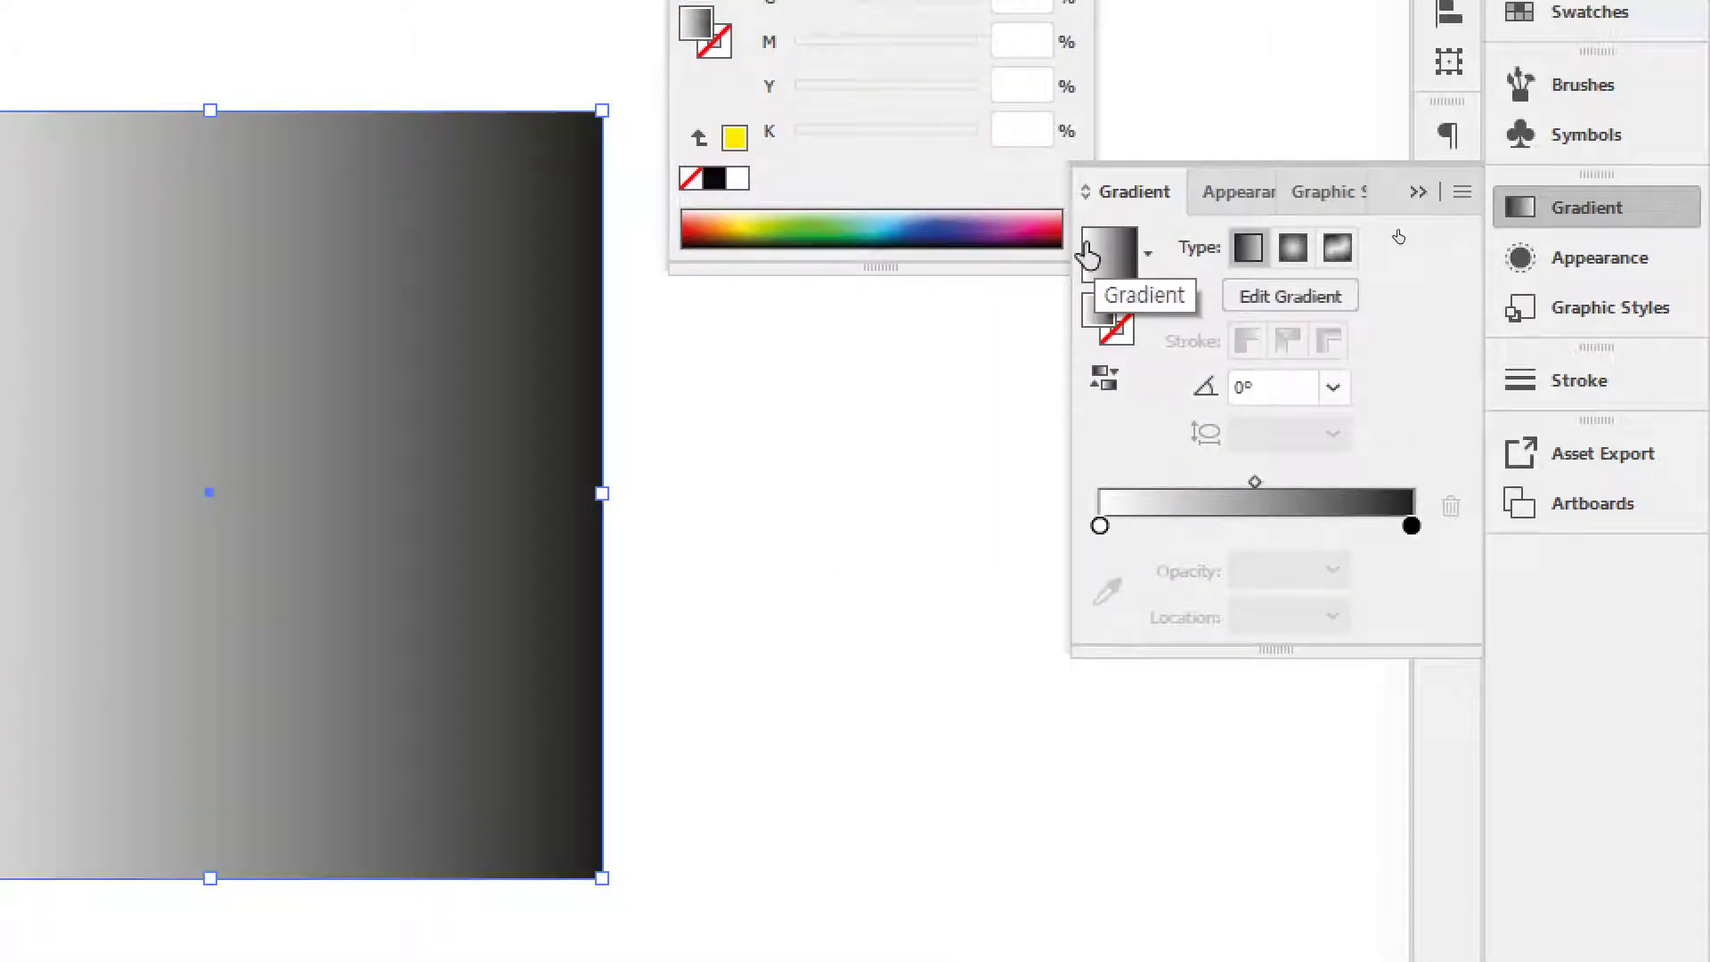
key("ctrl+z")
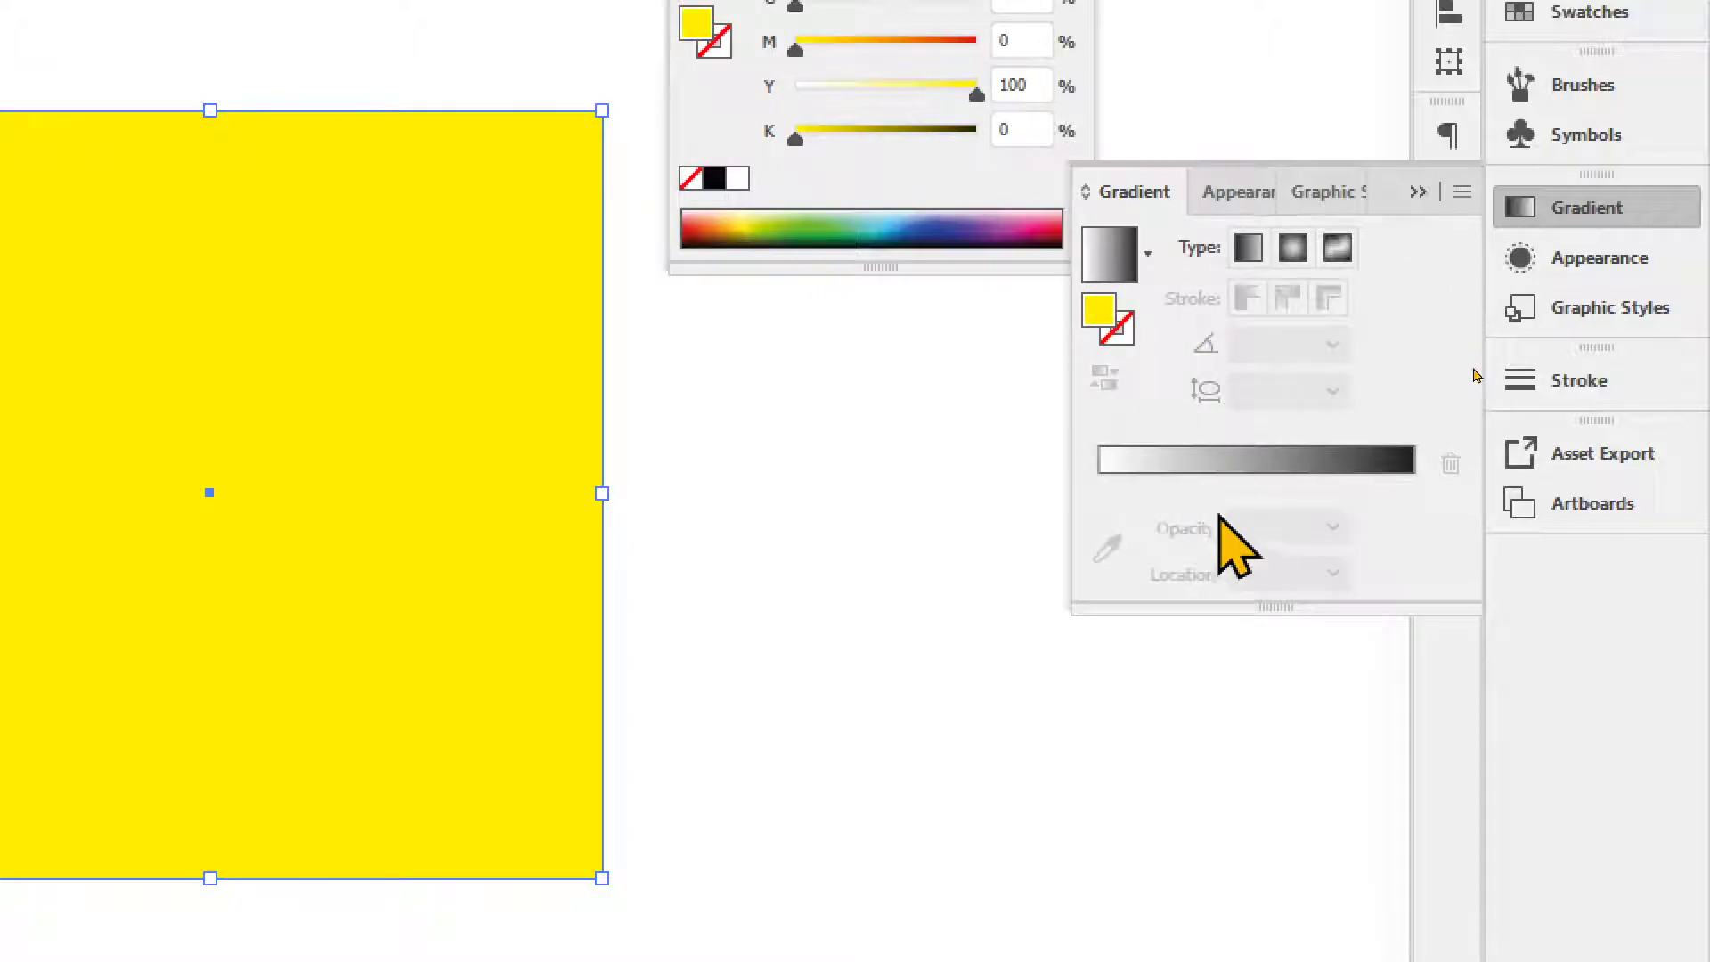
left_click(1255, 460)
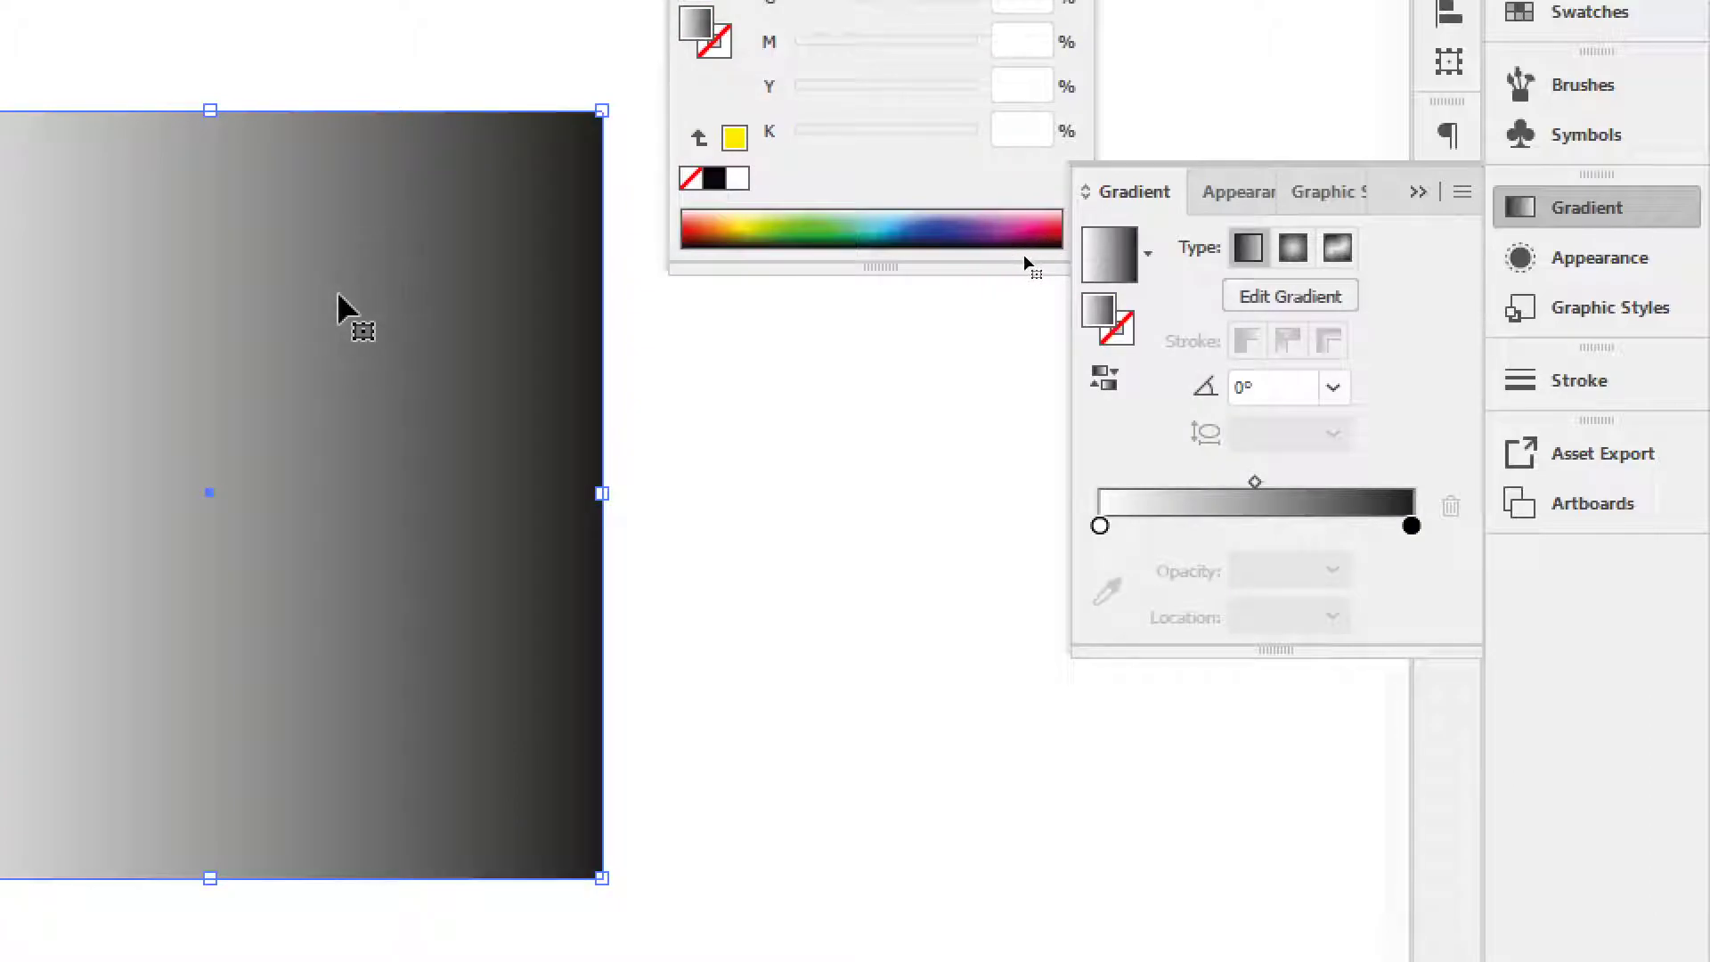
key("ctrl+z")
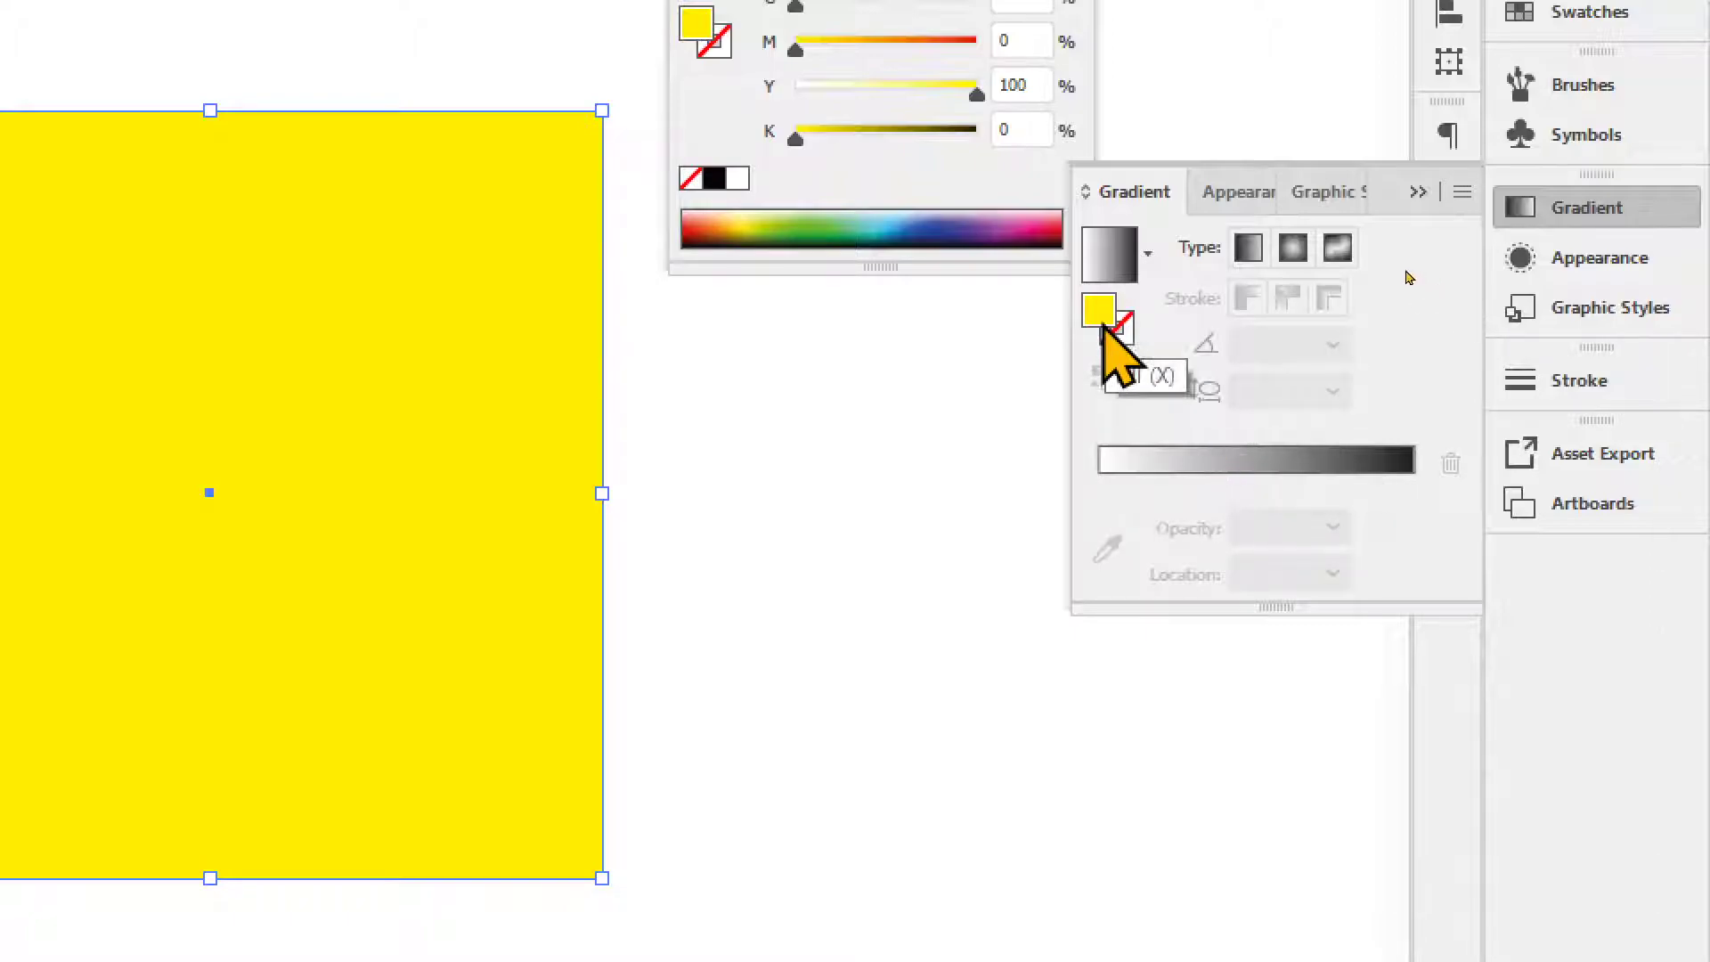
- Add the square's yellow fill as a middle stop of the white-to-black gradient and shift it to about 68%
mouse_move(1108, 321)
left_mouse_down()
mouse_move(1187, 382)
mouse_move(1216, 461)
left_mouse_up()
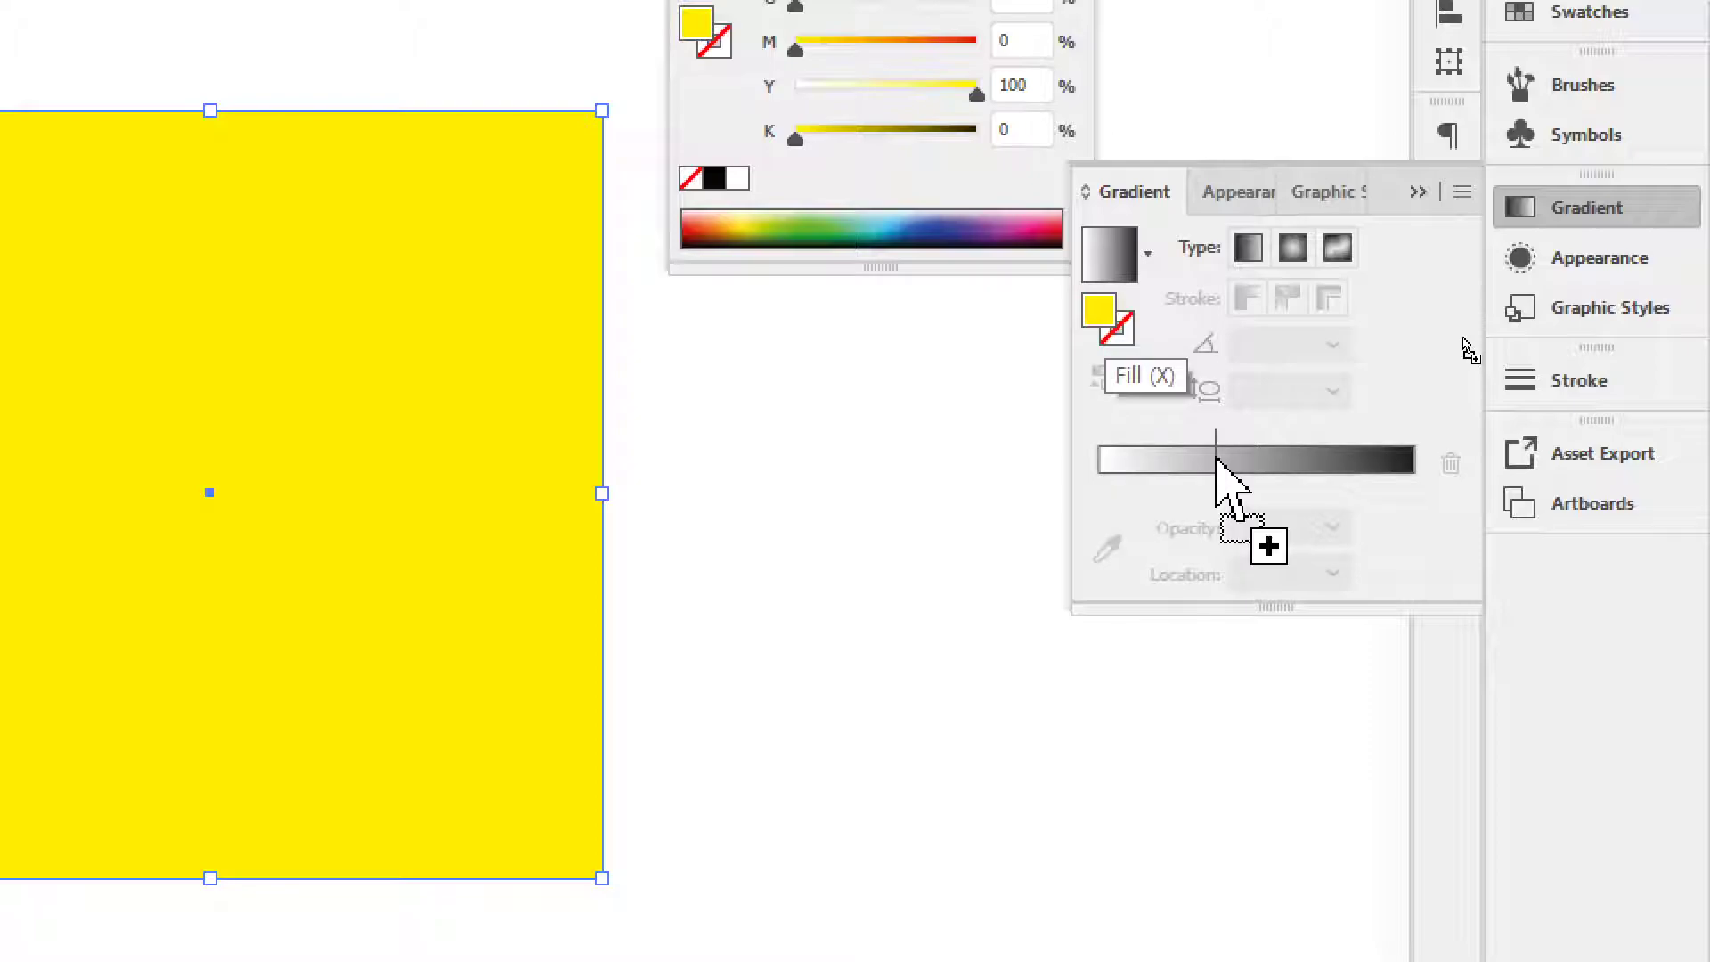
left_click_drag(1217, 461, 1217, 461)
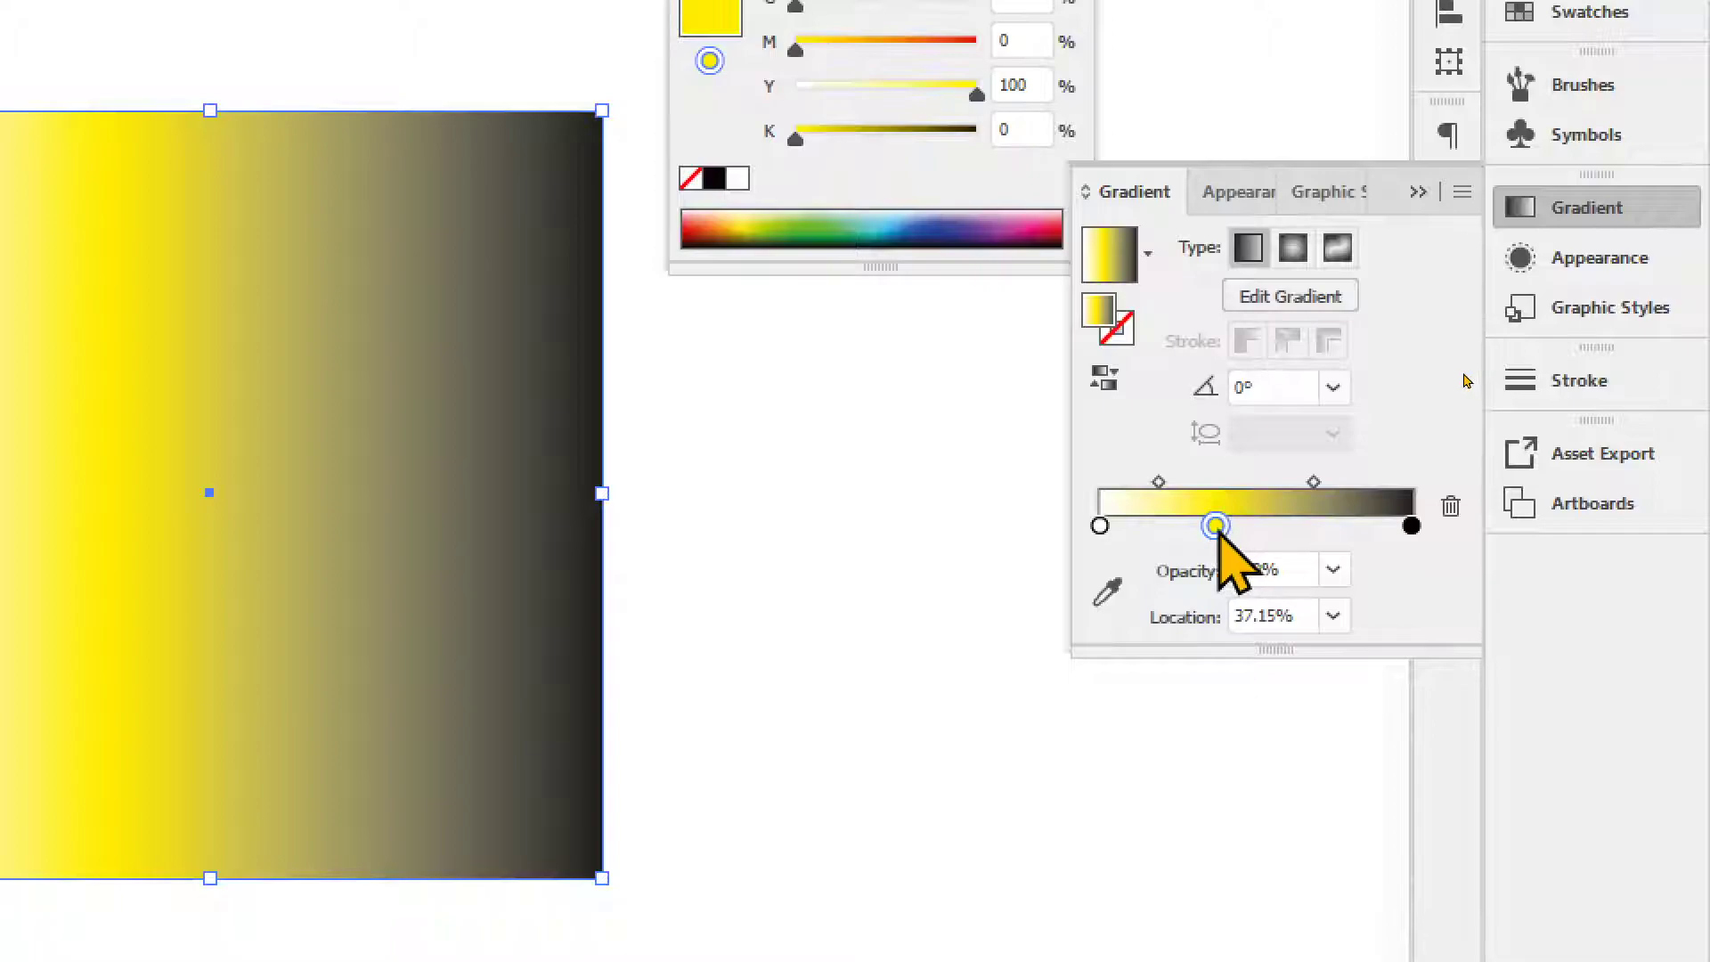
left_click_drag(1216, 526, 1314, 525)
- Float the gradient settings beside the color sliders and move the yellow stop to about 53%
left_click_drag(1557, 222, 679, 320)
left_click(538, 220)
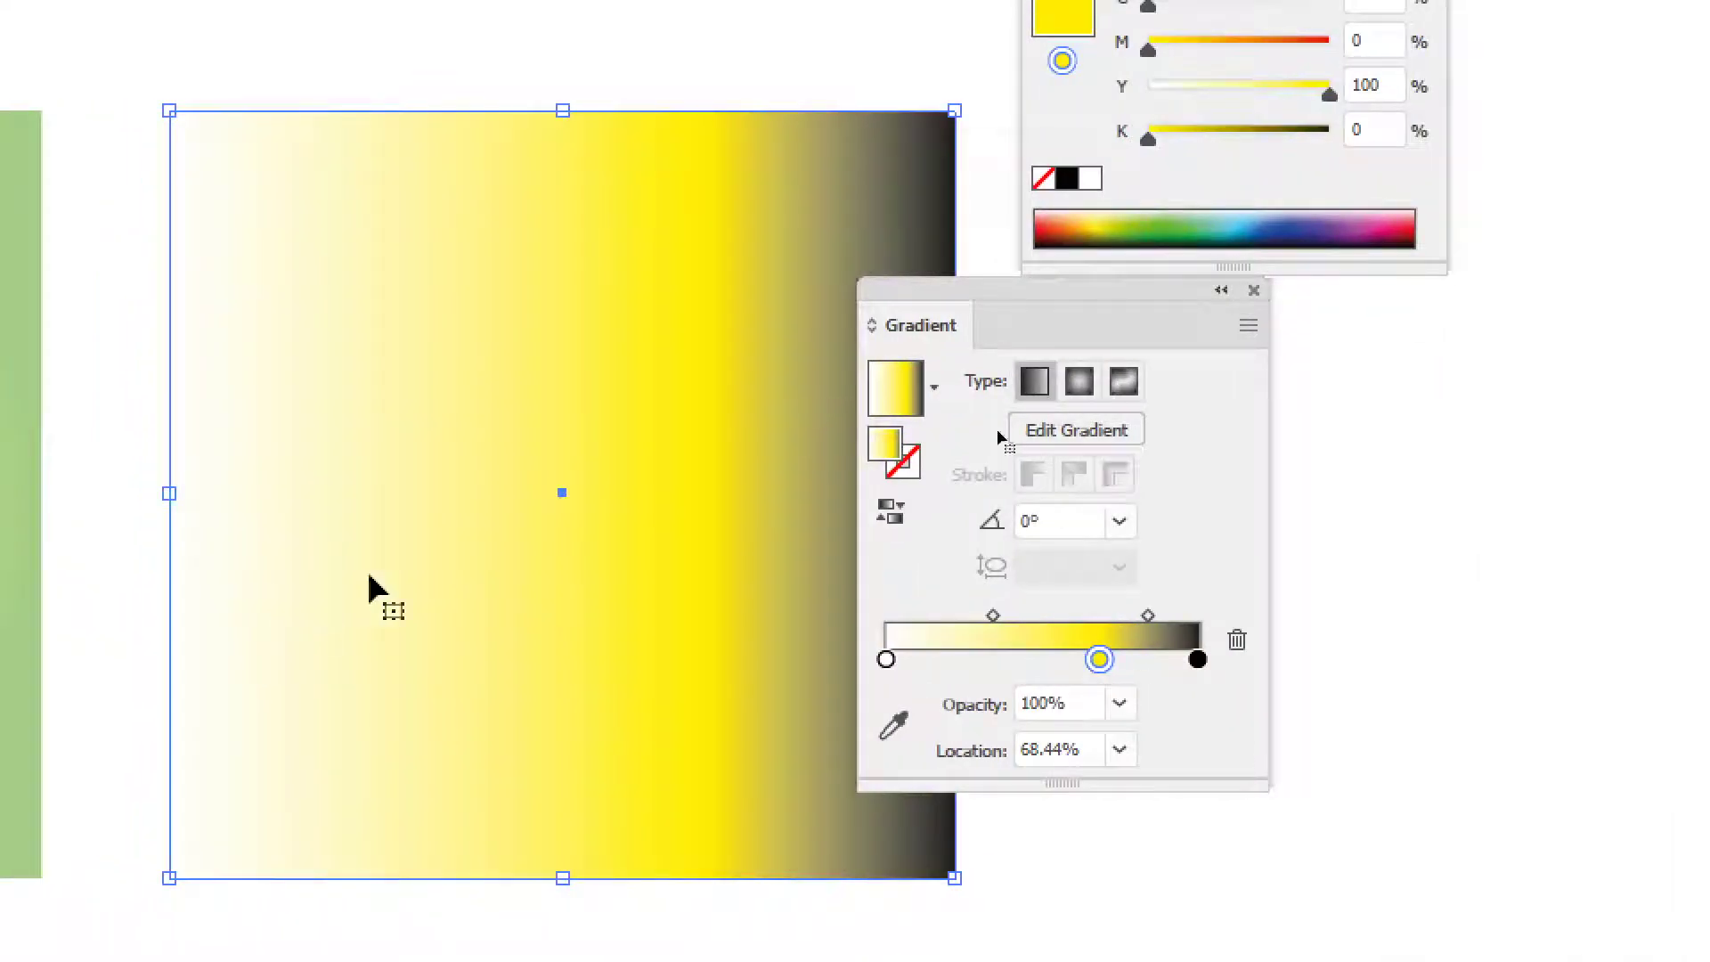
left_click_drag(1098, 650, 1051, 650)
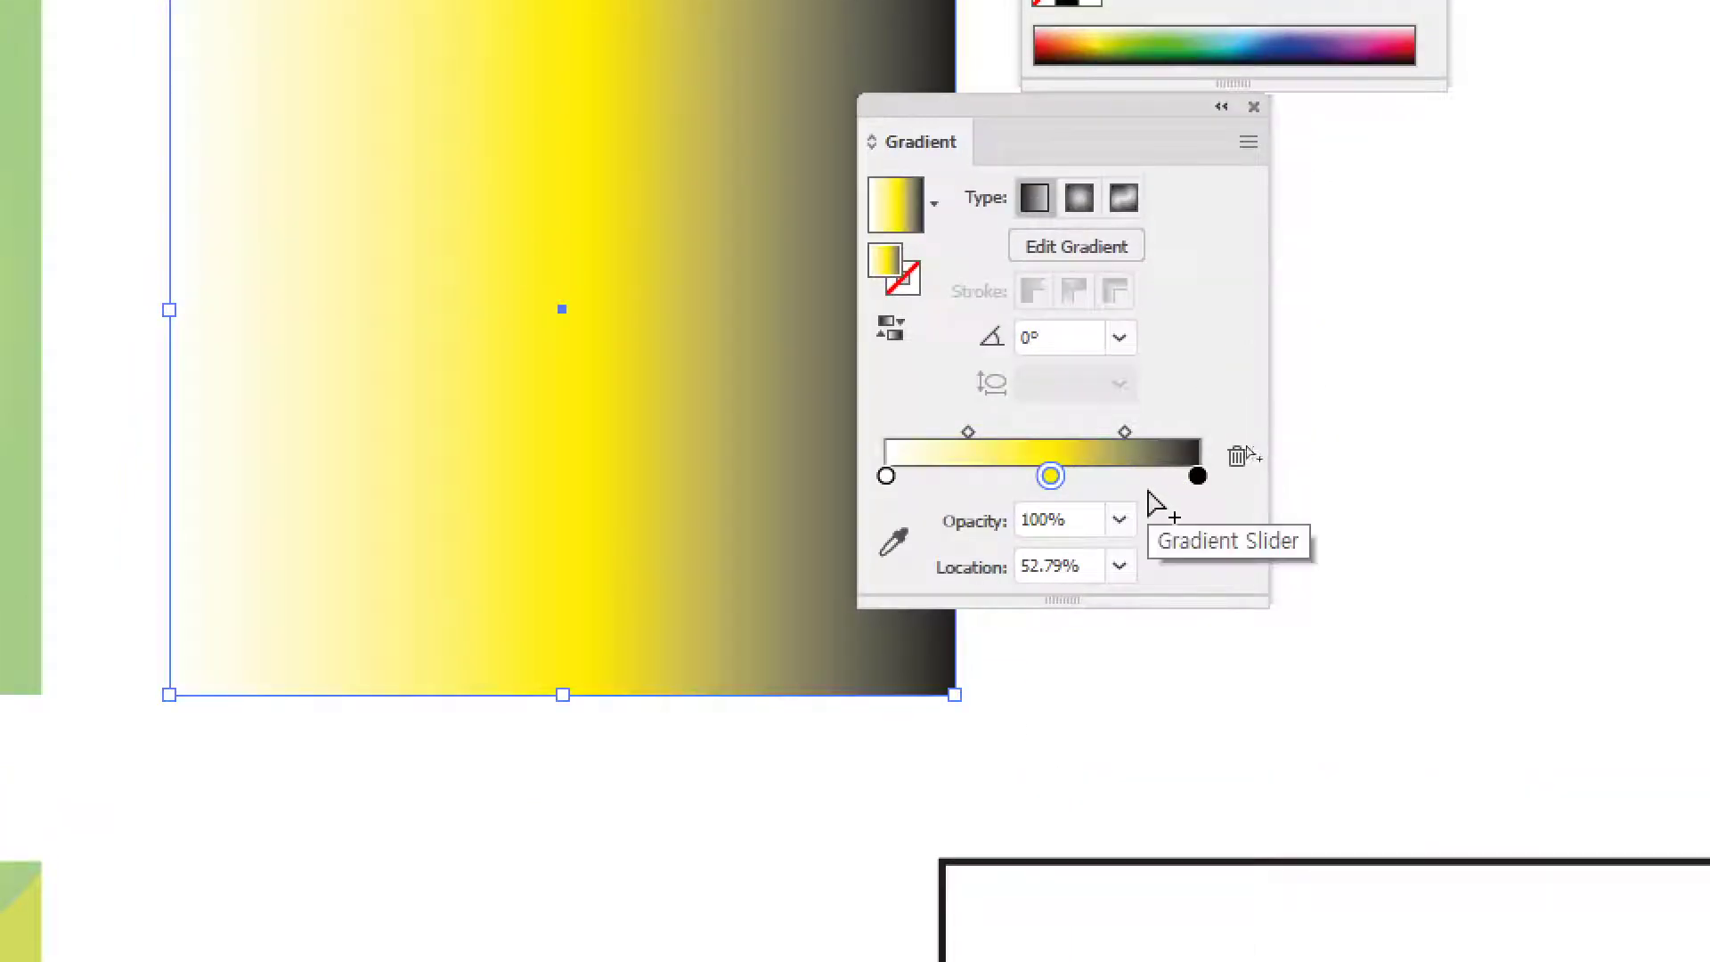
- Remove the white starting stop from the gradient
left_click(886, 477)
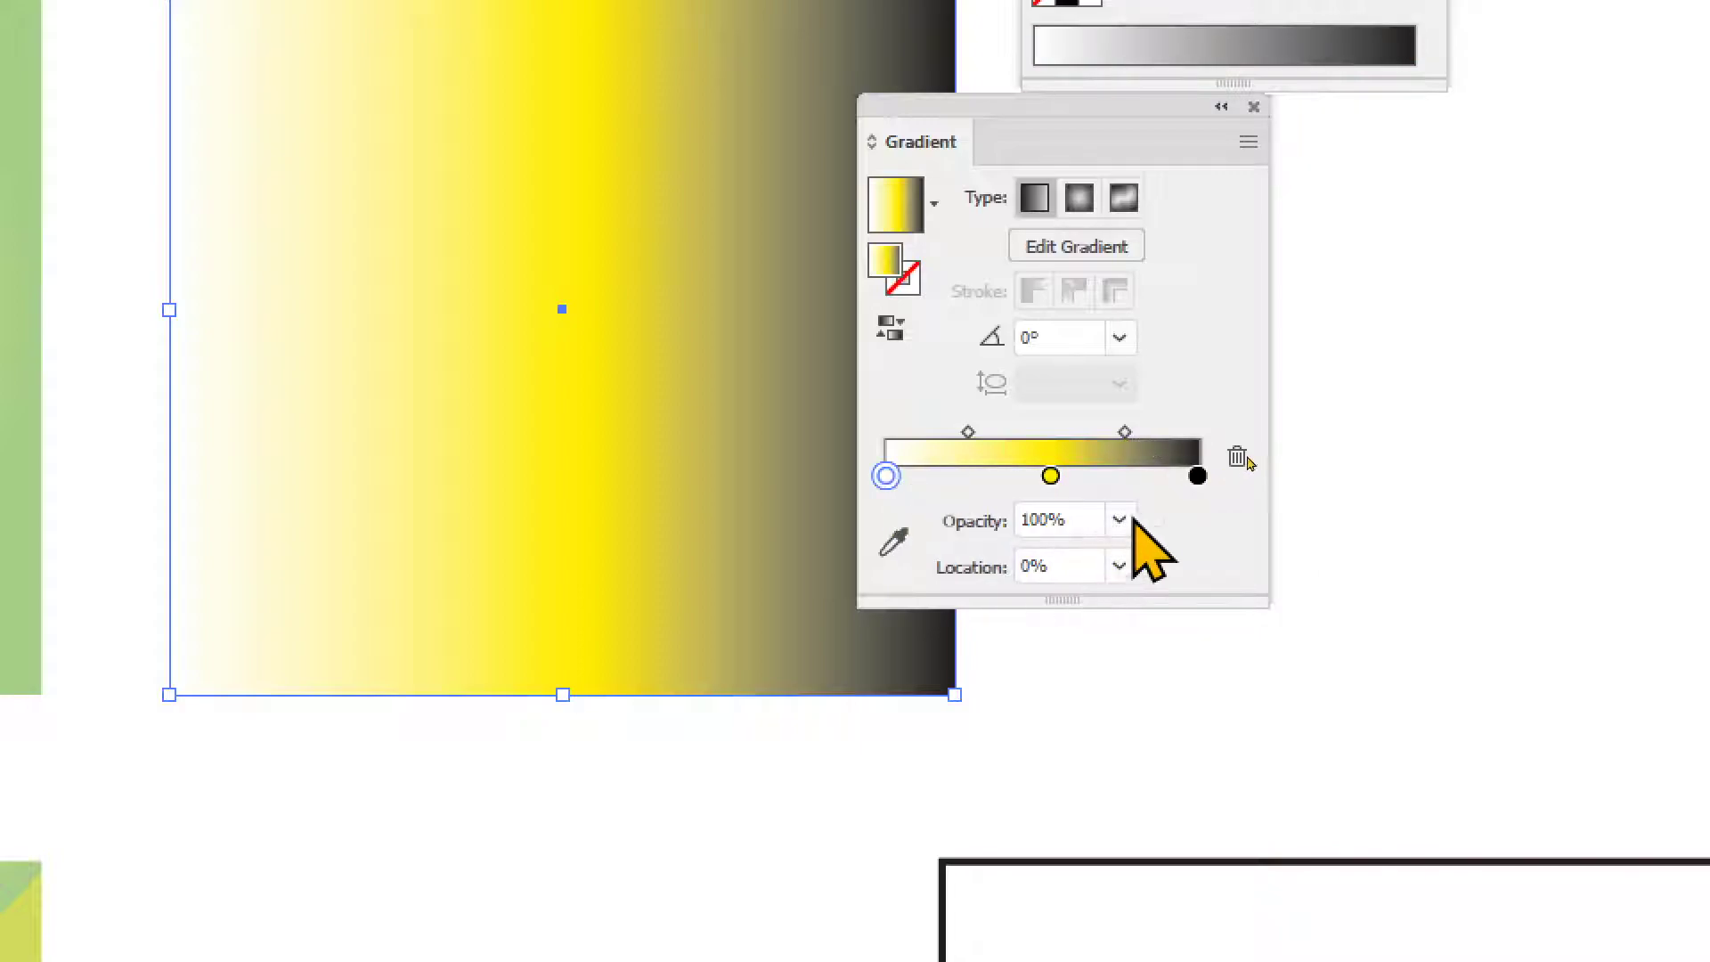
left_click(1197, 476)
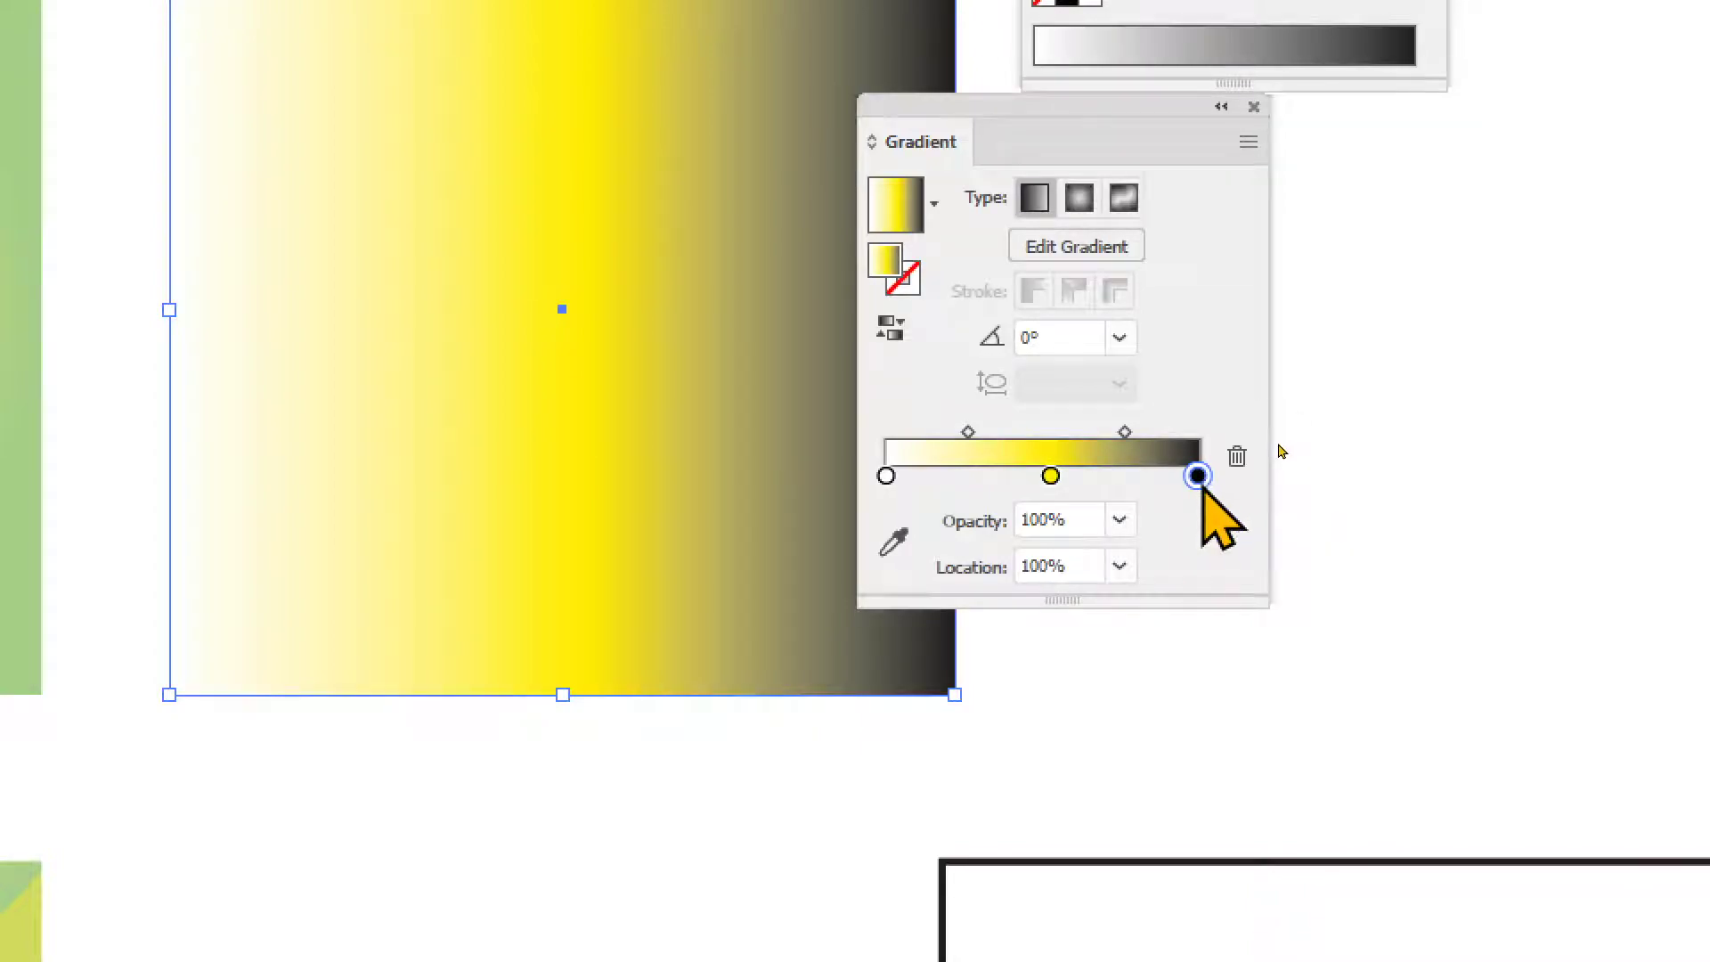
left_click(886, 476)
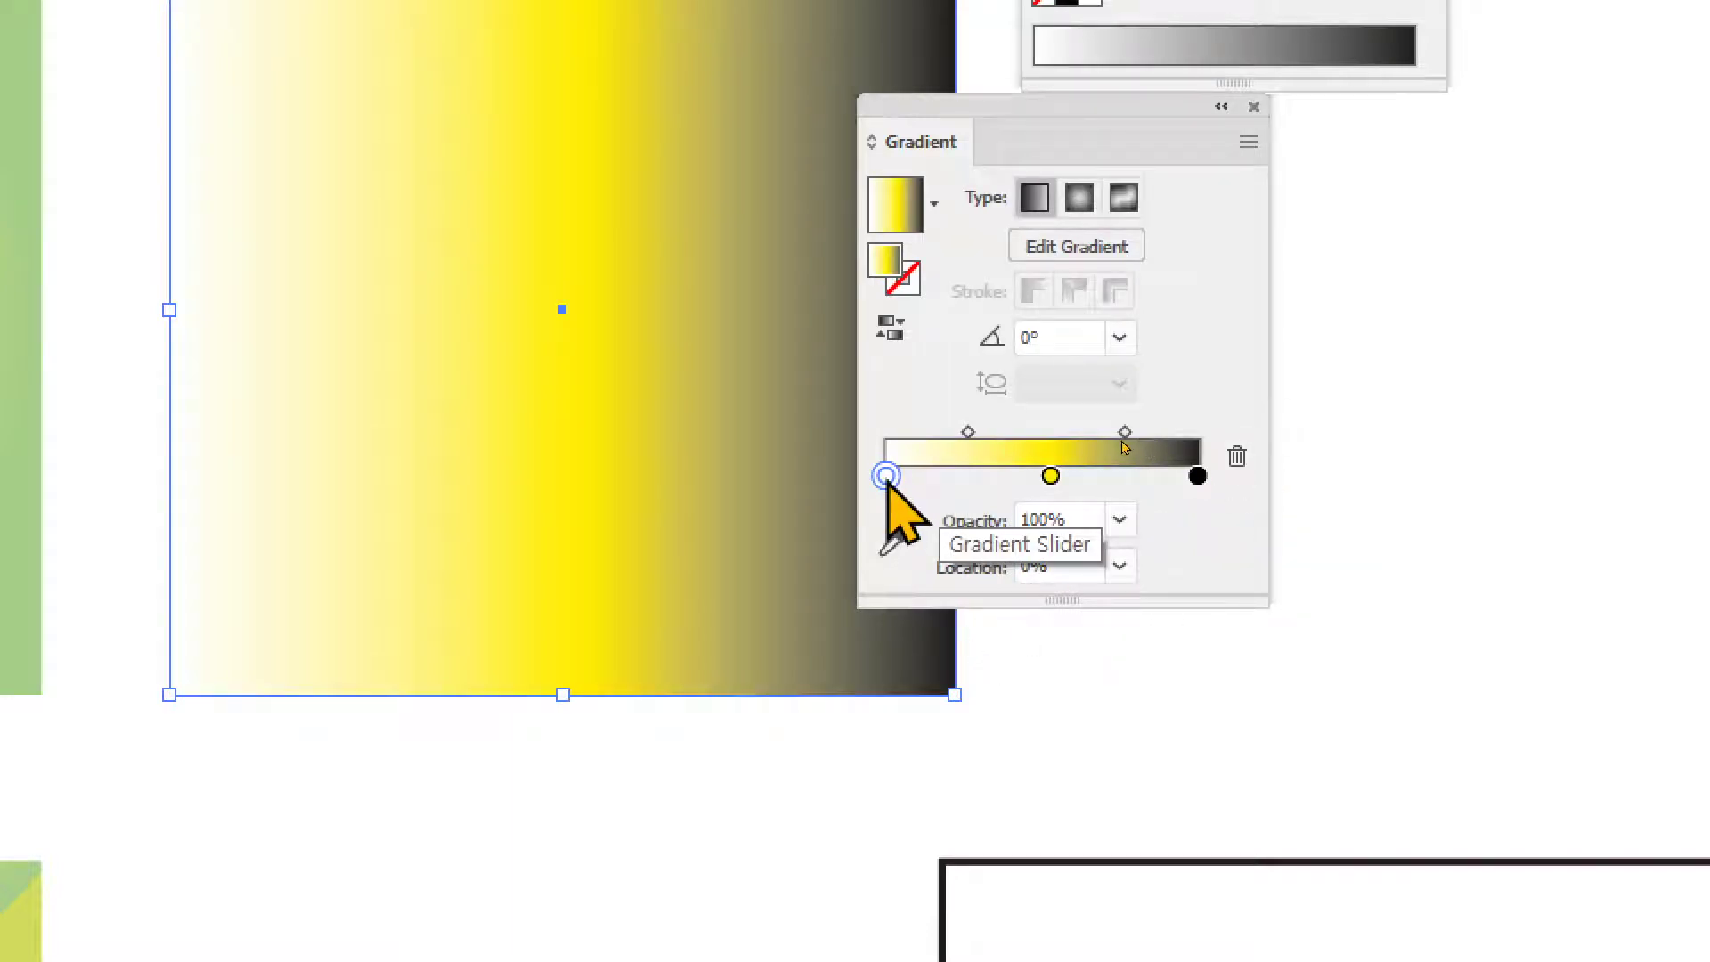
left_click_drag(886, 476, 926, 690)
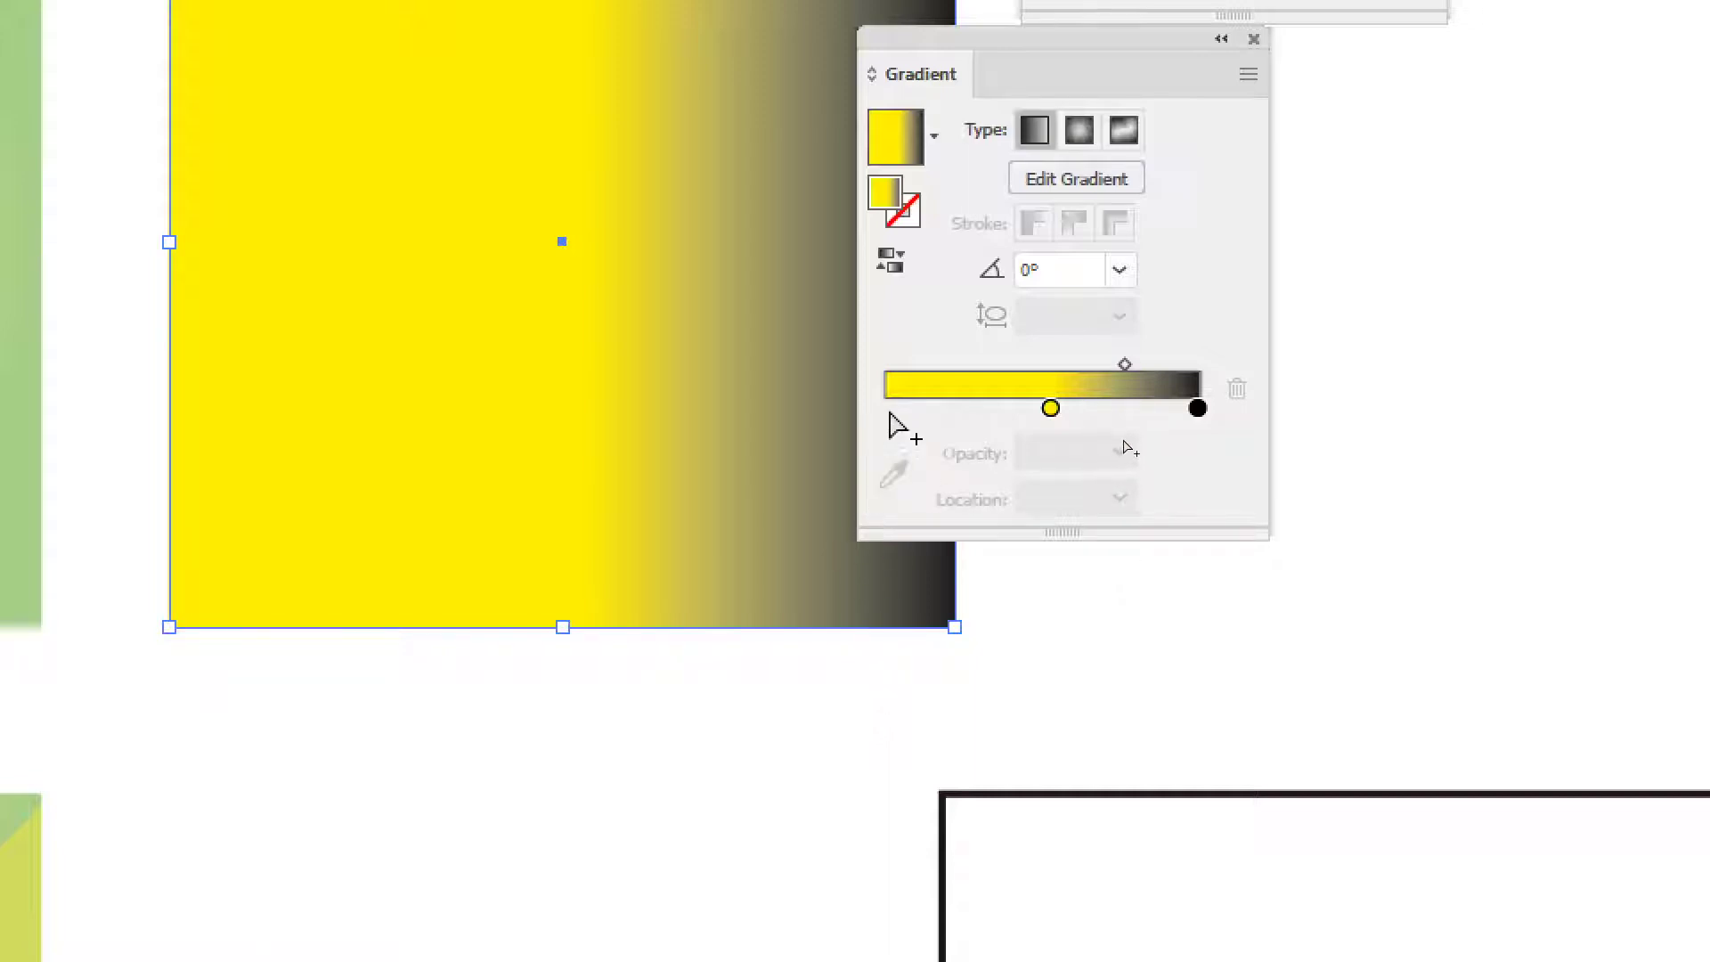
- Try adding four extra yellow stops along the gradient, and remove them again
left_click(895, 410)
left_click(935, 410)
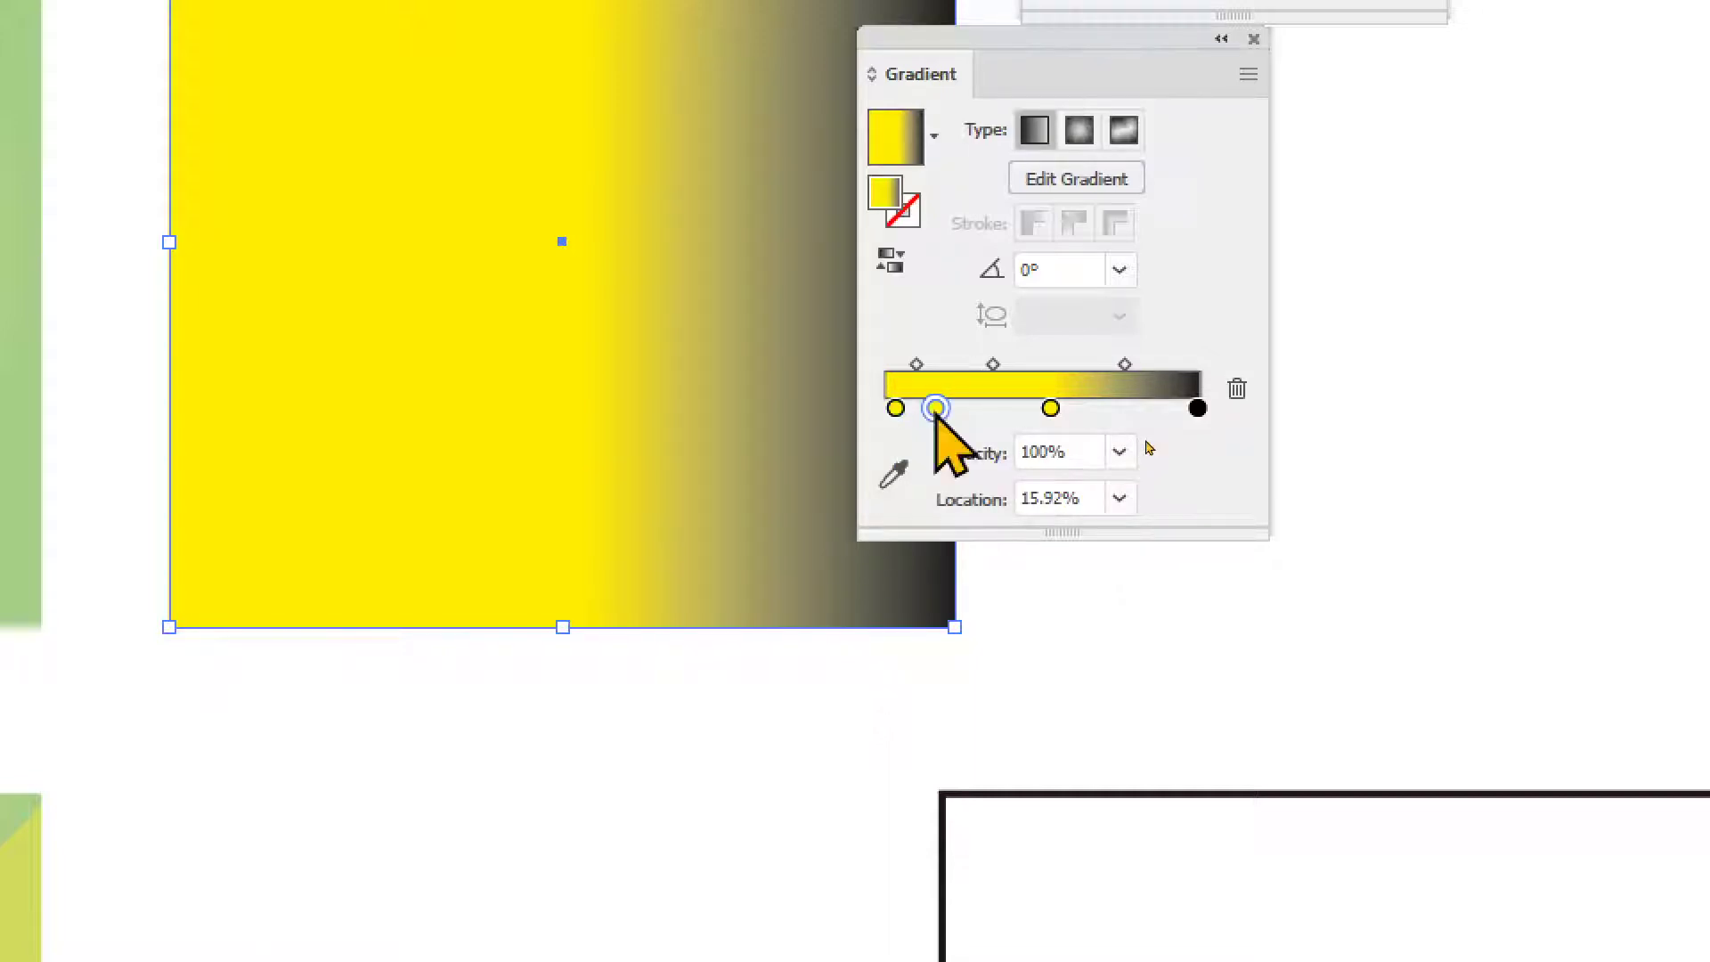
left_click(999, 409)
left_click(1032, 409)
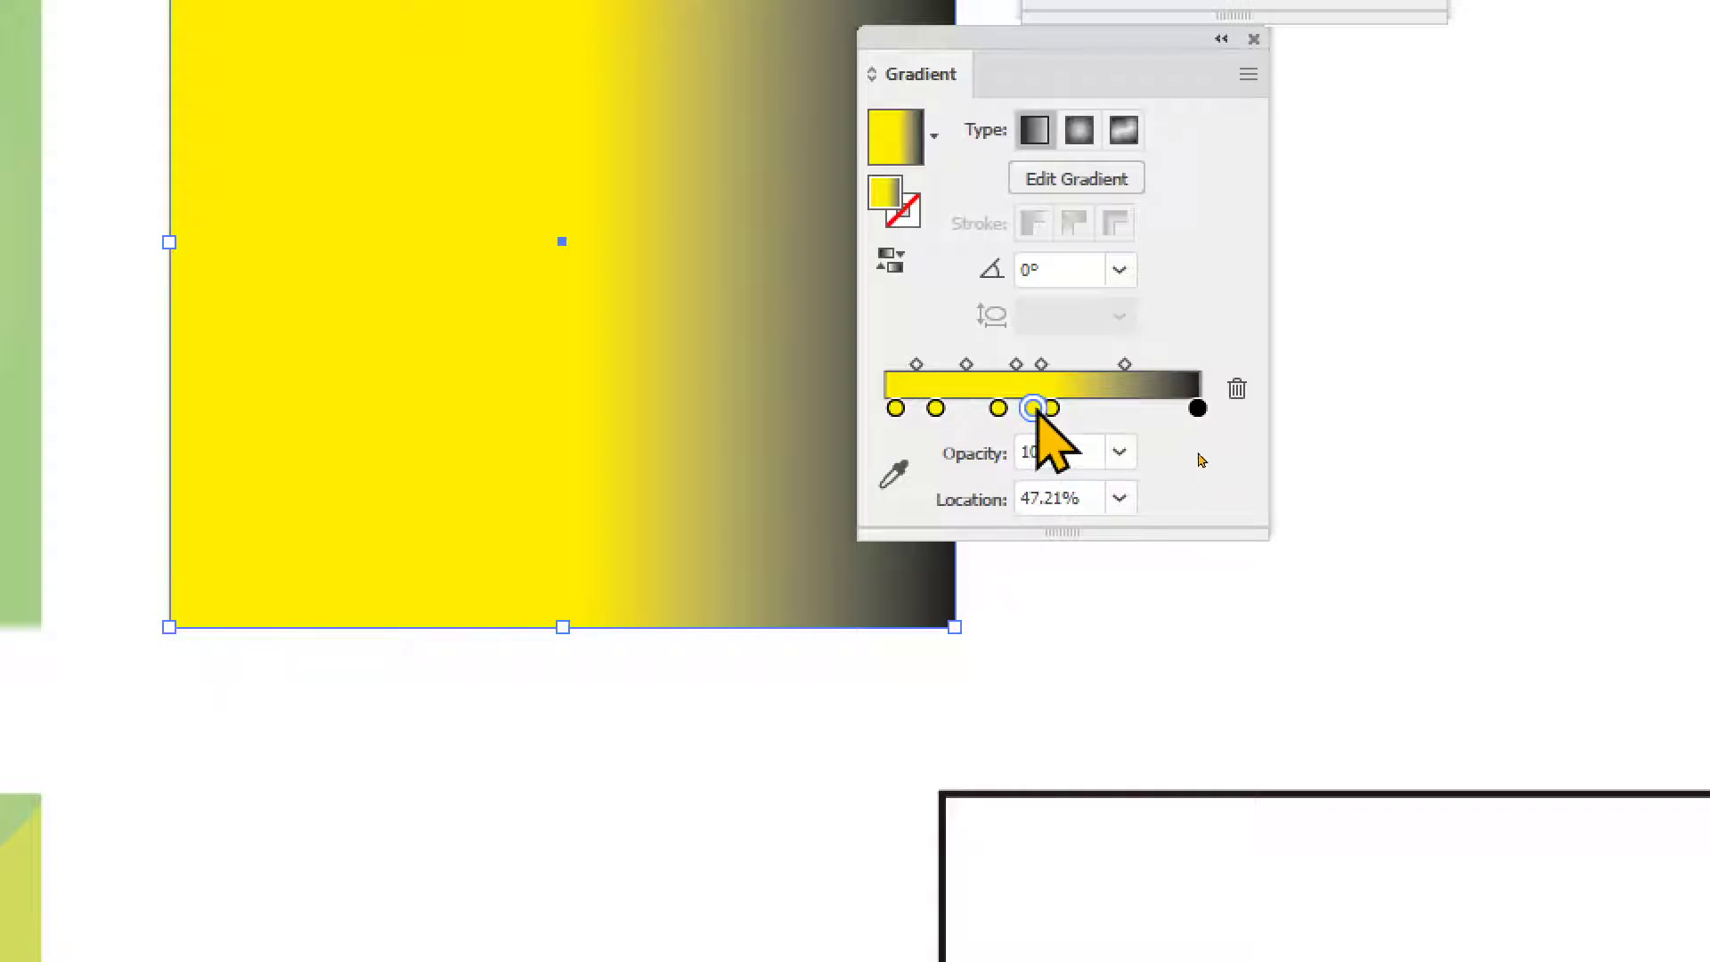
left_click_drag(1033, 409, 1038, 546)
left_click_drag(998, 408, 942, 611)
left_click(895, 408)
left_click_drag(895, 409, 1030, 535)
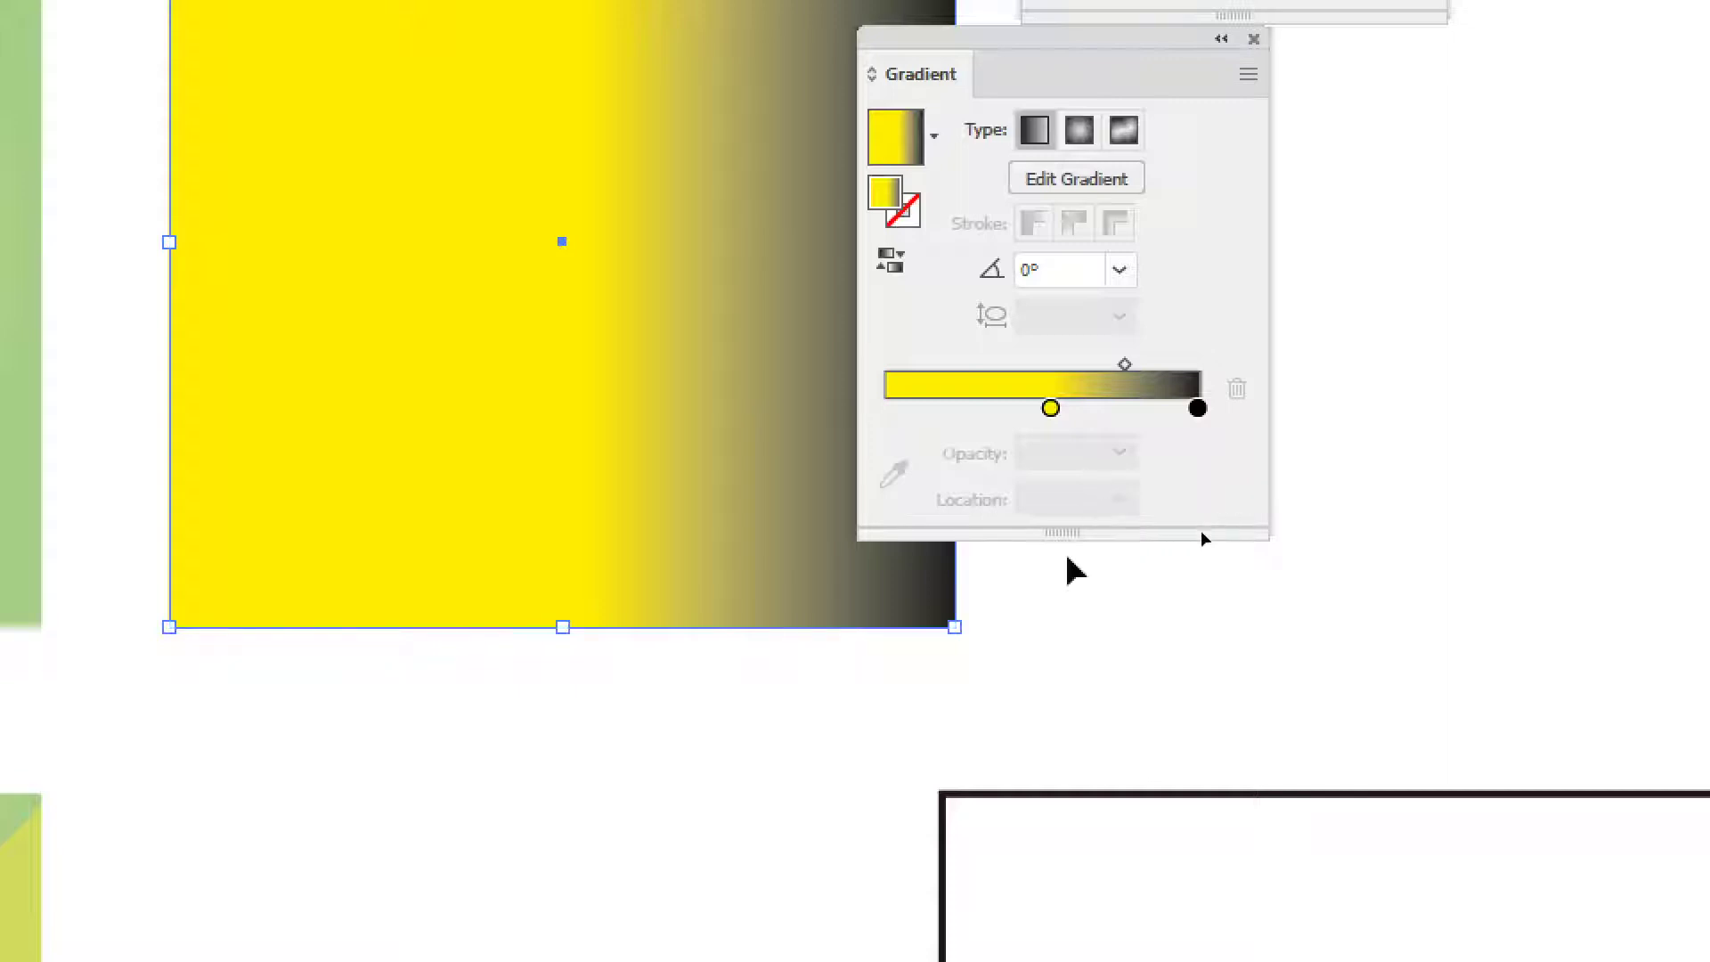
- Move the yellow stop to 0% and switch the black end stop's color mode from Grayscale to CMYK
left_click_drag(1051, 408, 886, 407)
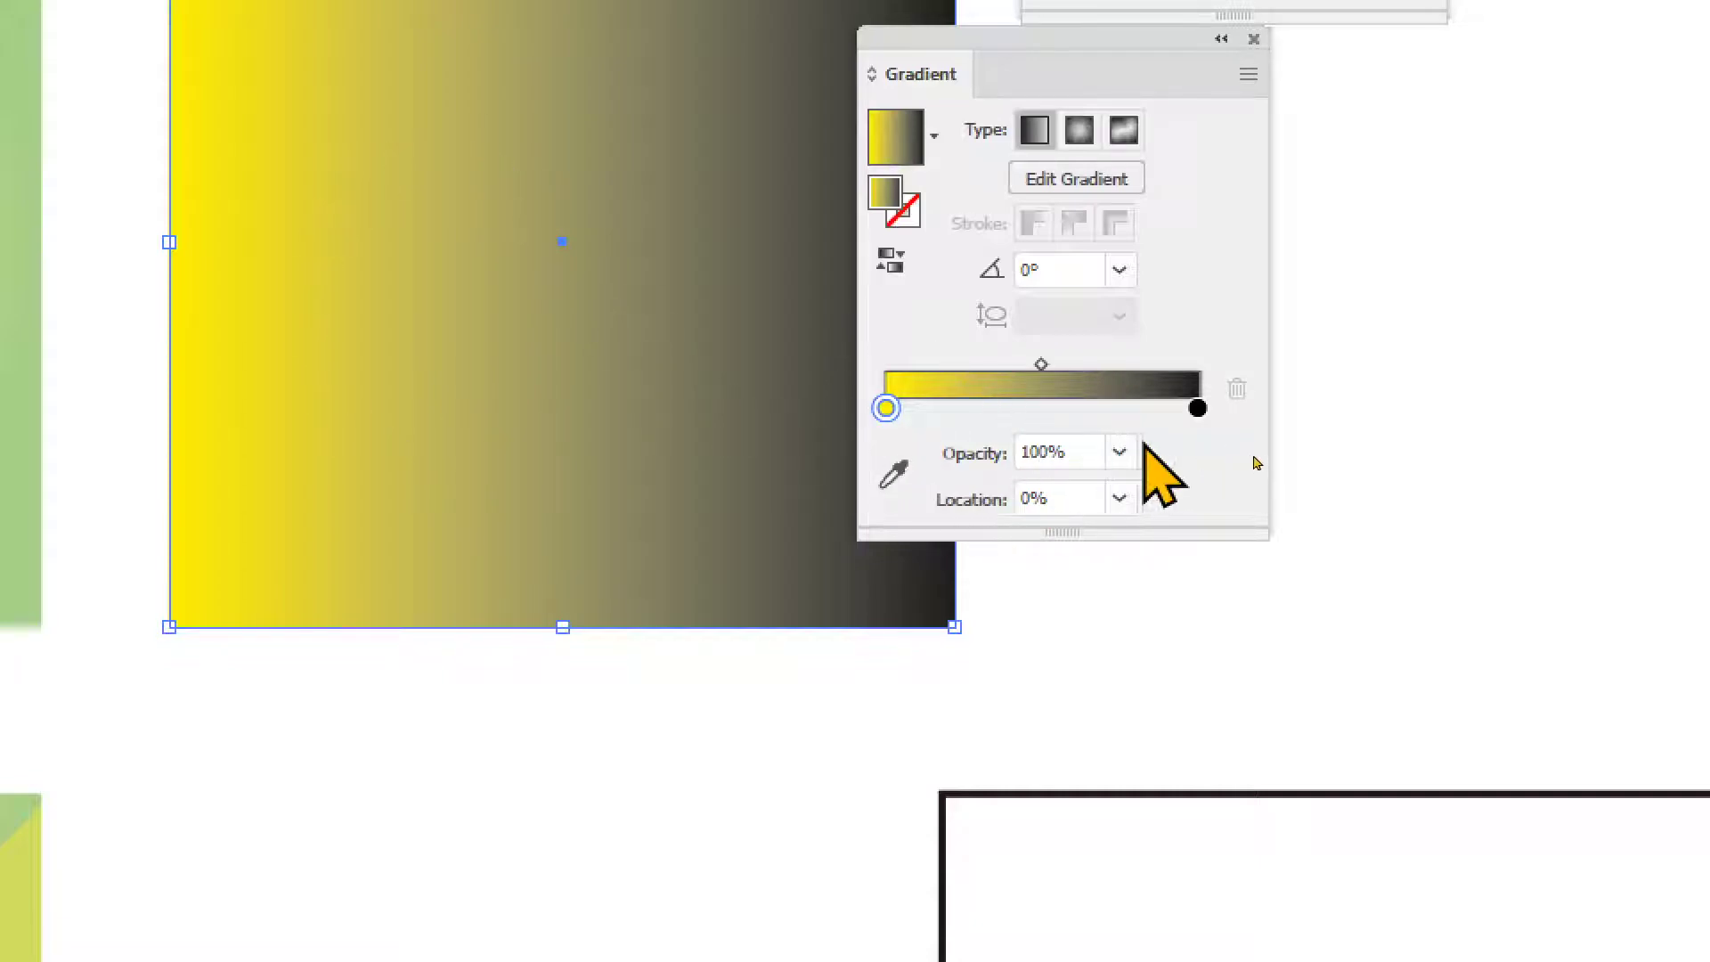
left_click(1197, 408)
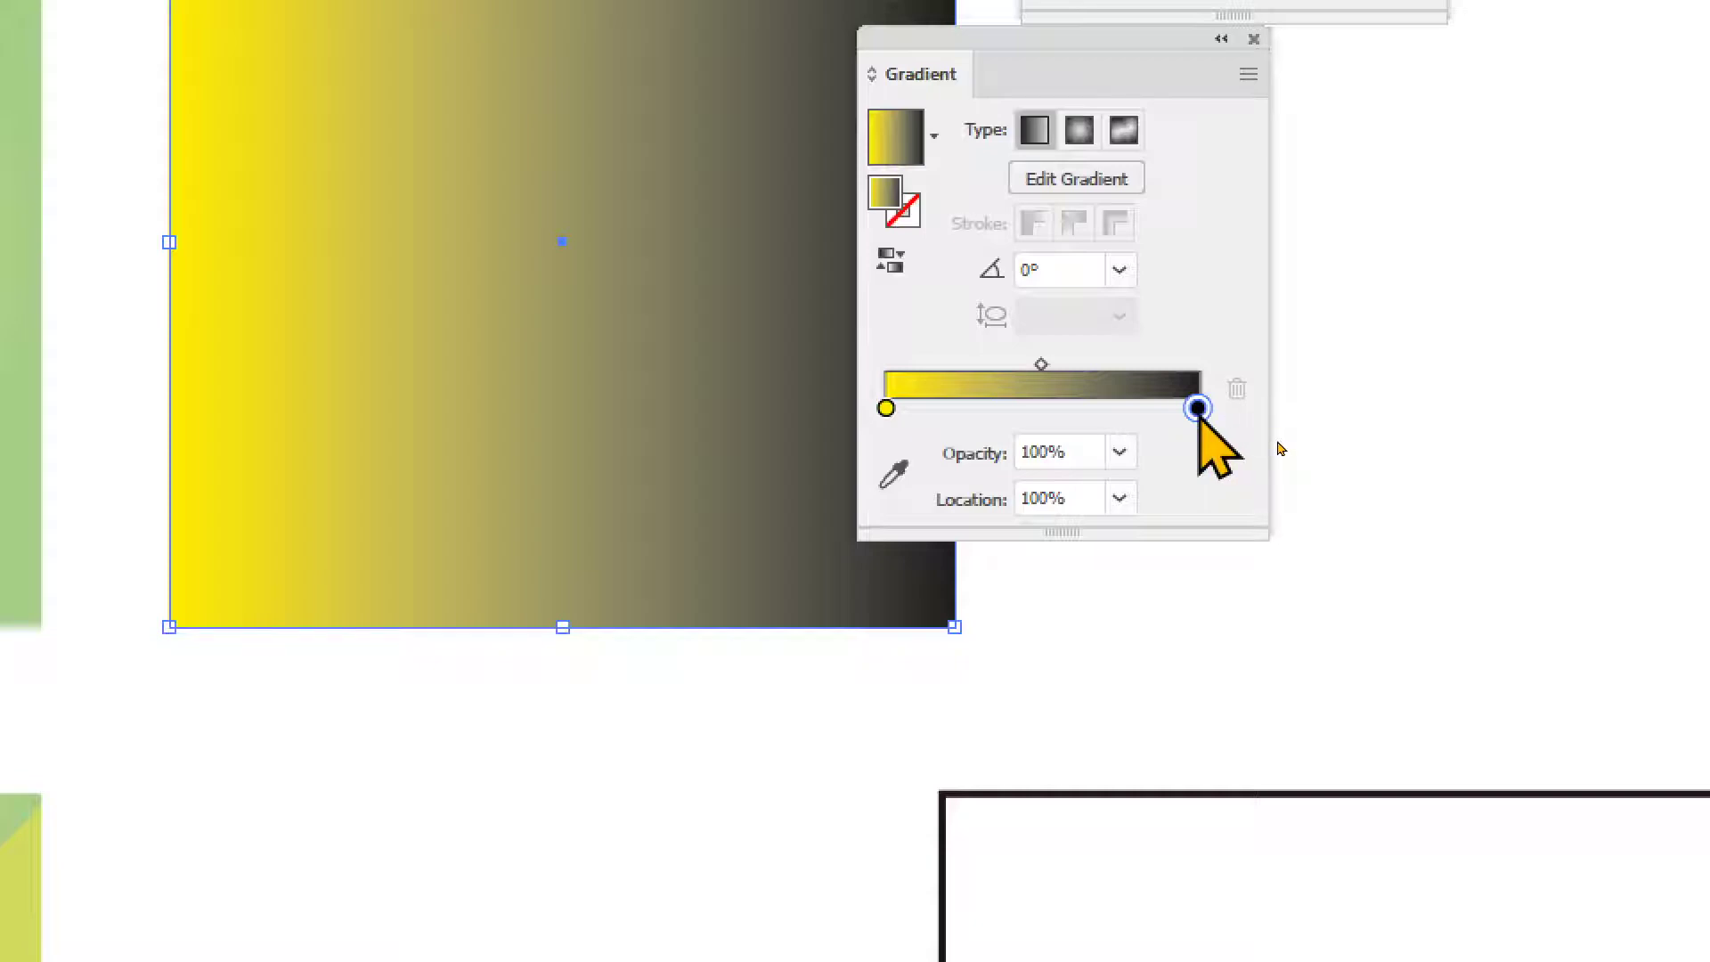
double_click(1198, 408)
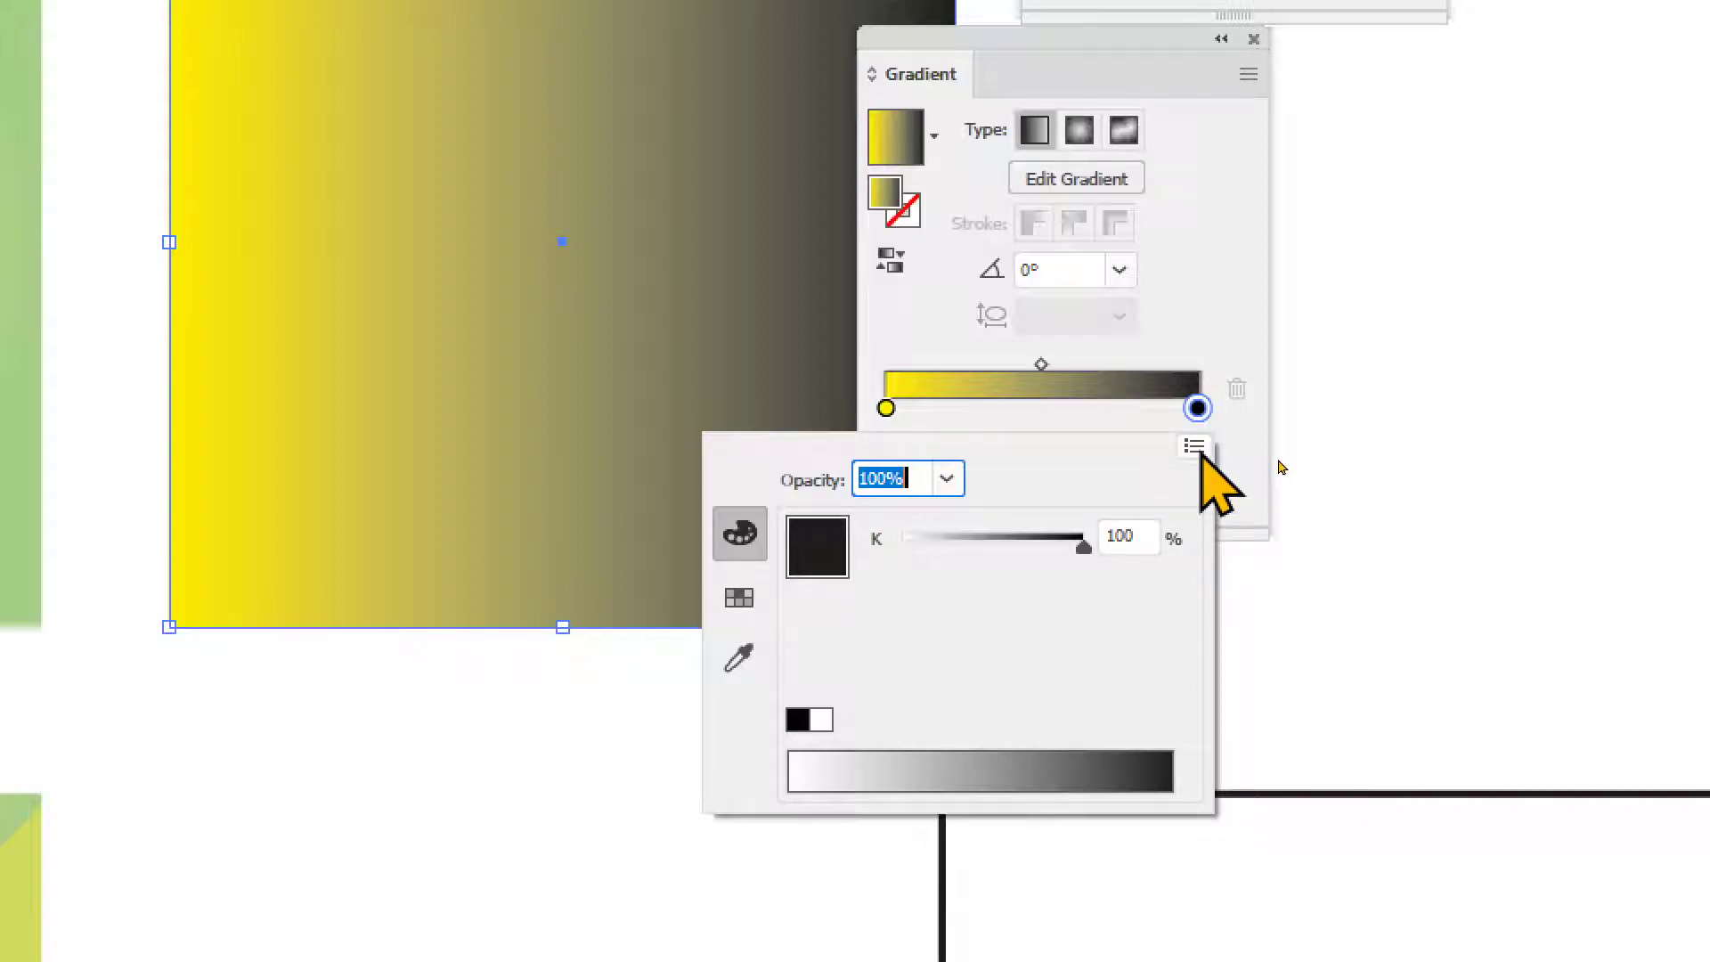
left_click(1194, 446)
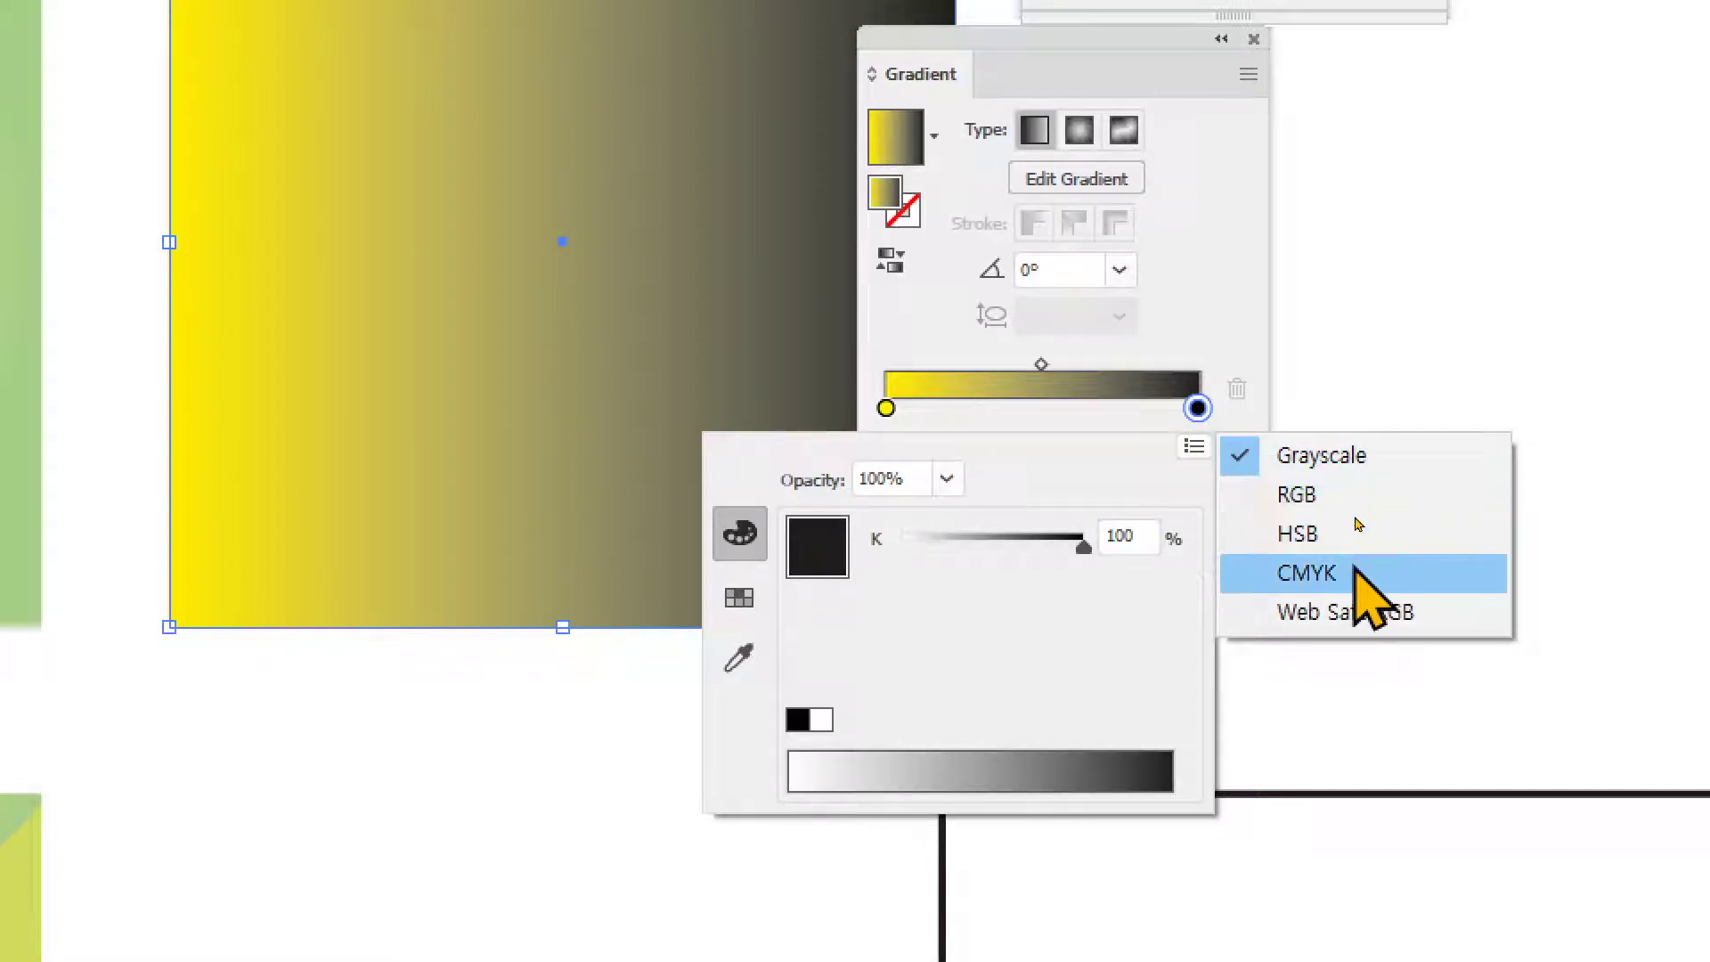
left_click(1355, 570)
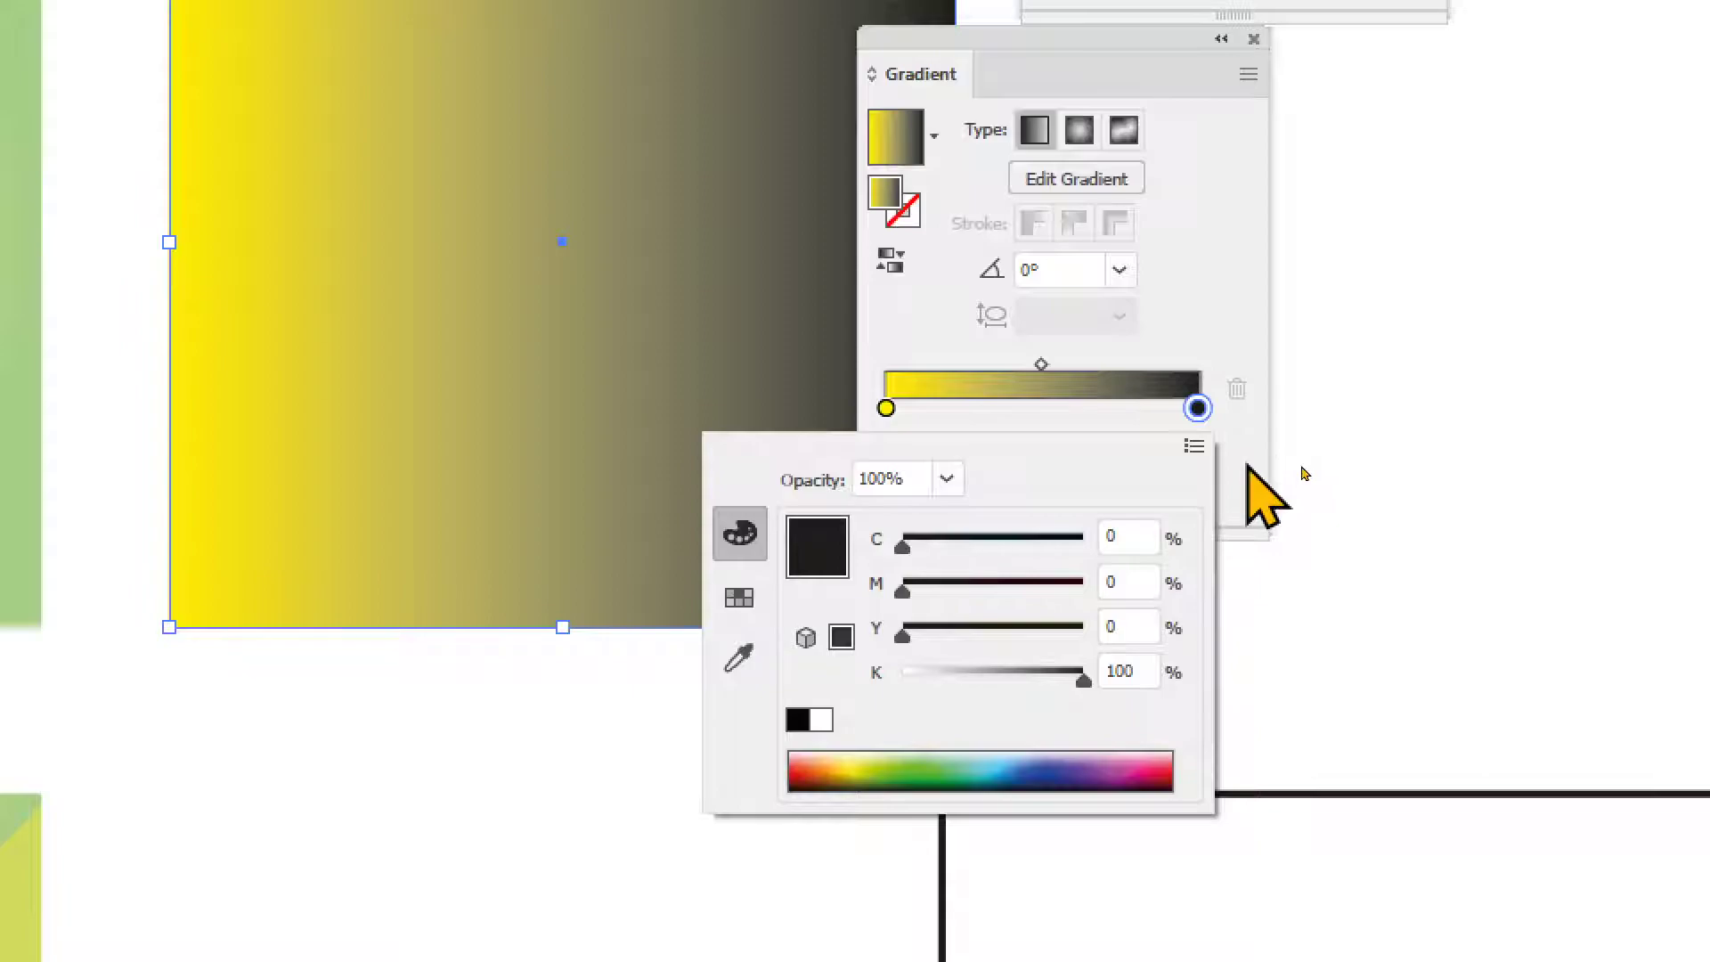
left_click(1273, 463)
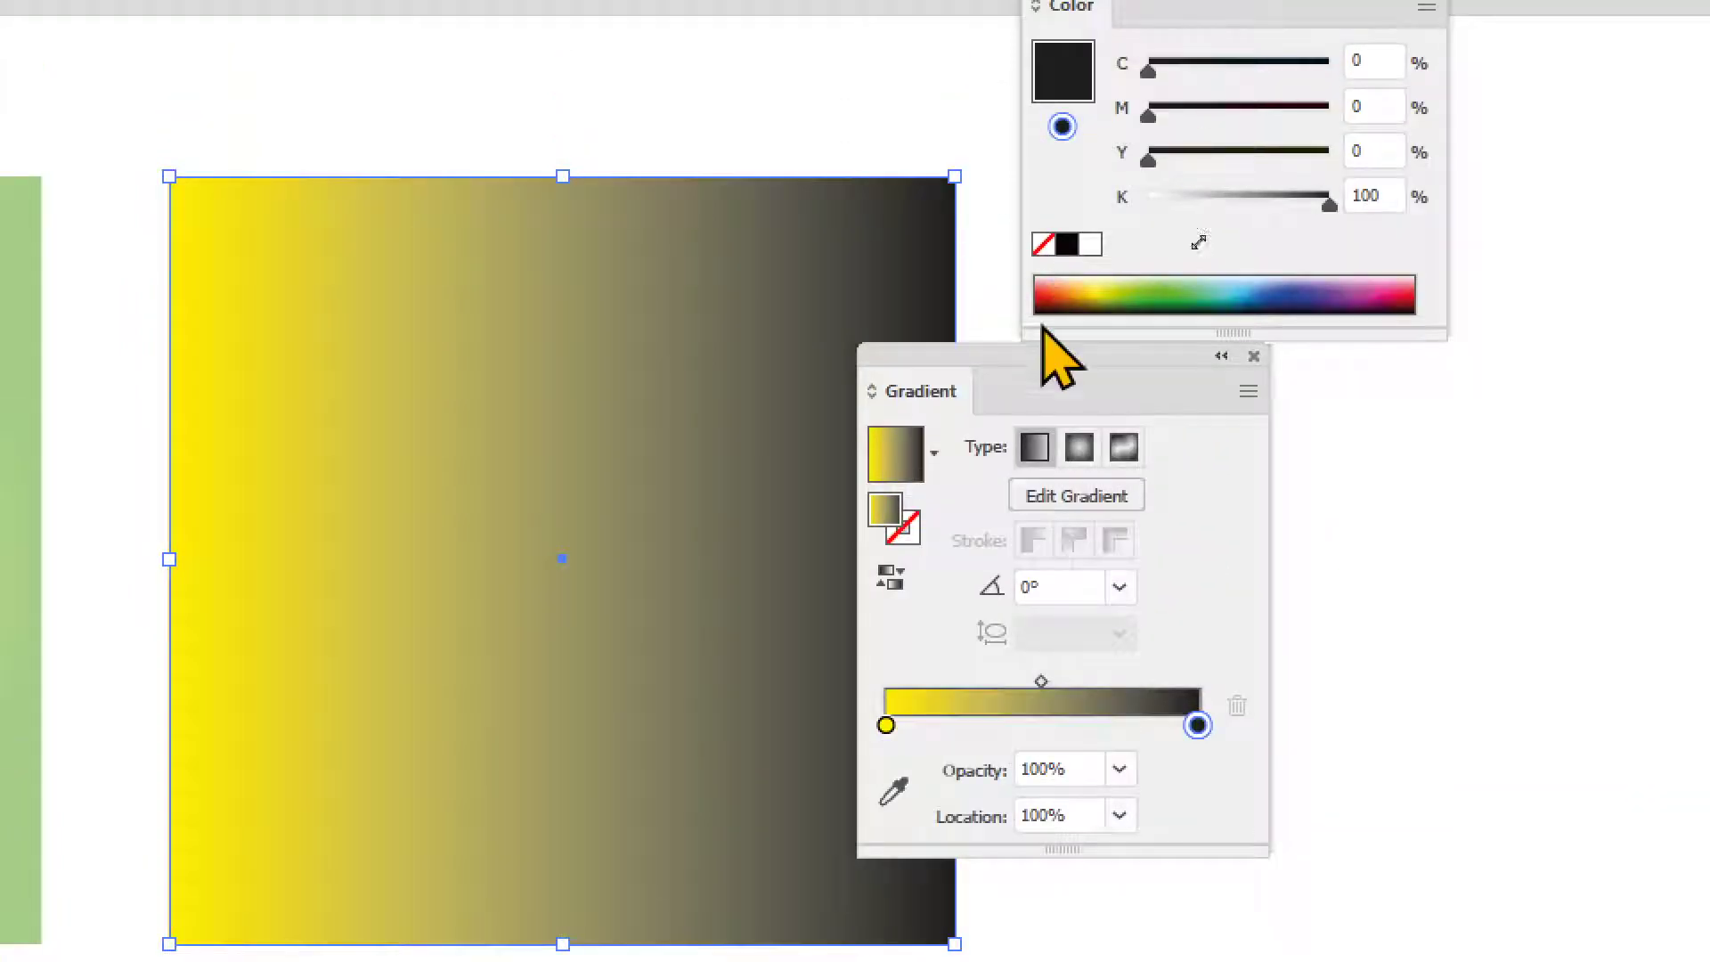
- Shift the gradient settings off the square and color the end stop green with C 100, M 0, Y 100, K 0
left_click_drag(1066, 353, 1229, 350)
left_click_drag(1244, 162, 1130, 205)
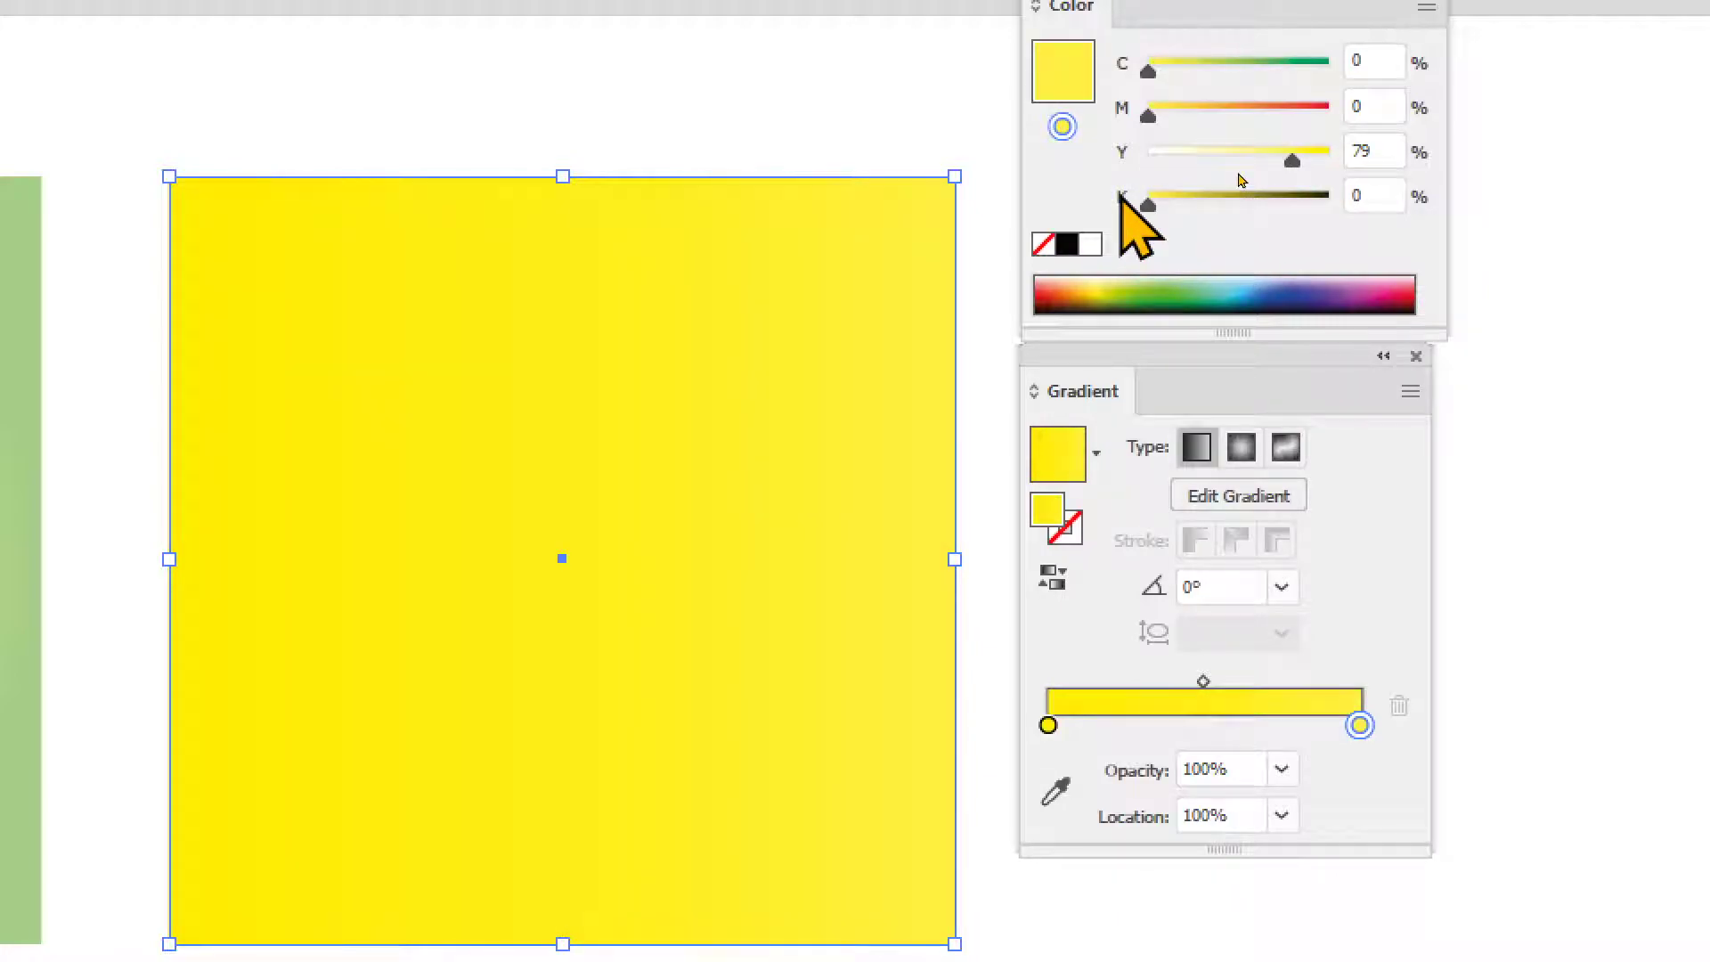
left_click_drag(1292, 160, 1397, 164)
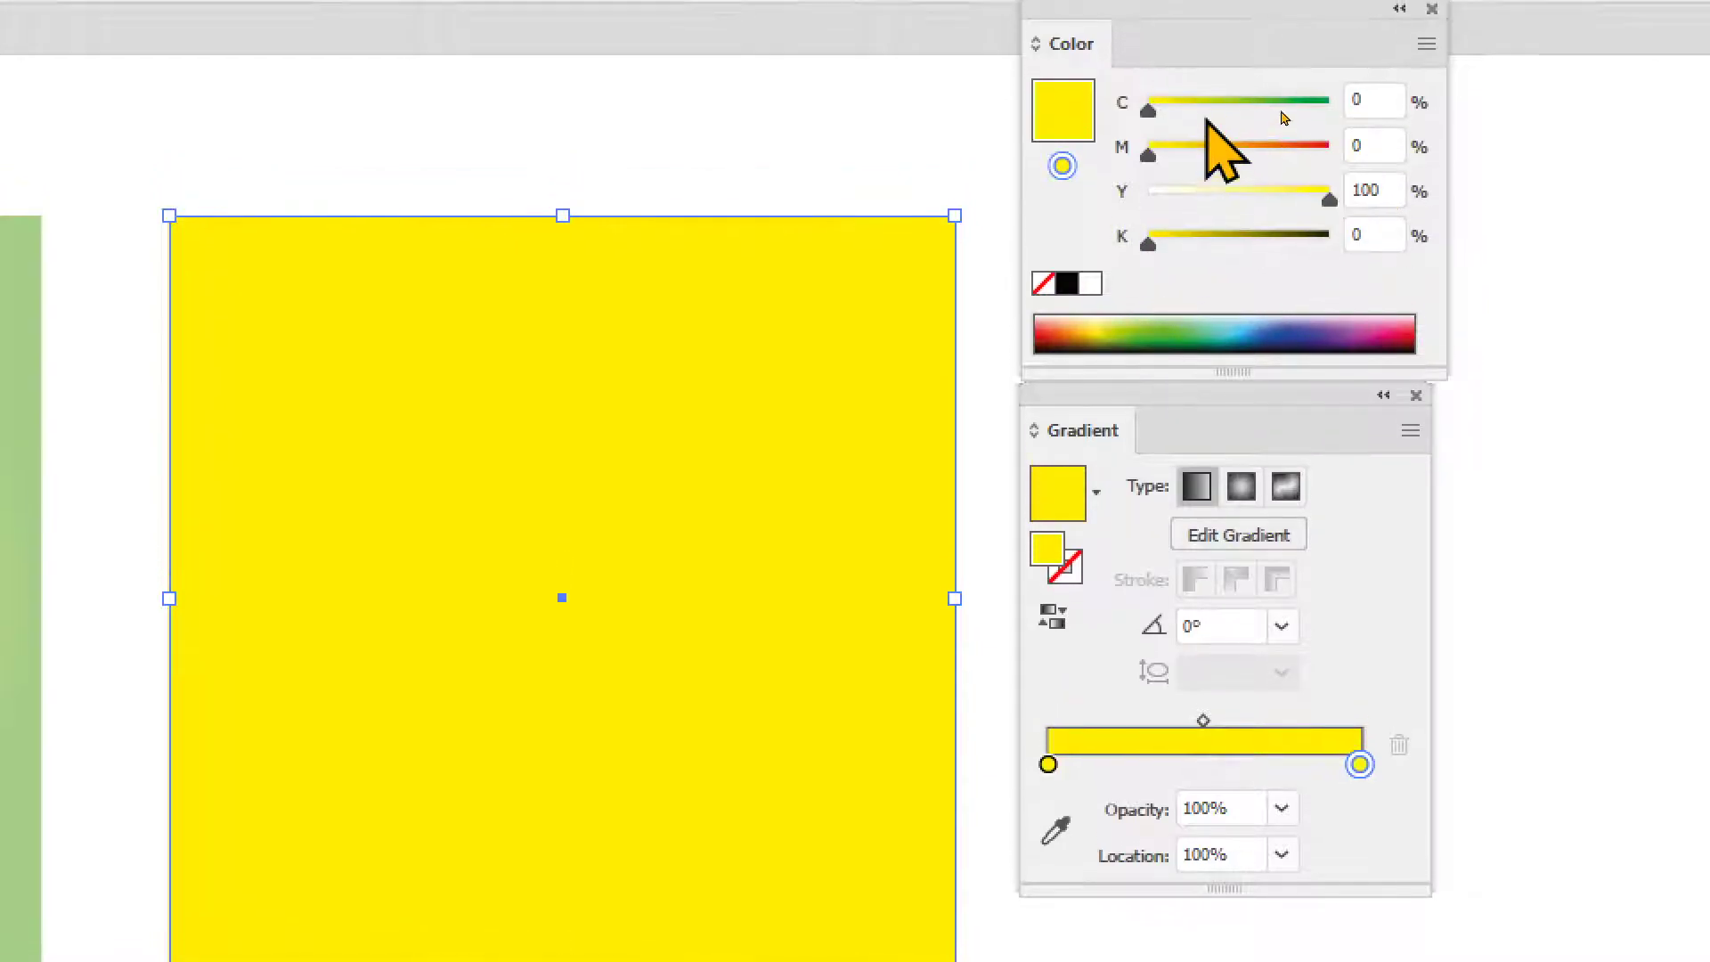
left_click_drag(1238, 65, 1357, 57)
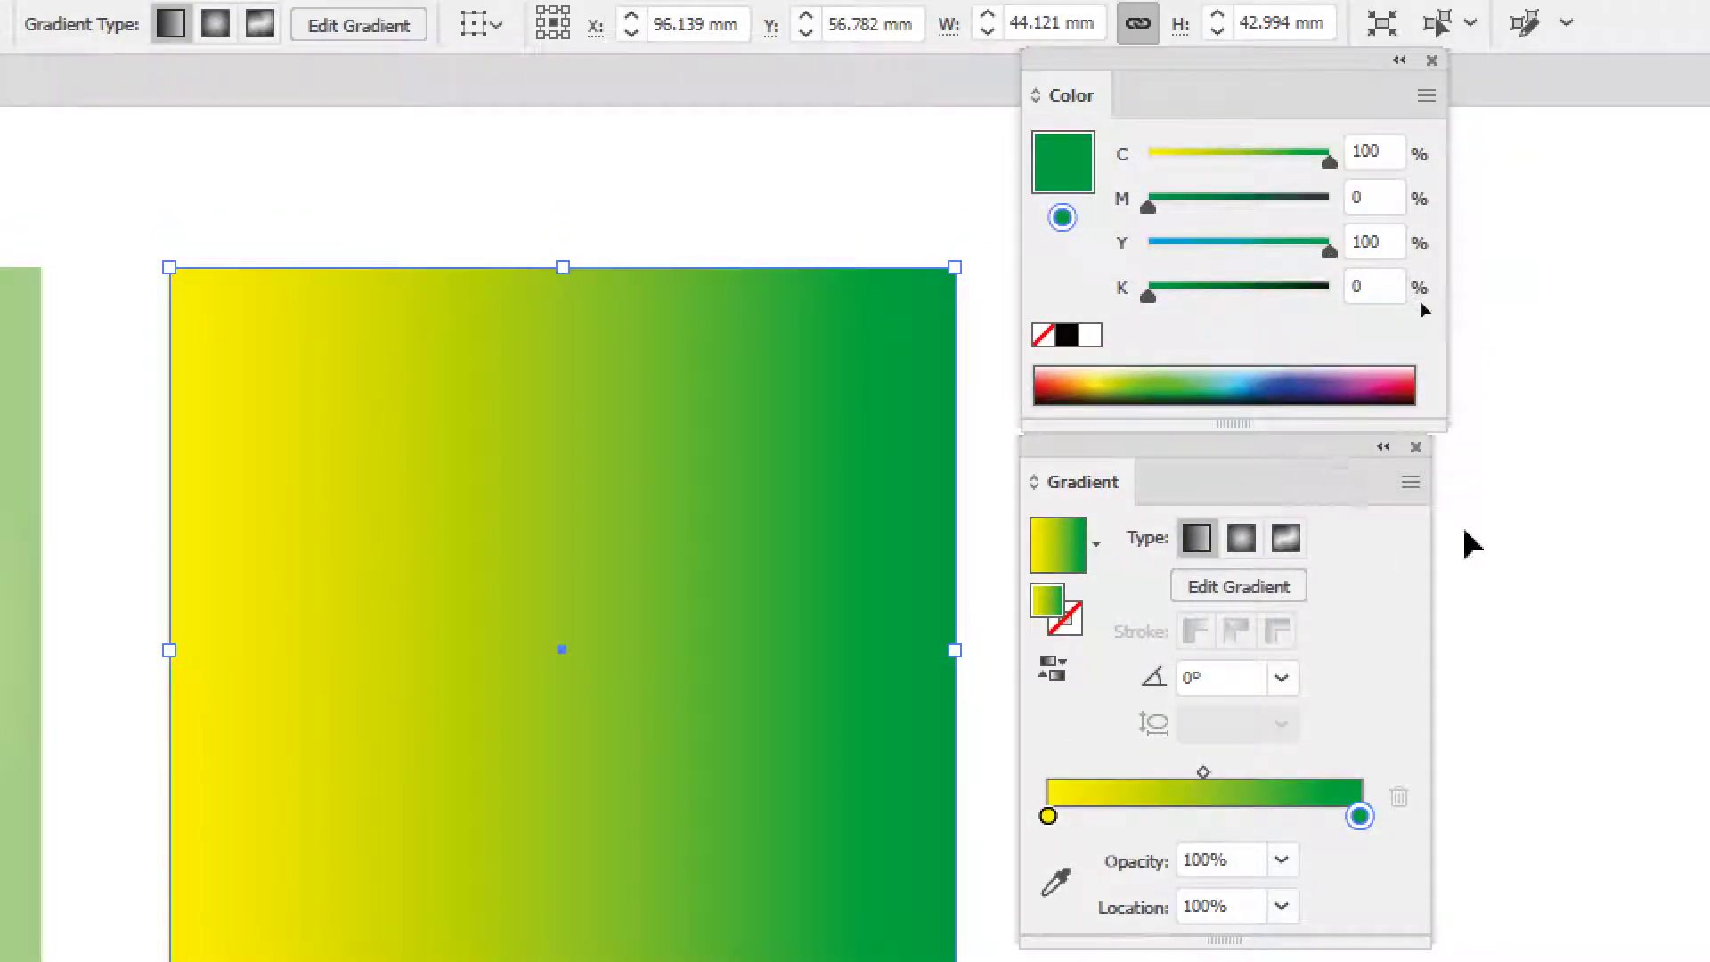
left_click(1549, 565)
- Apply the Soft Black Vignette gradient preset to the yellow-to-green square
left_click(580, 557)
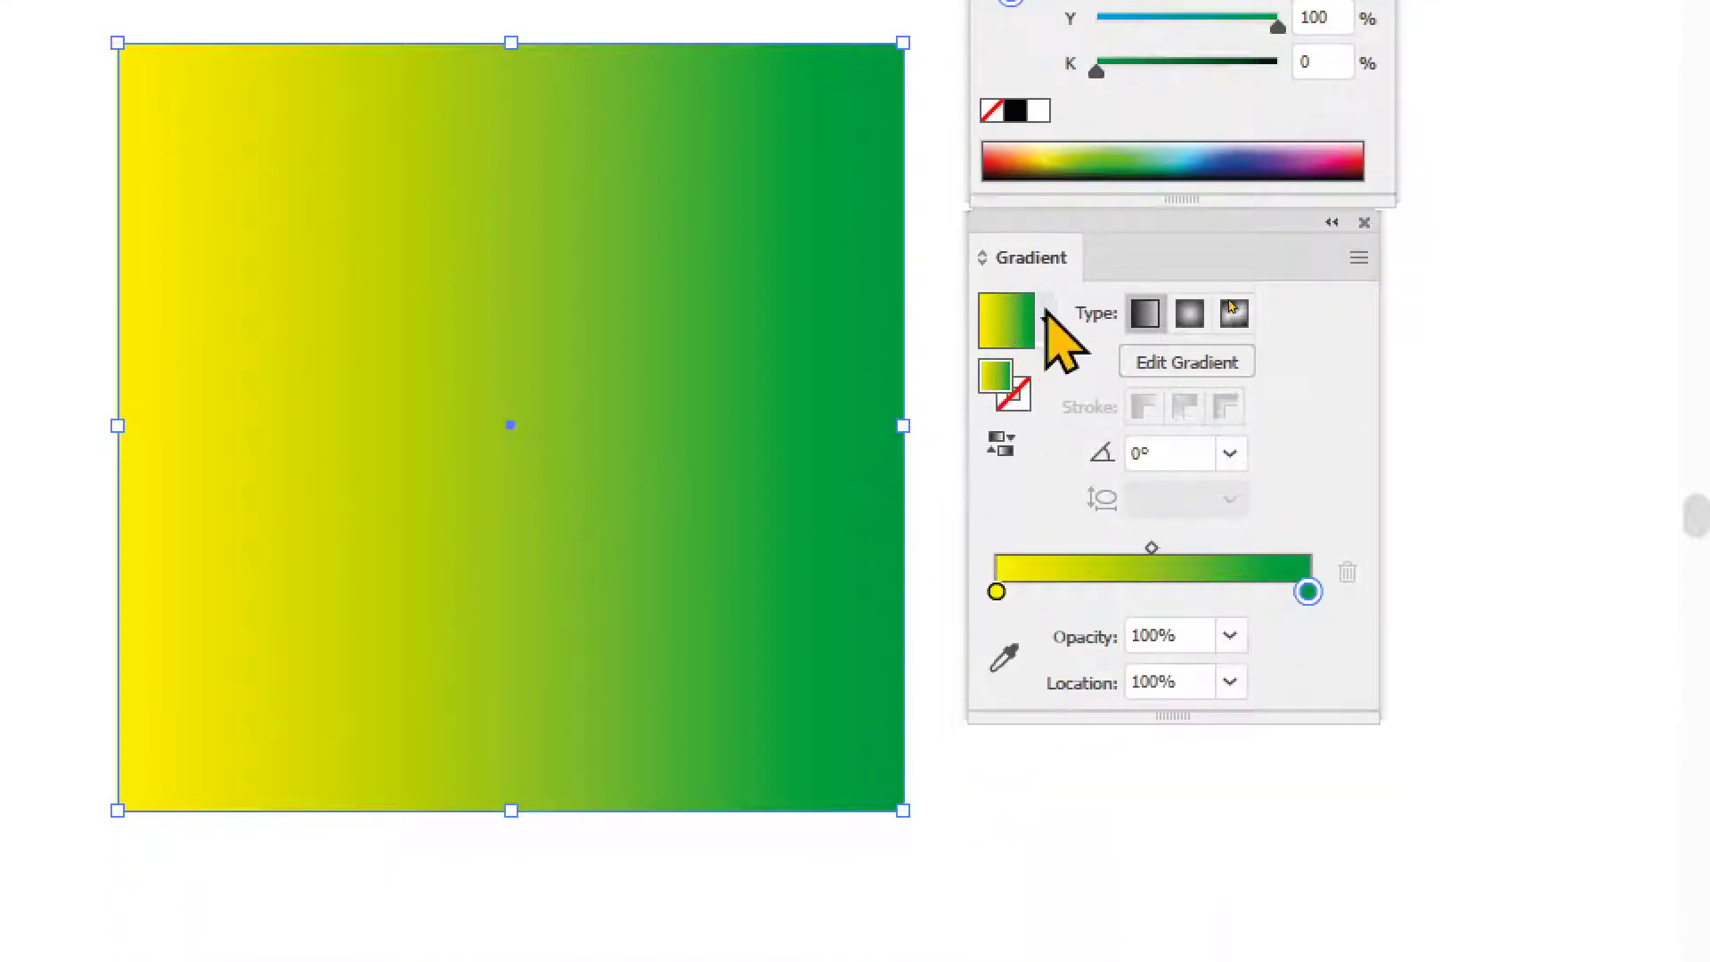
left_click(1045, 319)
left_click(935, 443)
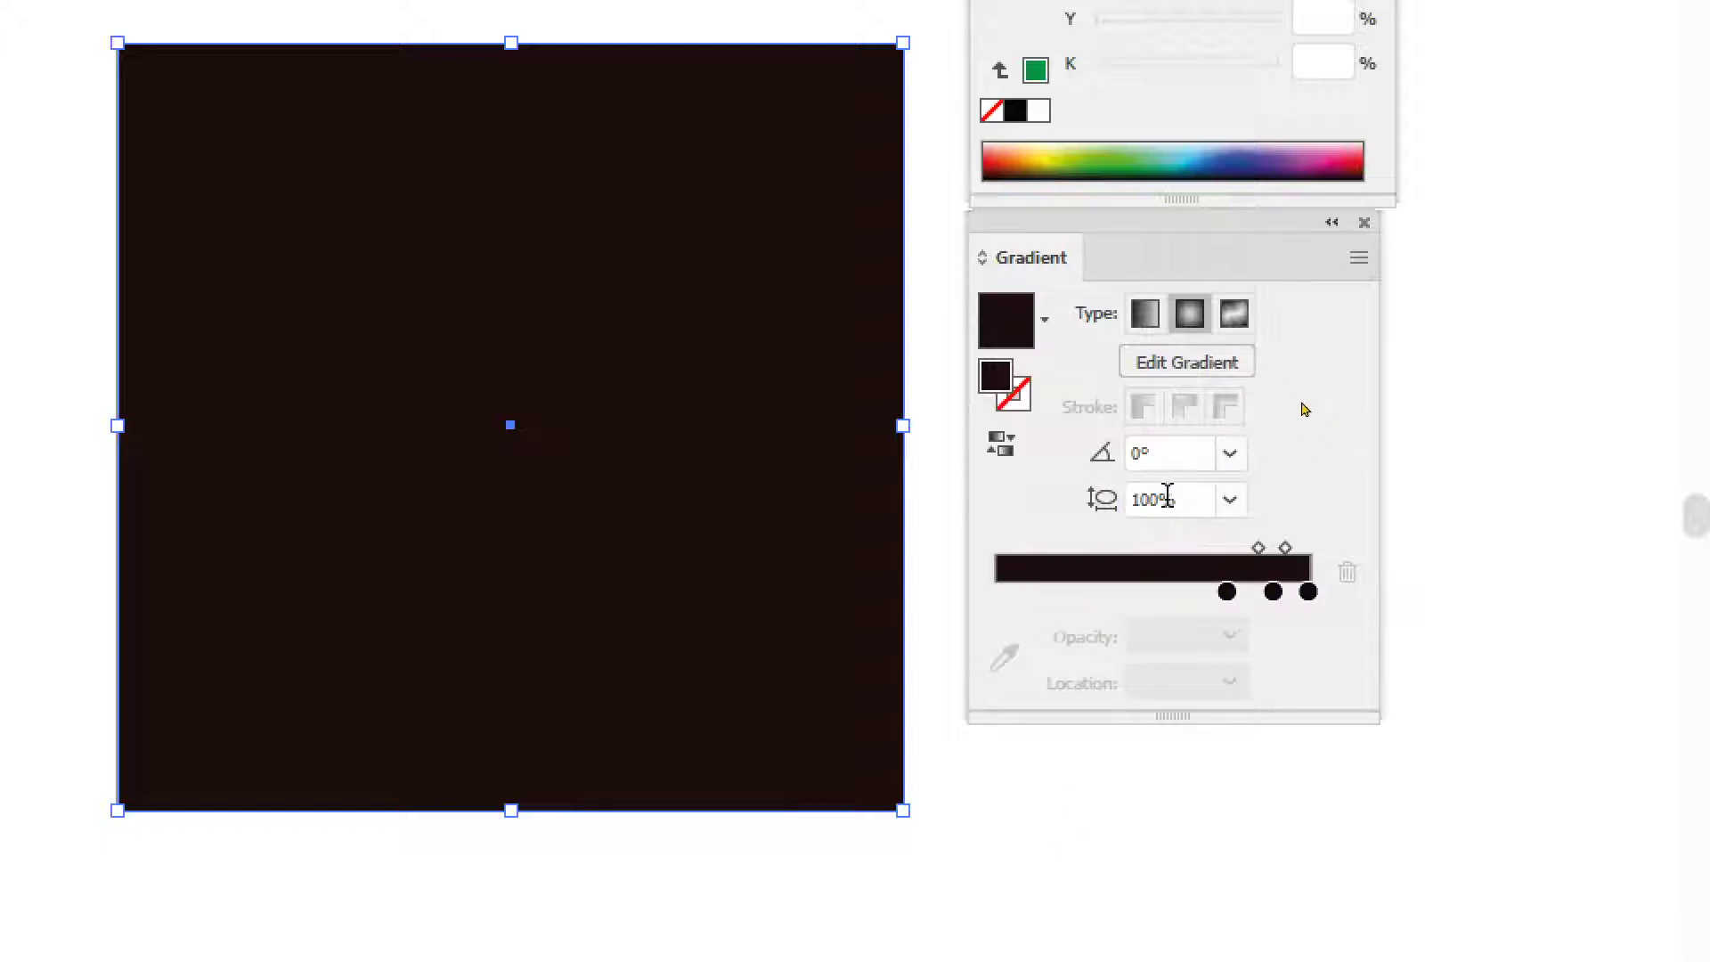
- Fill the square with solid pale yellow, C 5.49, M 0, Y 46.27, K 0, and use that color as the dark radial gradient's 0% stop
left_click(1464, 412)
left_click(672, 483)
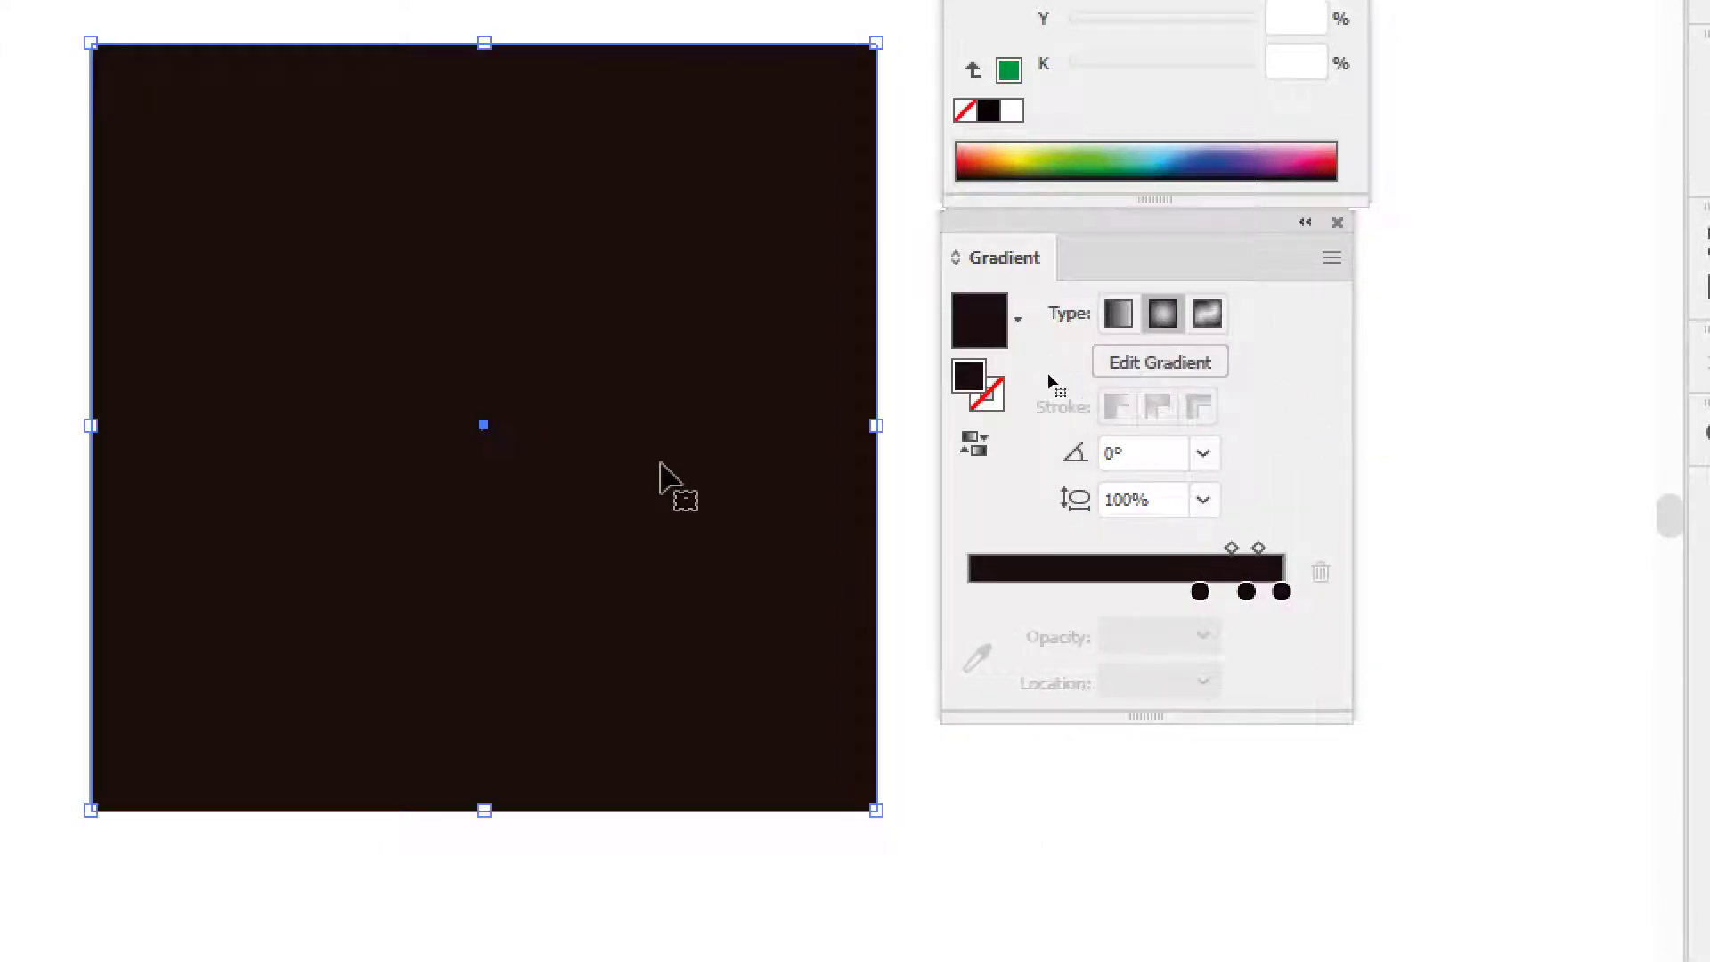
left_click(982, 169)
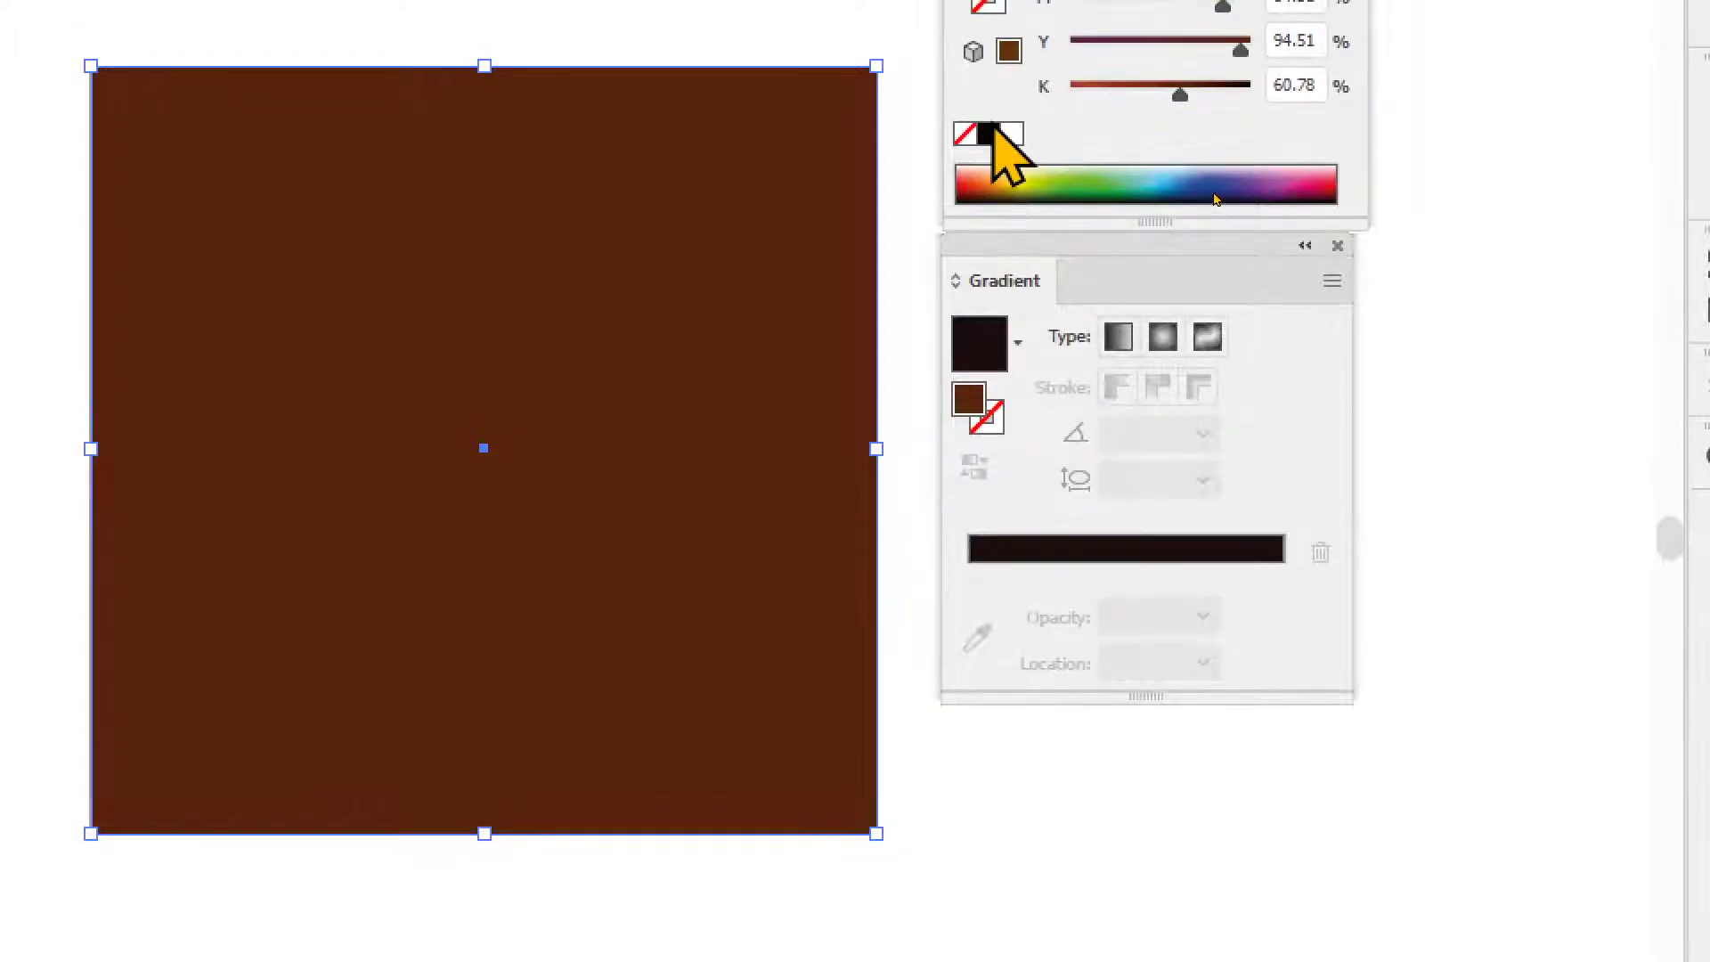
left_click(989, 134)
left_click(1010, 166)
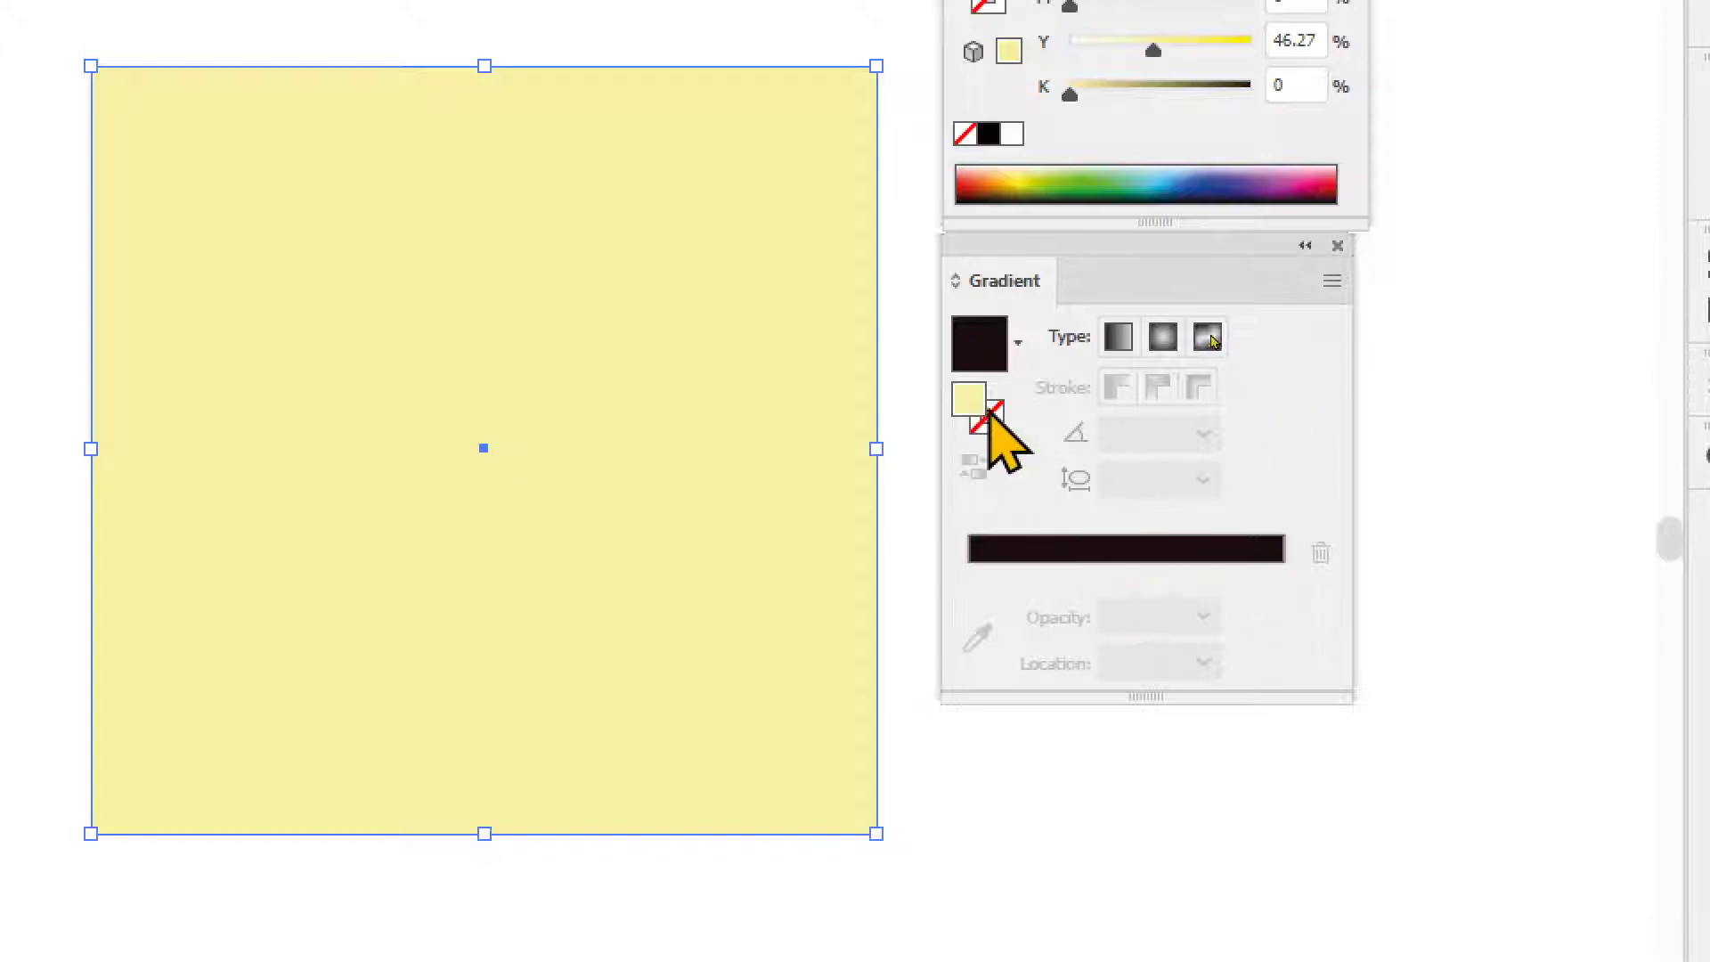
mouse_move(995, 396)
left_mouse_down()
mouse_move(1077, 489)
mouse_move(1085, 614)
mouse_move(961, 611)
left_mouse_up()
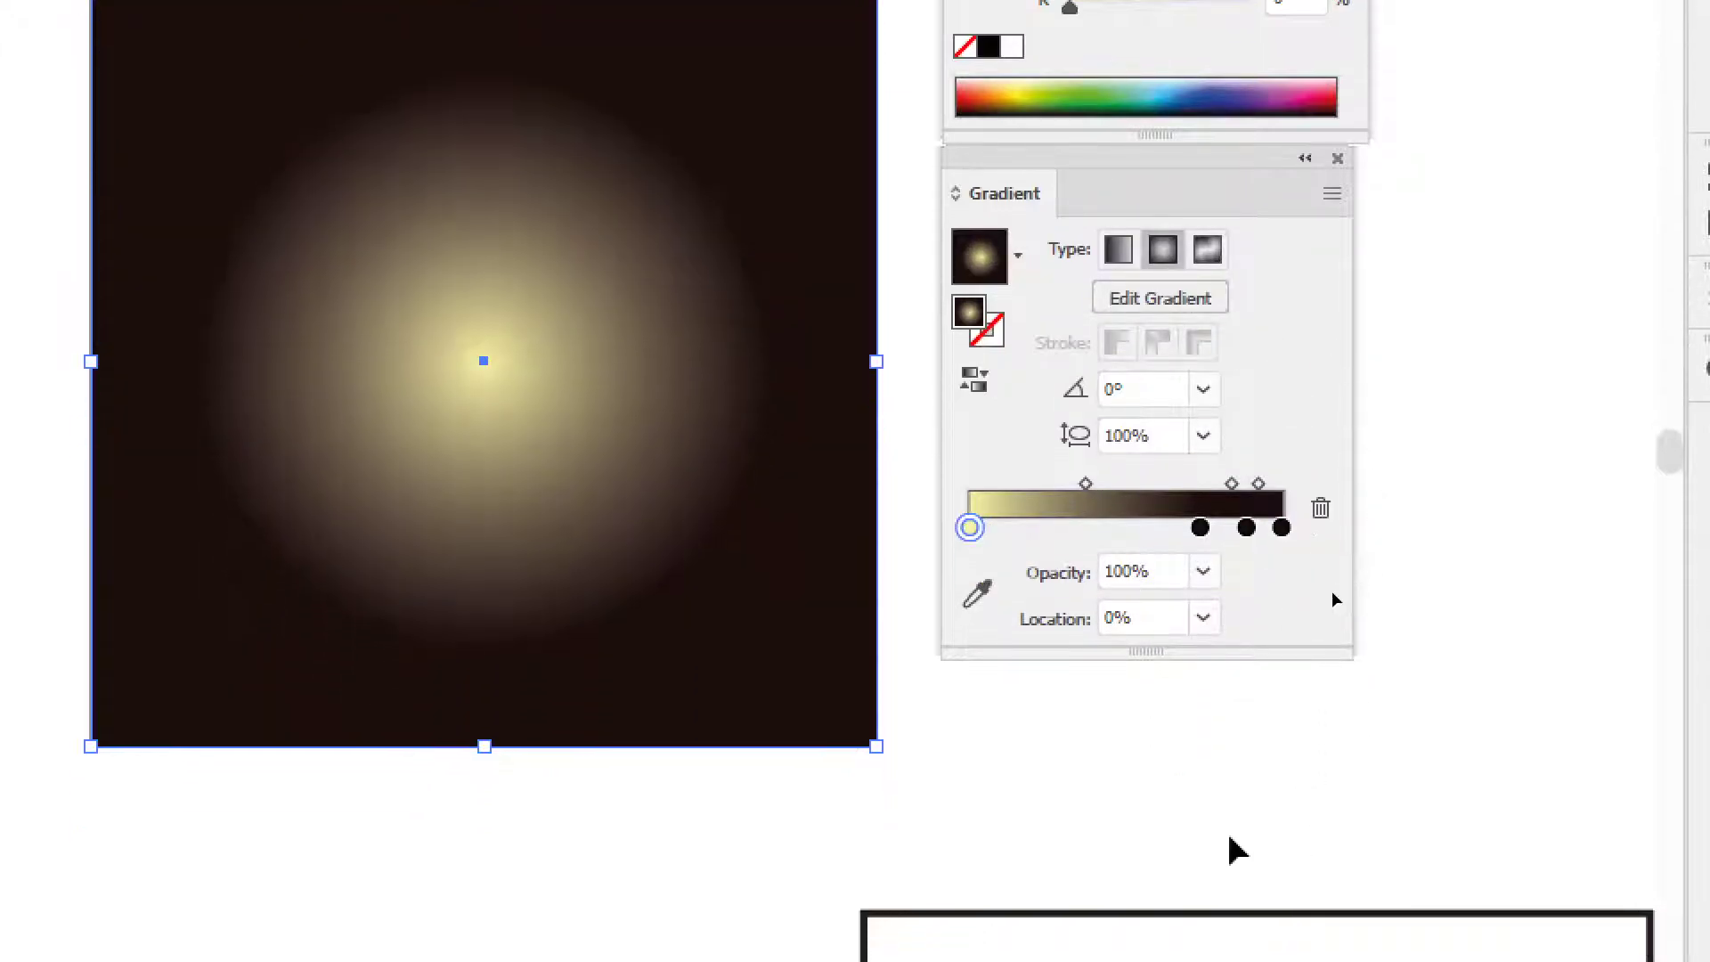
- Remove the two inner dark stops from the radial gradient, keeping only the pale yellow start and the dark end stop
left_click(1200, 528)
left_click_drag(1200, 527, 1191, 686)
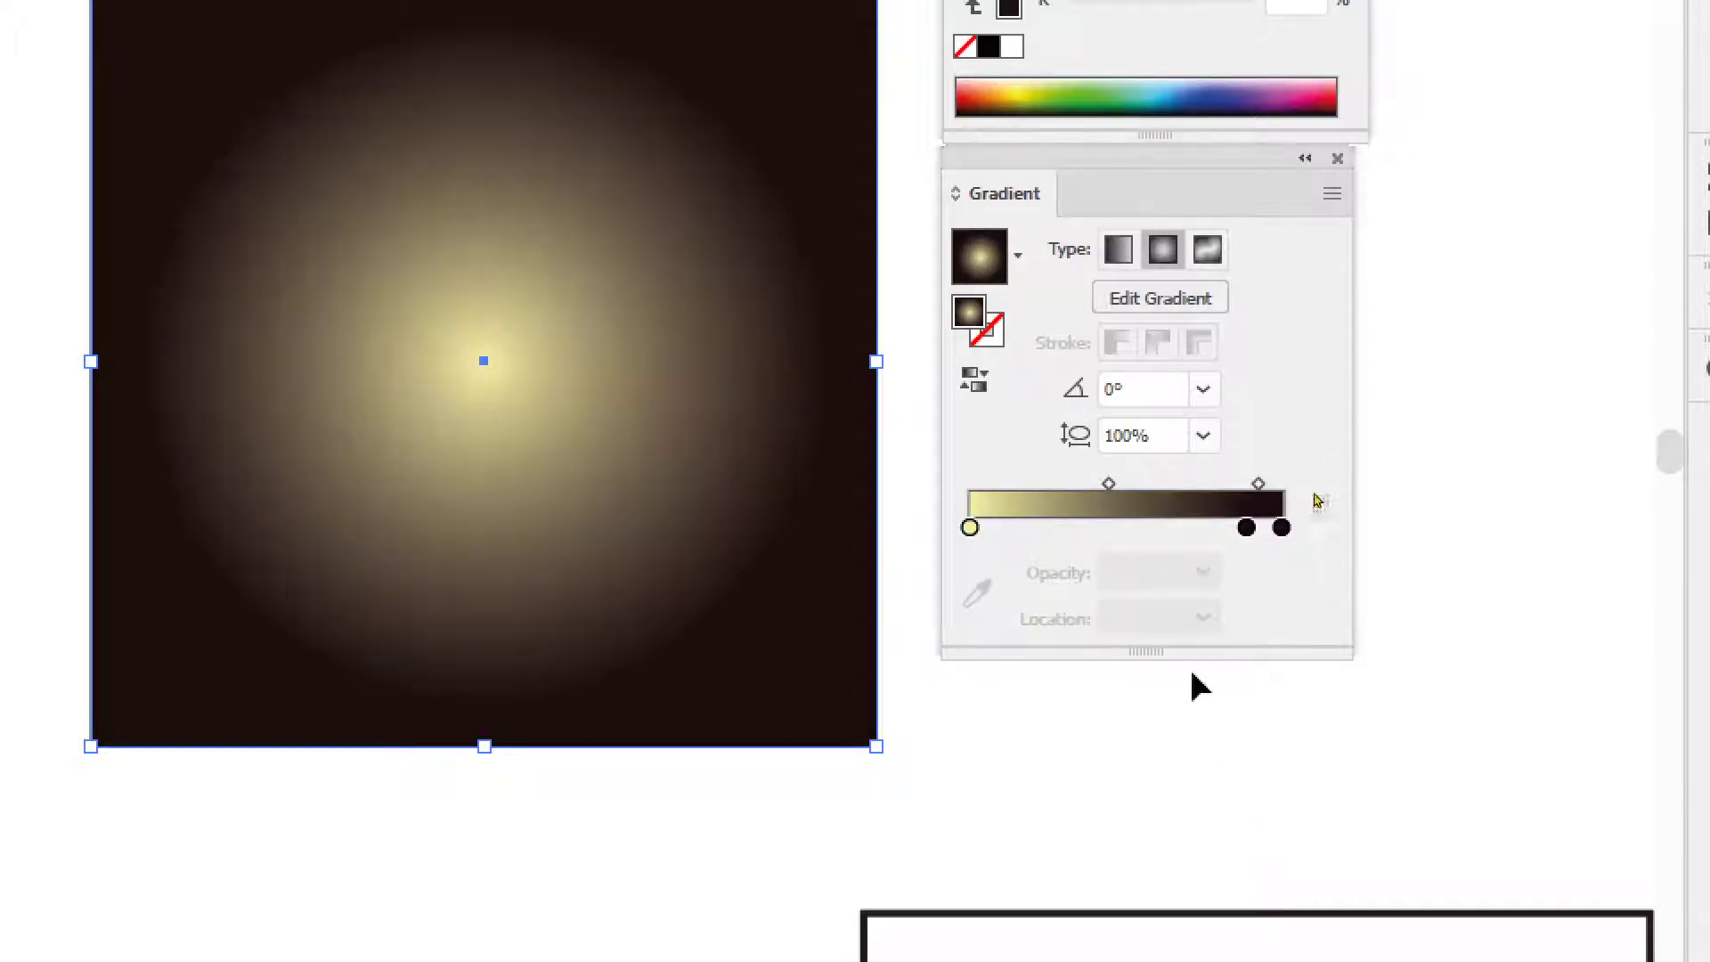
left_click(1245, 527)
left_click_drag(1245, 530, 1263, 715)
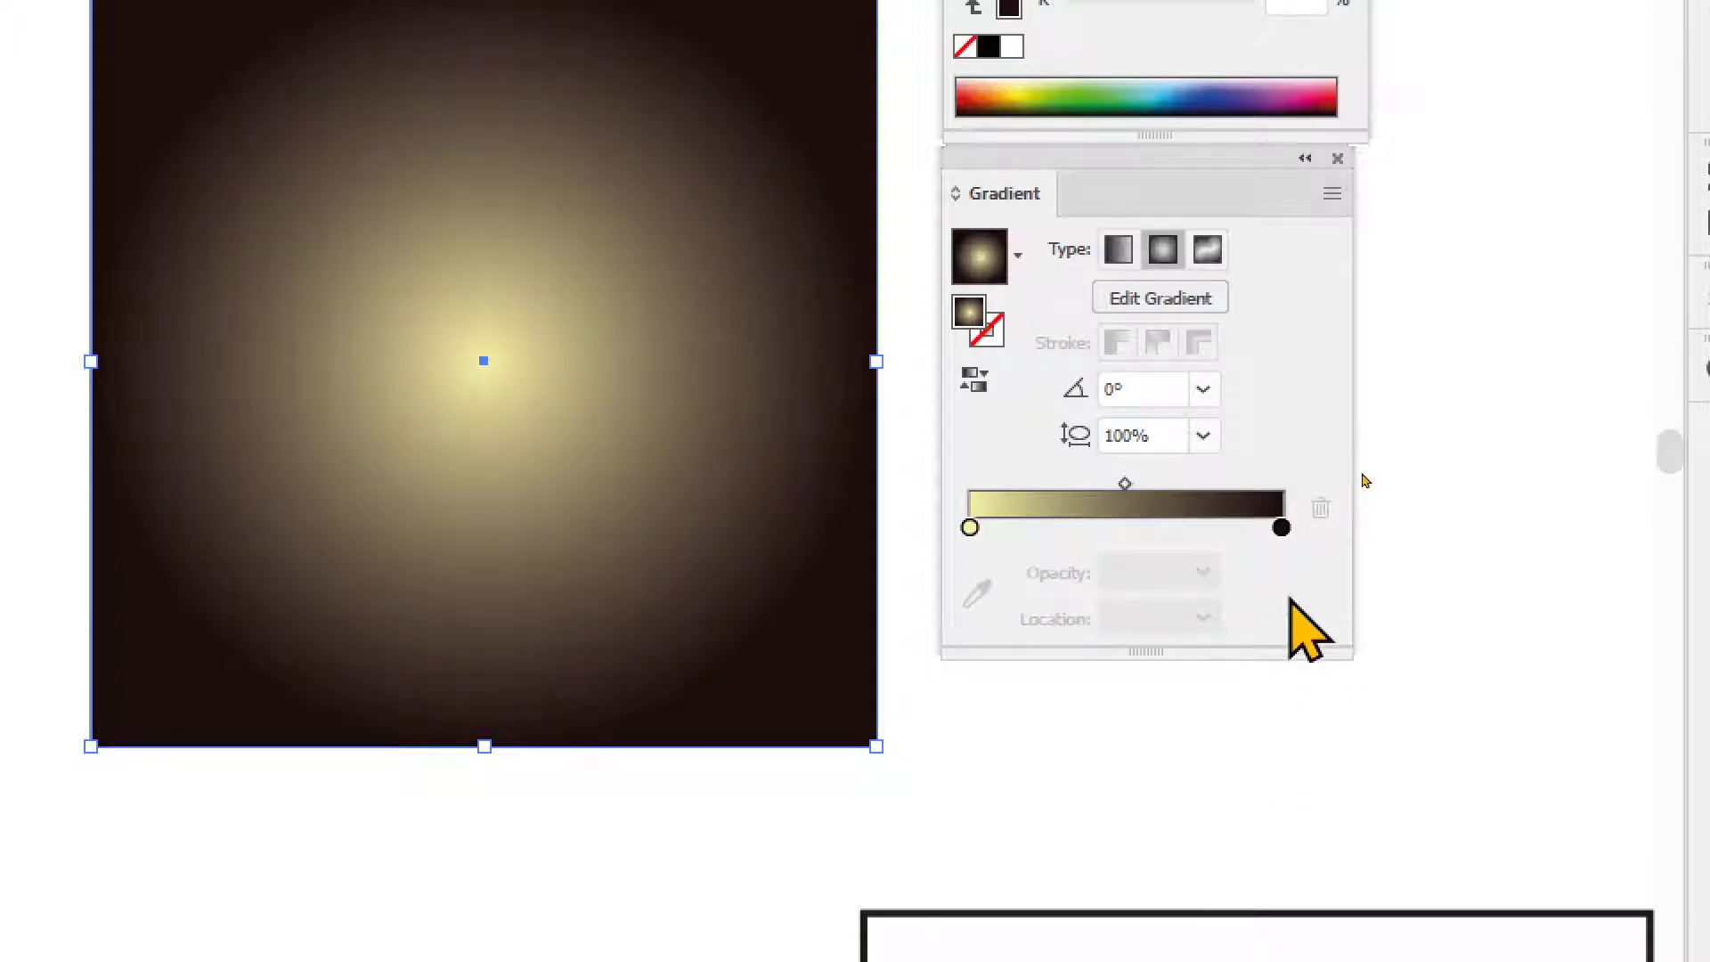
- Color the radial gradient's dark end stop green with C 95, M 0, Y 100, K 0
left_click(1280, 530)
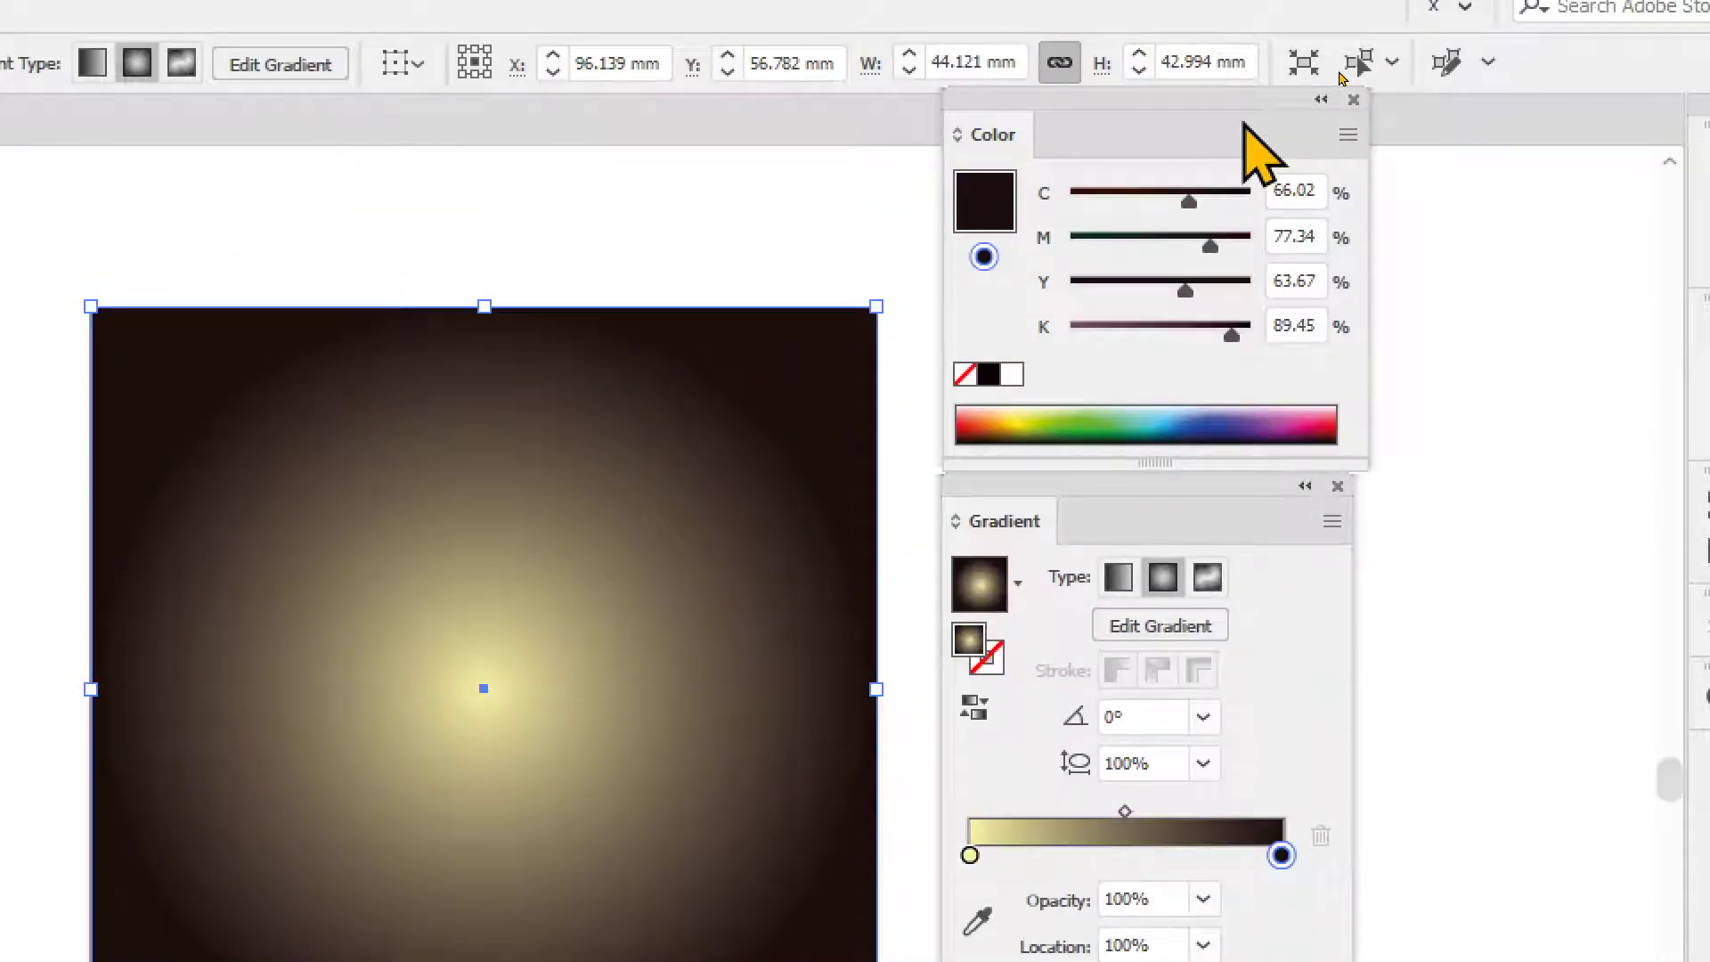
left_click(1138, 417)
left_click(1166, 290)
left_click_drag(1169, 297, 1312, 294)
left_click_drag(1177, 199, 1241, 198)
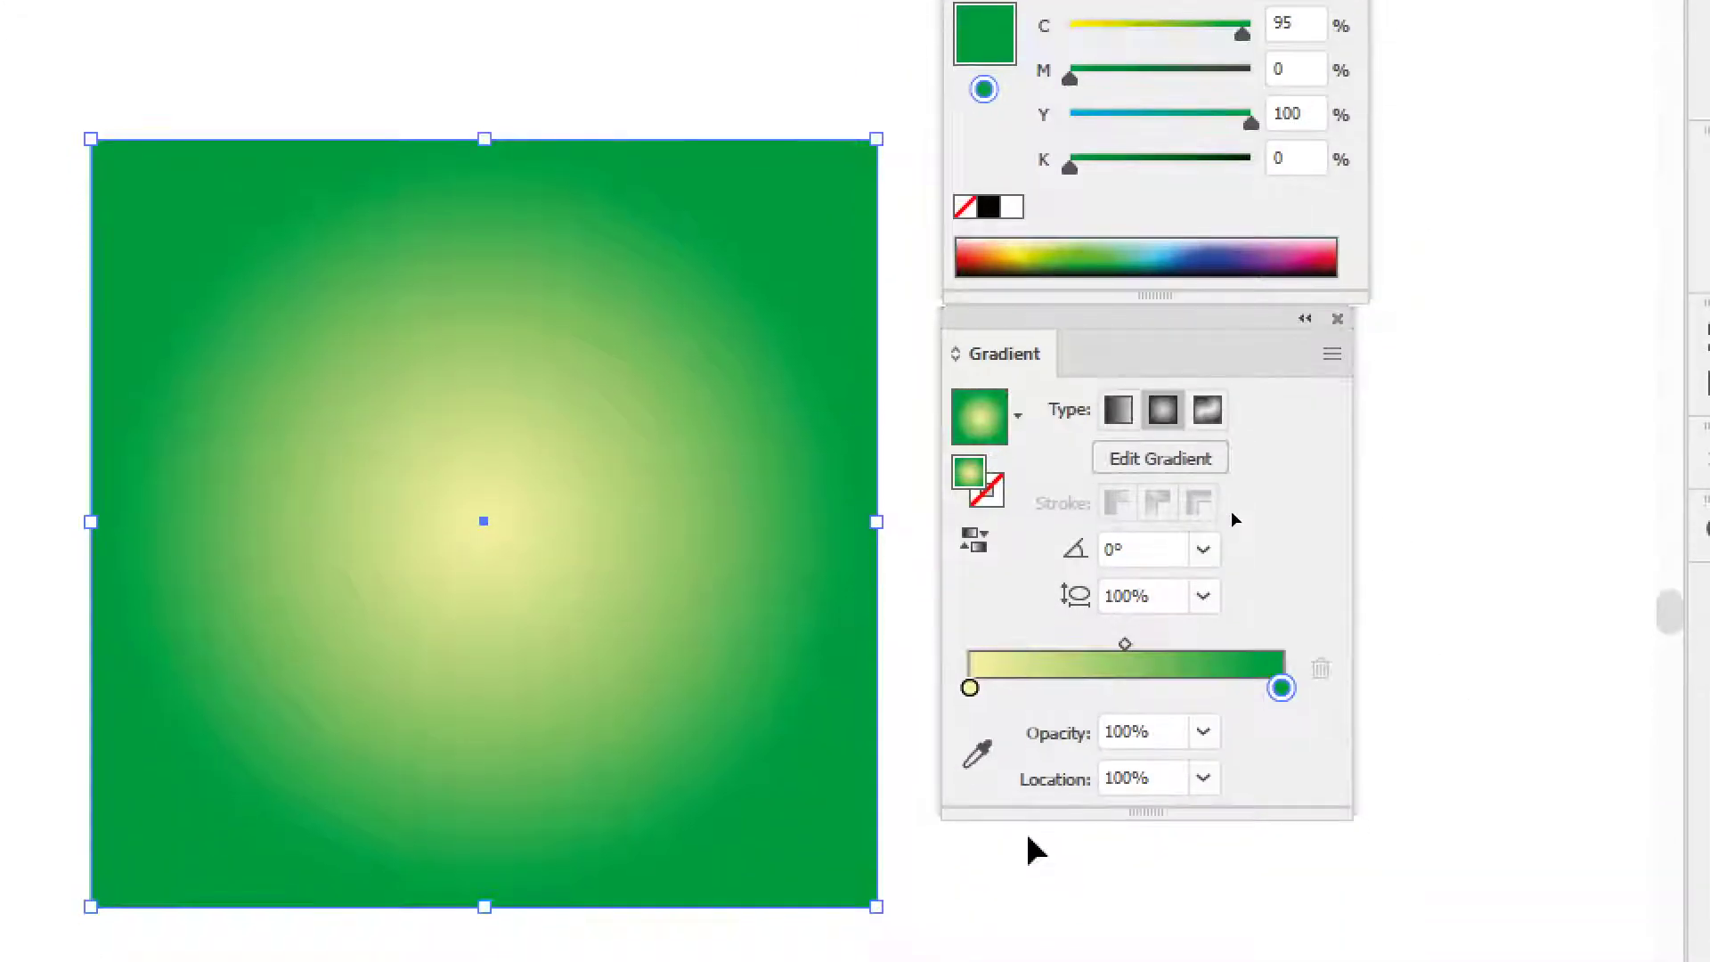
- Color the radial gradient's start stop pure yellow with C 0, M 0, Y 100, K 0
left_click(970, 687)
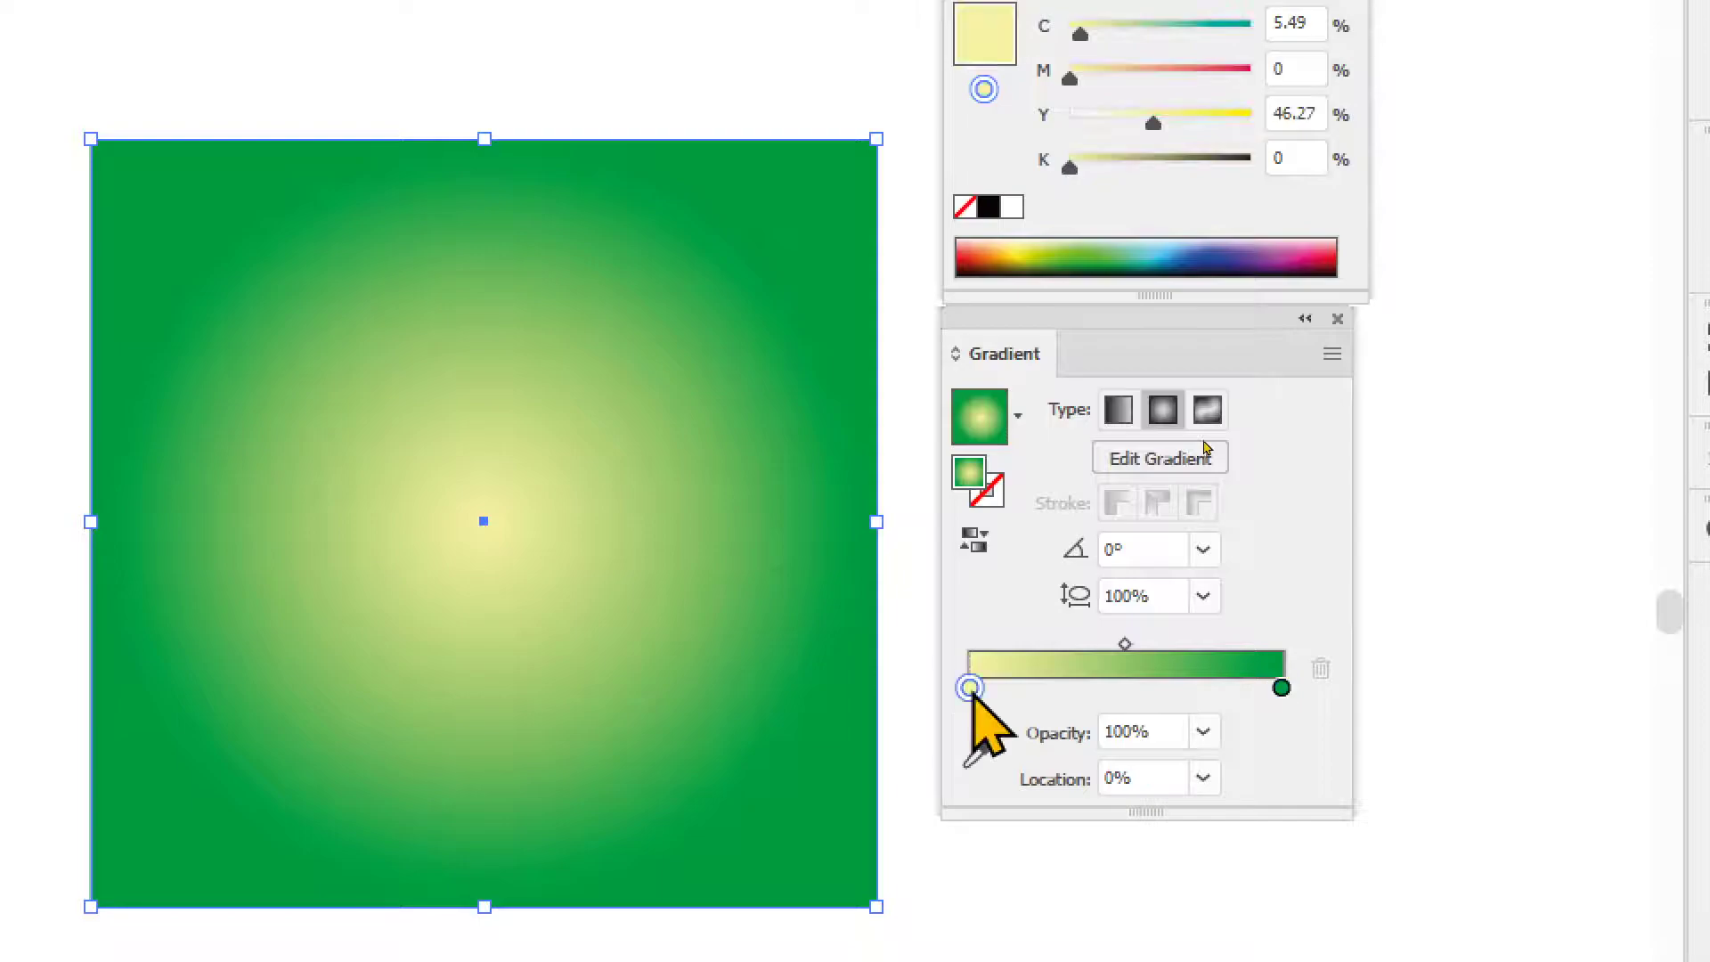
left_click_drag(1153, 122, 1274, 120)
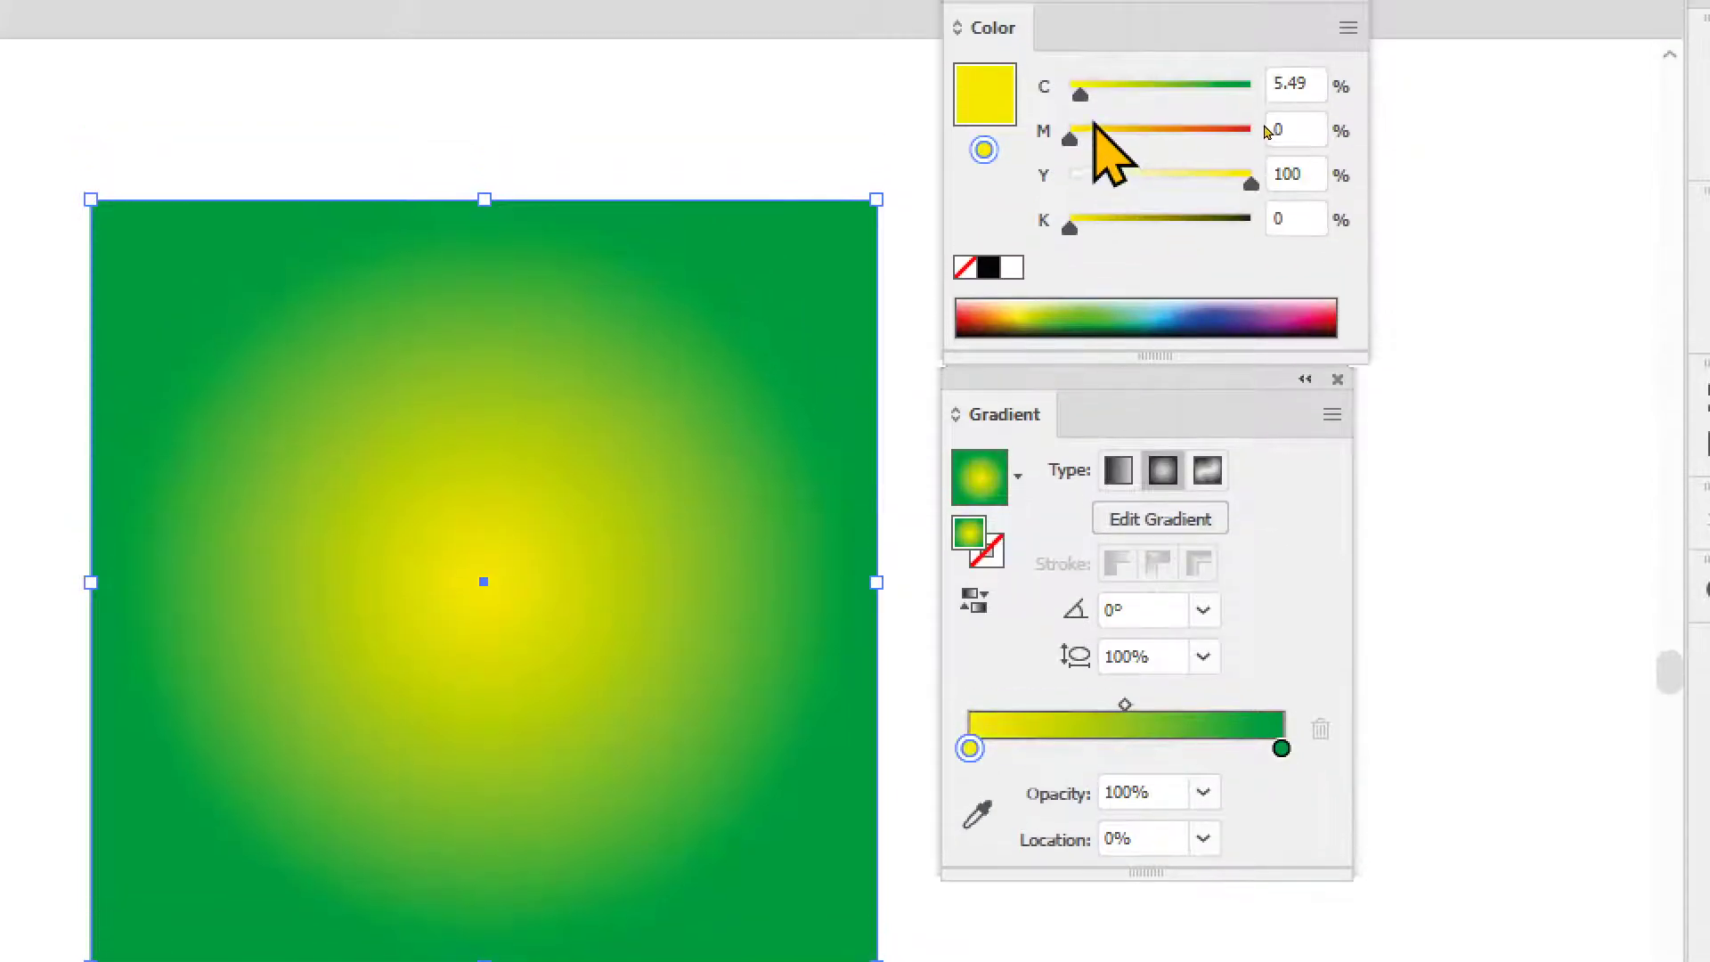
left_click_drag(1080, 91, 1029, 99)
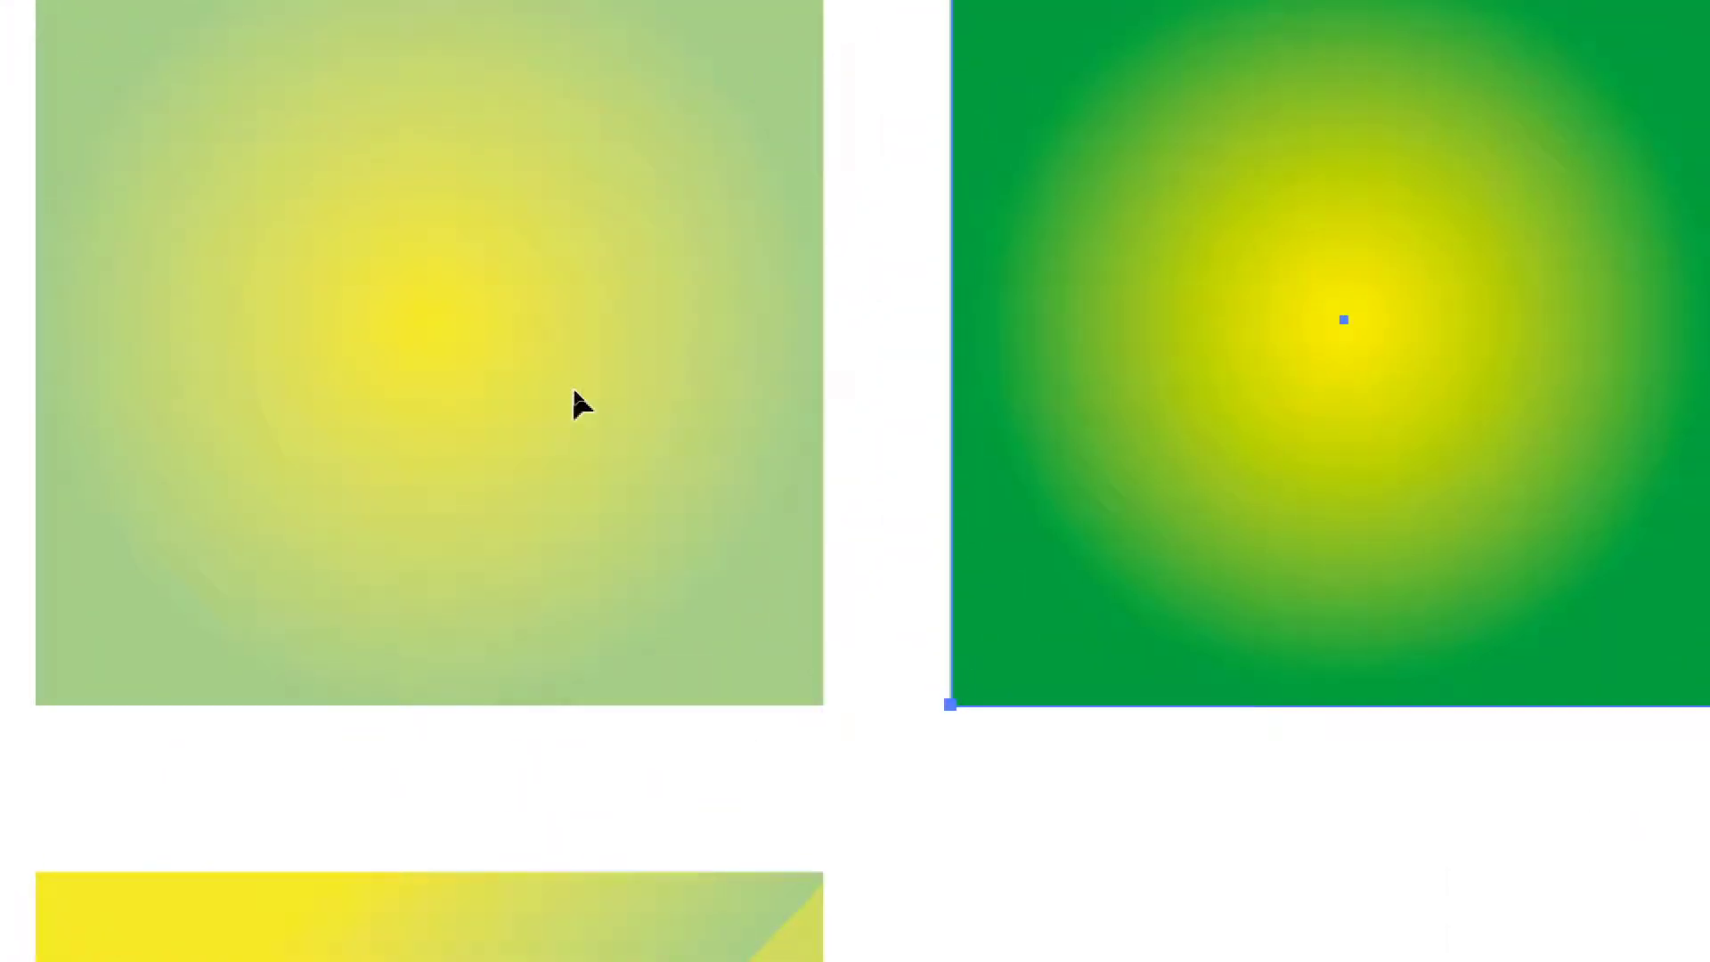
key("Return")
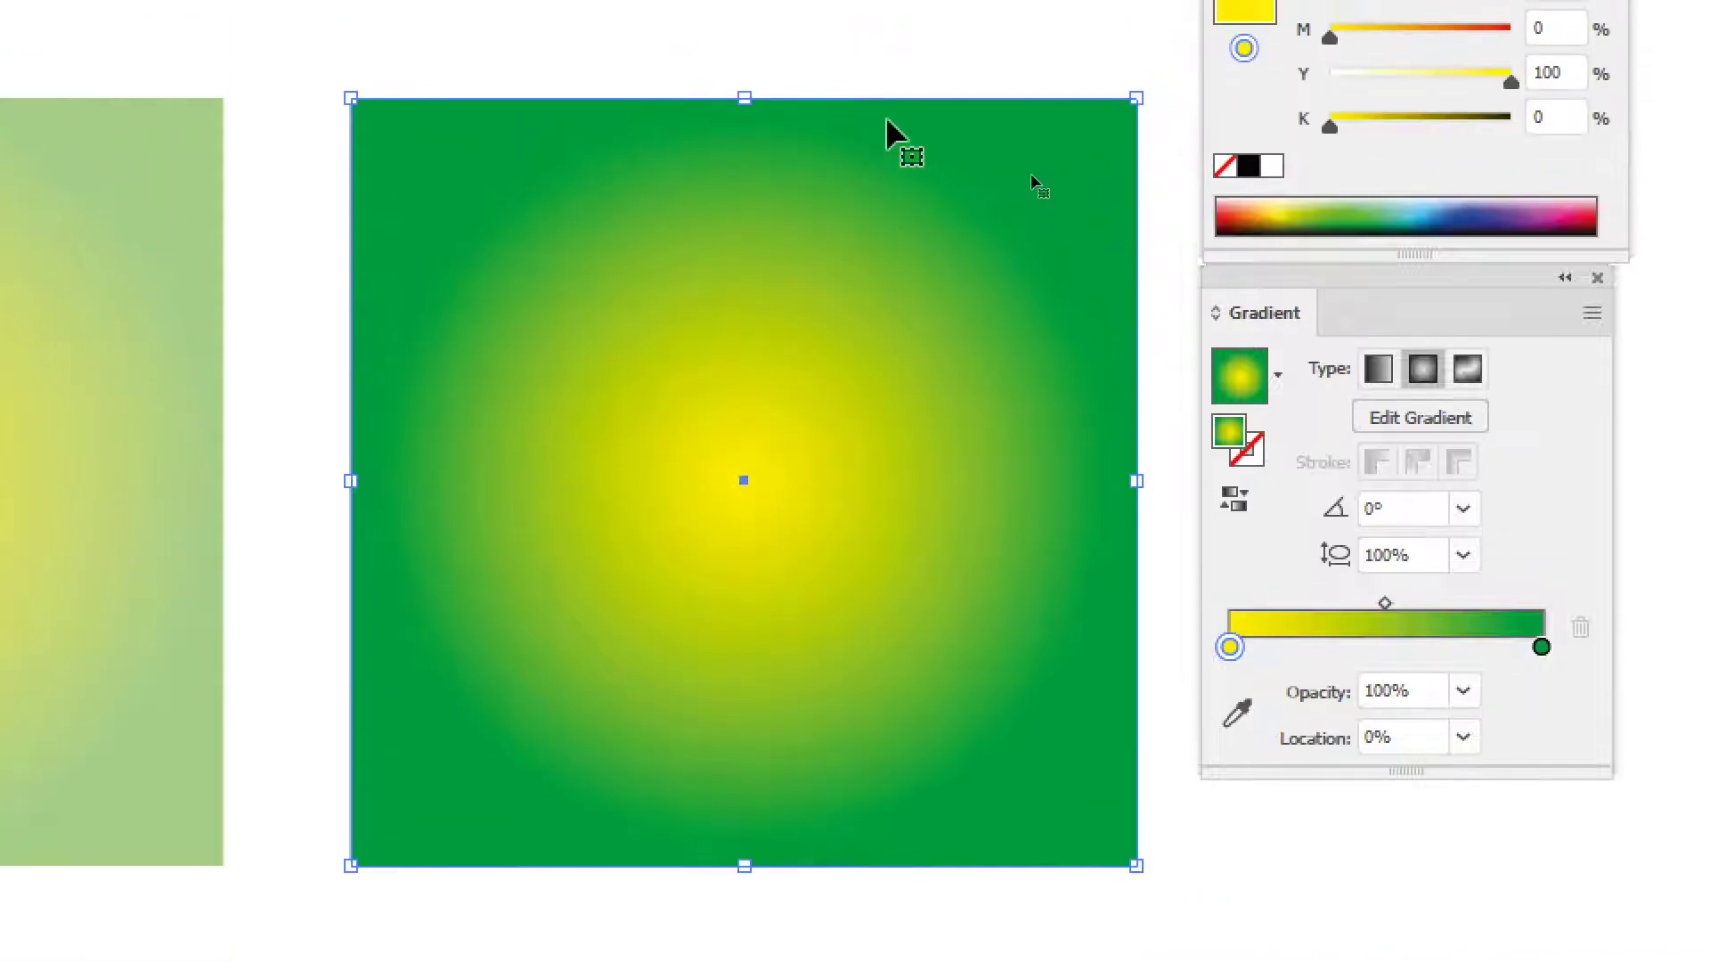
- Try the linear and radial types on the square's yellow-green gradient and switch it to a freeform gradient
left_click(1379, 369)
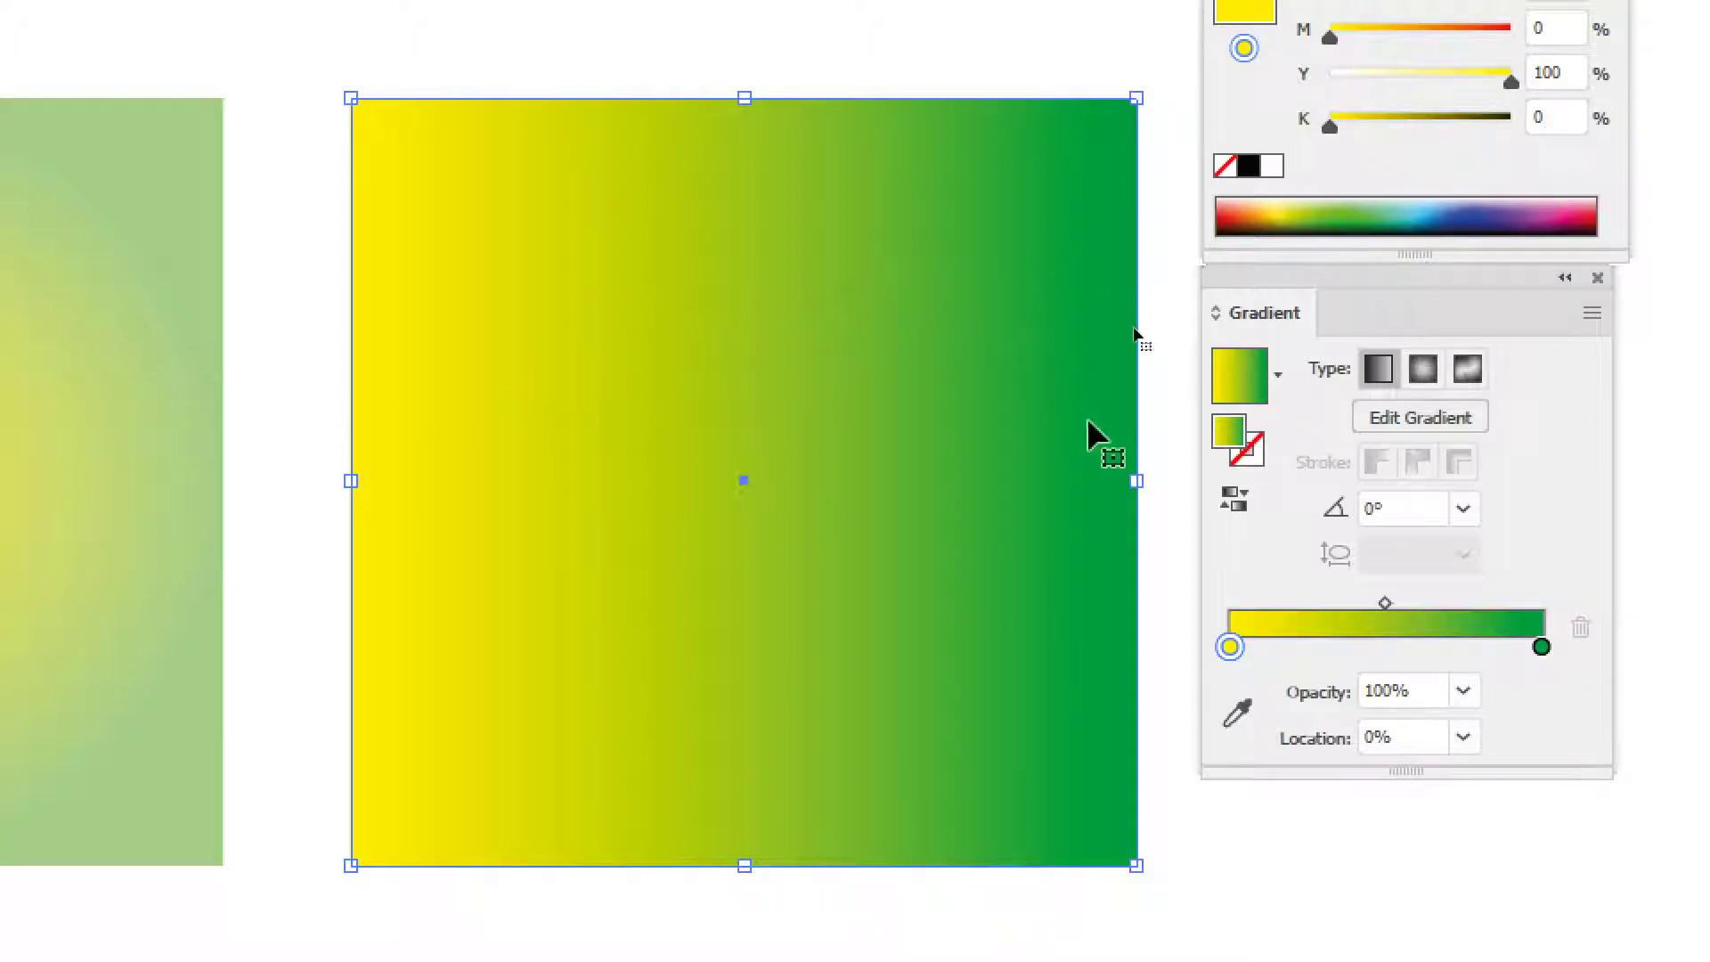
key("a")
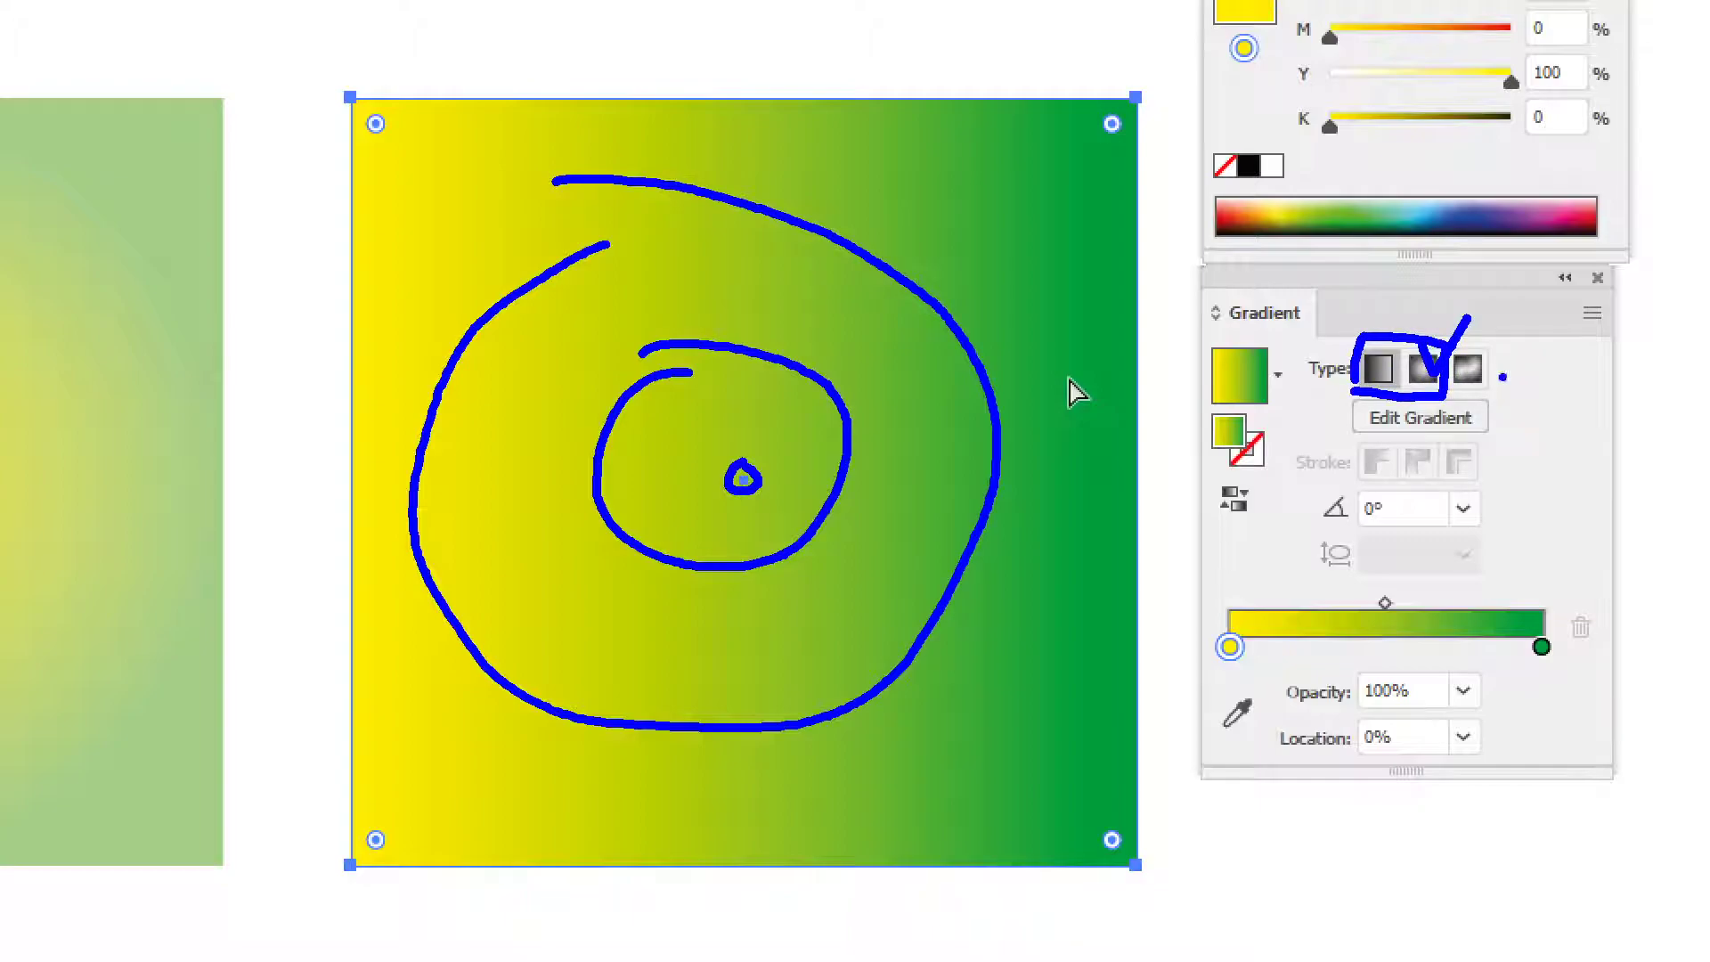
key("Escape")
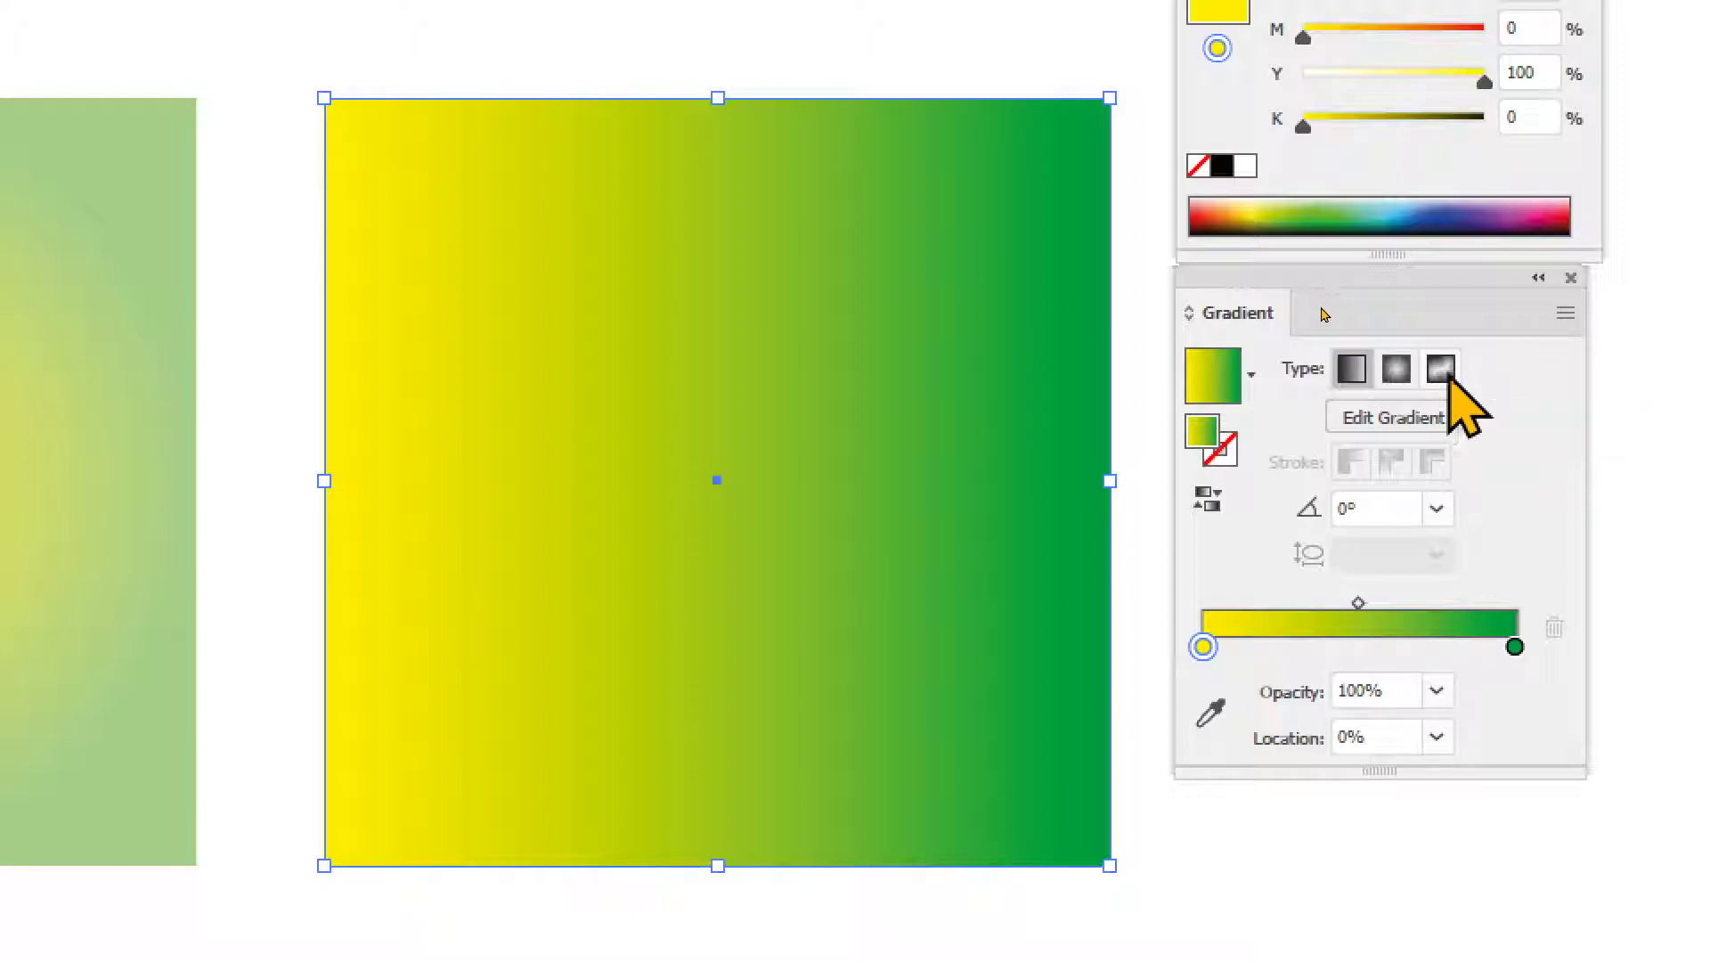
left_click(1395, 369)
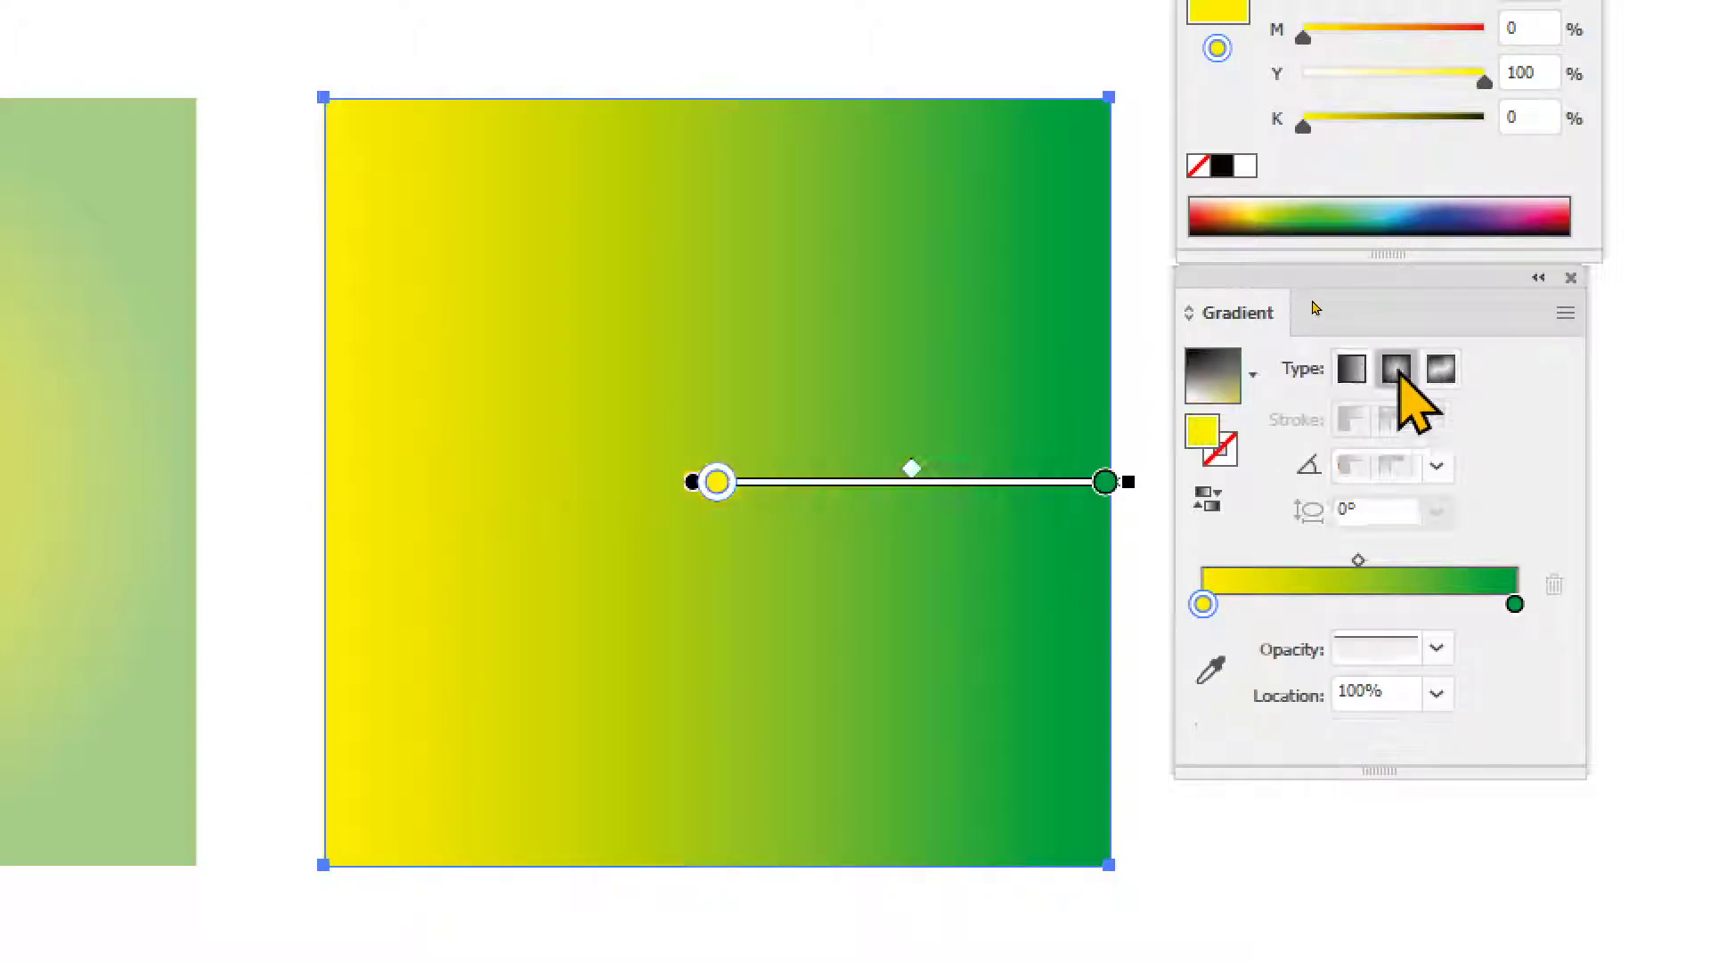
left_click(1351, 368)
left_click(1443, 369)
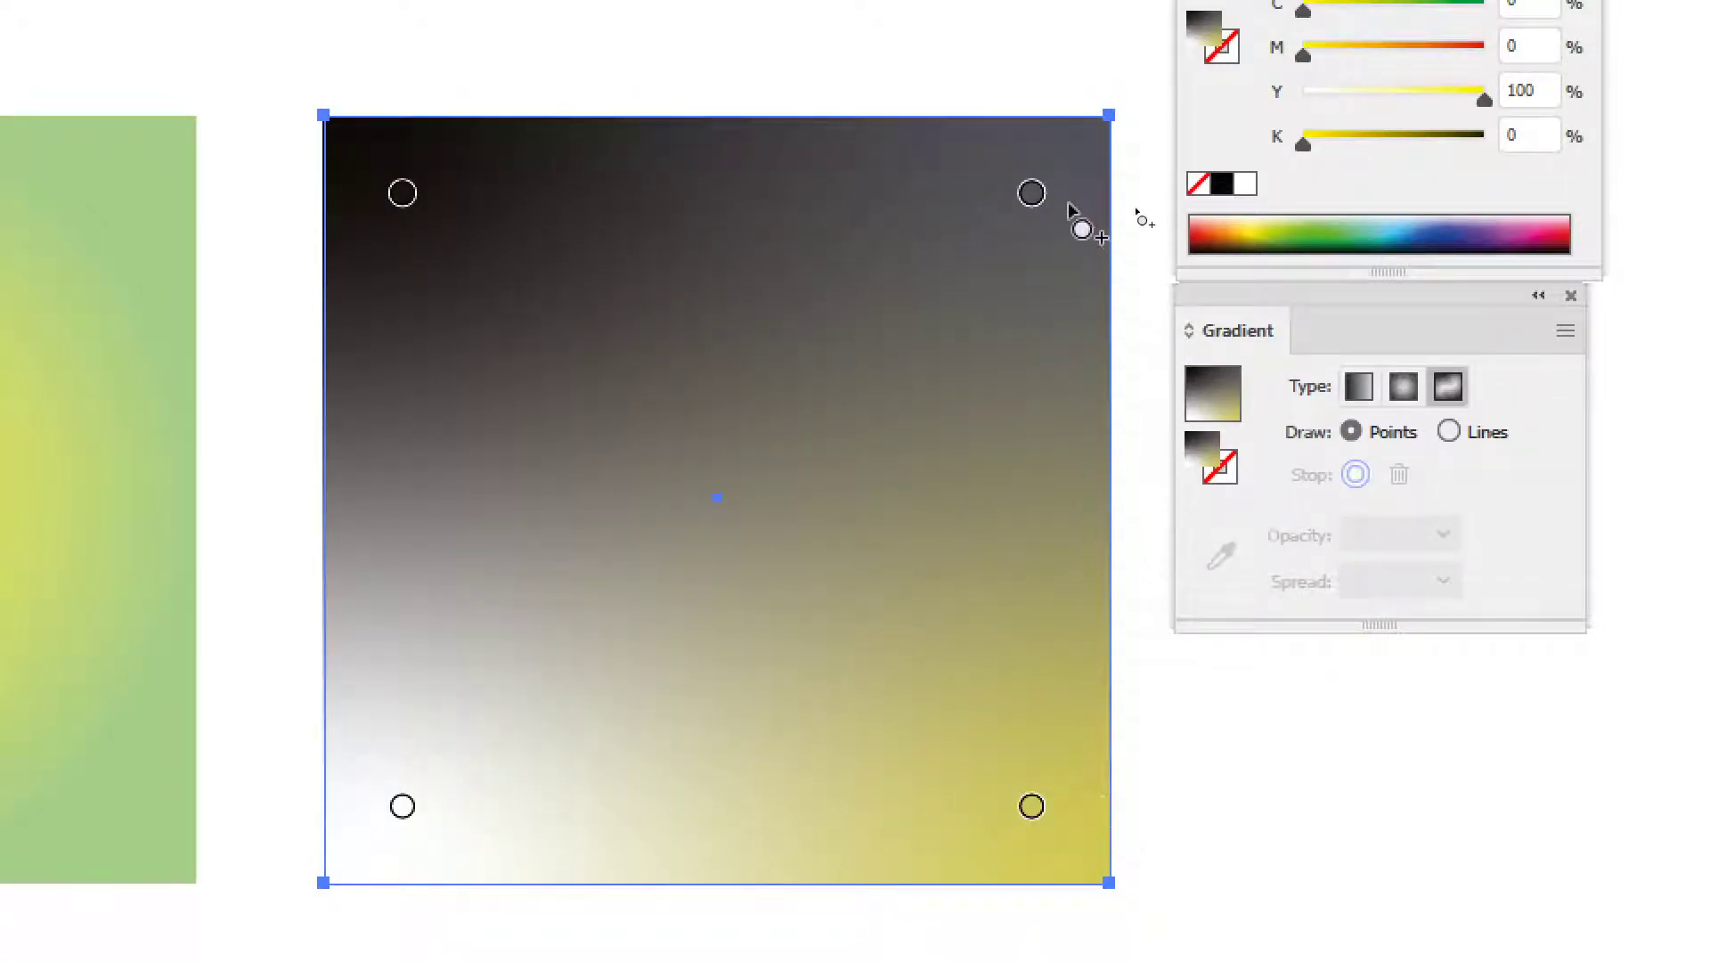
- Color the freeform gradient's upper-right point yellow with C 0, M 0, Y 100, K 0
left_click(1031, 194)
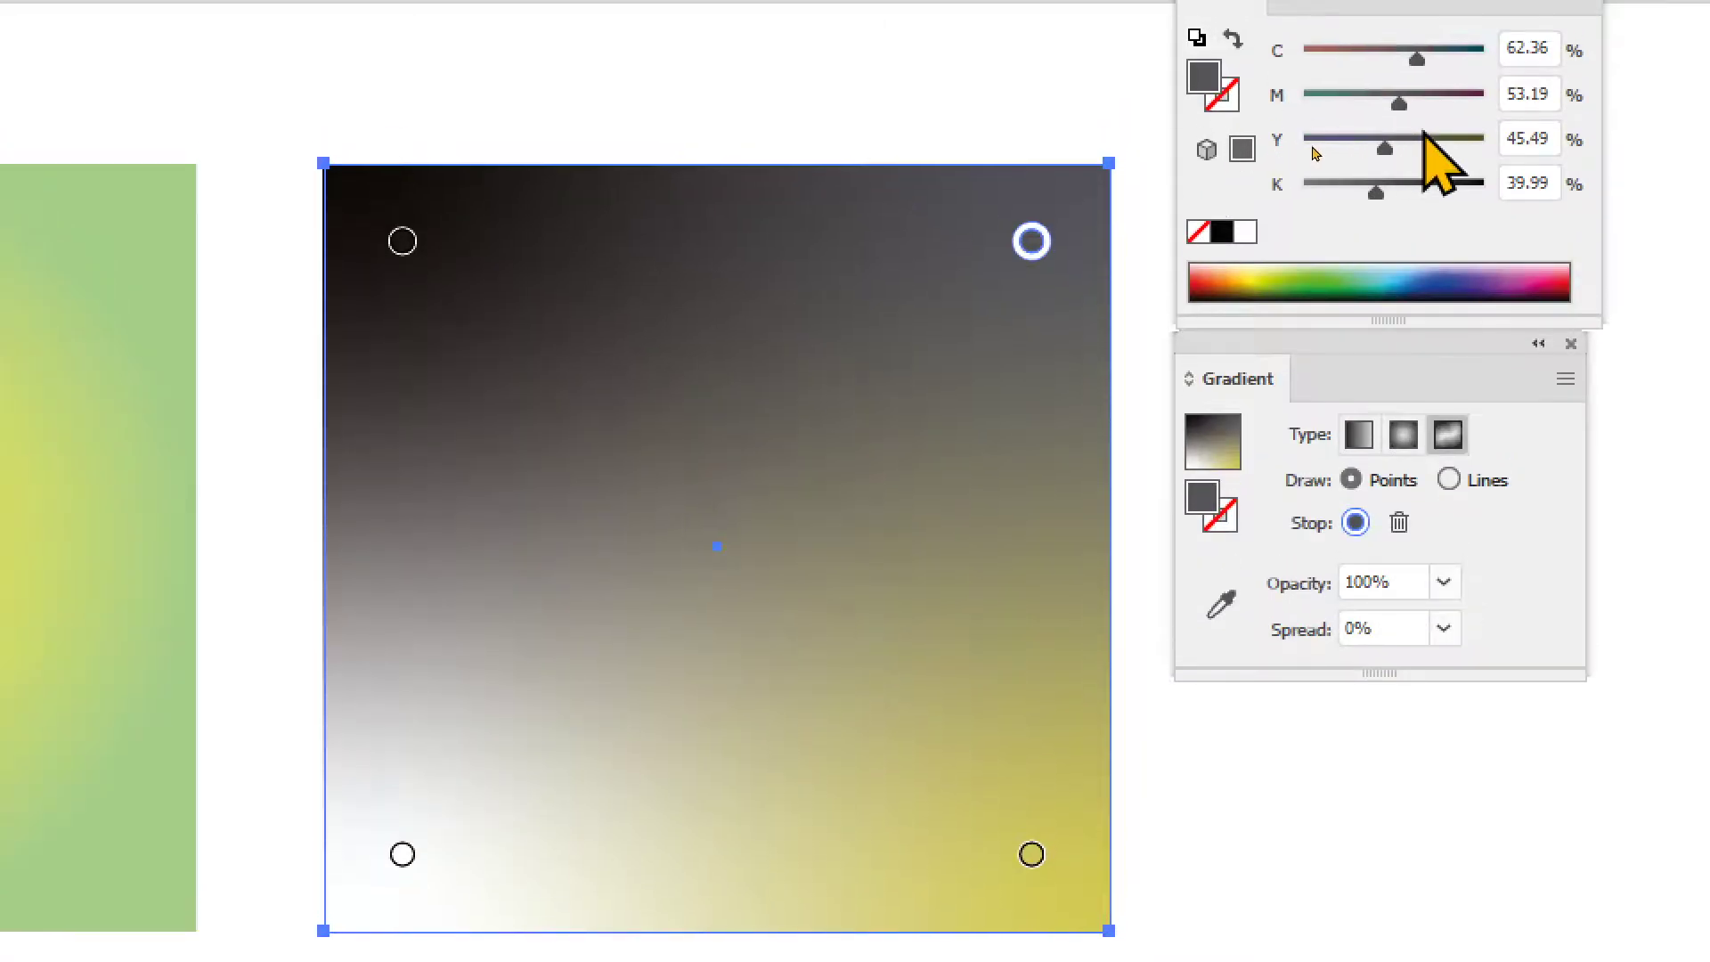
left_click_drag(1399, 54, 1303, 52)
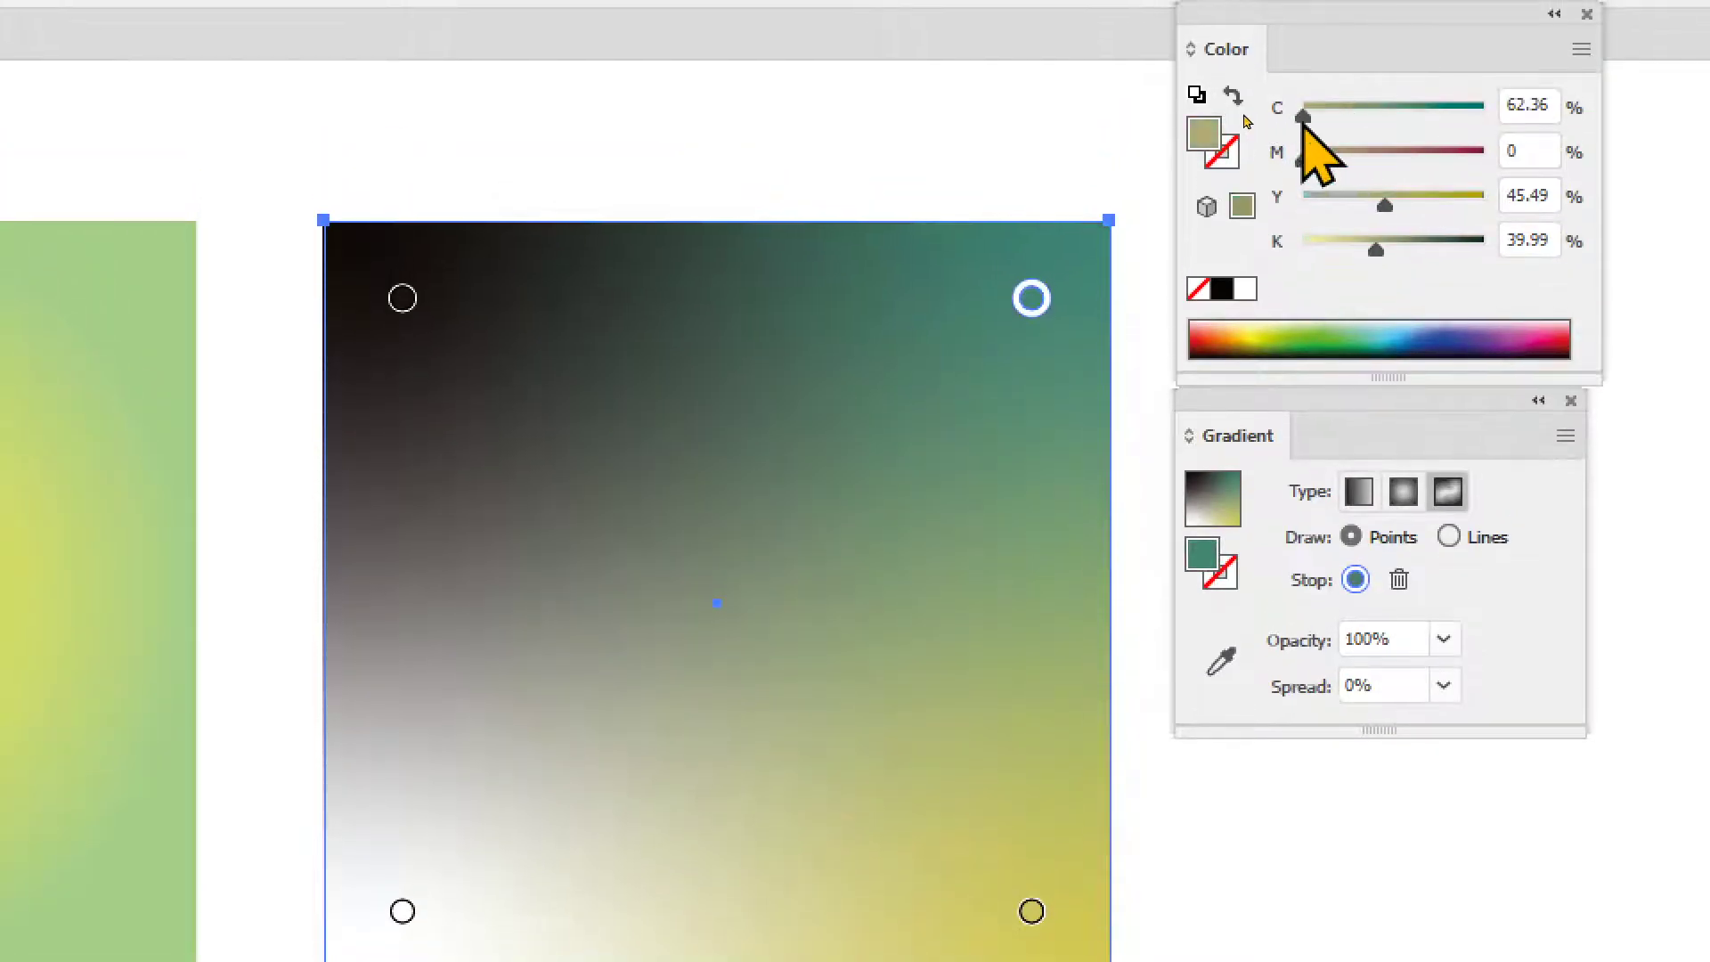
left_click_drag(1318, 116, 1256, 117)
left_click_drag(1375, 250, 1274, 239)
left_click_drag(1383, 205, 1576, 216)
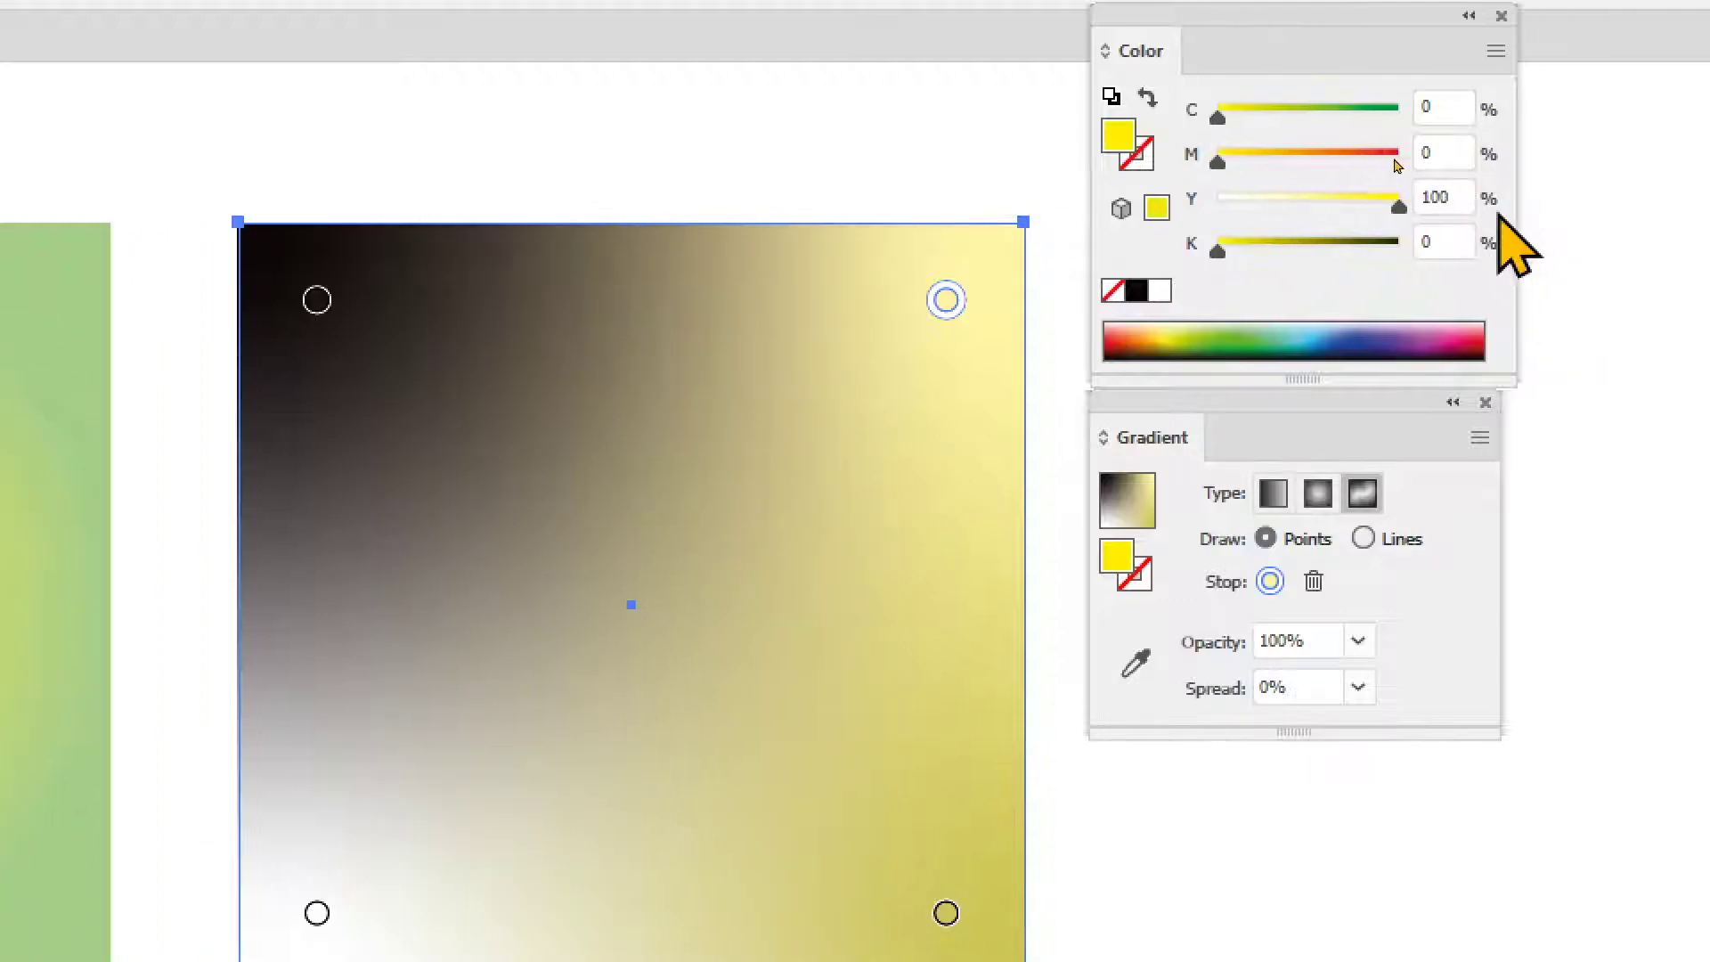
- Color the freeform gradient's upper-left point red-orange with C 0, Y 100, K 0 and a strong magenta share
left_click(333, 303)
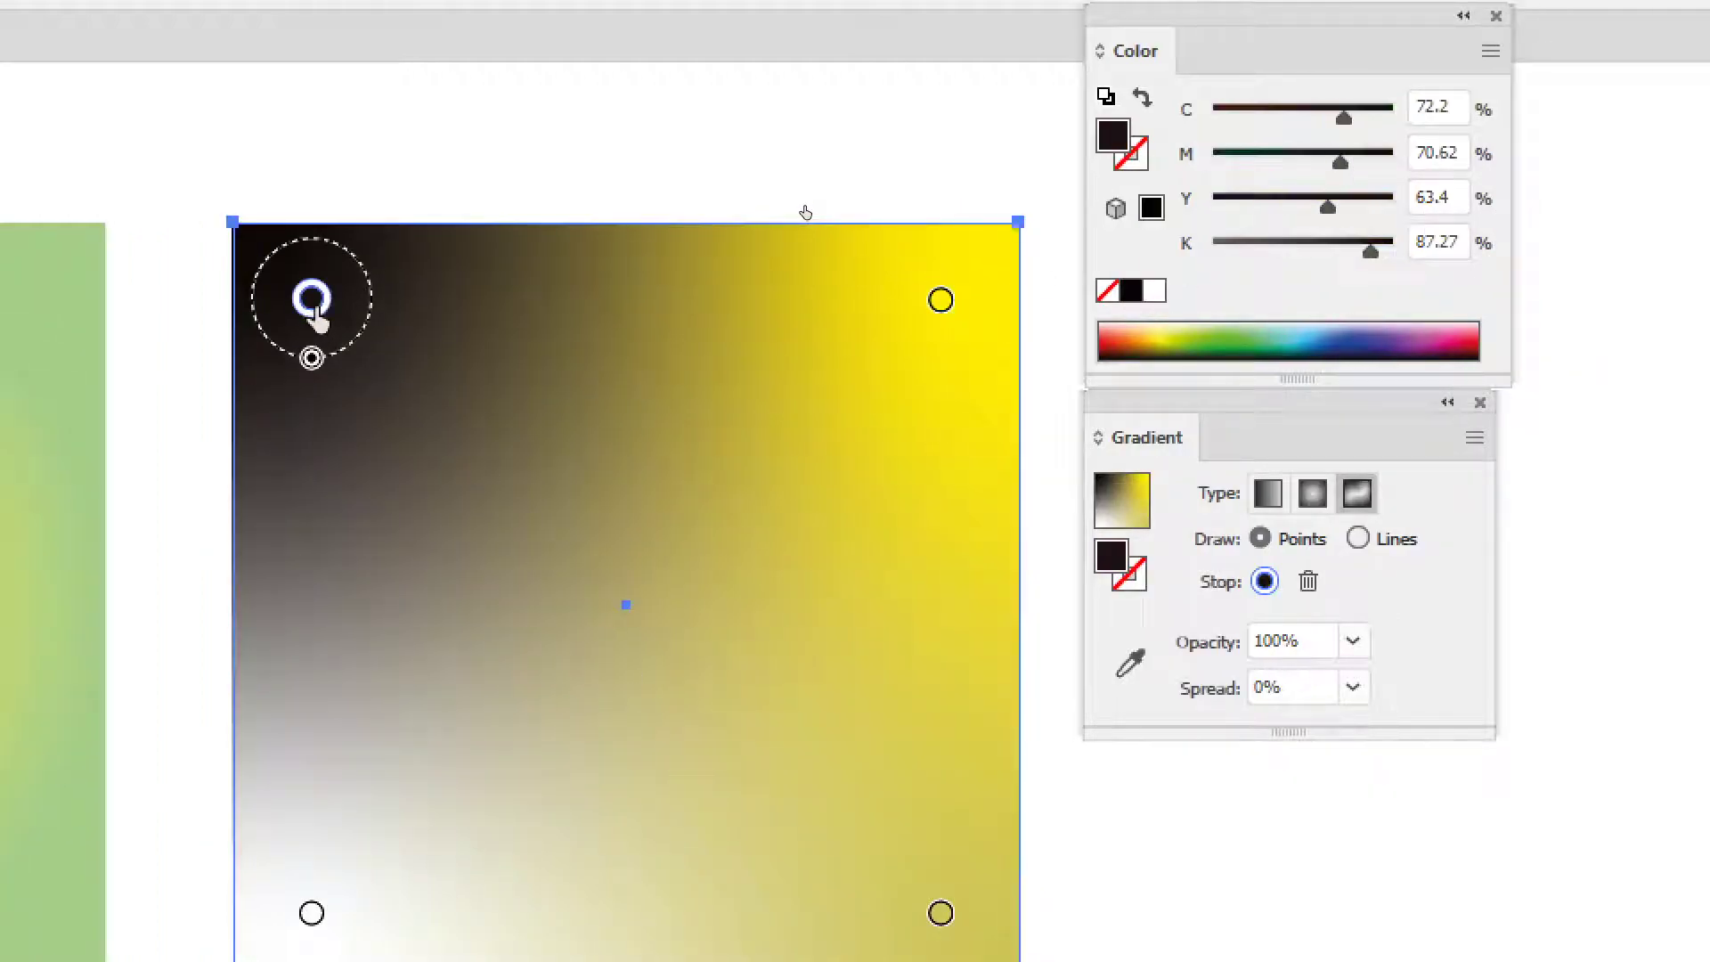
left_click_drag(1327, 207, 1407, 191)
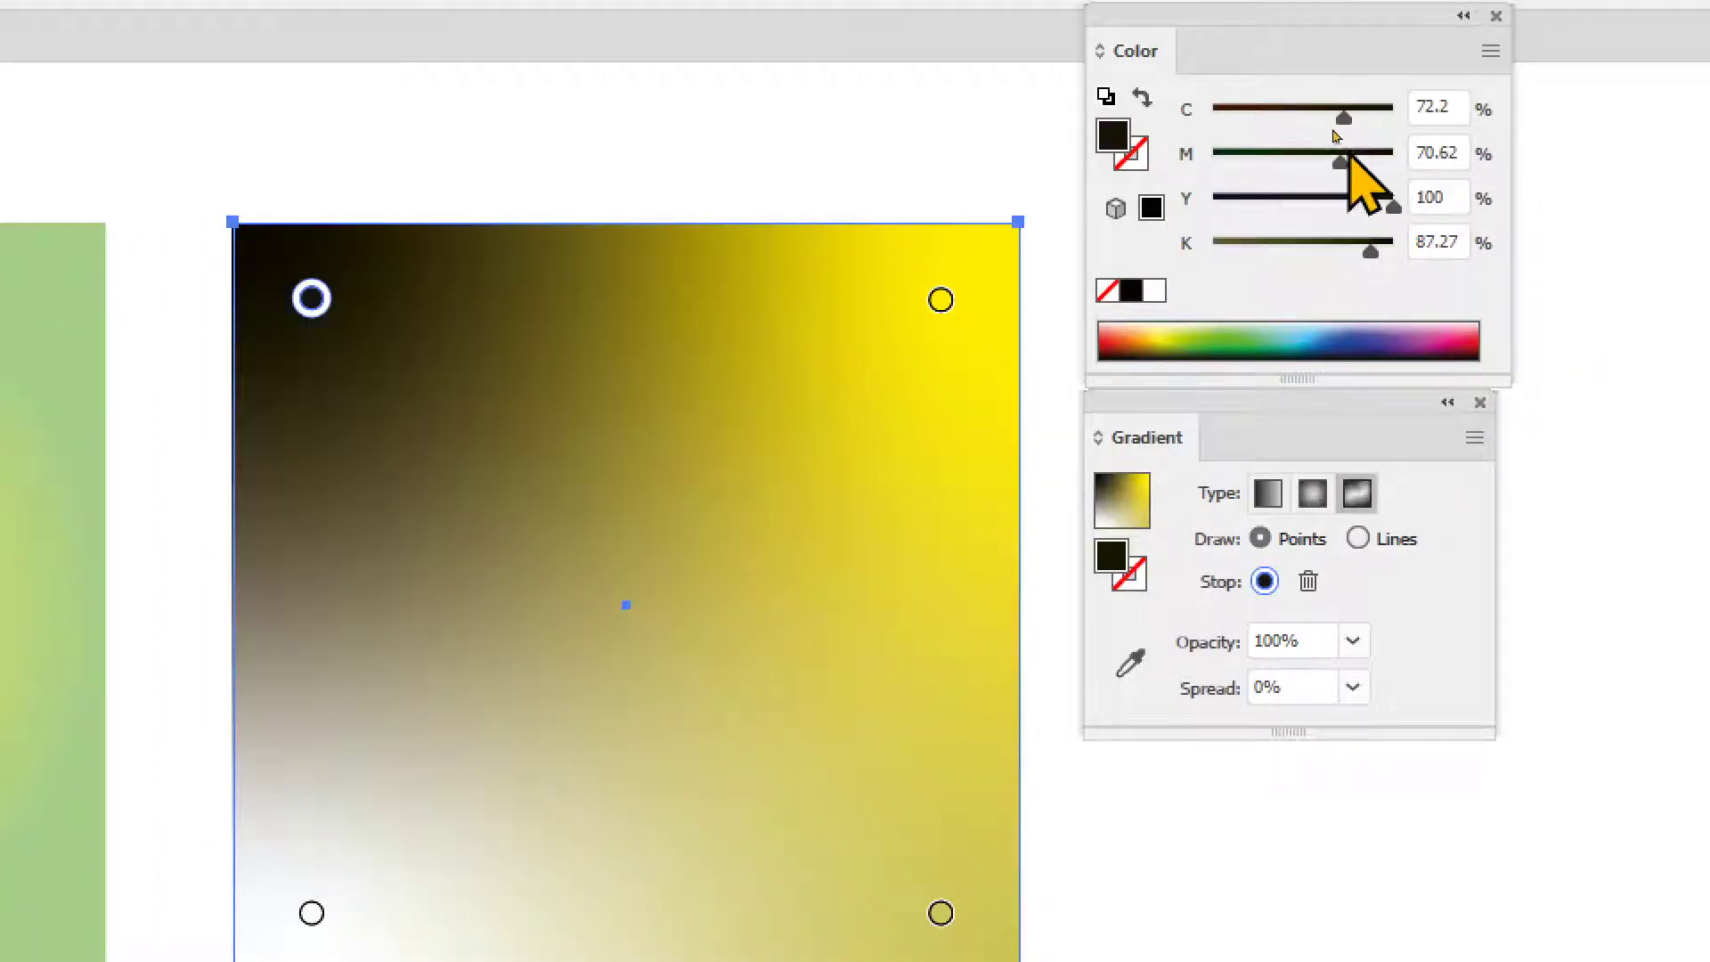
left_click_drag(1344, 117, 1212, 117)
left_click_drag(1370, 252, 1028, 238)
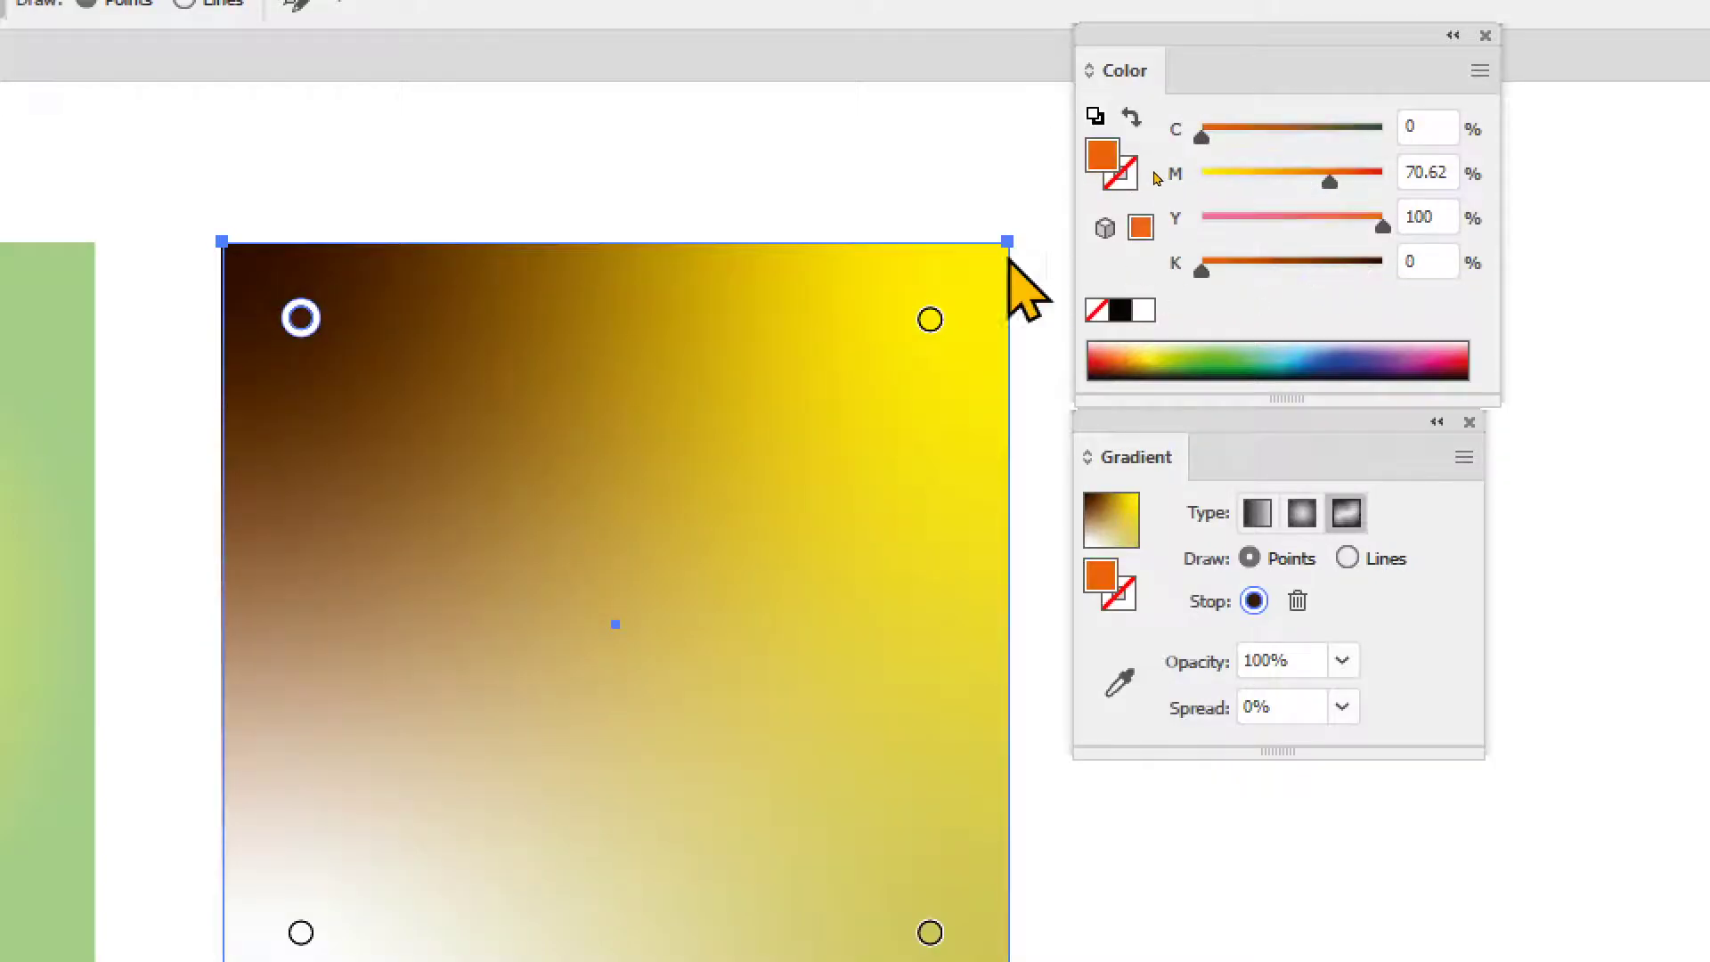
left_click_drag(1329, 180, 1338, 176)
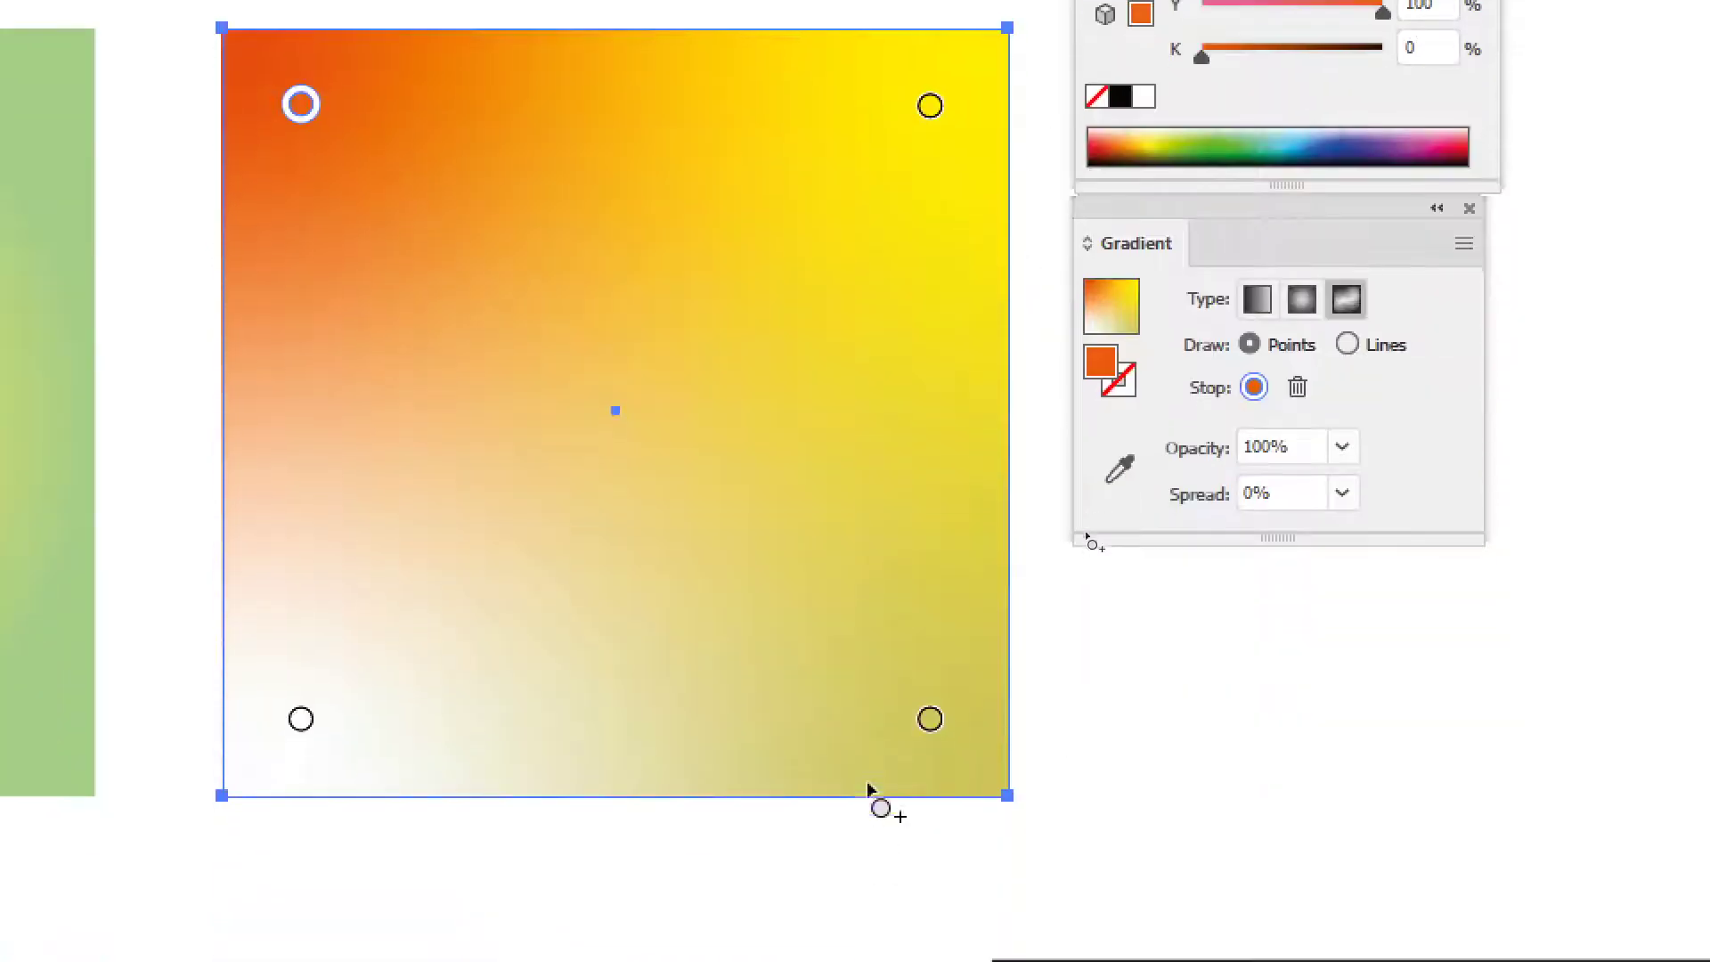
- Color the freeform gradient's lower-right point green with C 73, M 0, K 0 and a slightly raised yellow share
left_click(929, 718)
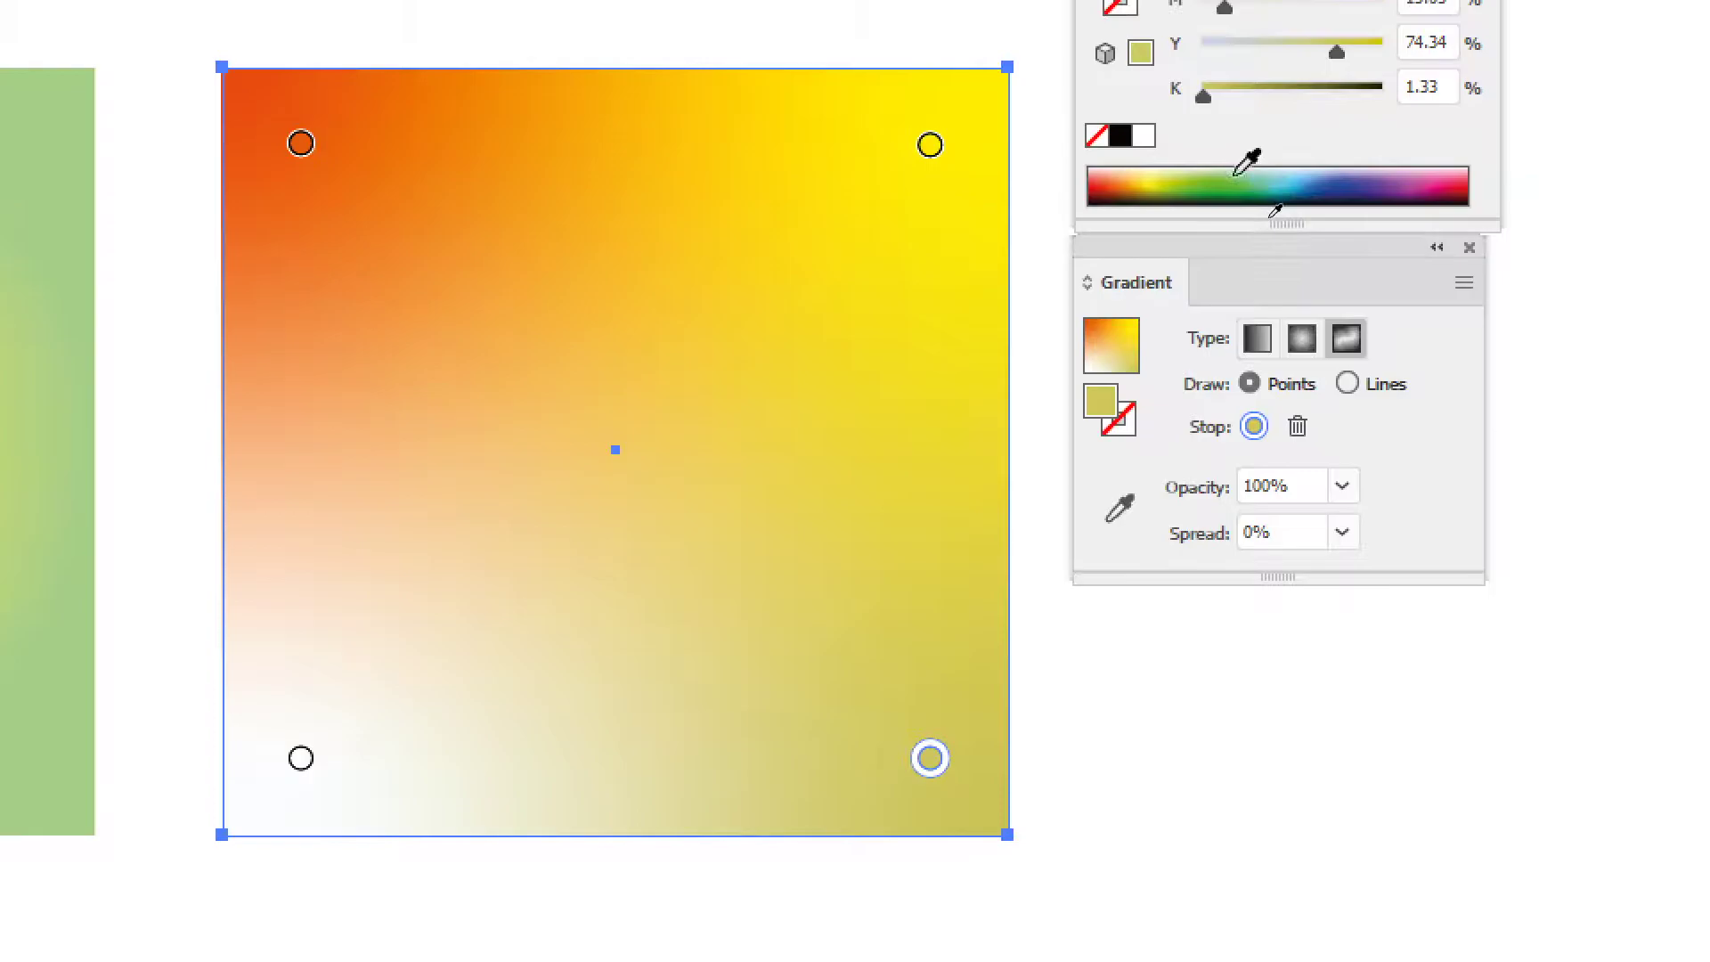
left_click(1238, 173)
left_click_drag(1300, 51, 1333, 51)
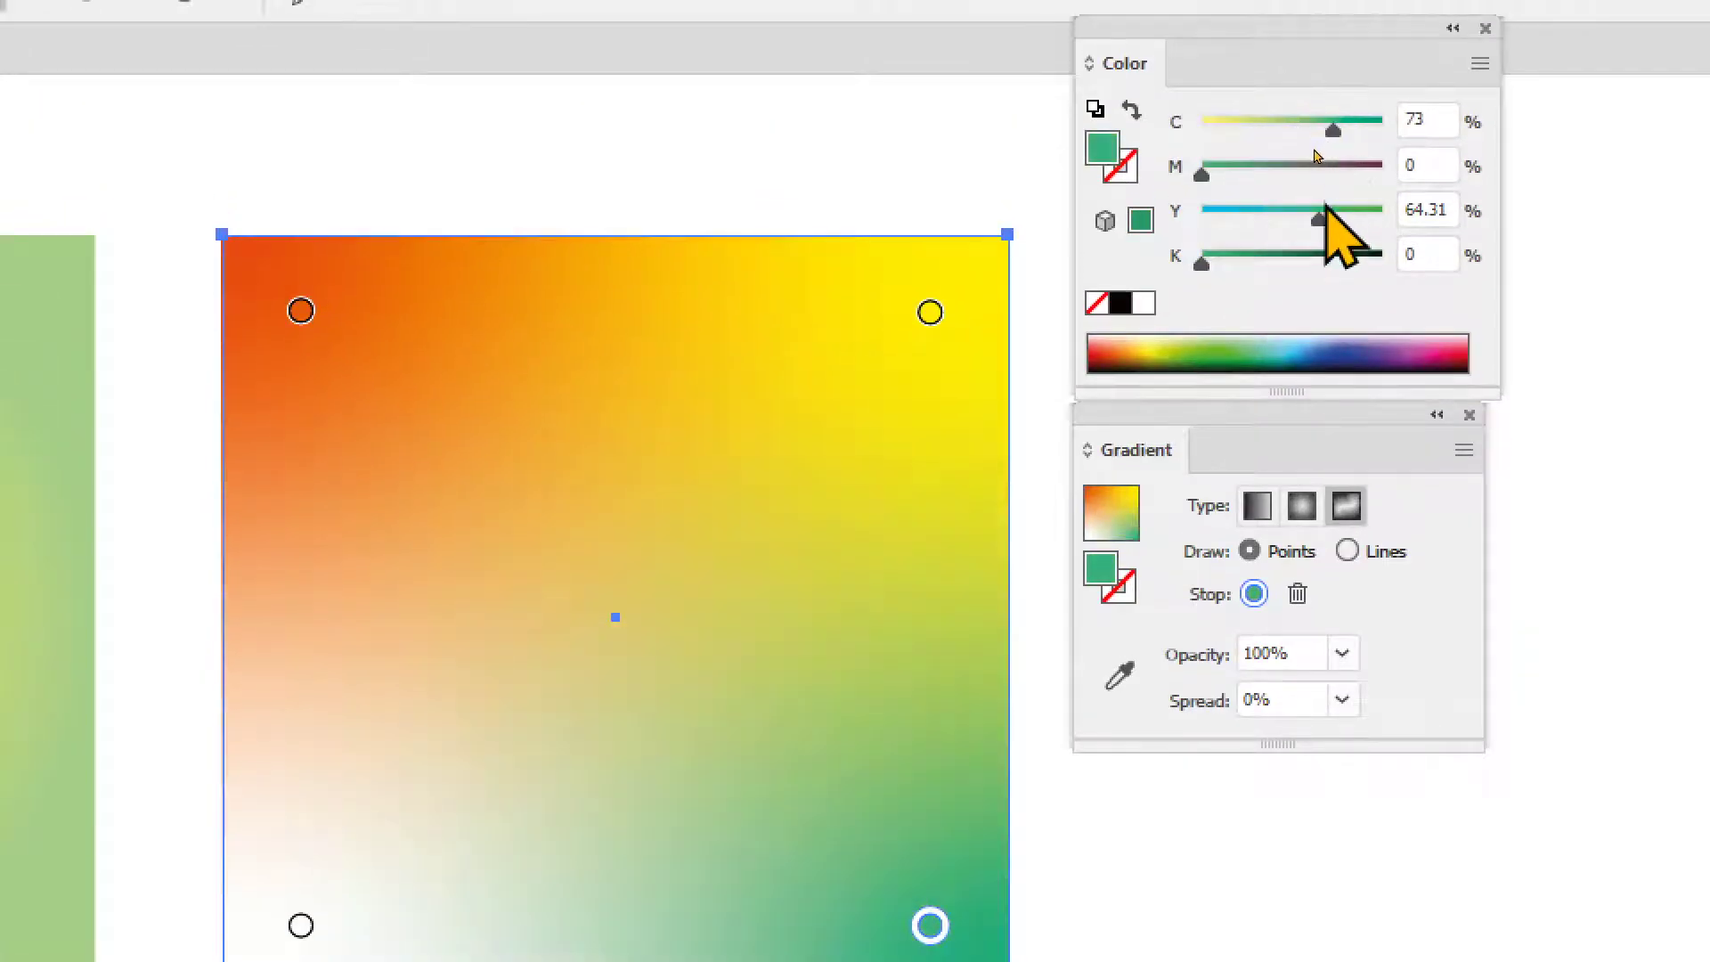
left_click_drag(1325, 214, 1335, 214)
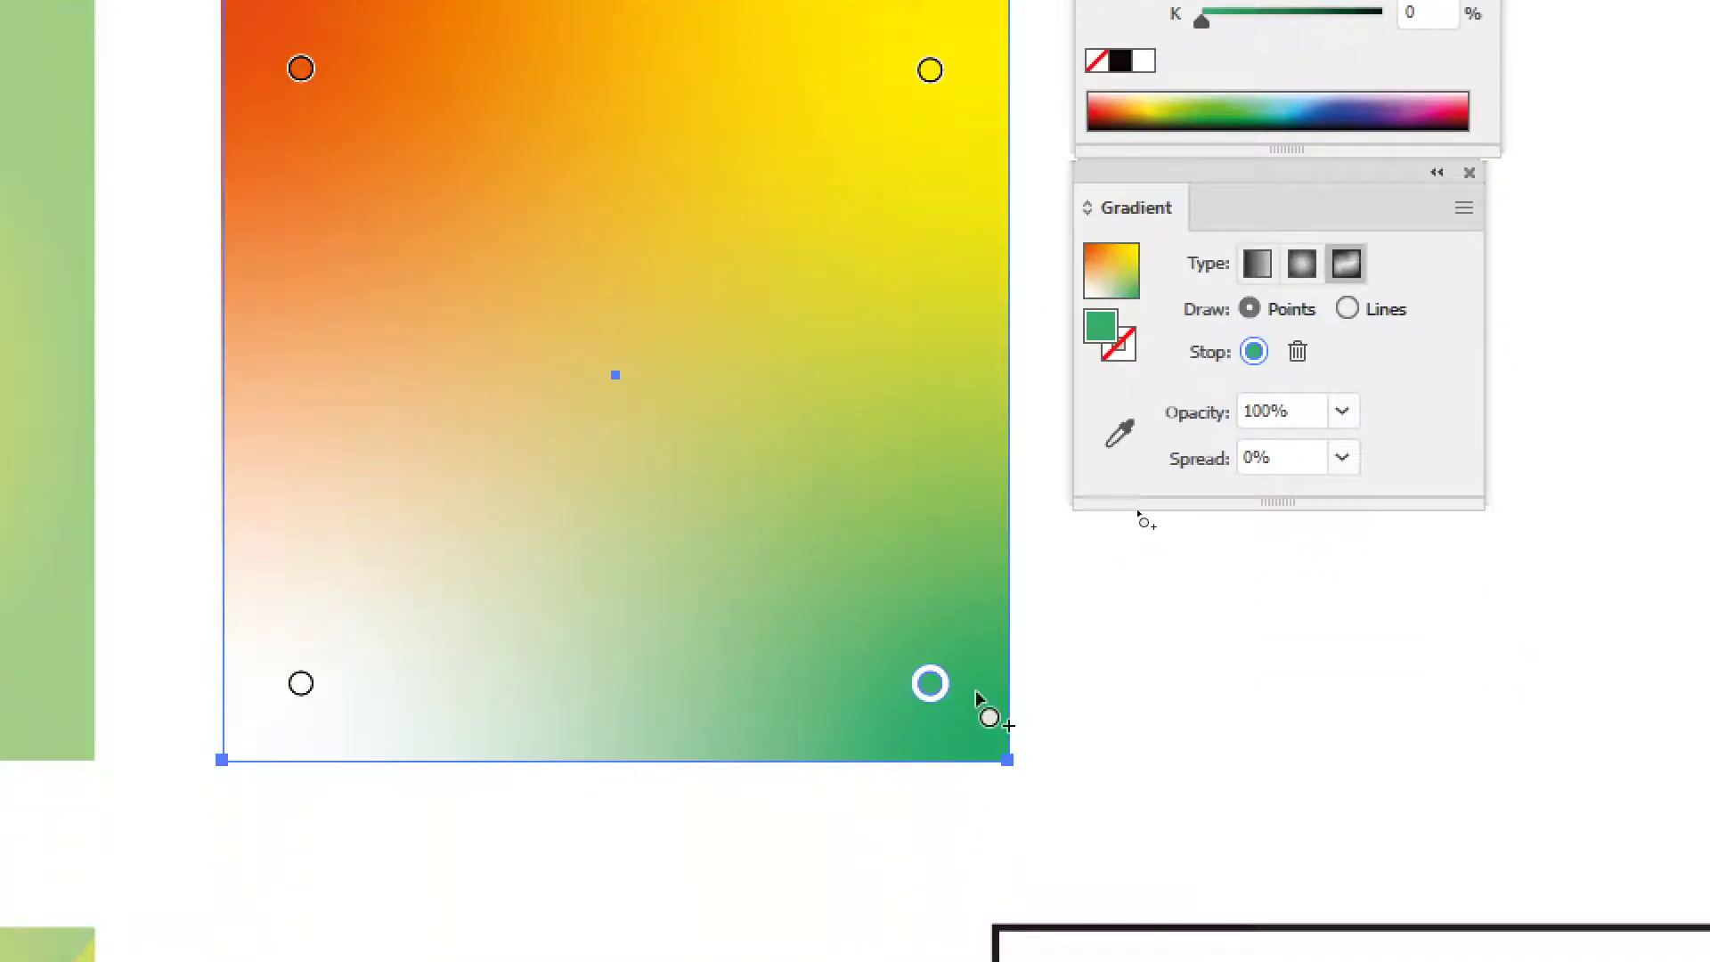
- Move the green, yellow, orange and white freeform points inward so they cluster around the square's center
left_click_drag(929, 683, 659, 207)
left_click(930, 69)
left_click_drag(929, 69, 736, 367)
left_click(301, 119)
left_click_drag(324, 137, 509, 352)
left_click_drag(324, 751, 580, 477)
- Add five more freeform color points around the cluster and color the lower-left one green with C 66, M 0, Y 100, K 0
left_click(828, 554)
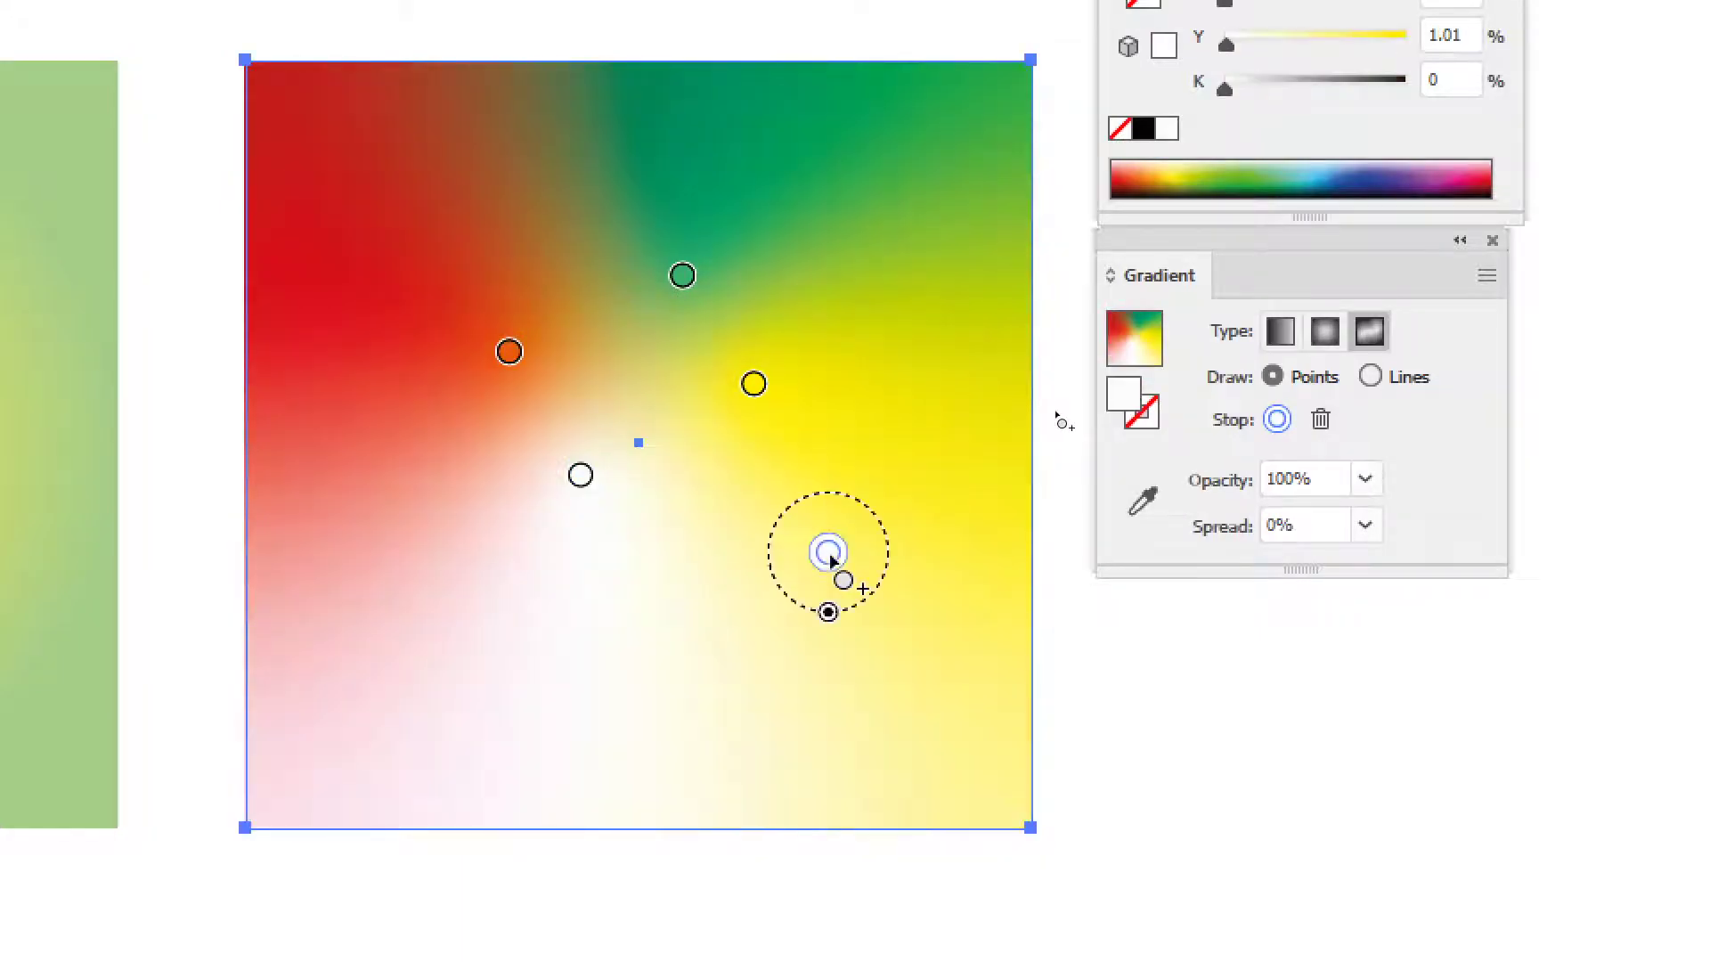
left_click(944, 367)
left_click(849, 148)
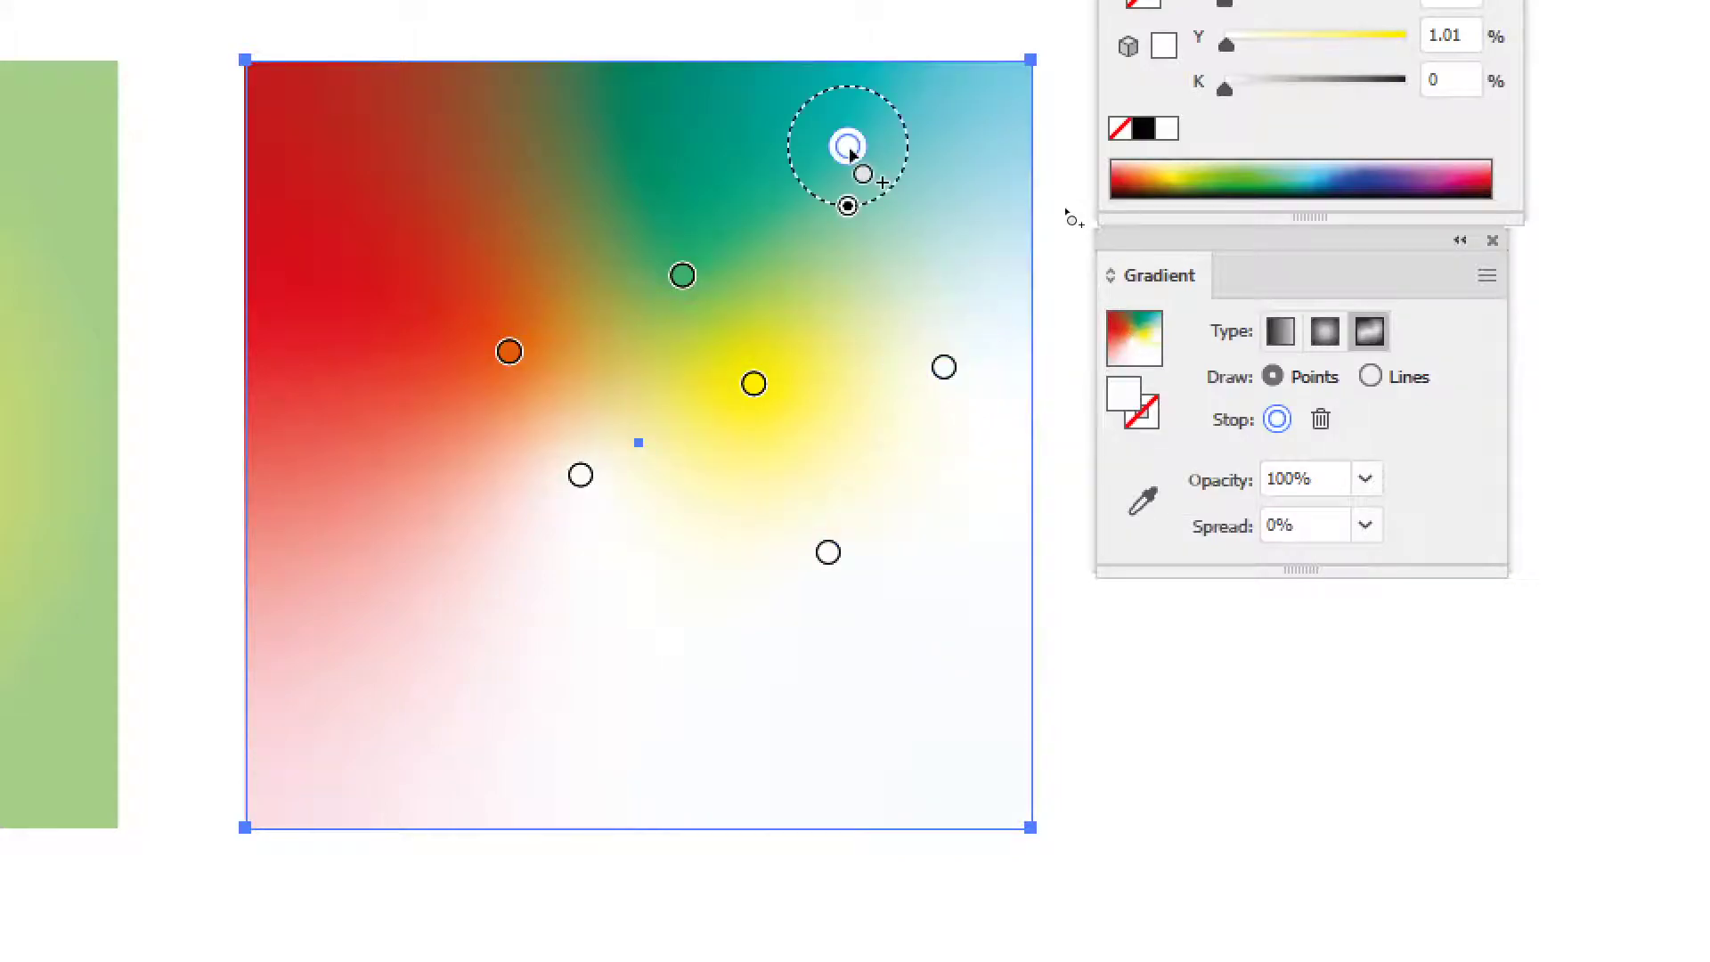
left_click(335, 434)
left_click(467, 718)
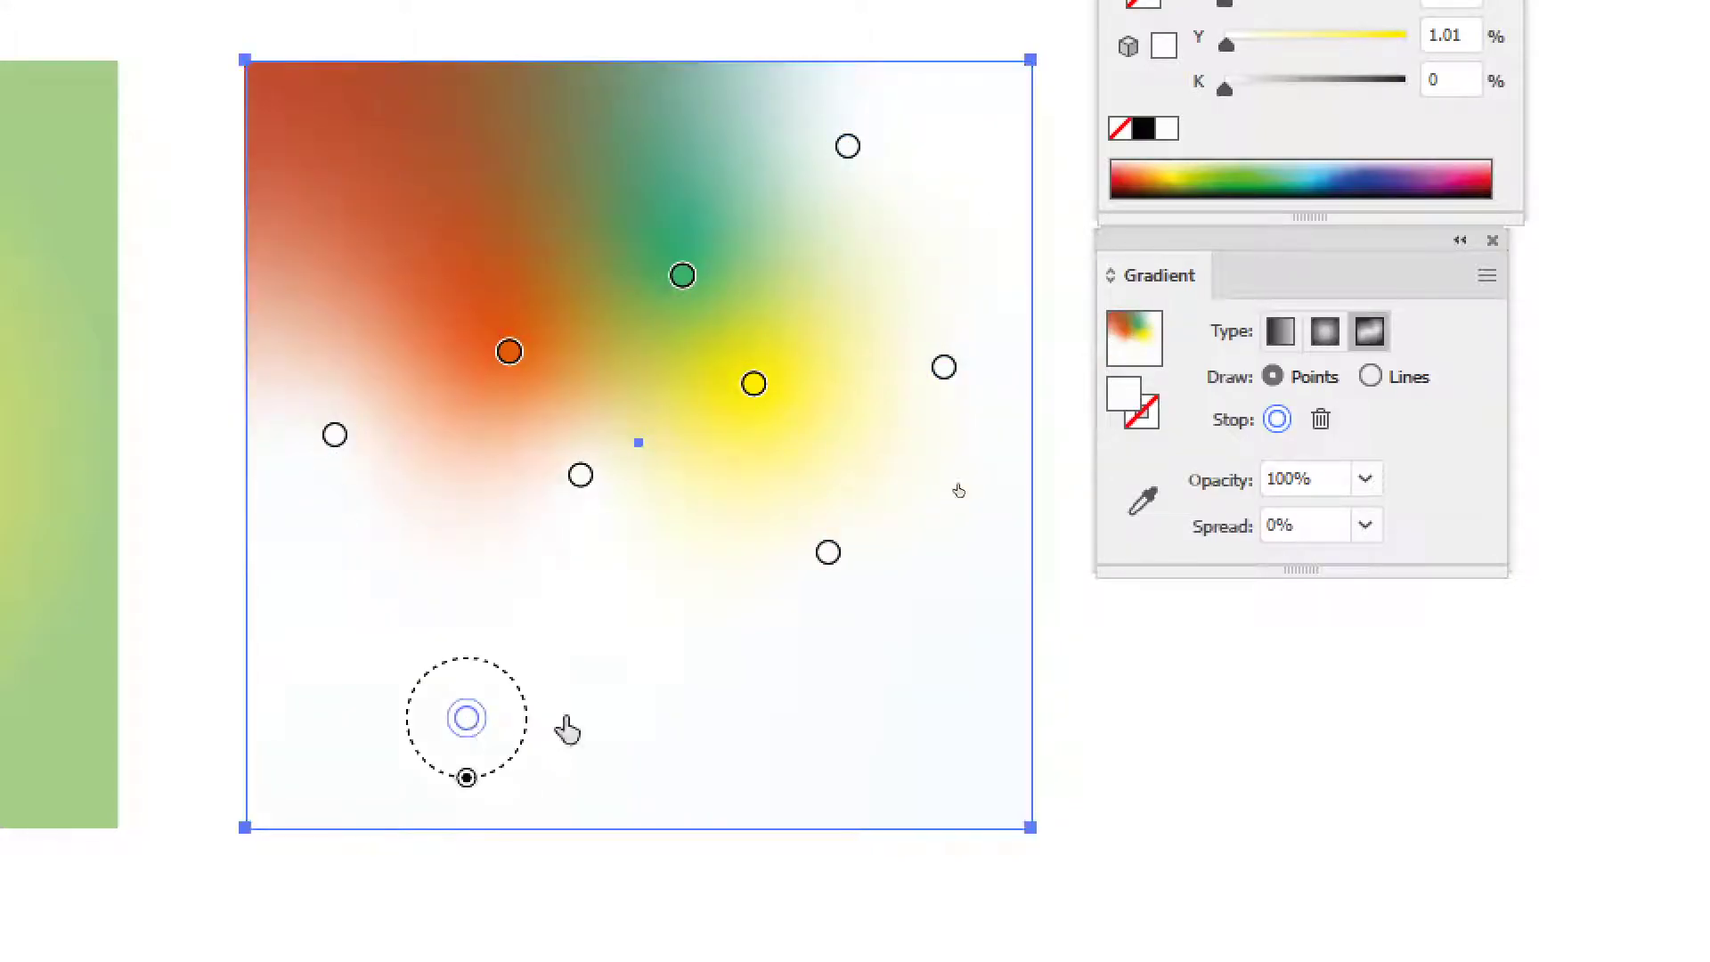
left_click(1222, 173)
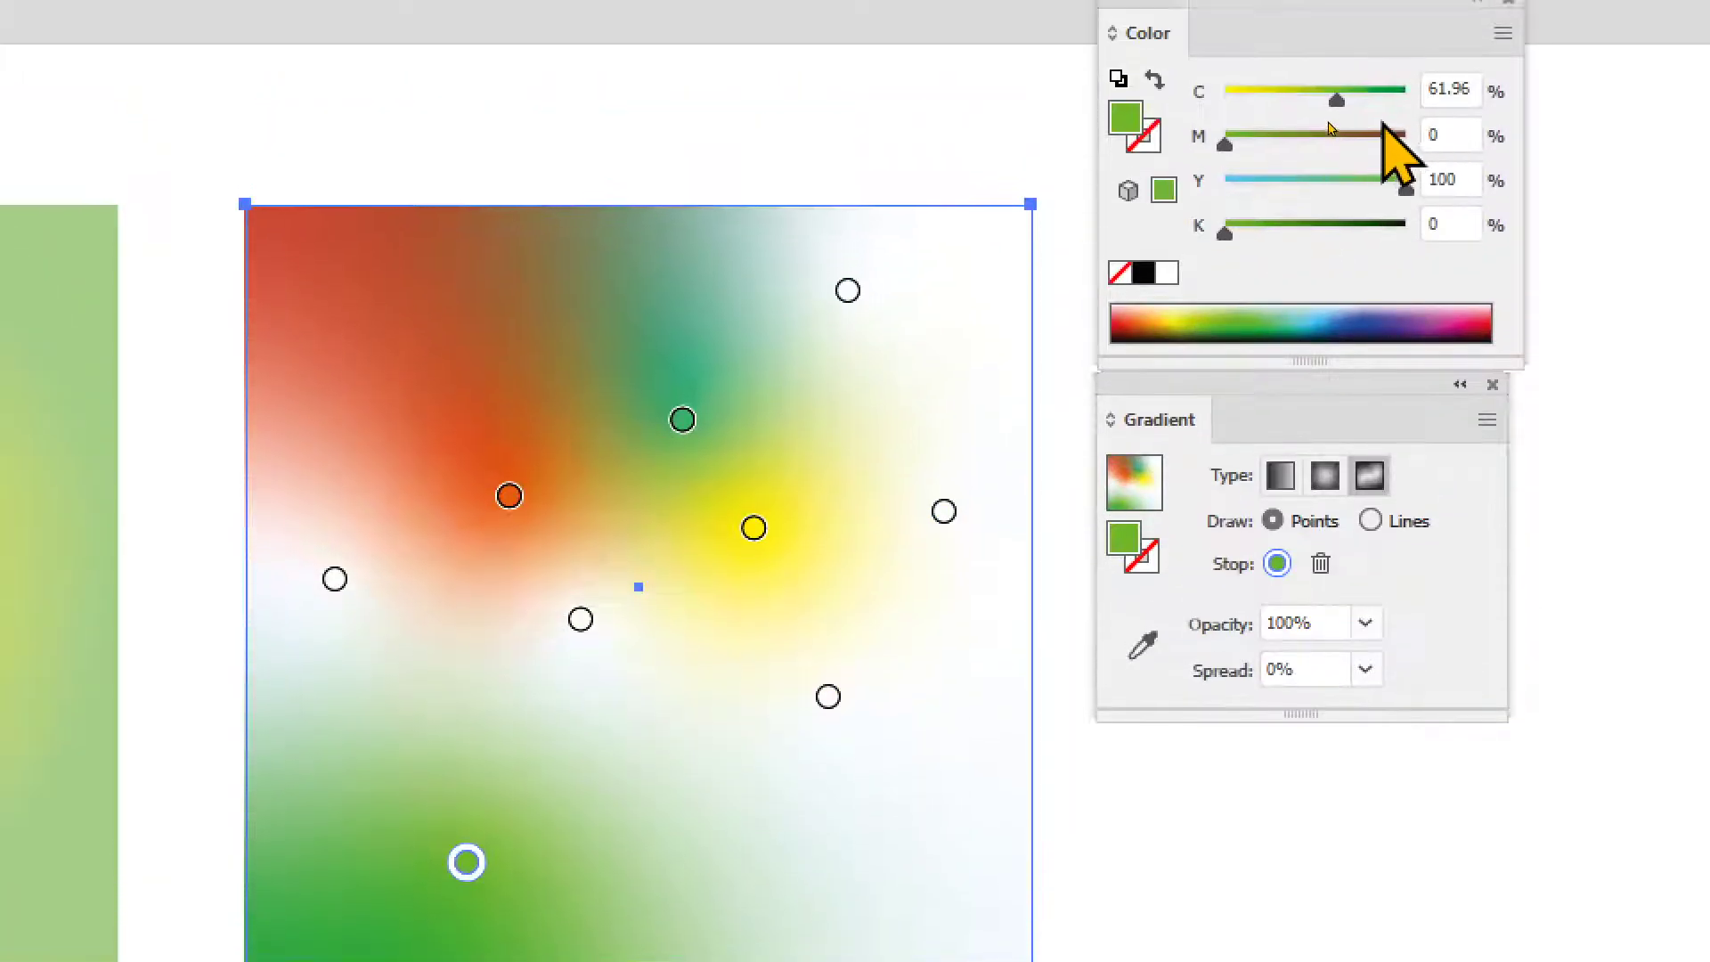
left_click_drag(1341, 100, 1348, 102)
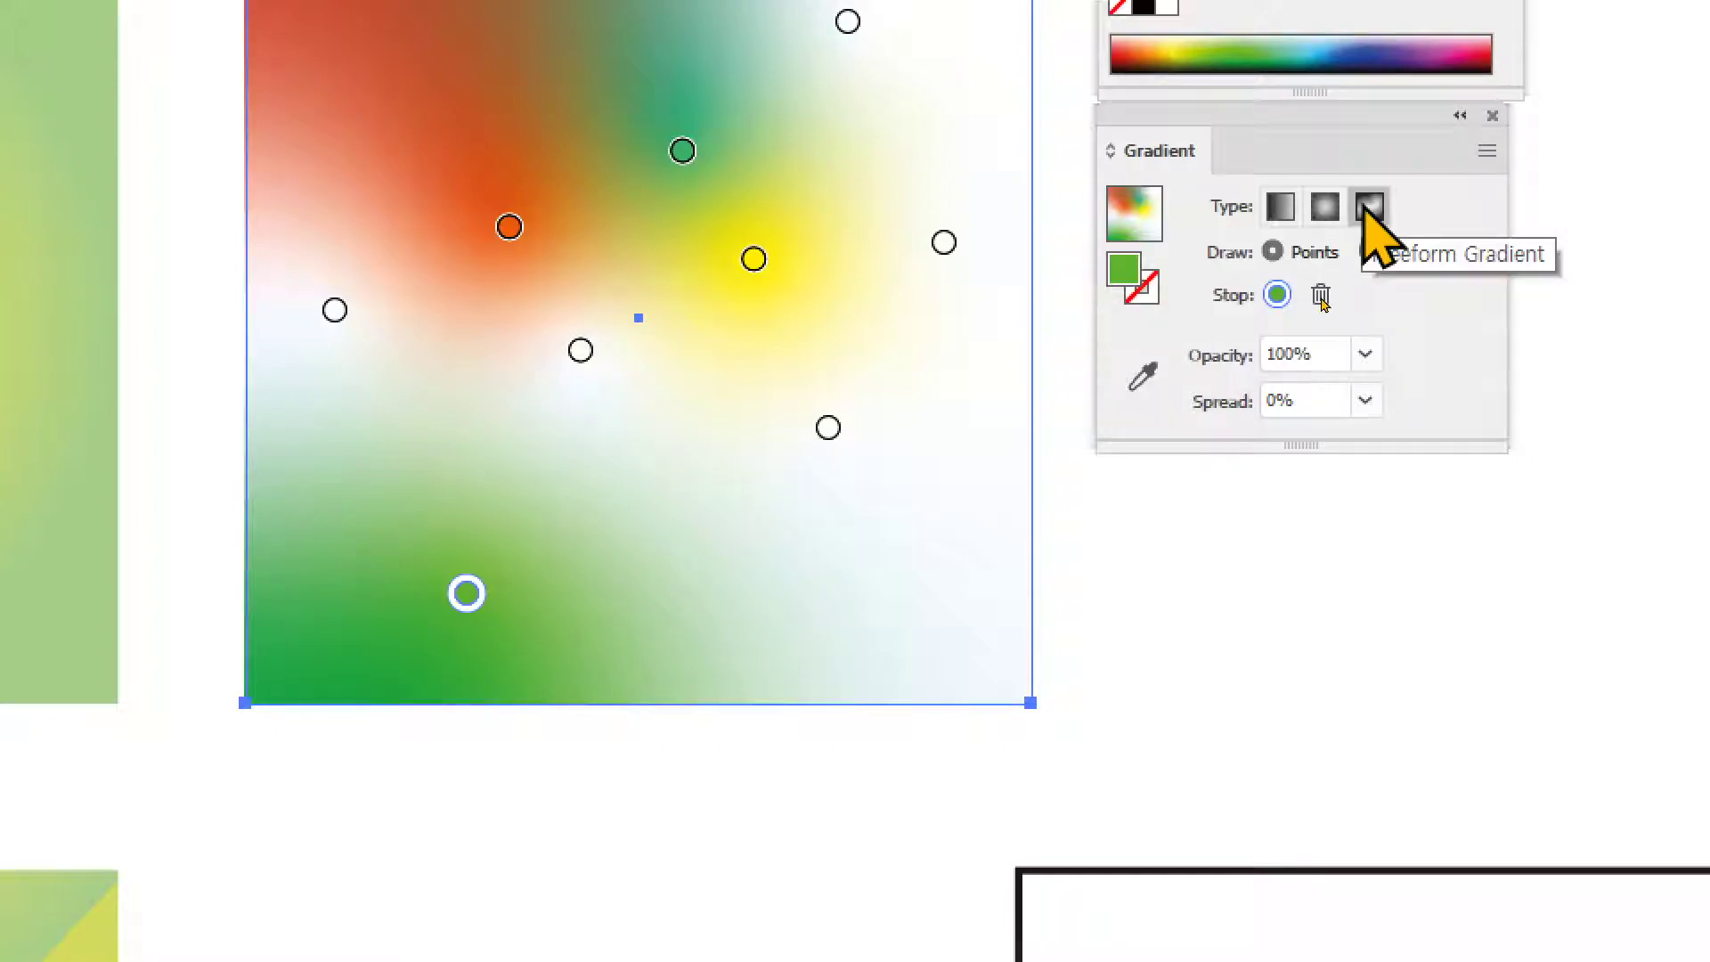
- Finish editing the freeform points, deselect the square and select it again as a whole object
left_click(1368, 207)
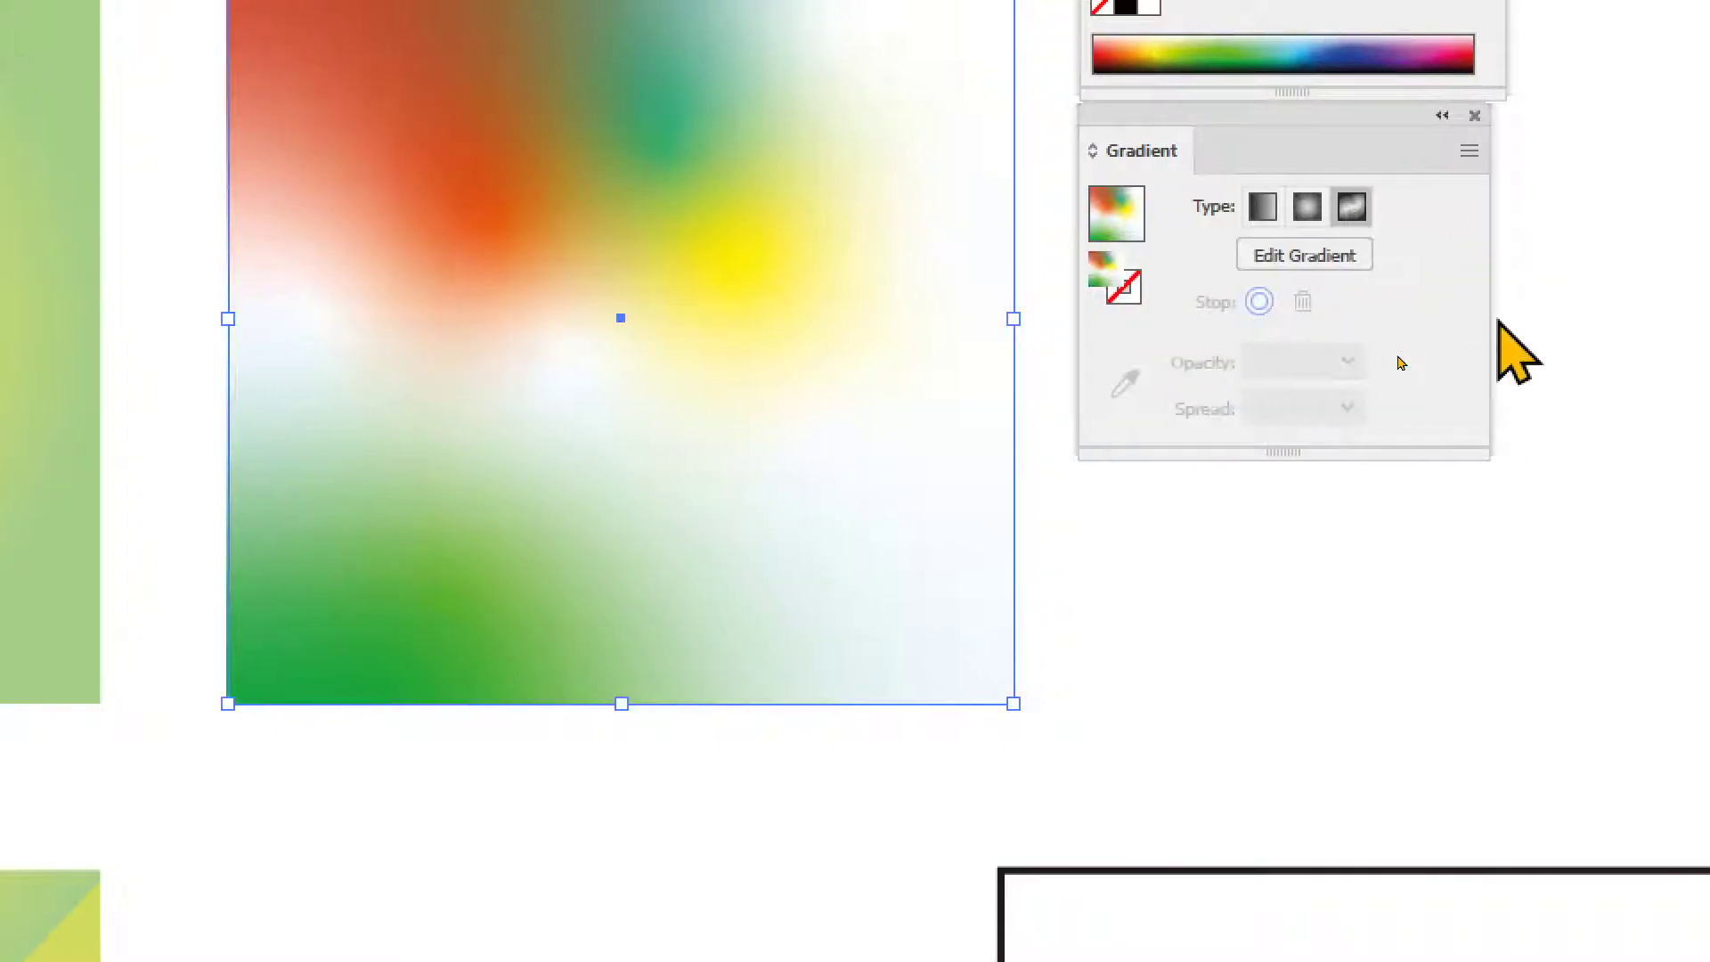
left_click(1307, 526)
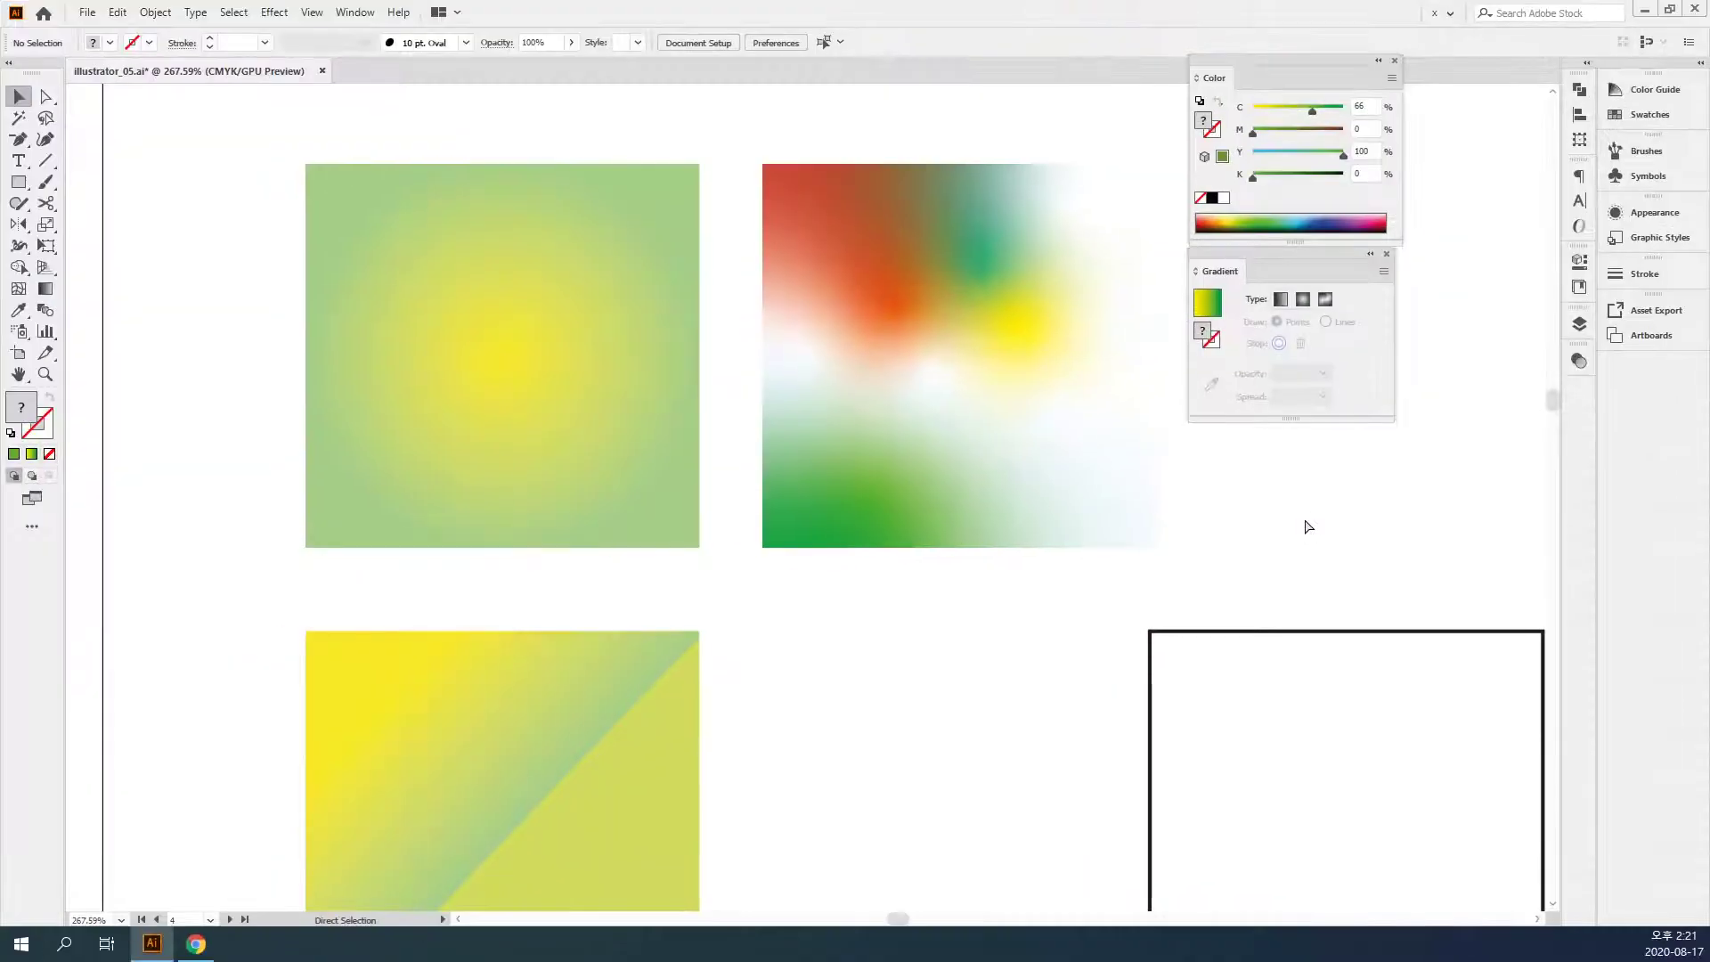
left_click(806, 508)
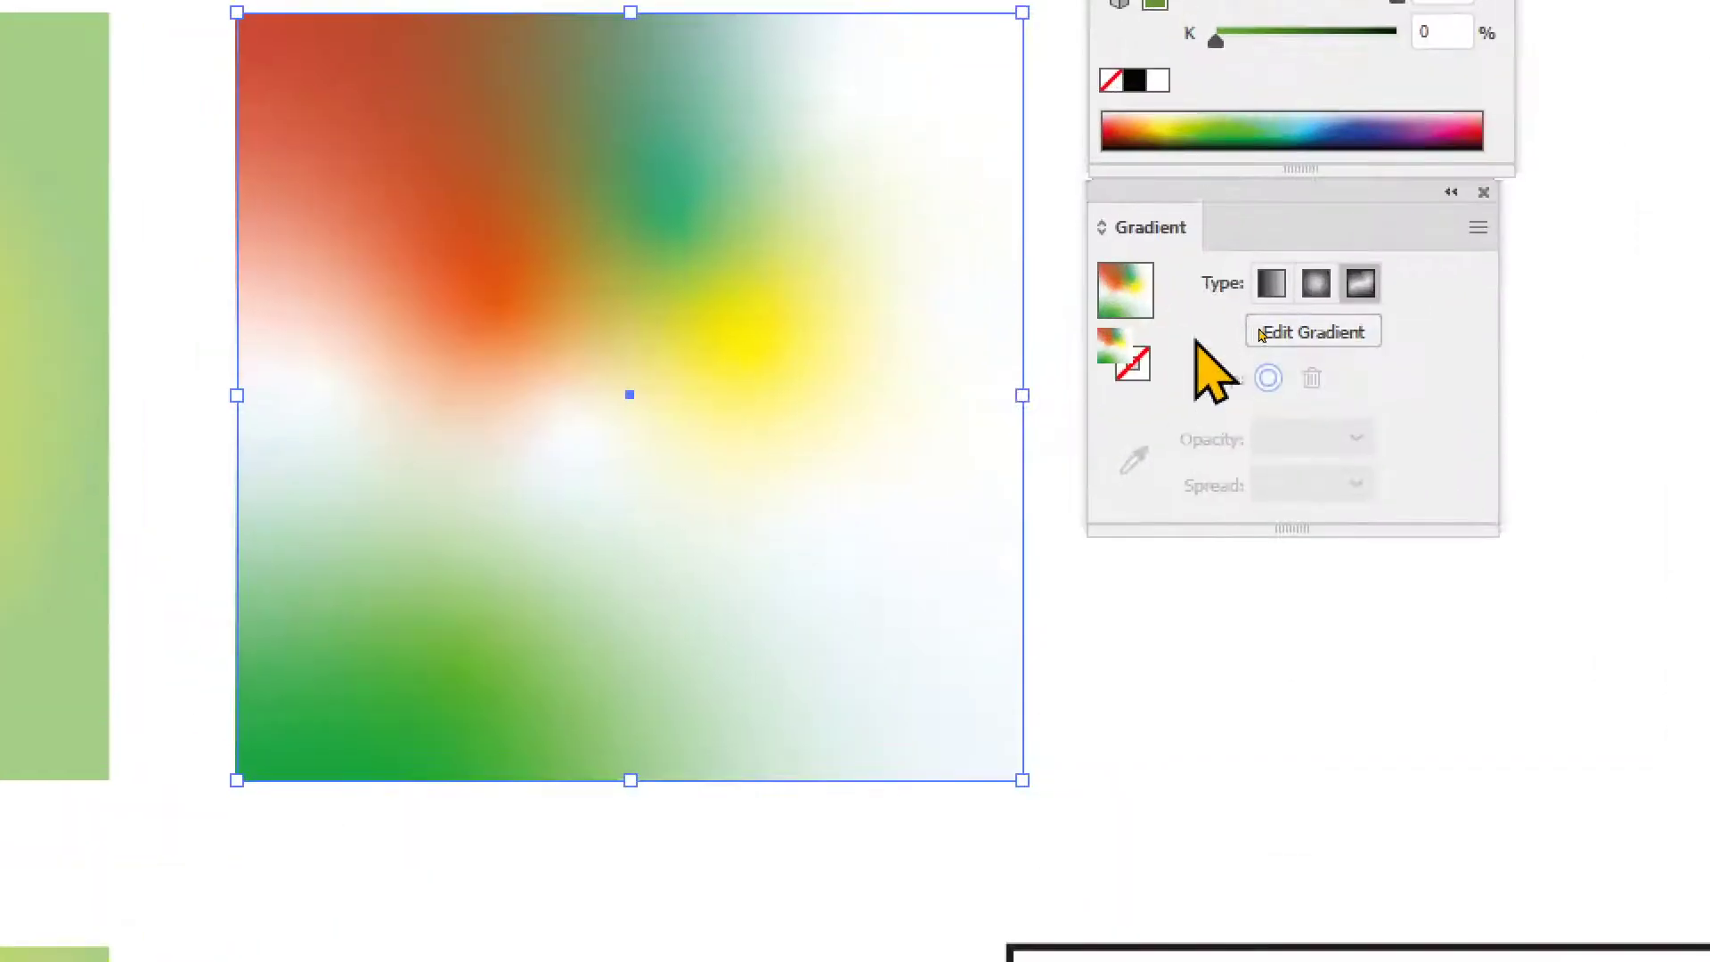
- Change the square's freeform fill to a linear gradient and on to a radial gradient
left_click(1282, 303)
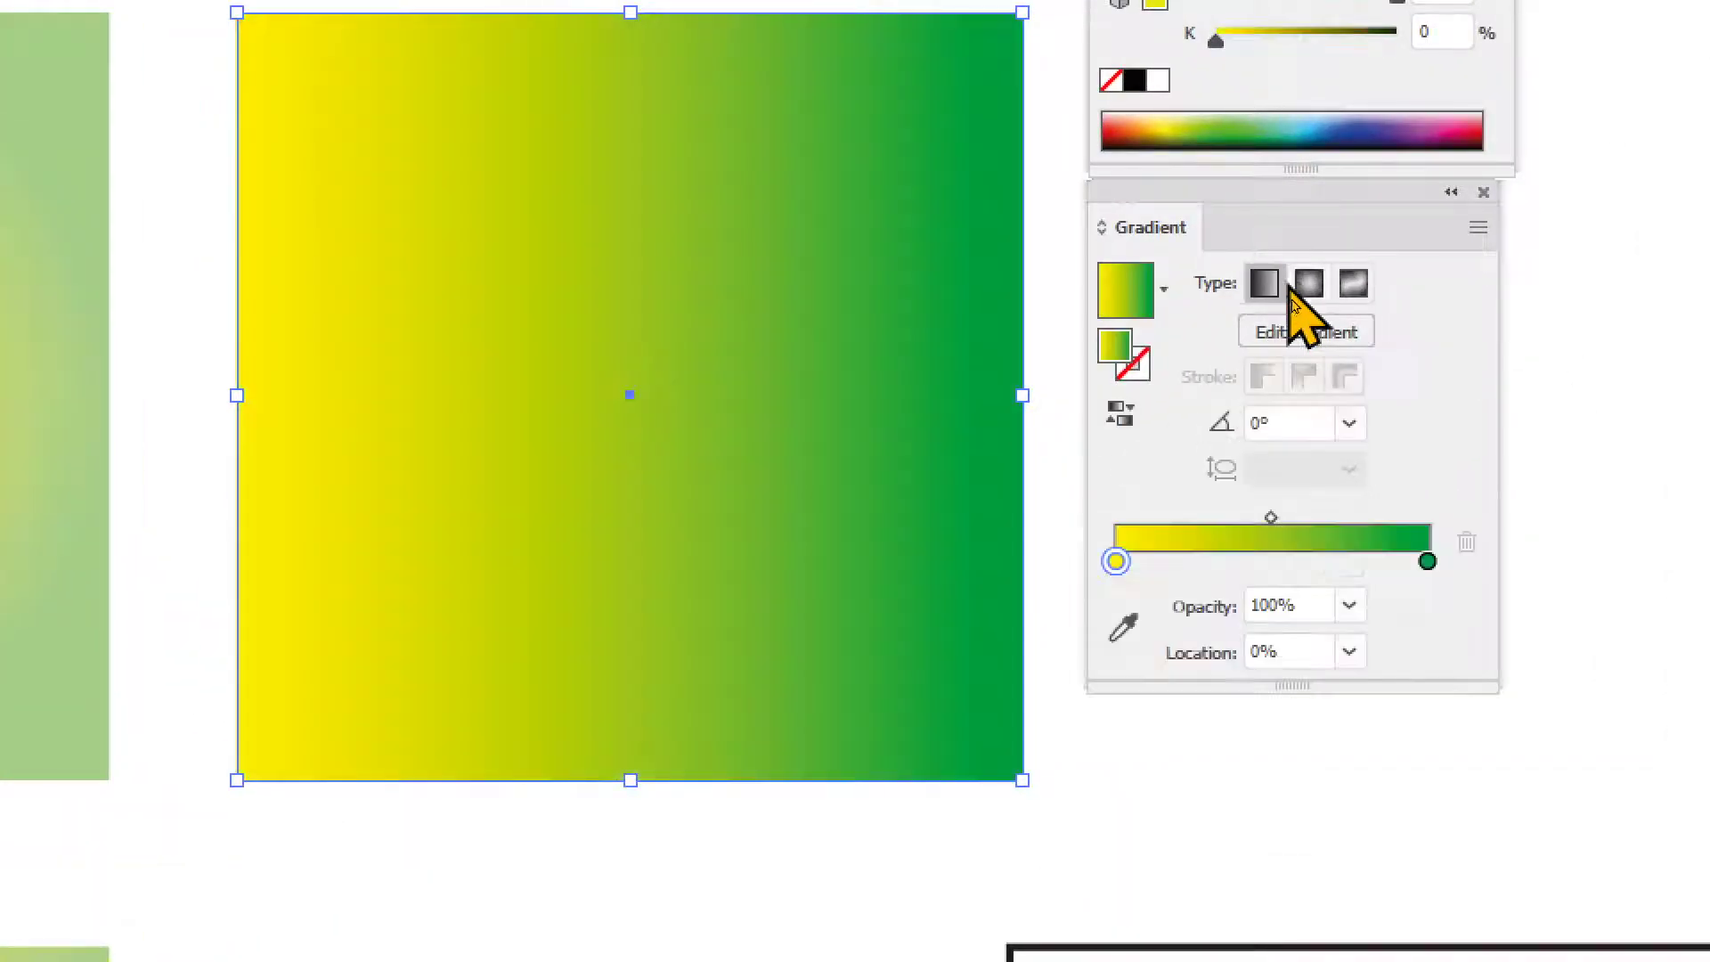
left_click(1304, 298)
key("a")
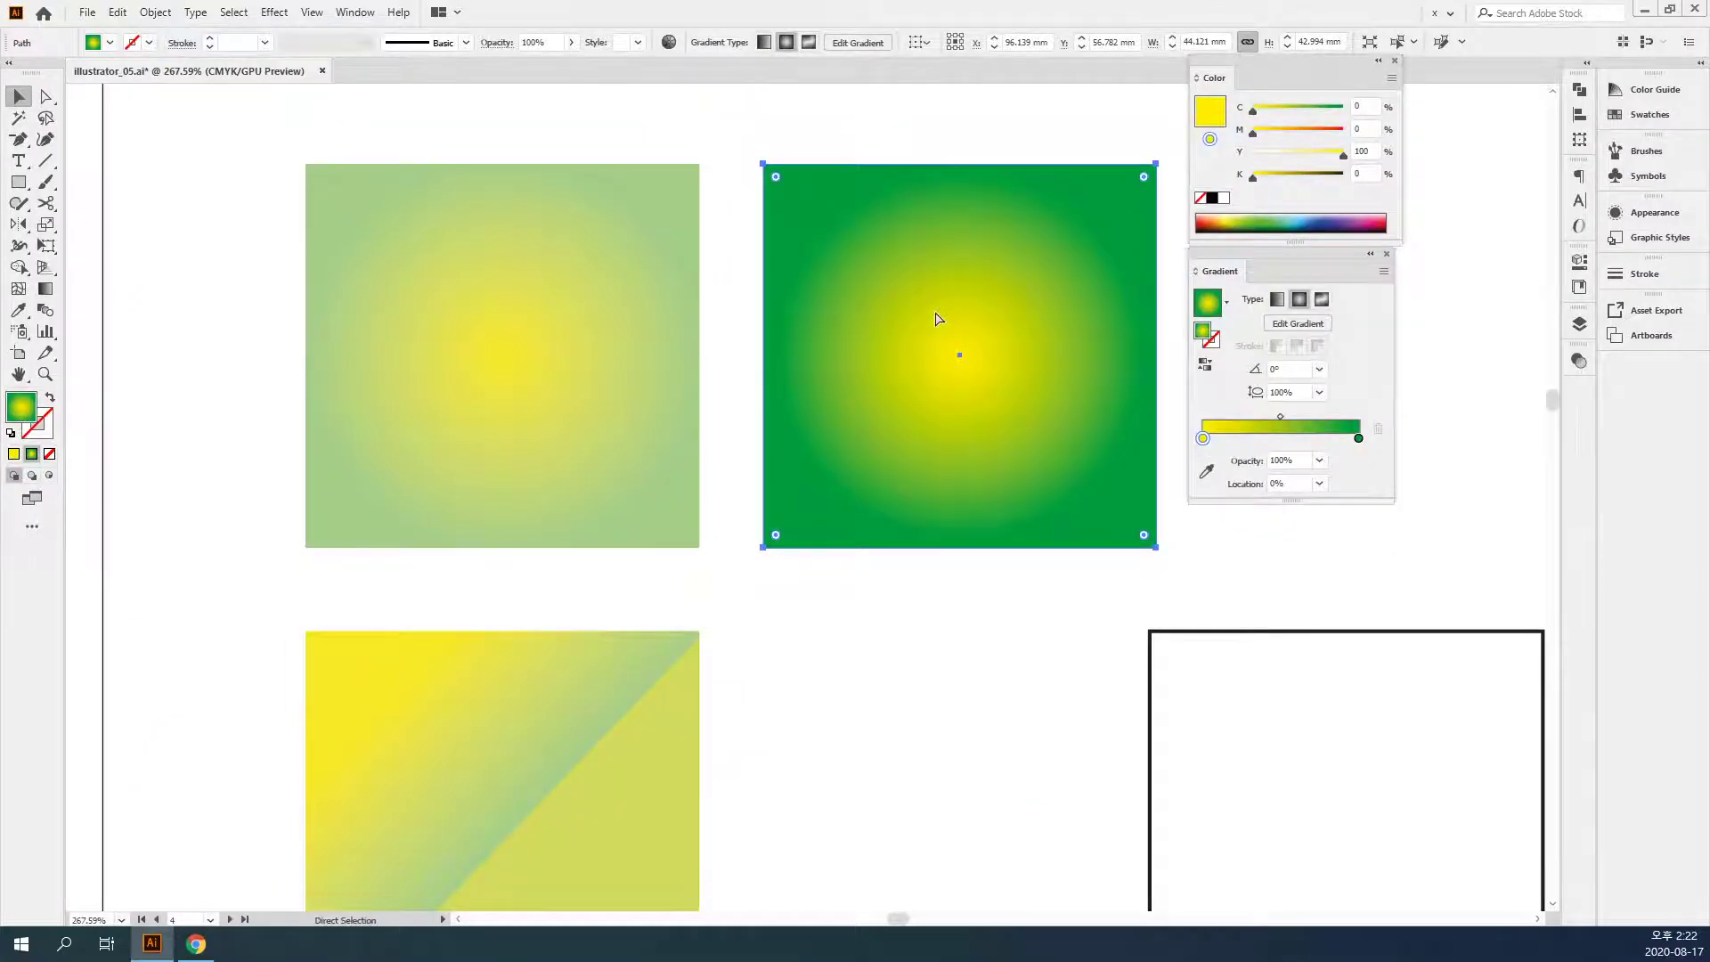
- Examine the sample gradients and the empty outlined shapes below the square, and return to a close view of the radial-filled square
key("ctrl+minus")
key("ctrl+minus")
key("ctrl+minus")
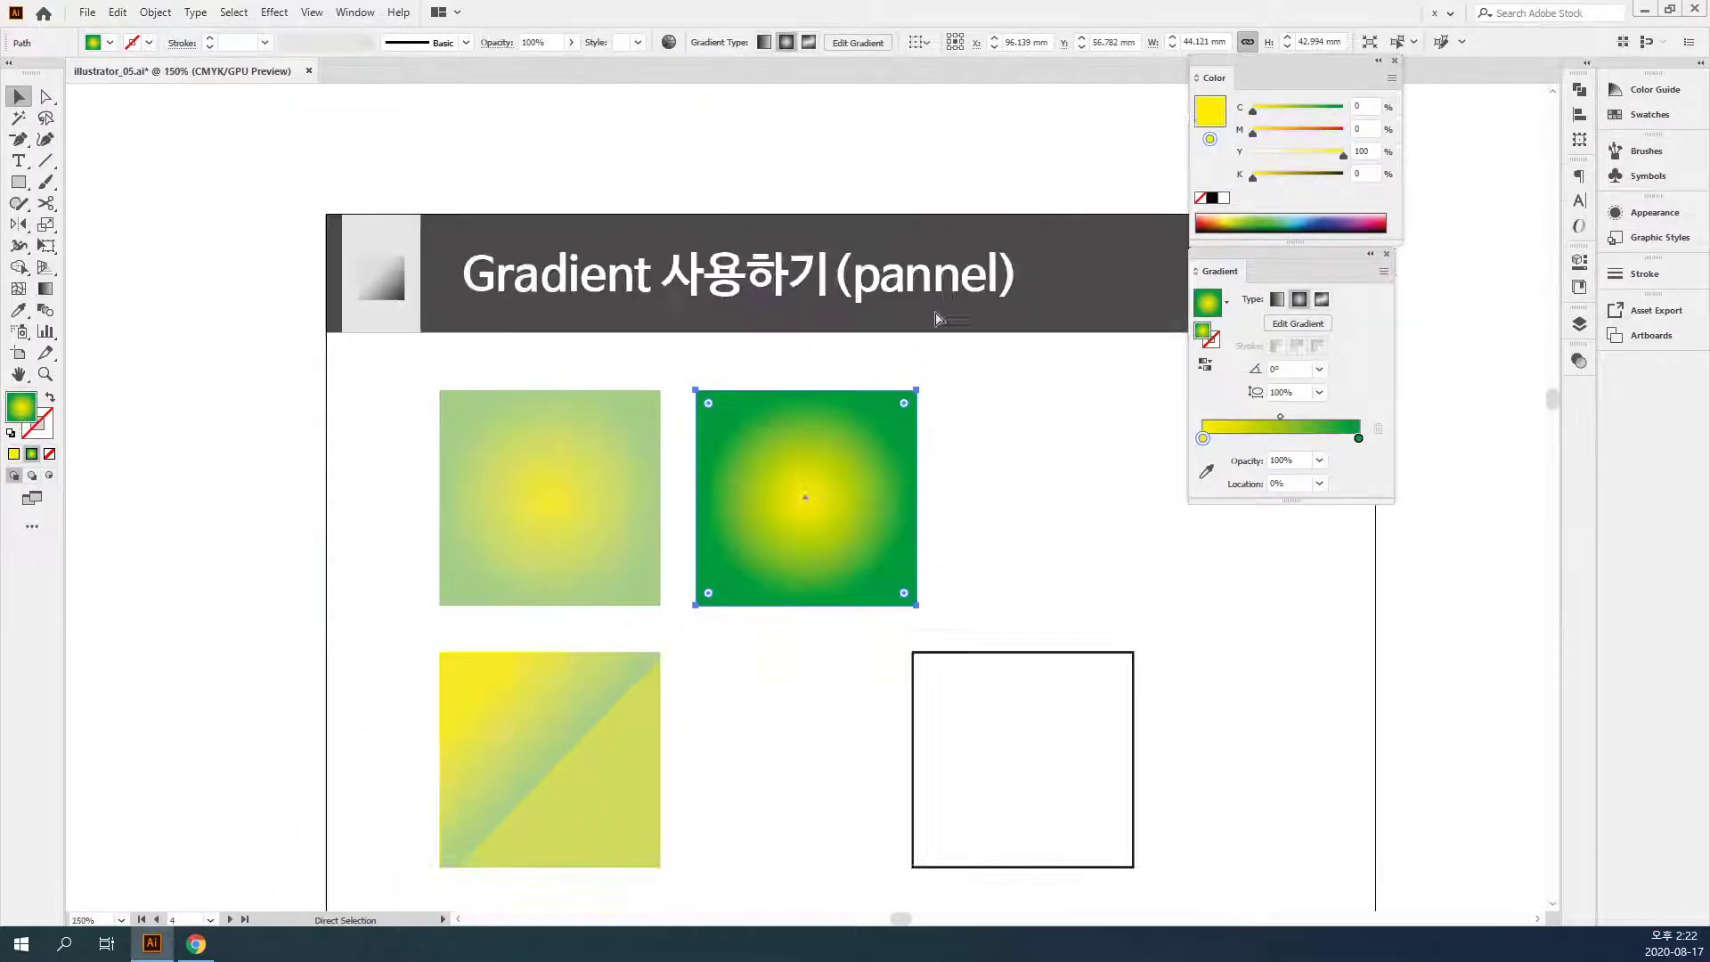
left_click_drag(790, 501, 633, 218)
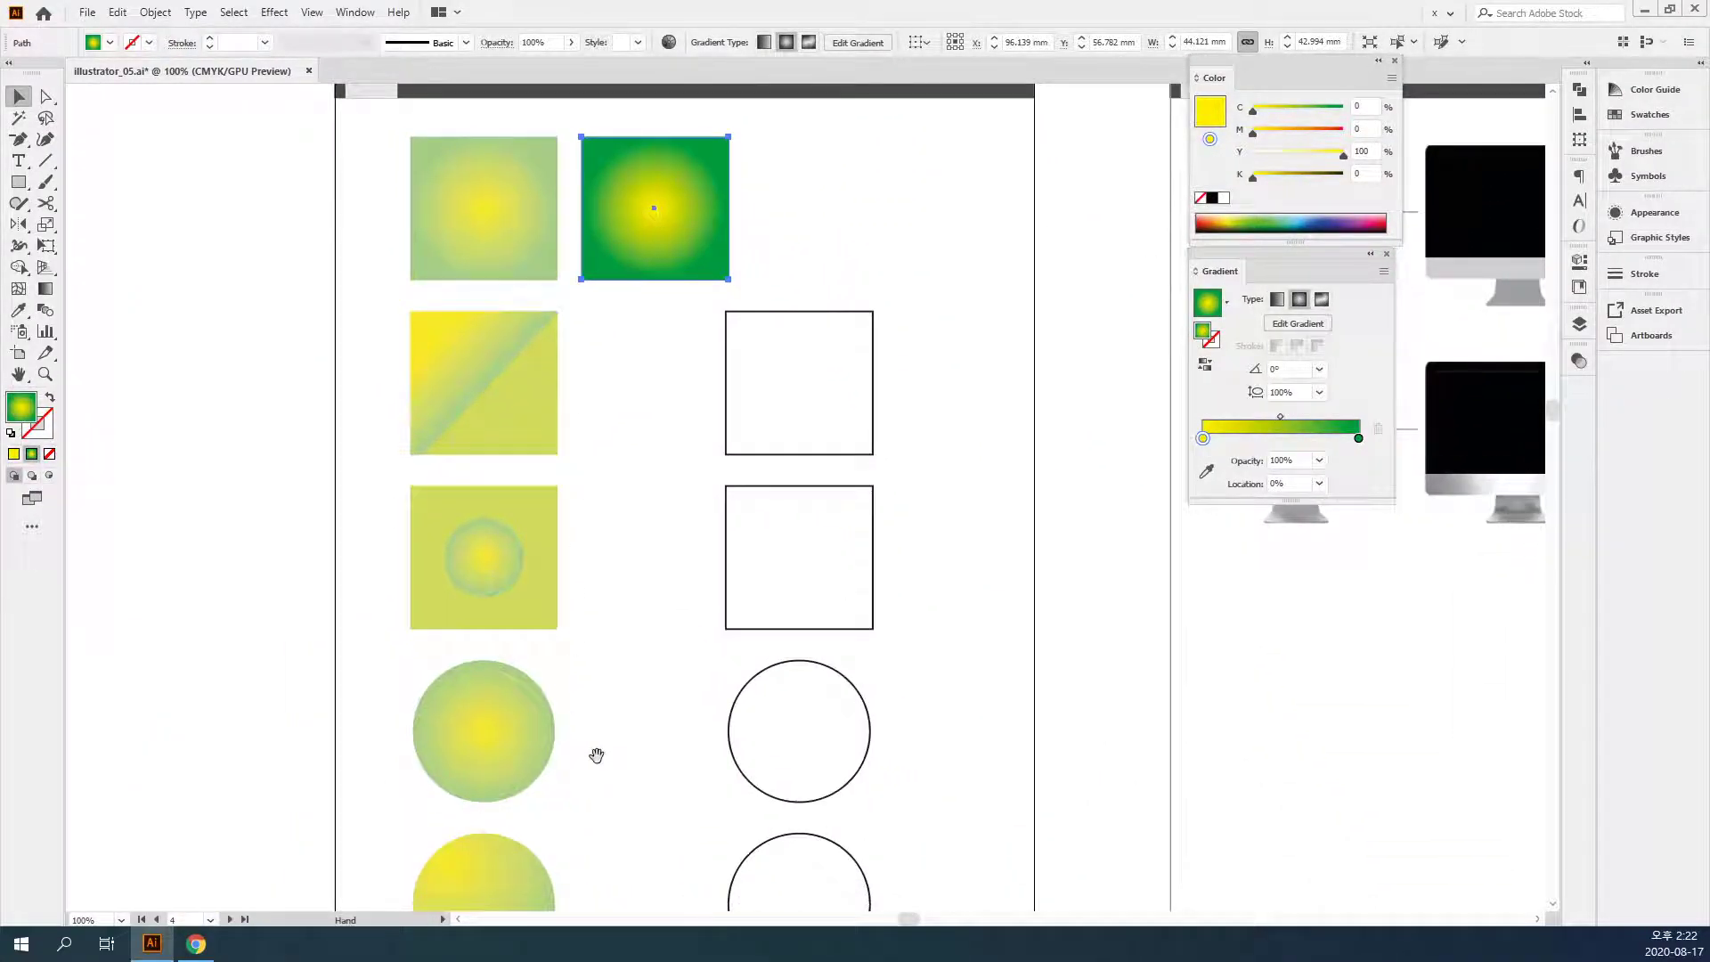
left_click_drag(594, 755, 591, 523)
left_click_drag(679, 198, 562, 527)
left_click_drag(492, 396, 587, 532)
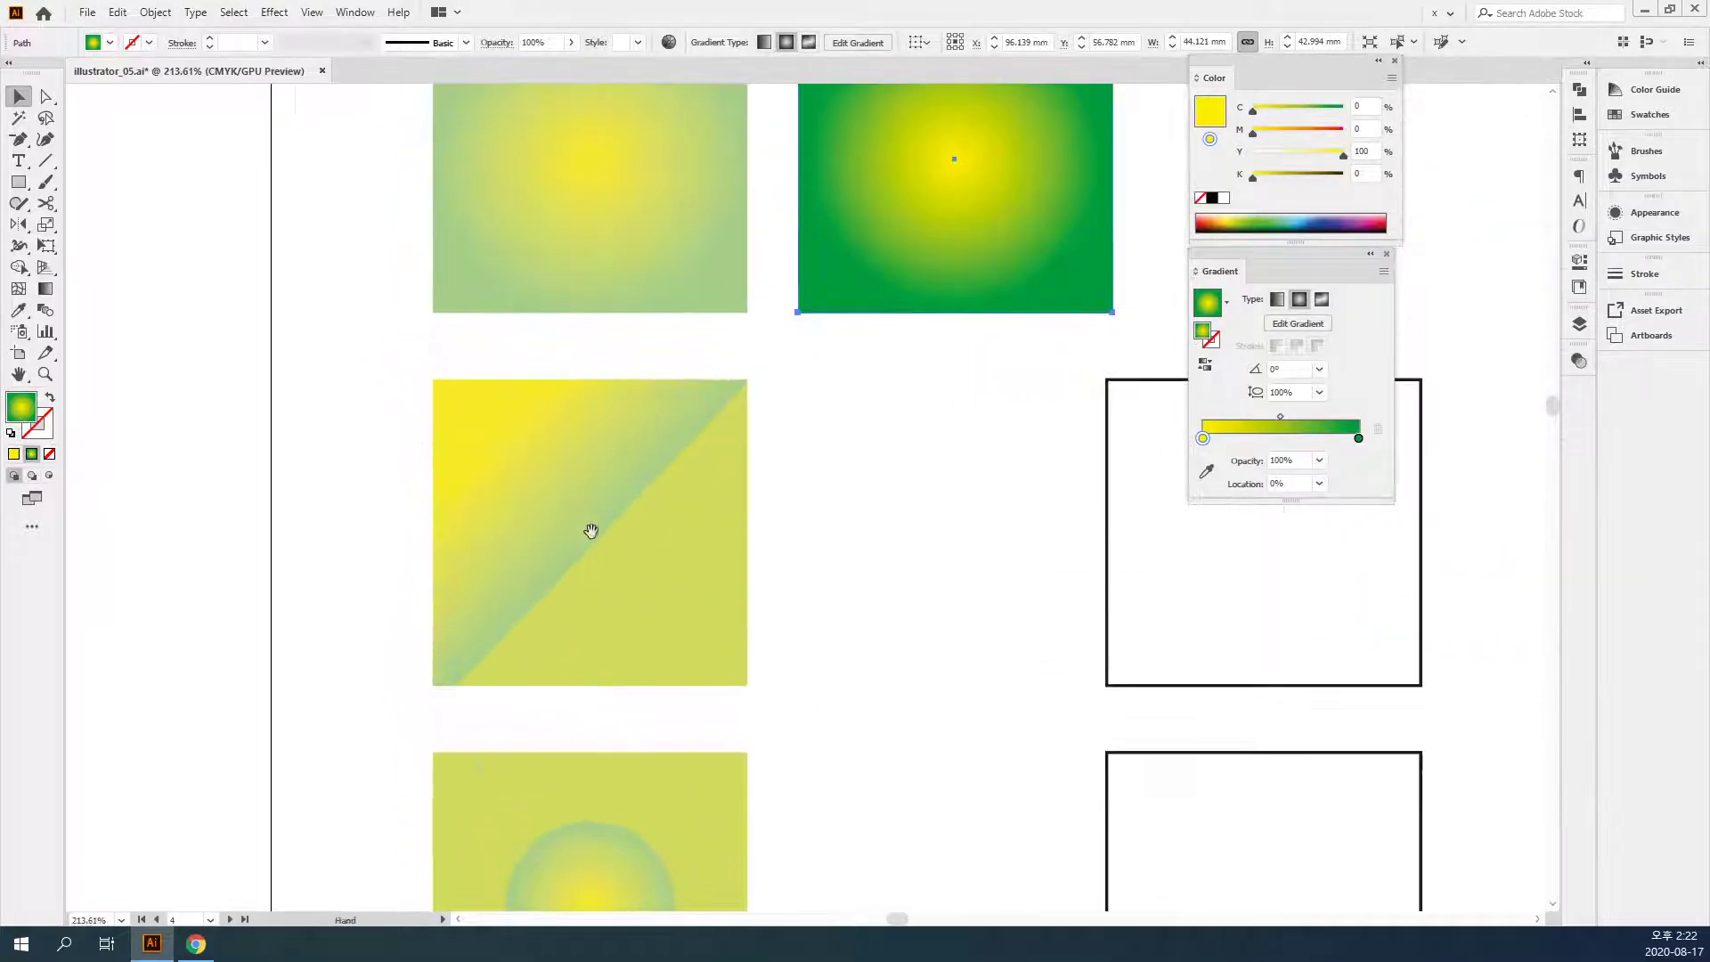
left_click_drag(641, 458, 511, 509)
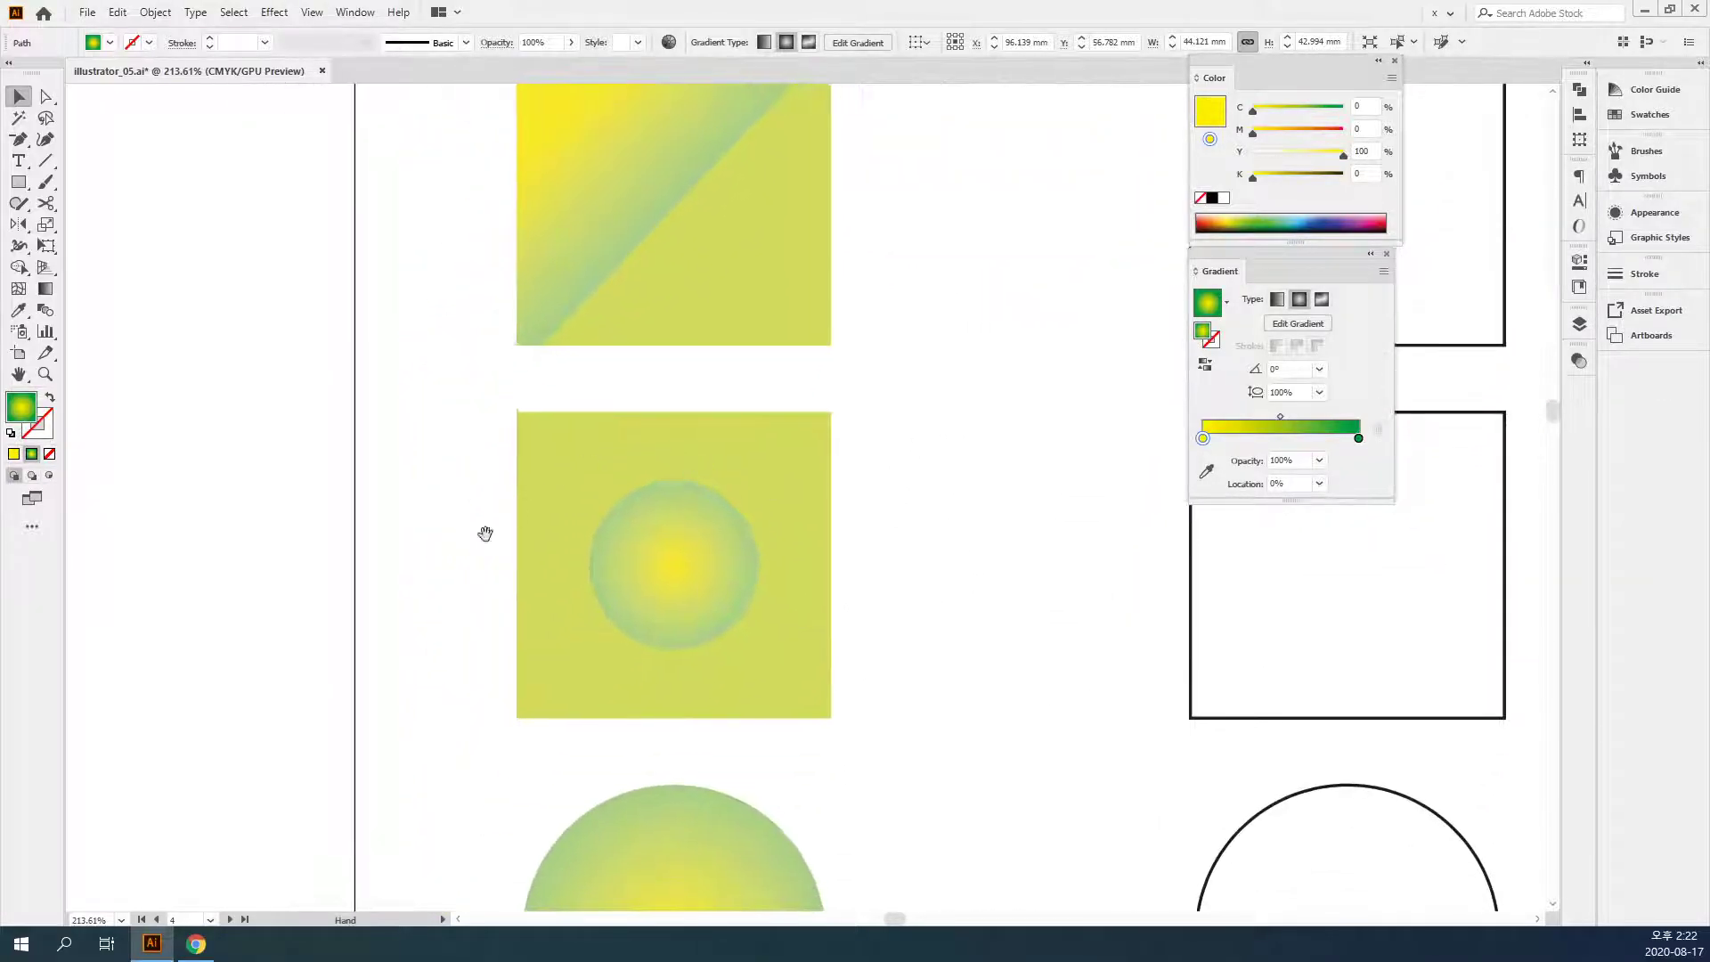
left_click_drag(1013, 400, 736, 778)
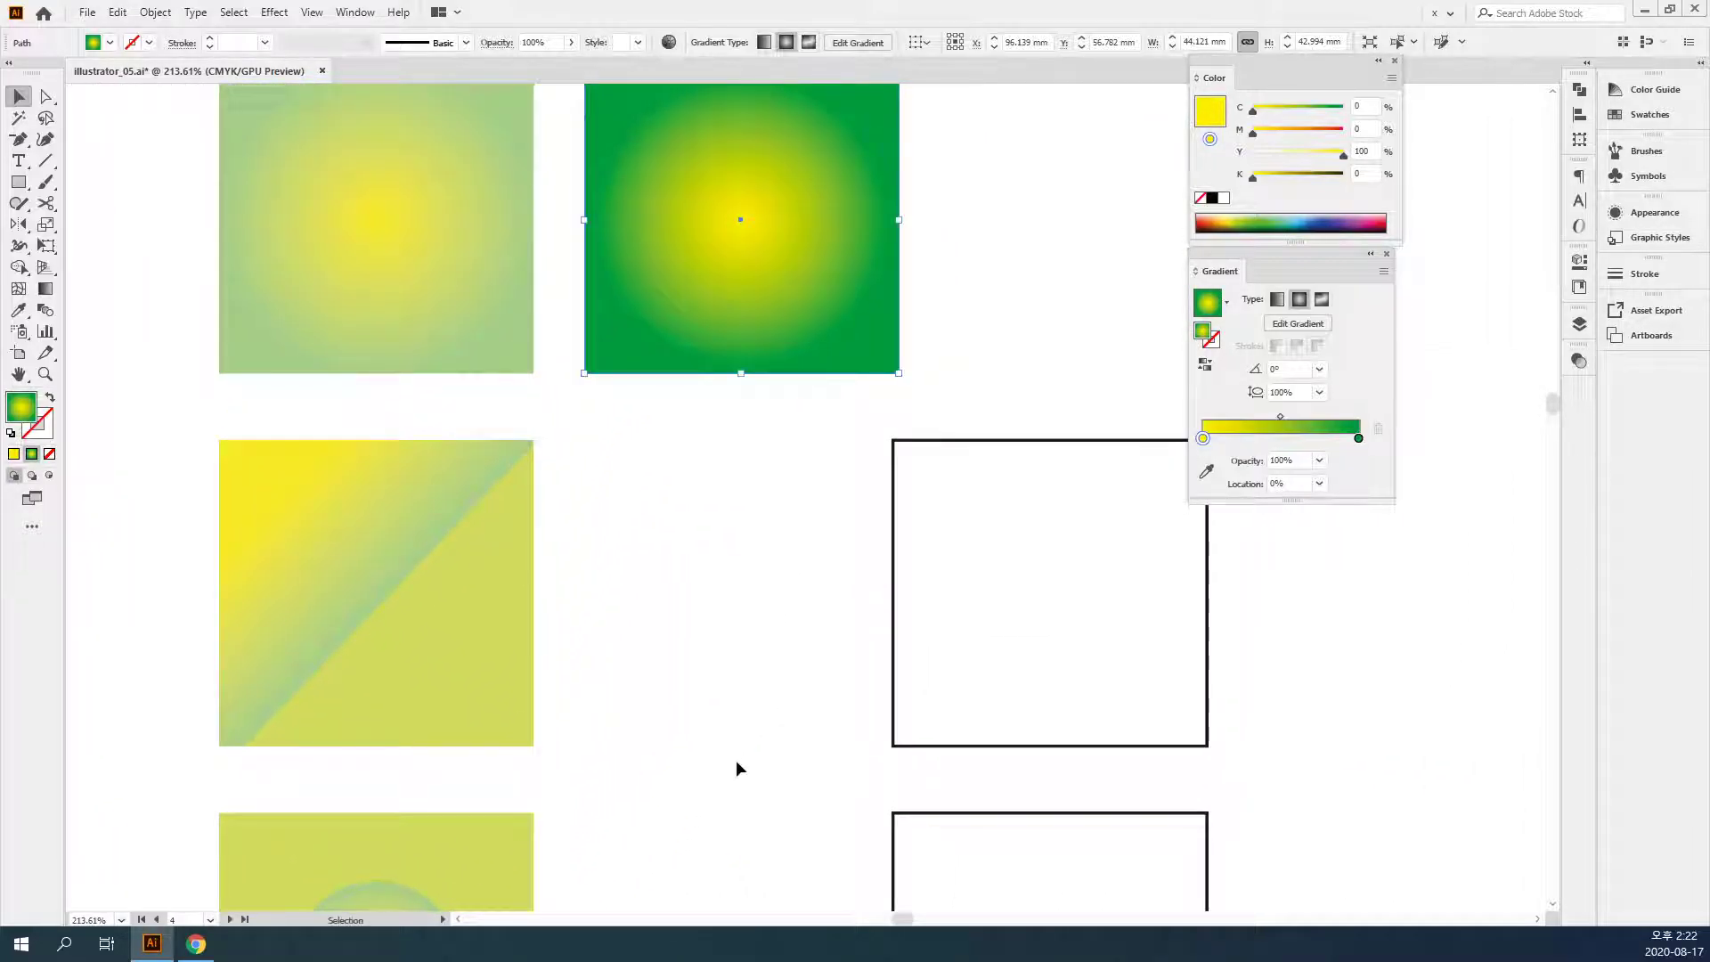
scroll(717, 680, "up", 3)
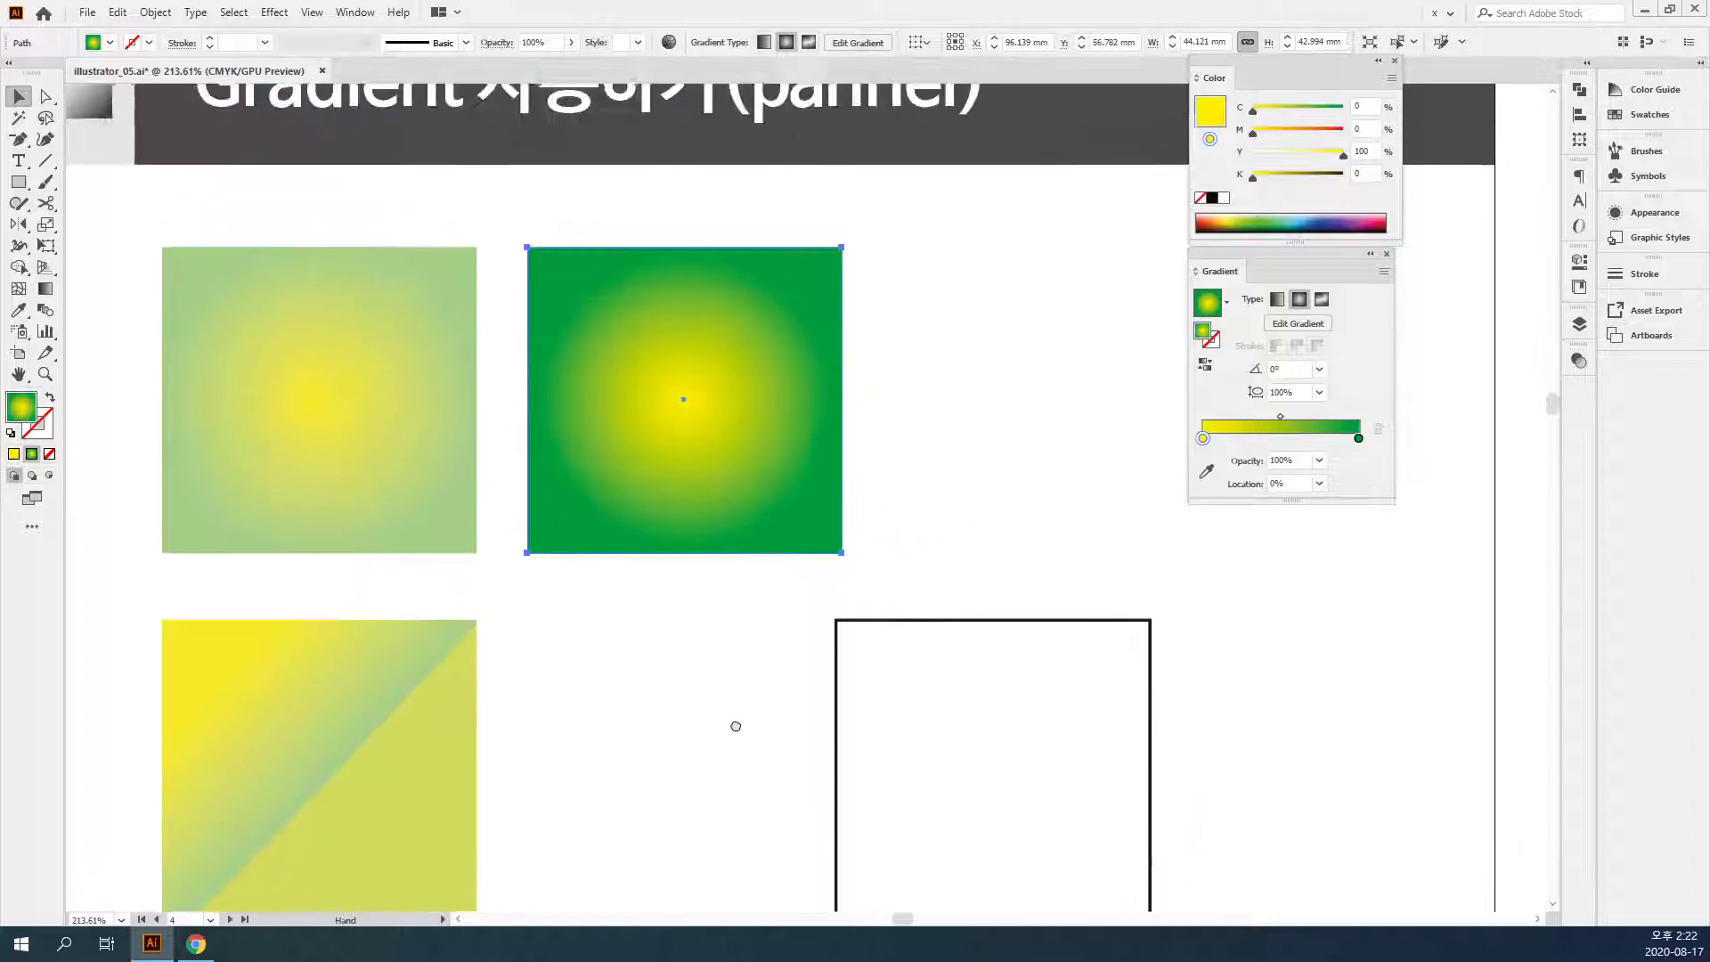
left_click(678, 347, "ctrl")
left_click(755, 451, "ctrl")
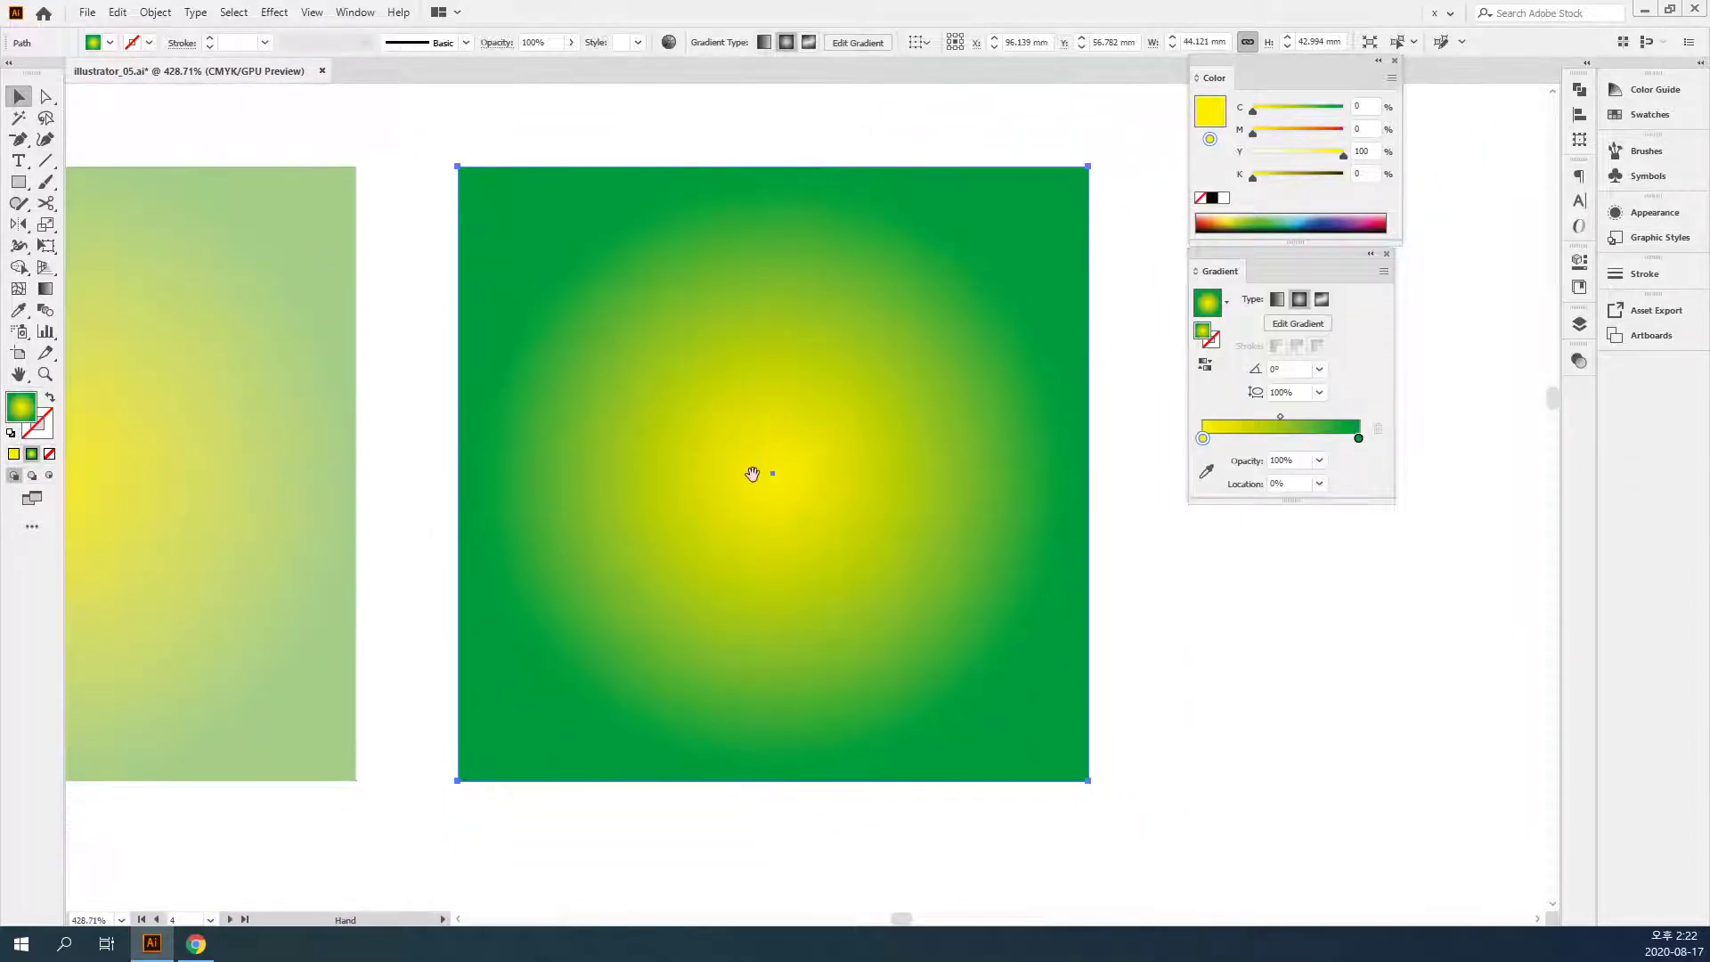
key("ctrl")
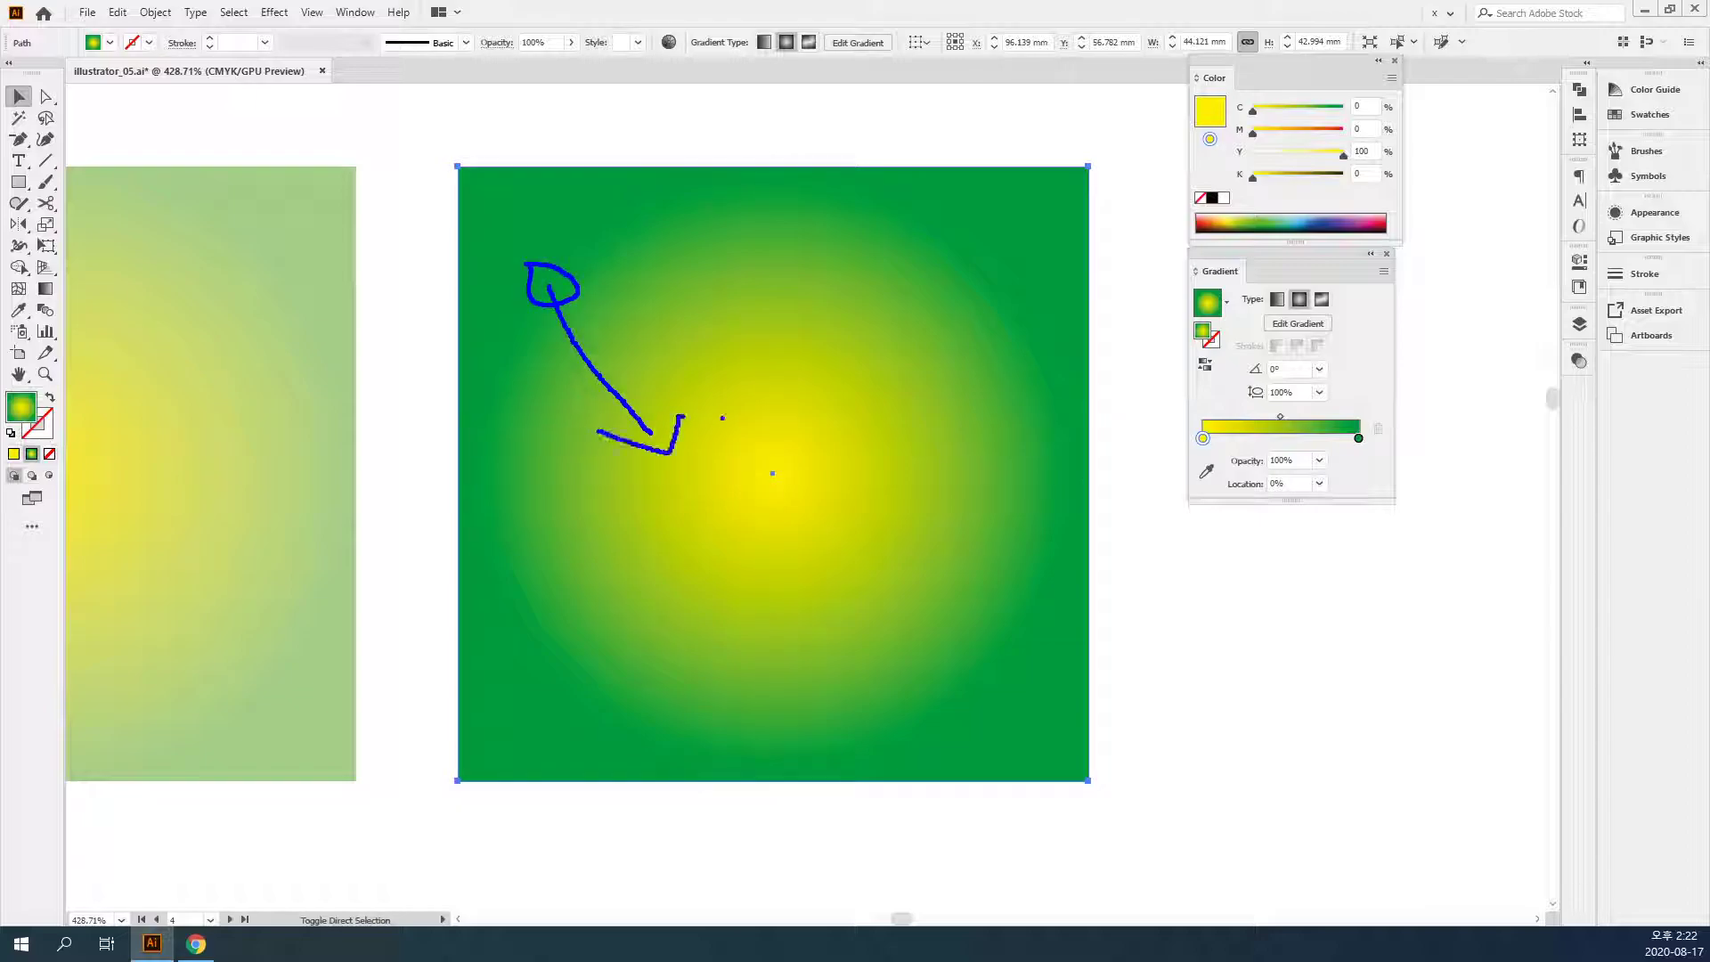
key("Escape")
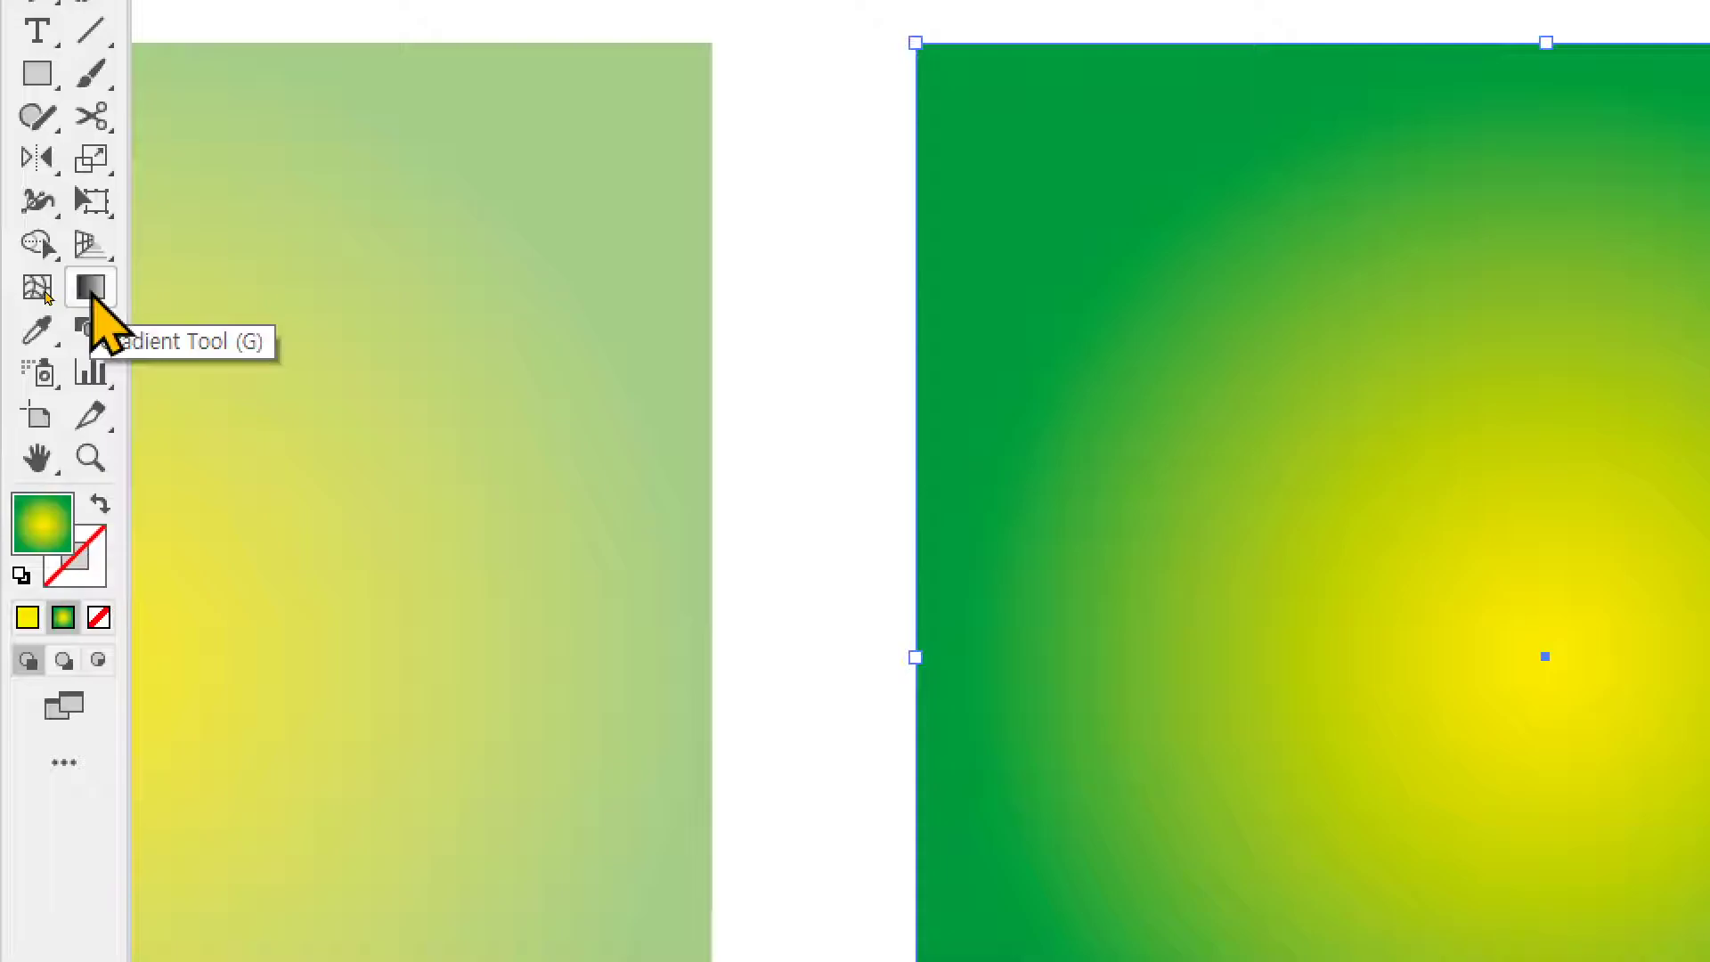
- Use the Gradient tool to redraw the radial gradient from the square's upper left, and again from its lower right toward the upper left
left_click(93, 297)
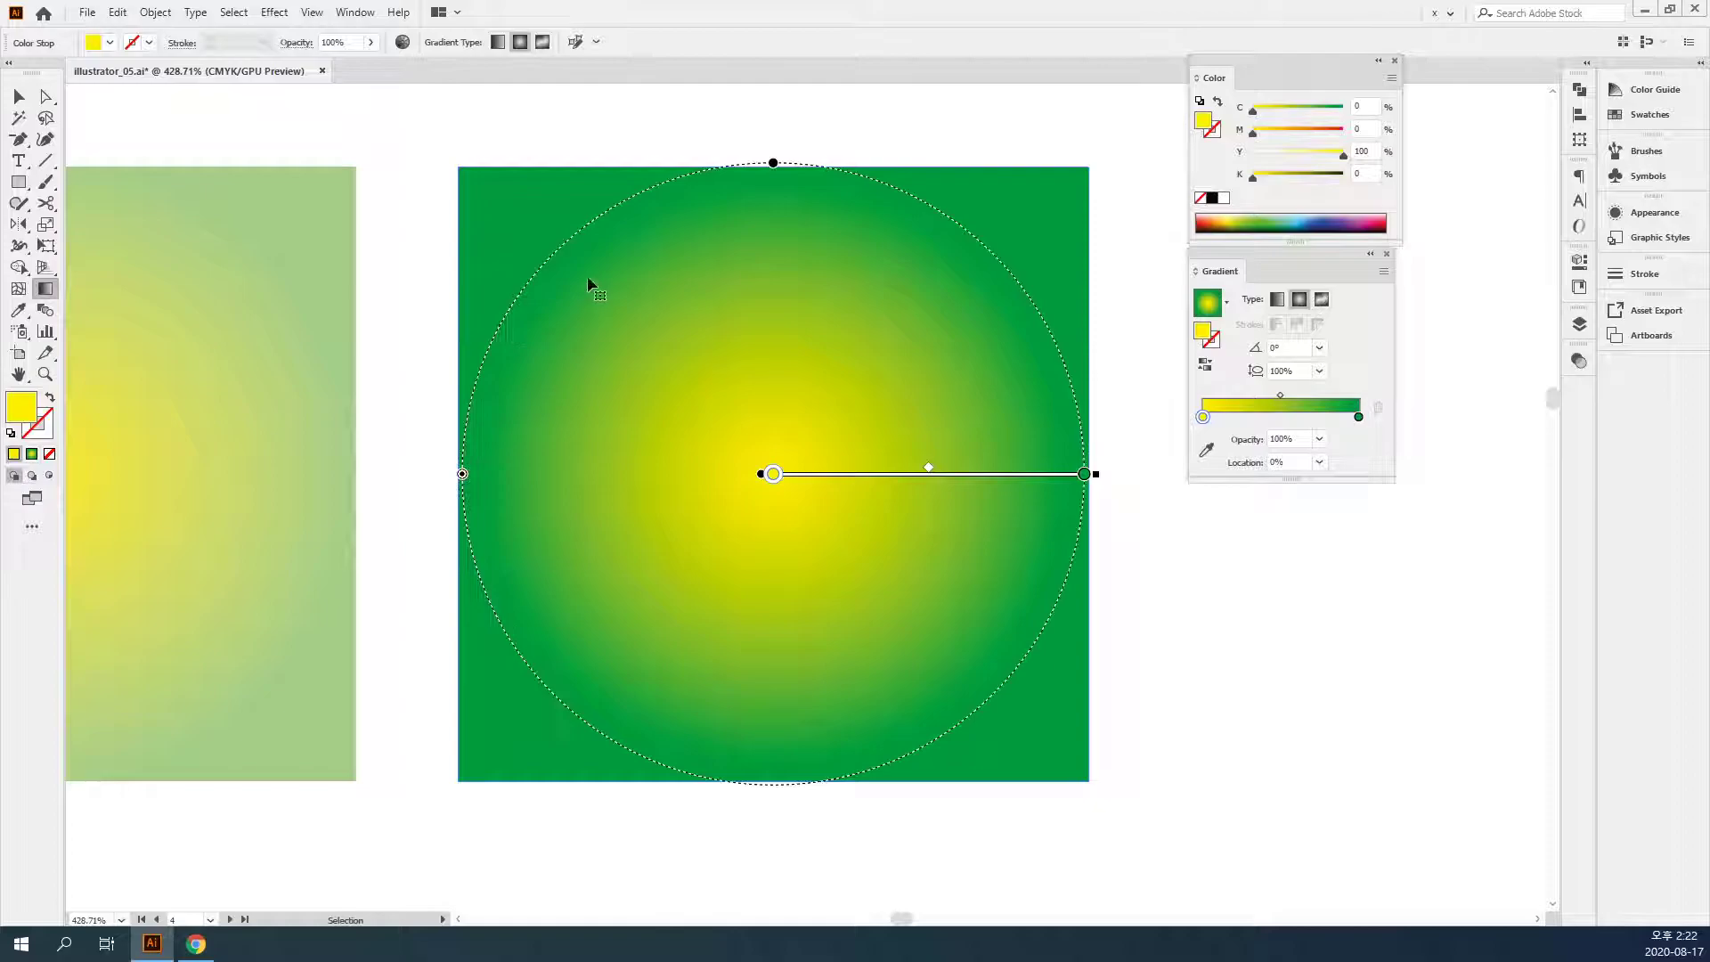
left_click_drag(584, 247, 935, 489)
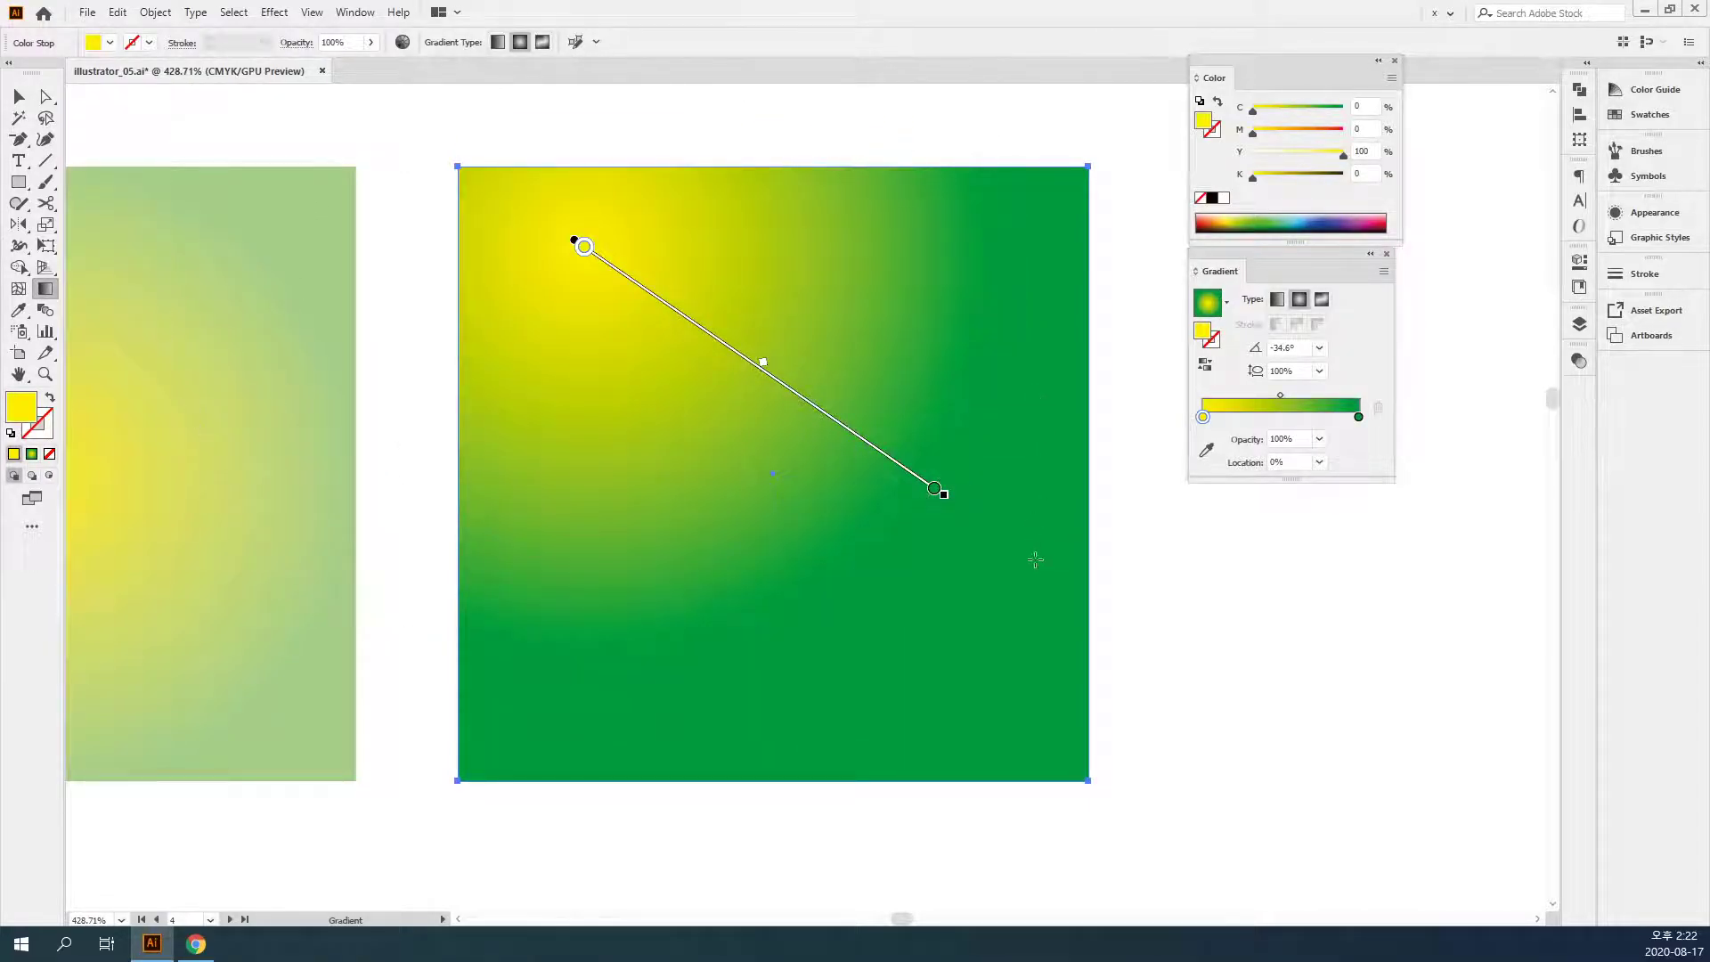
left_click_drag(1034, 641, 600, 424)
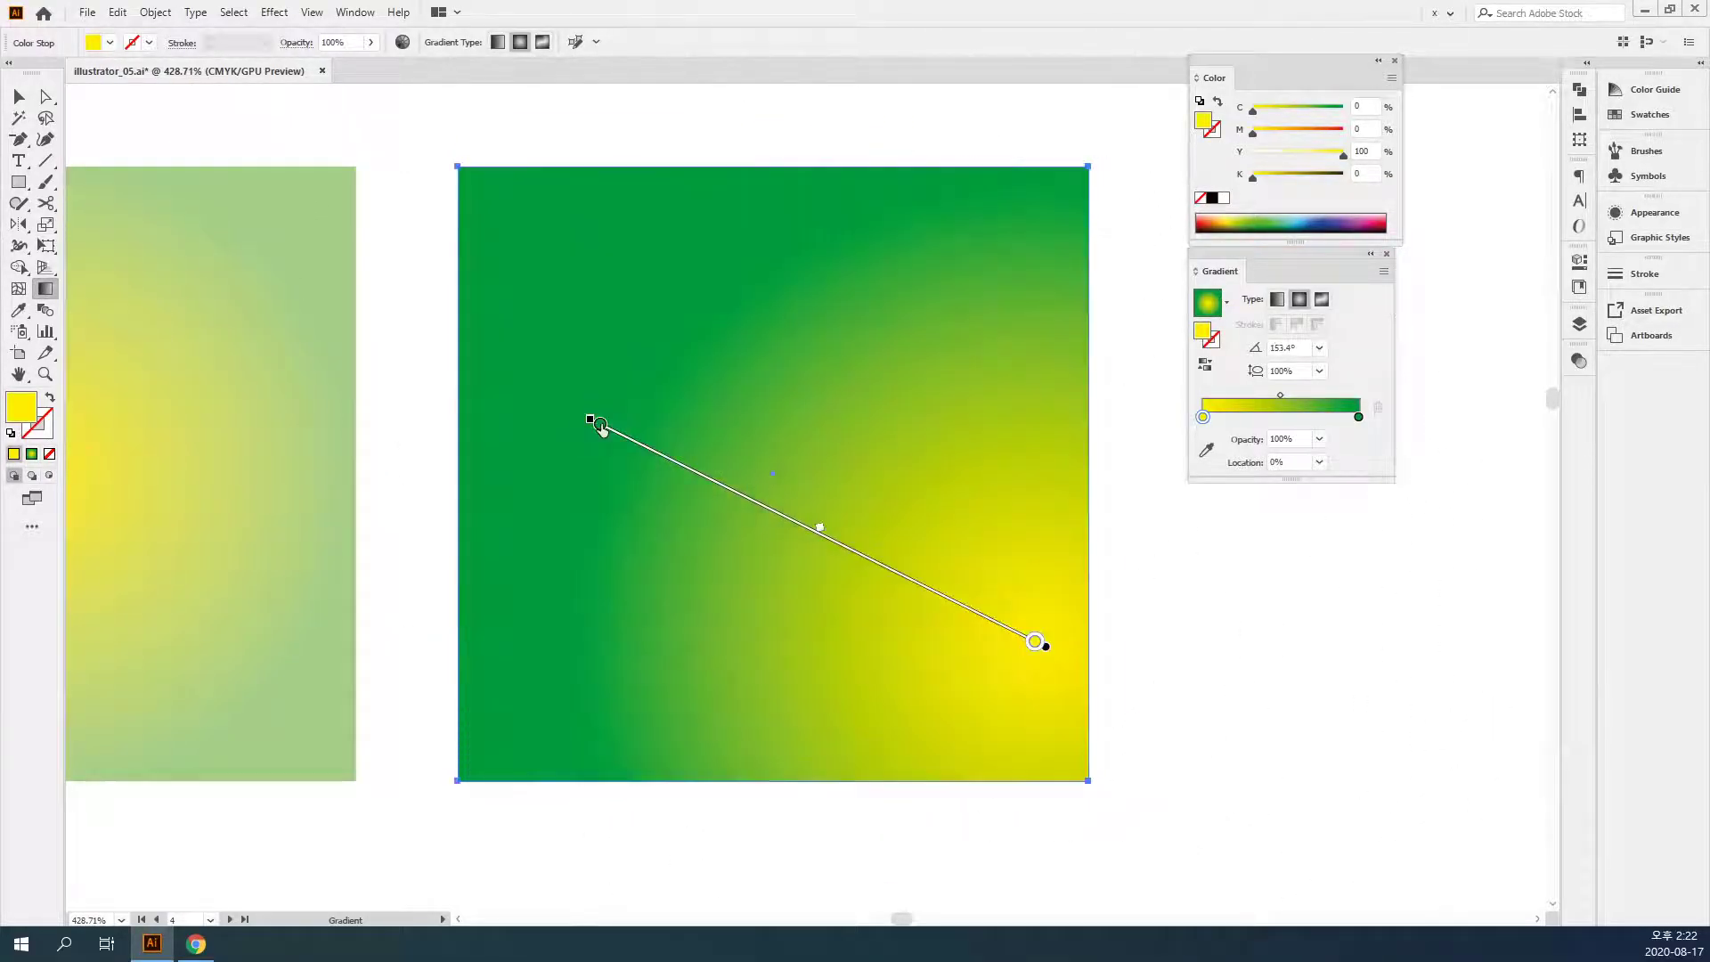
- Make the square's gradient linear and redraw its direction several times, ending with a steep upward line at about 112°
left_click(1277, 300)
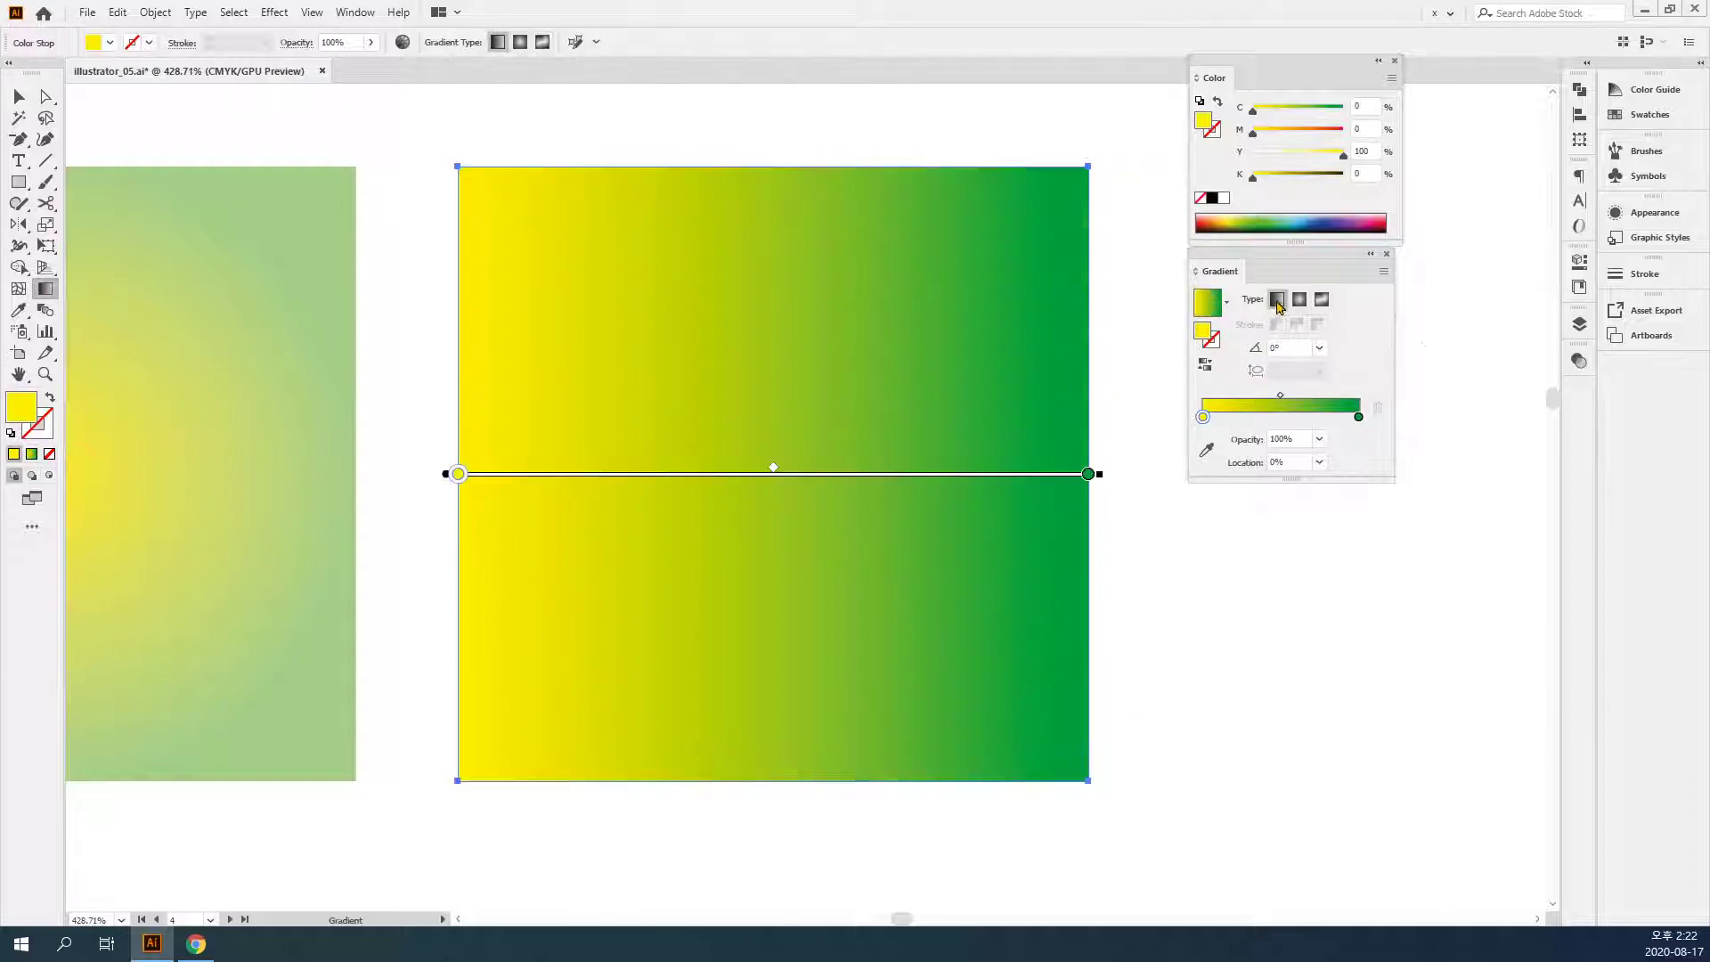
left_click_drag(992, 276, 655, 617)
left_click_drag(538, 594, 1059, 327)
left_click_drag(866, 703, 697, 283)
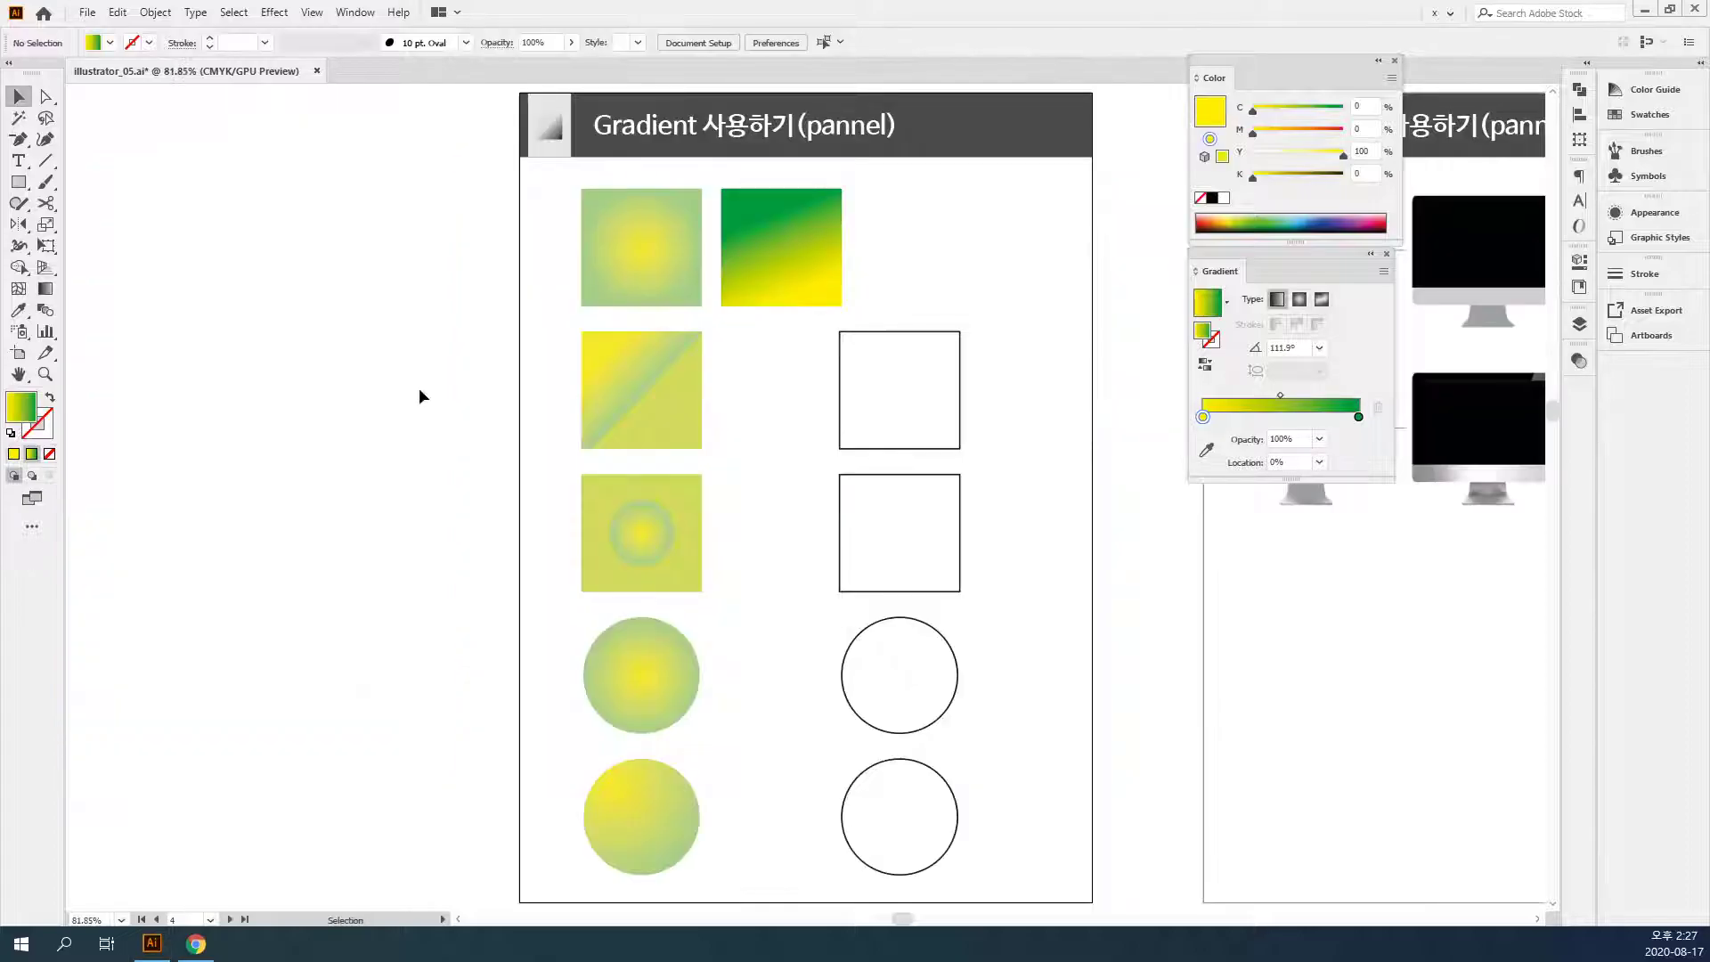
- Fill the upper empty outlined square with the yellow-green gradient by sampling the gradient-filled square above it with the Eyedropper
left_click(815, 389)
left_click_drag(656, 610, 609, 586)
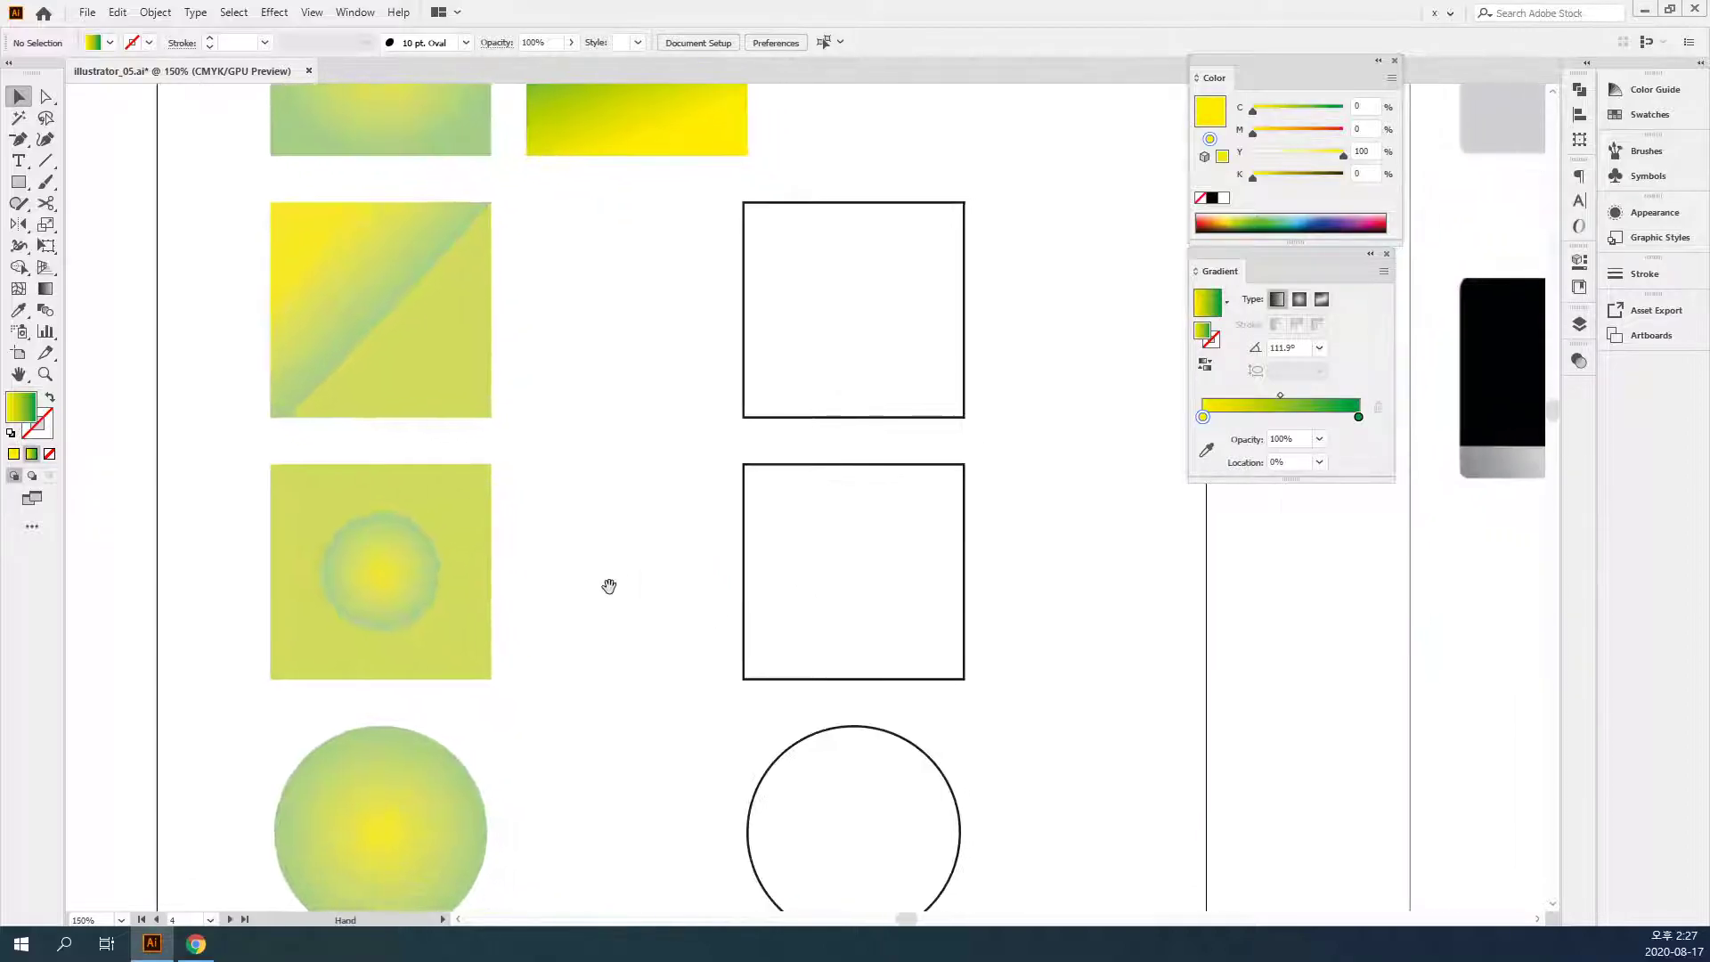
scroll(535, 334, "right", 2)
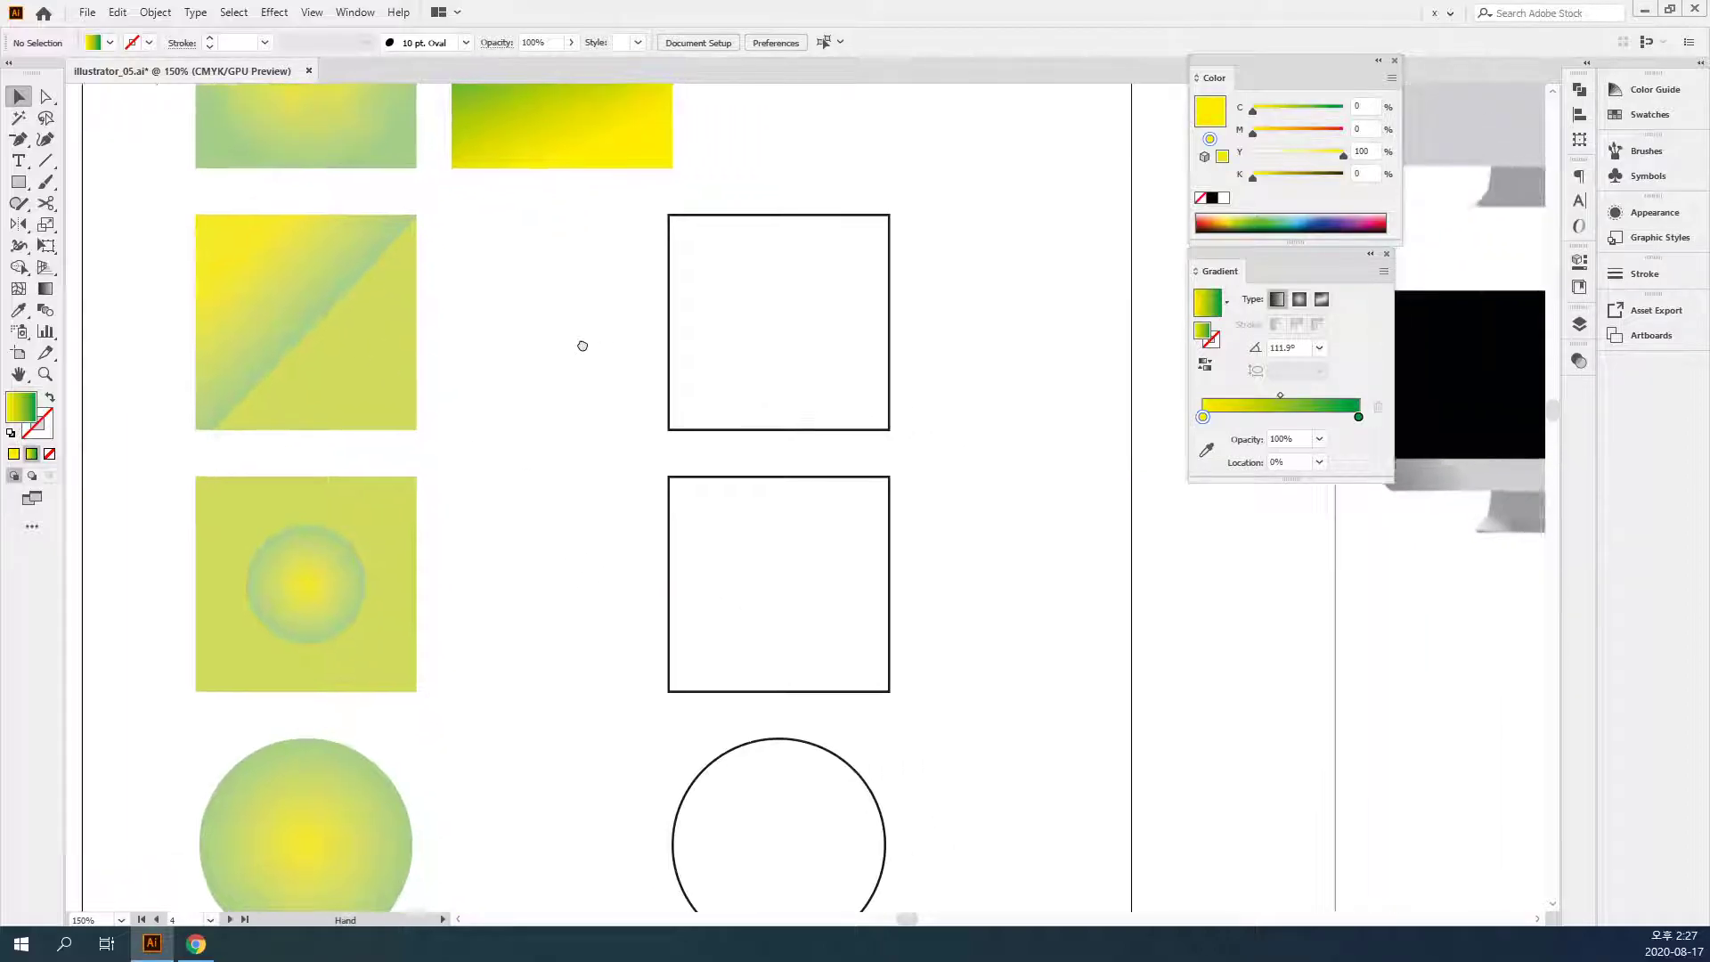
left_click(733, 331)
key("i")
left_click(595, 142)
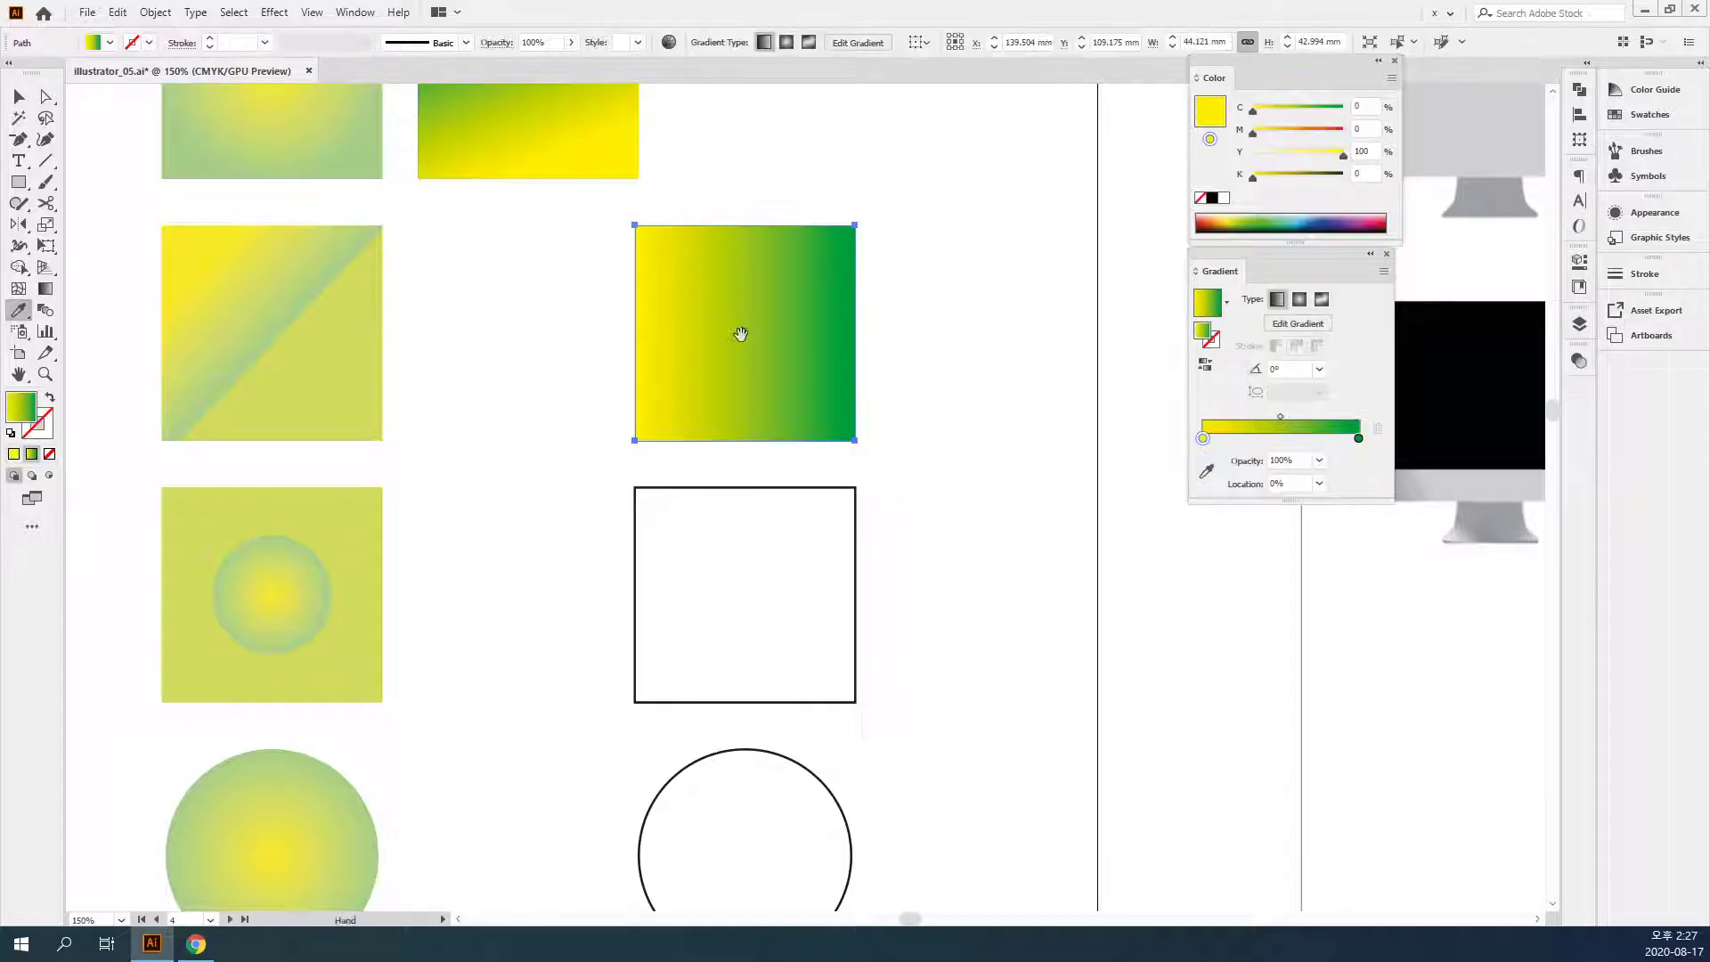
left_click_drag(715, 348, 675, 394)
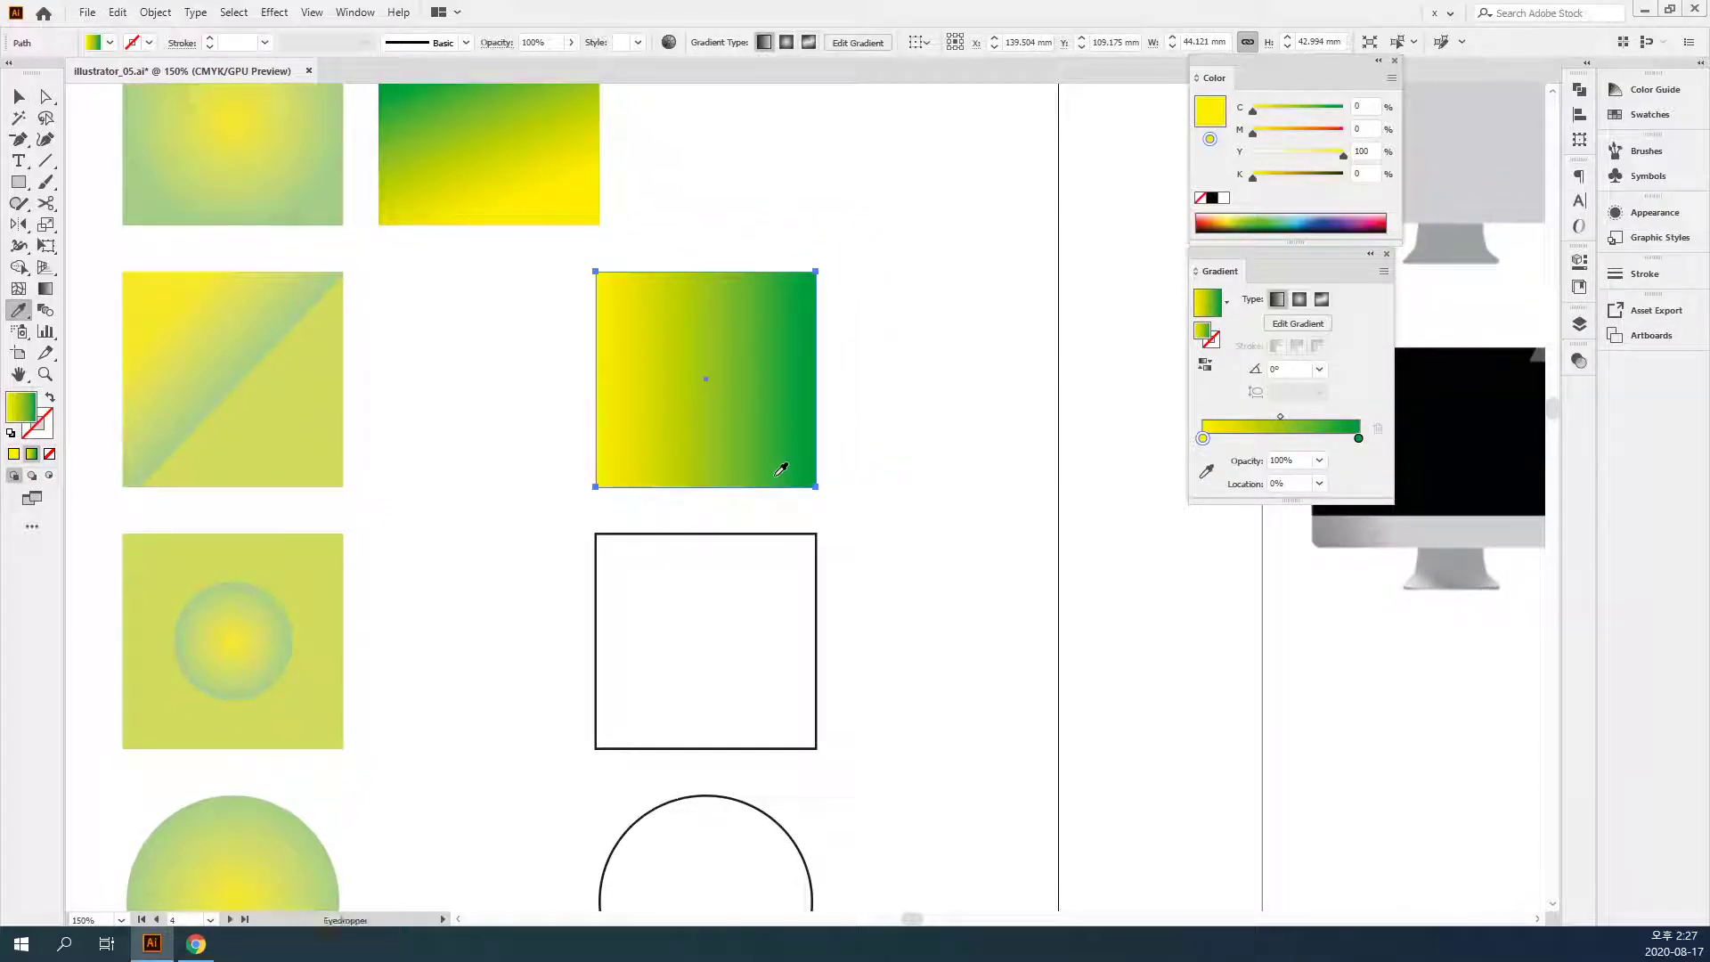
key("v")
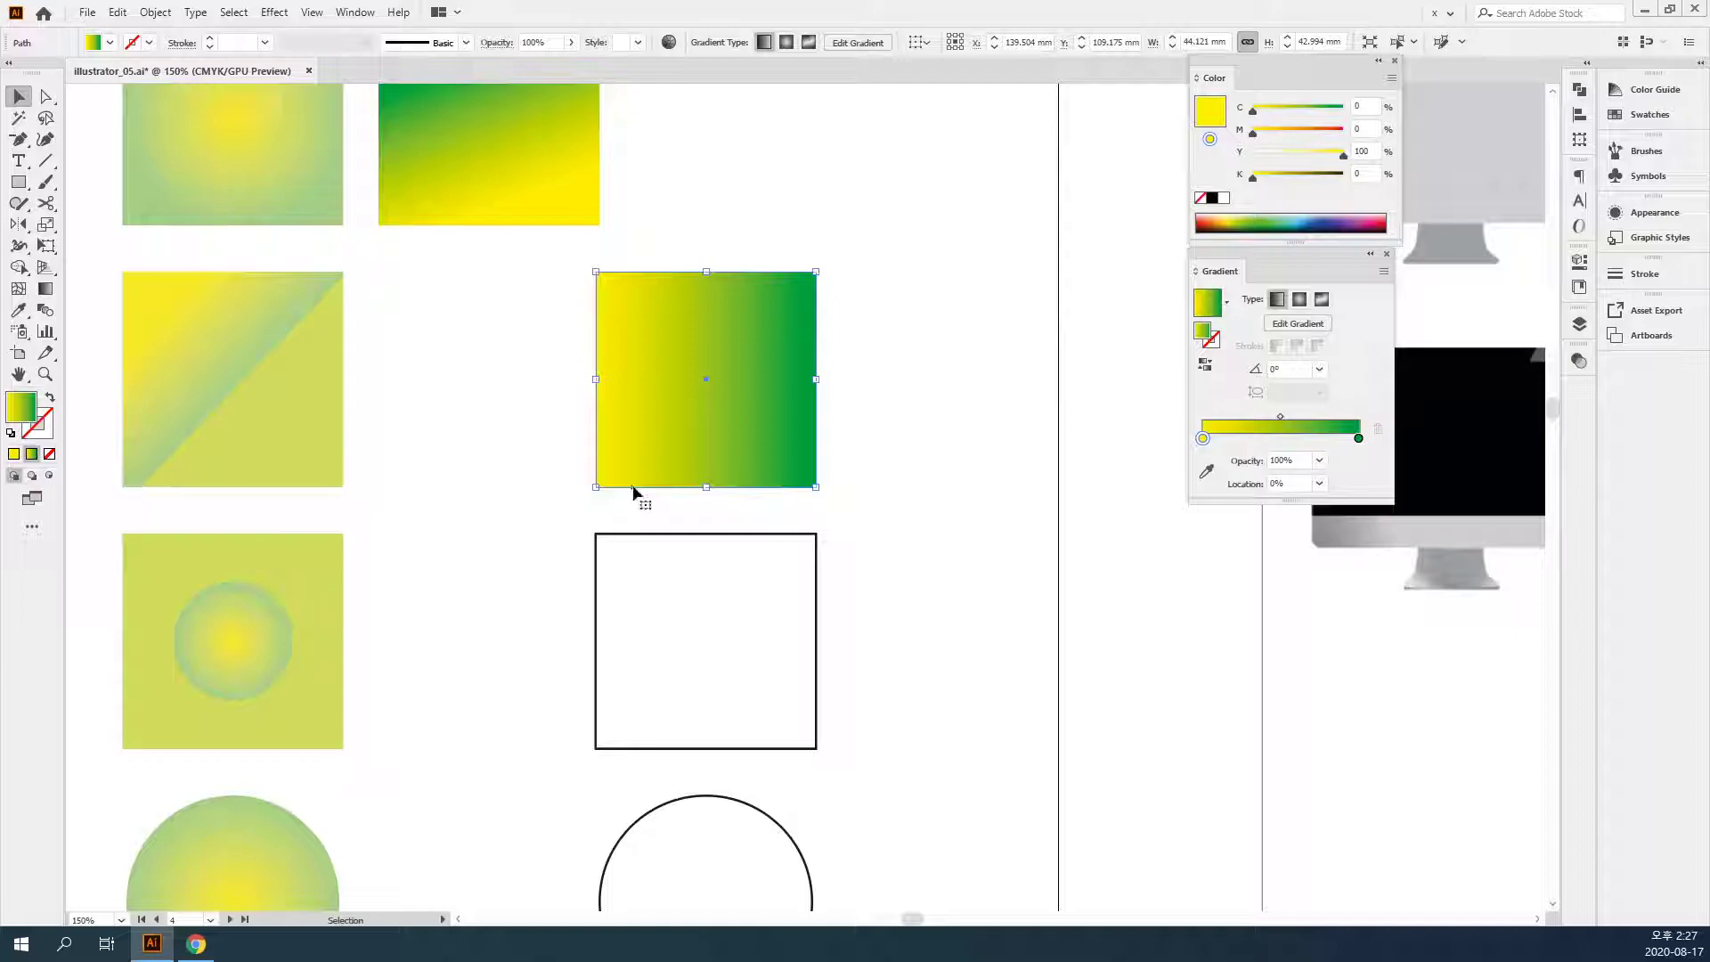
- Move the green stop of the newly filled square's gradient to about 43% and add a light-green stop at about 73%
key("ctrl+equal")
key("ctrl+equal")
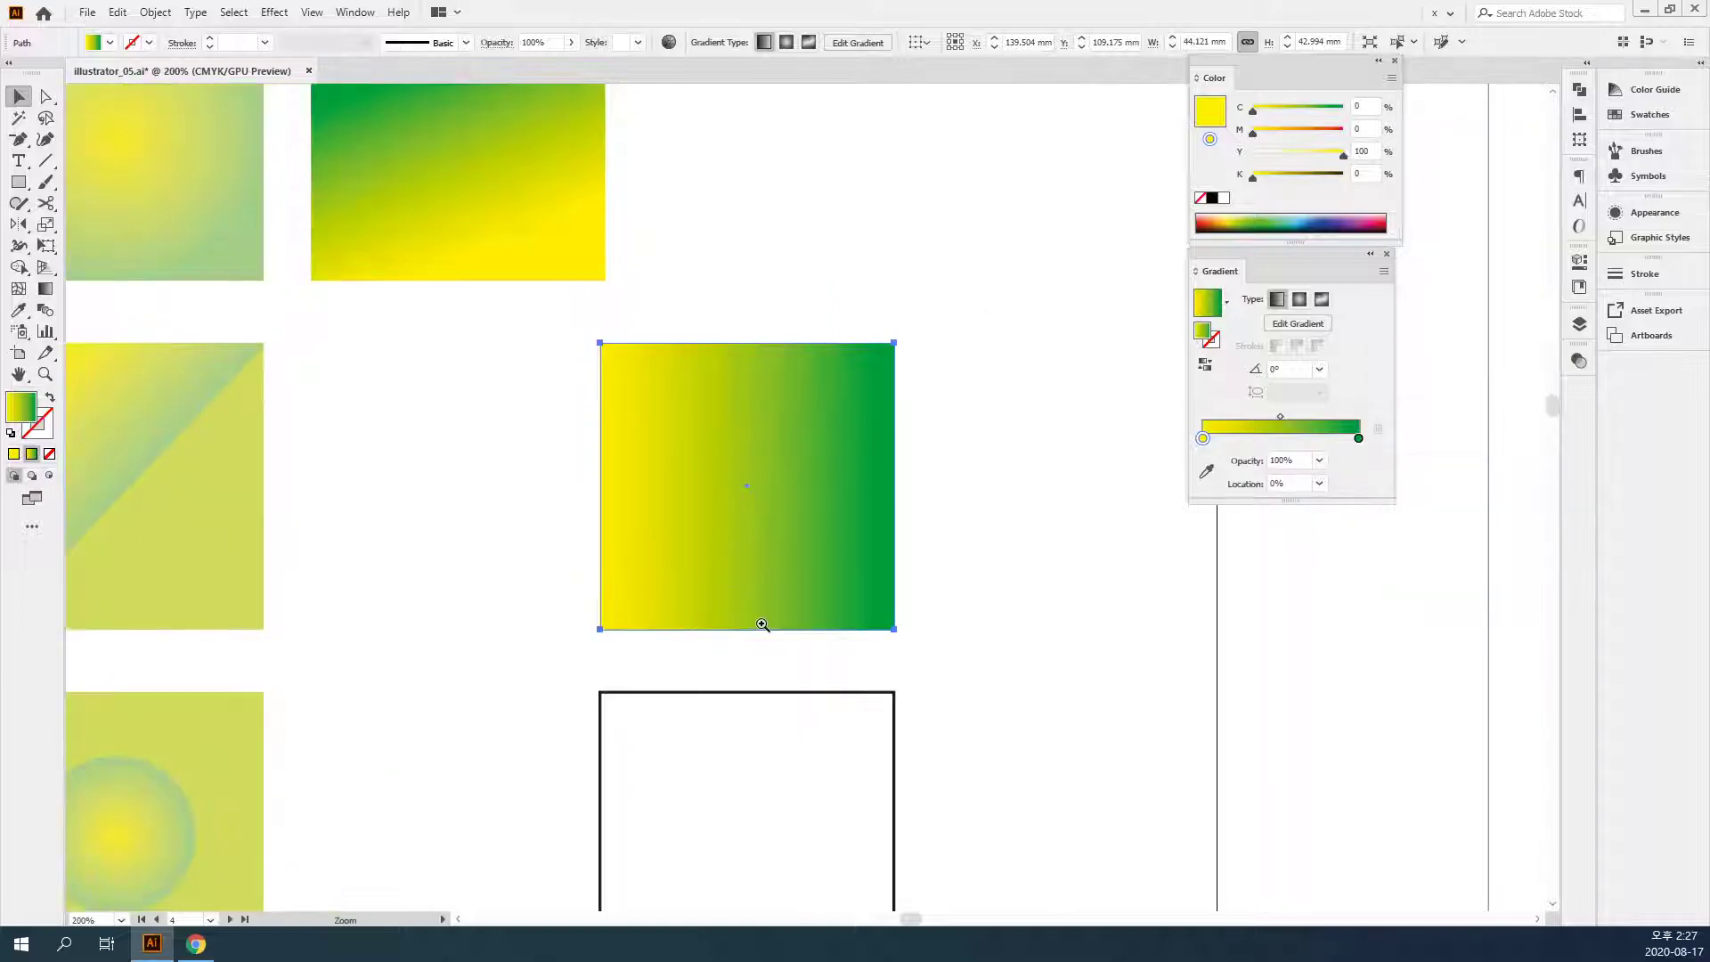
left_click_drag(809, 465, 856, 520)
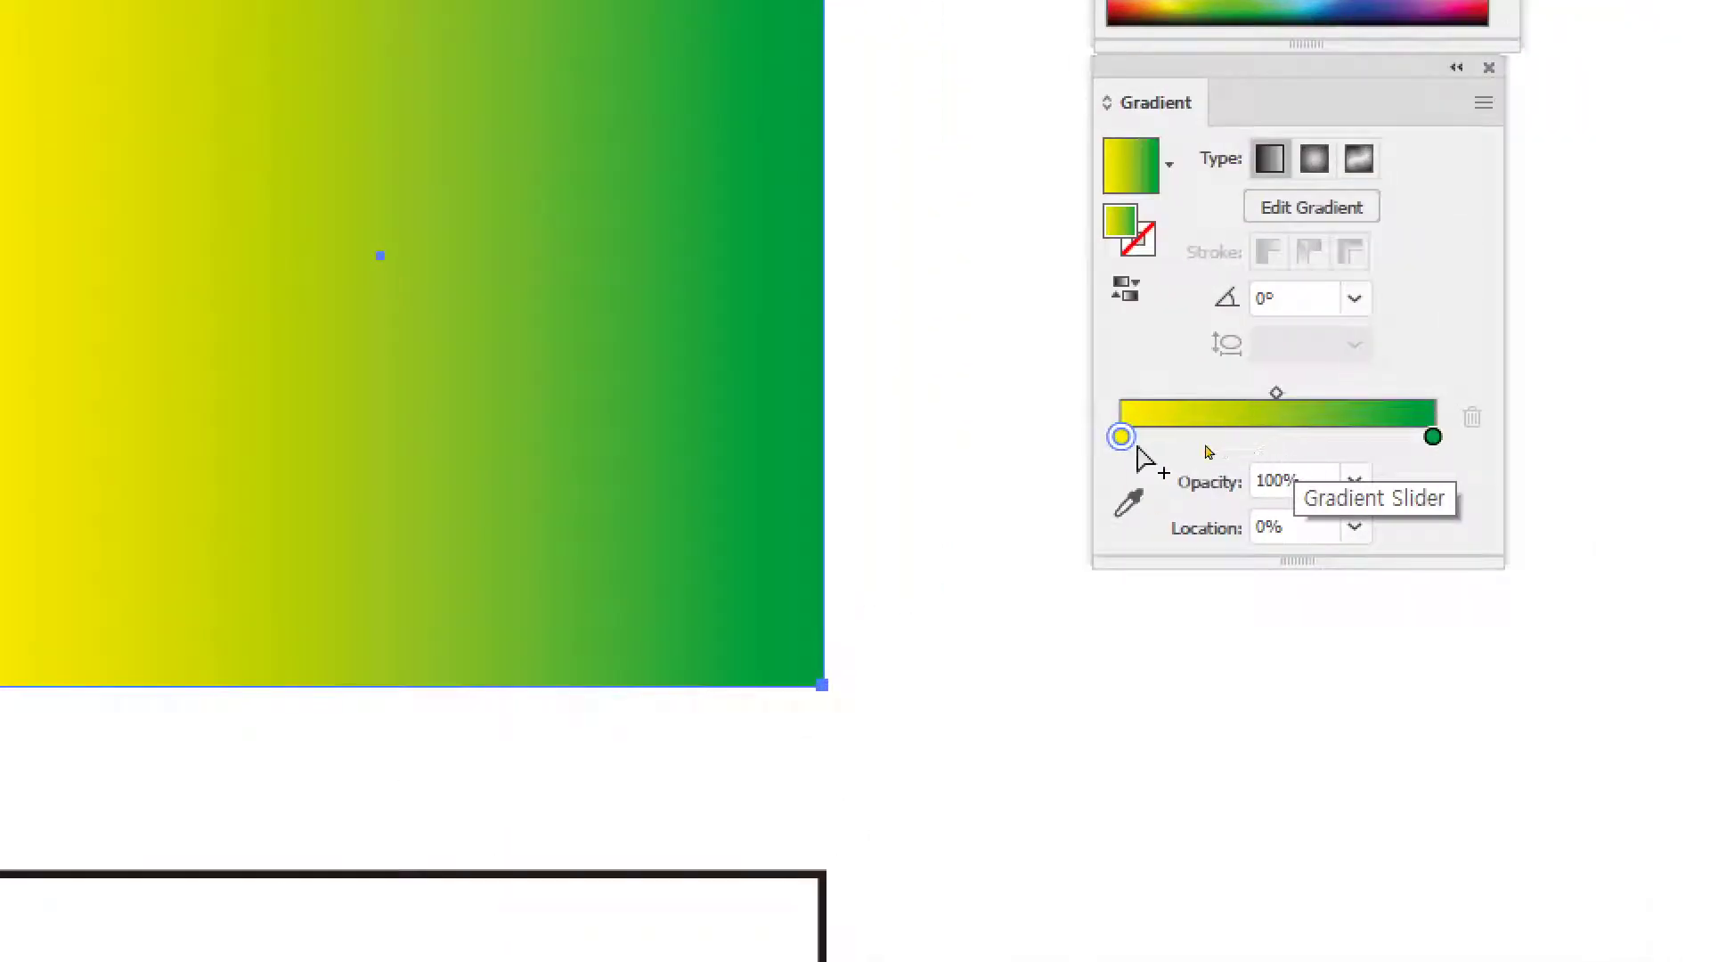
left_click_drag(1432, 437, 1349, 438)
left_click(1187, 436)
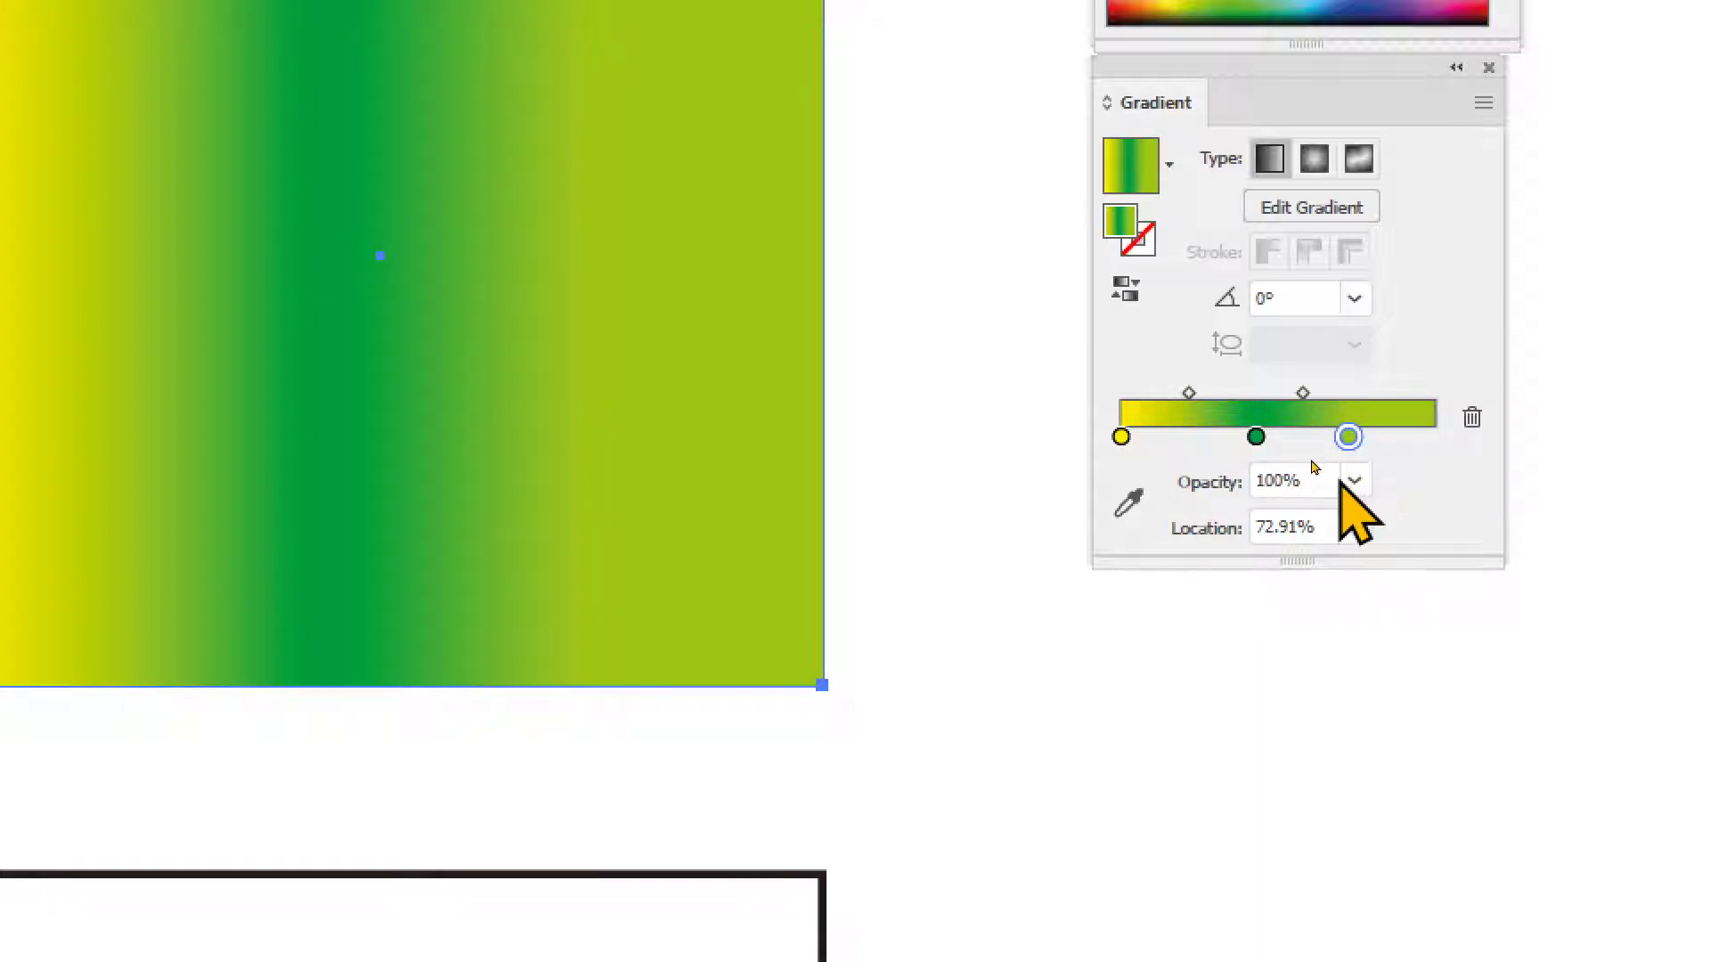
- Set the location of both the green stop and the light-green stop to 45% for a hard color edge
left_click(1256, 438)
left_click(1290, 529)
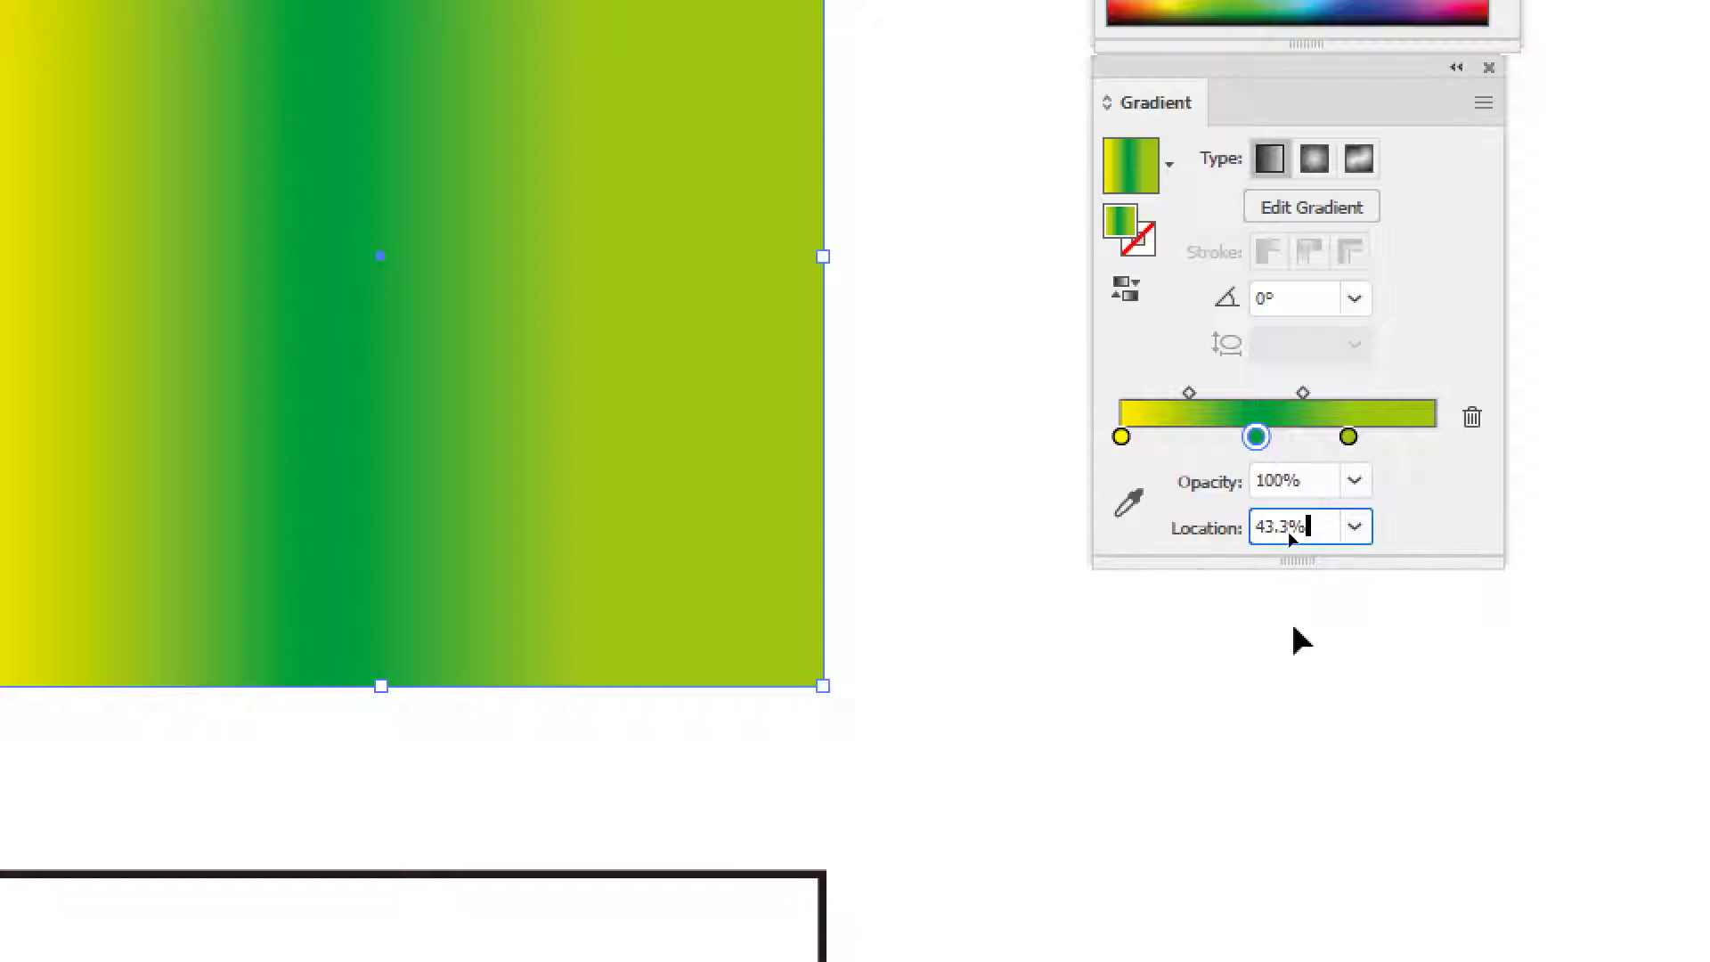
key("Up")
key("Up")
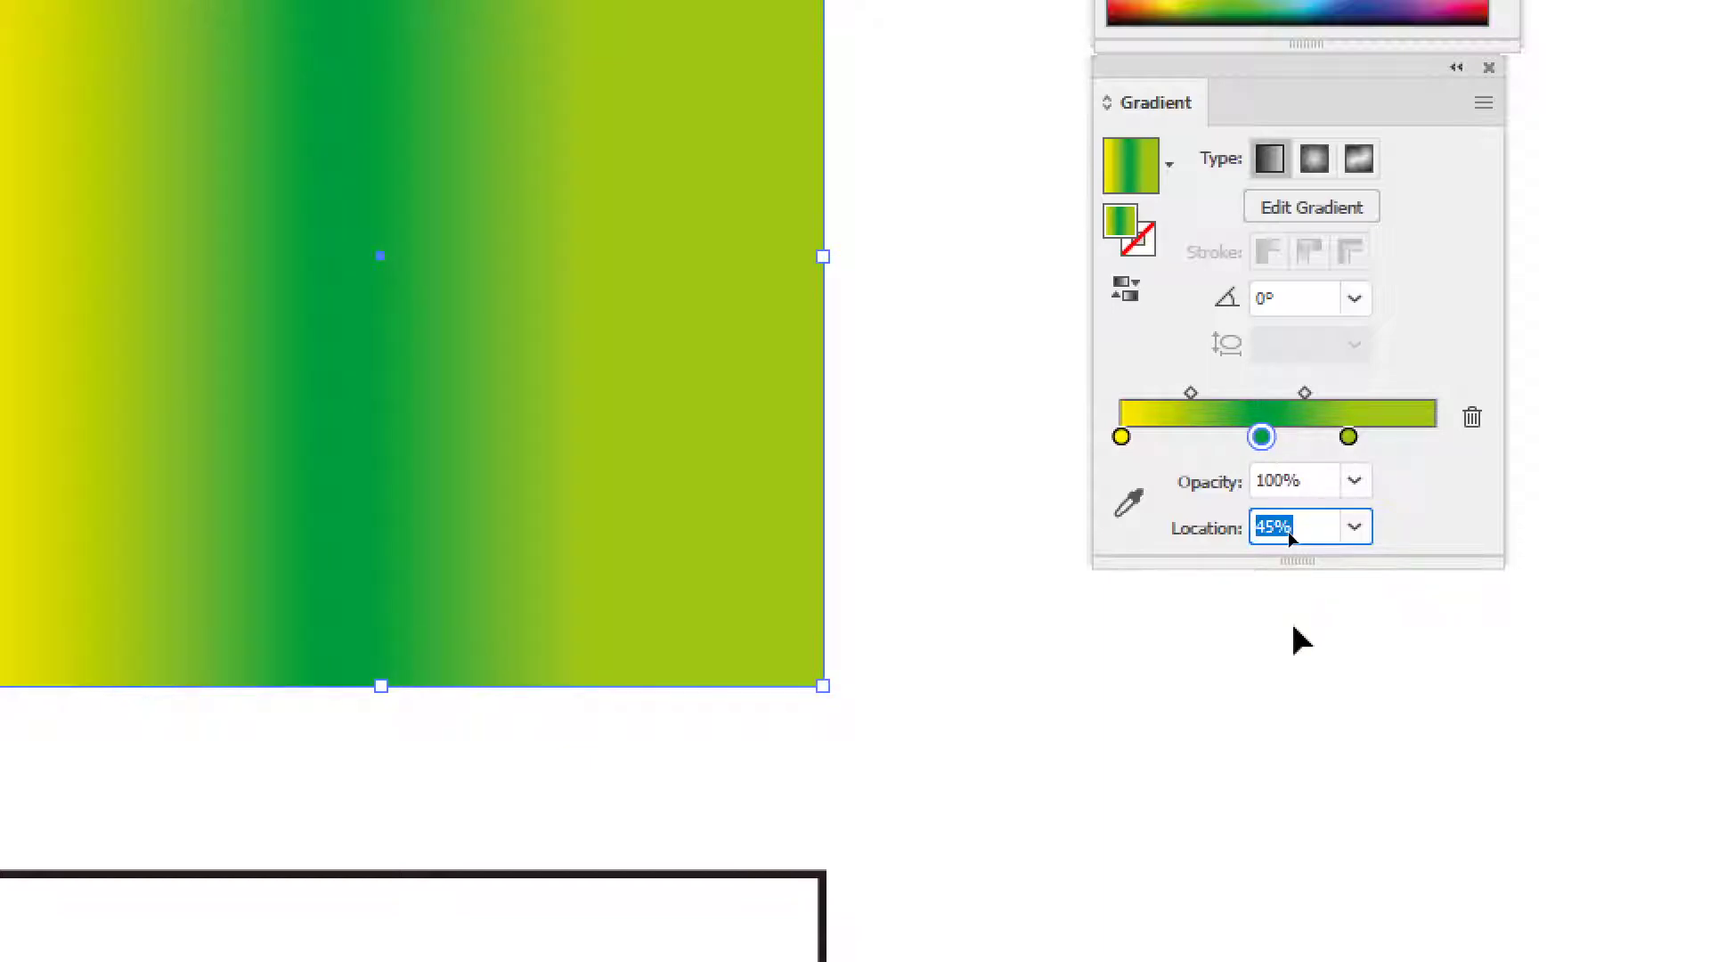
left_click(1349, 437)
left_click_drag(1318, 527, 1215, 532)
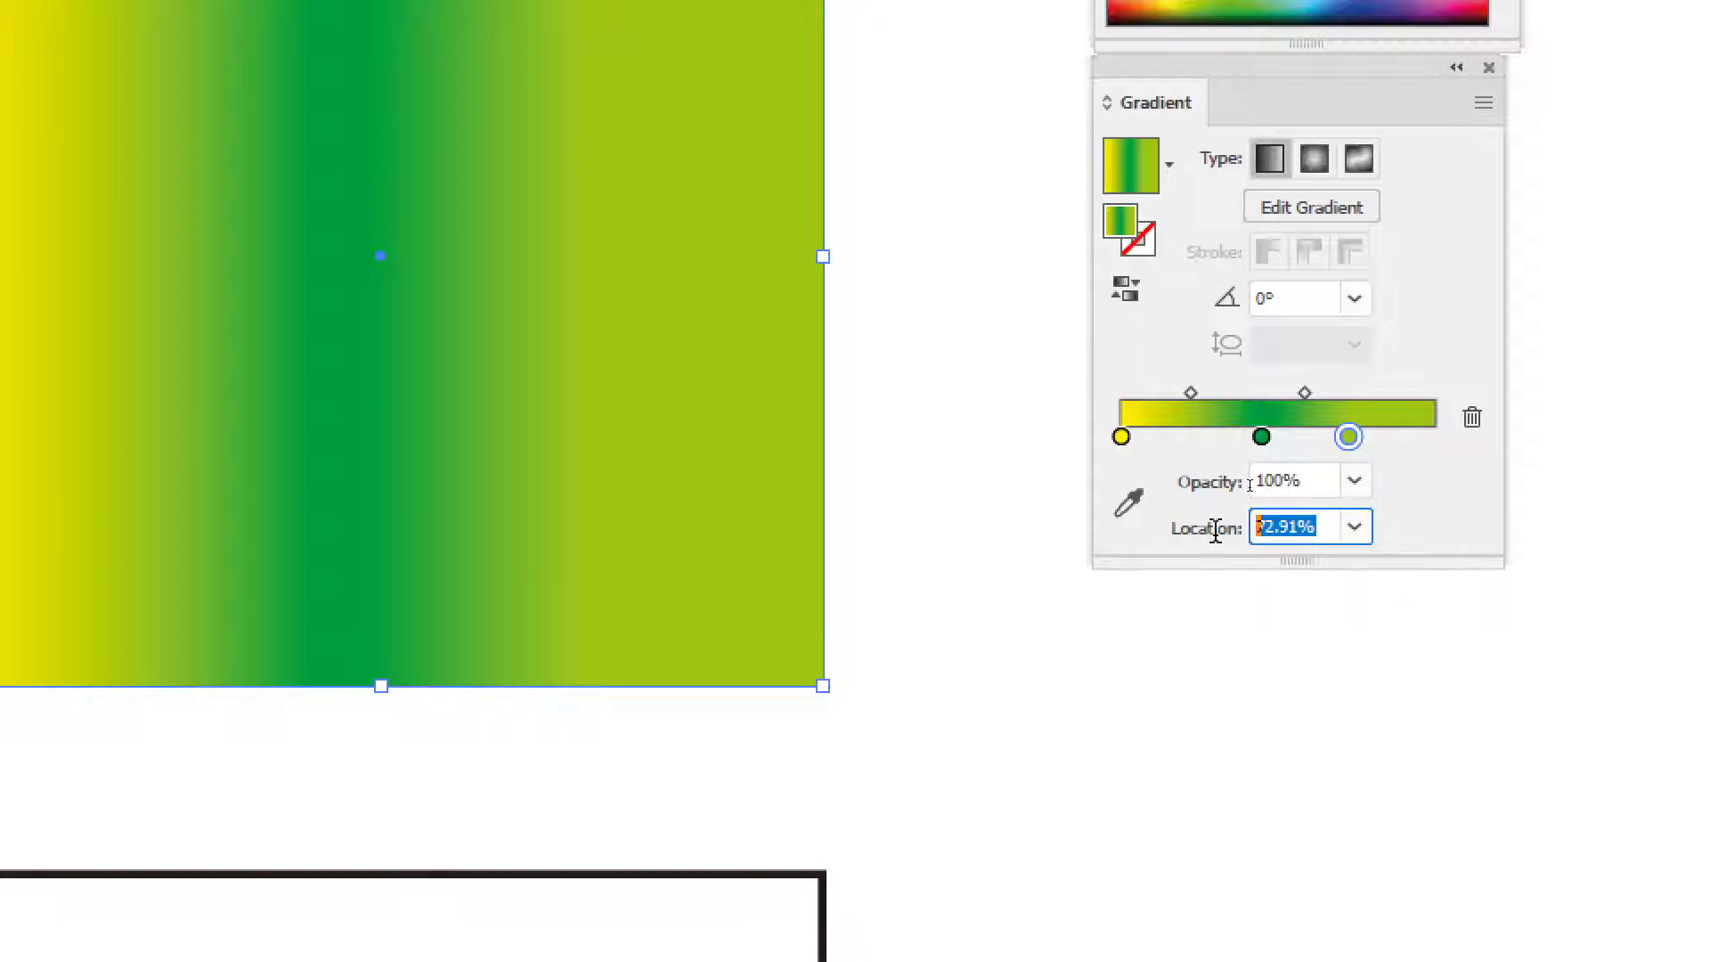
type("45")
key("Return")
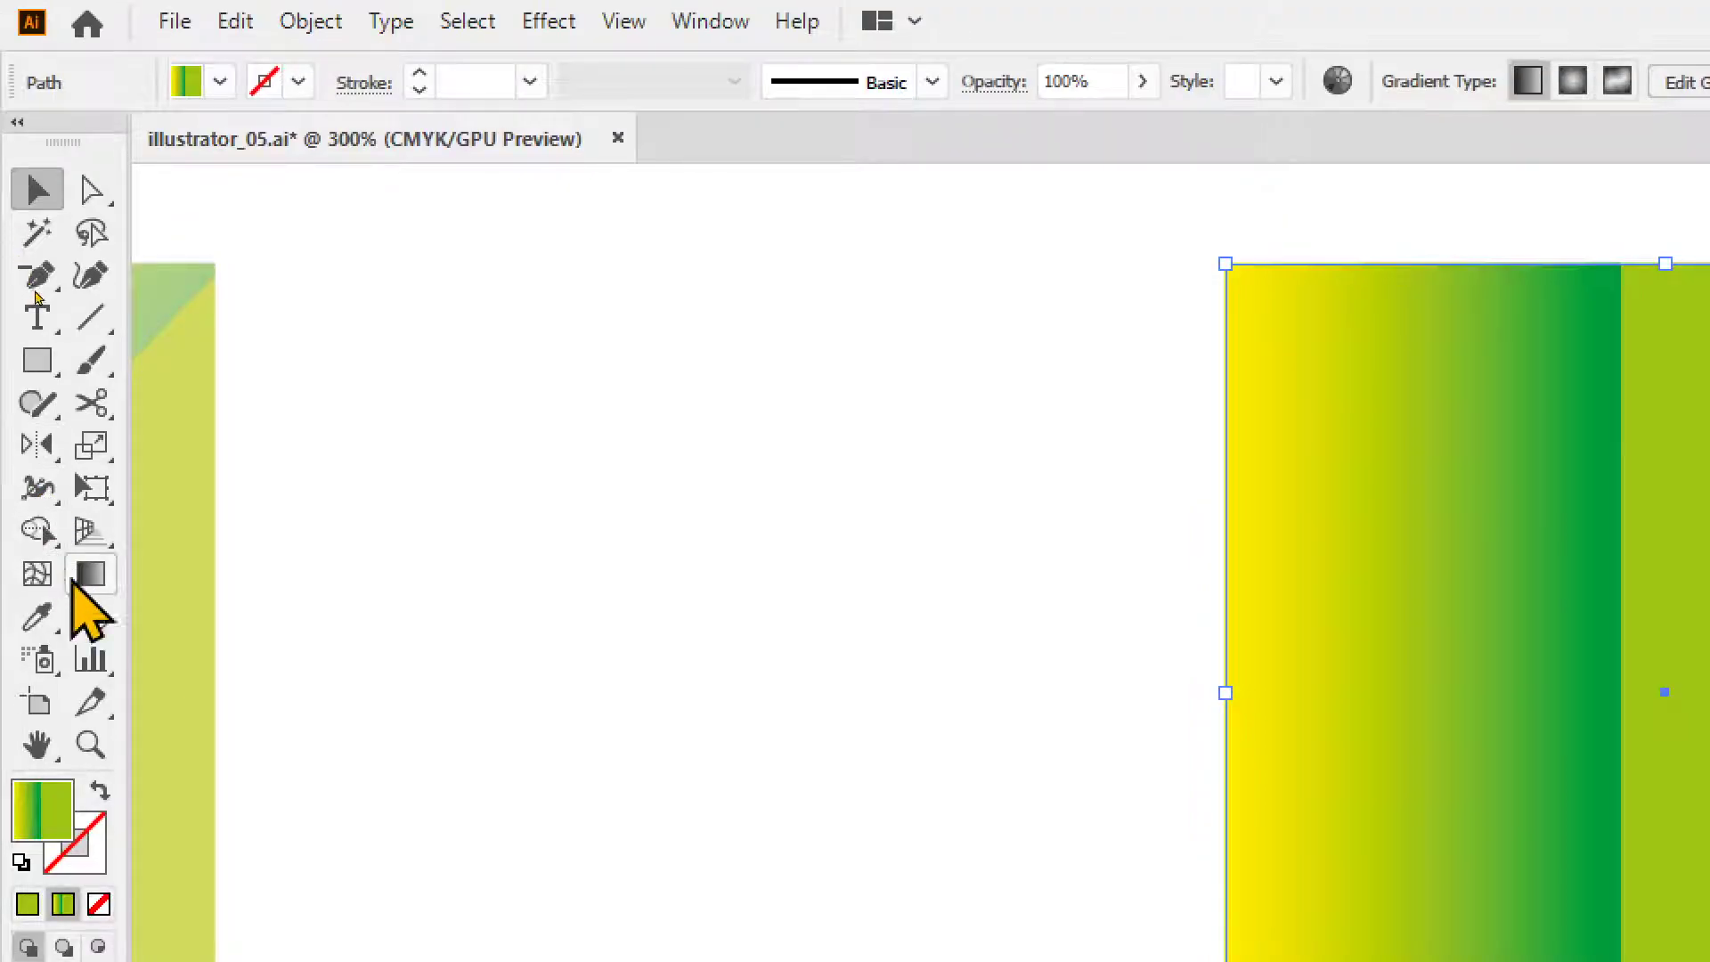
- Redraw the linear gradient diagonally with the Gradient tool at several lengths, ending with a line from the square's upper-left corner past its center
left_click(89, 577)
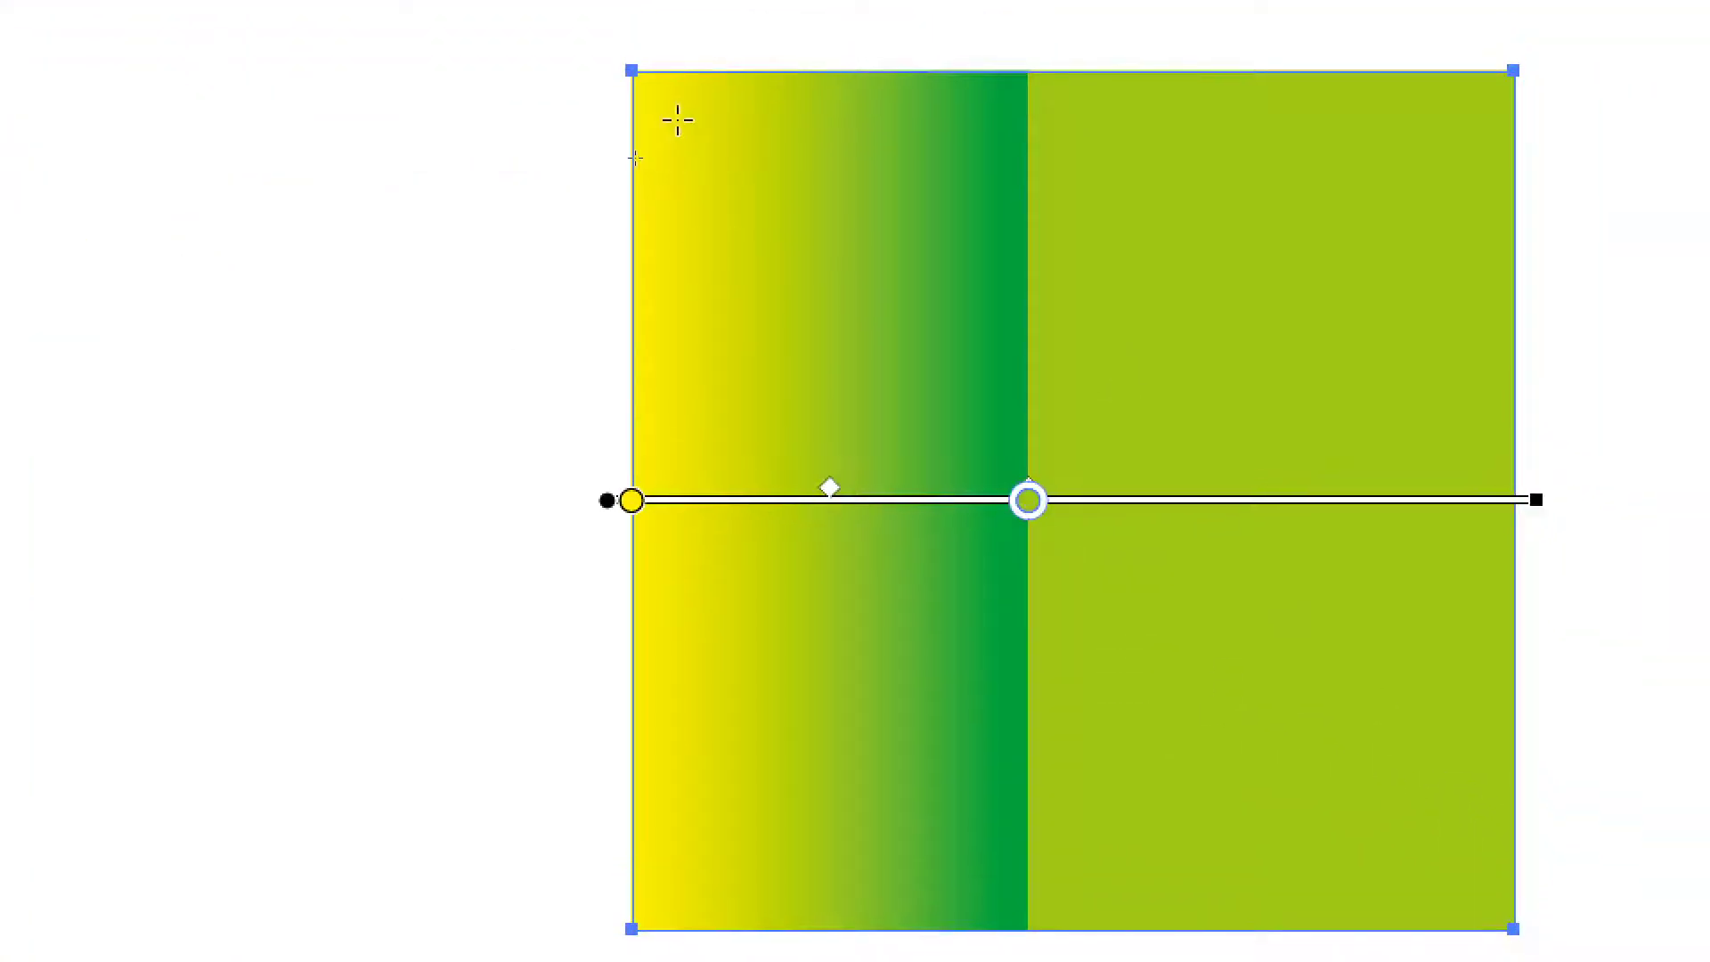
left_click_drag(676, 121, 1471, 905)
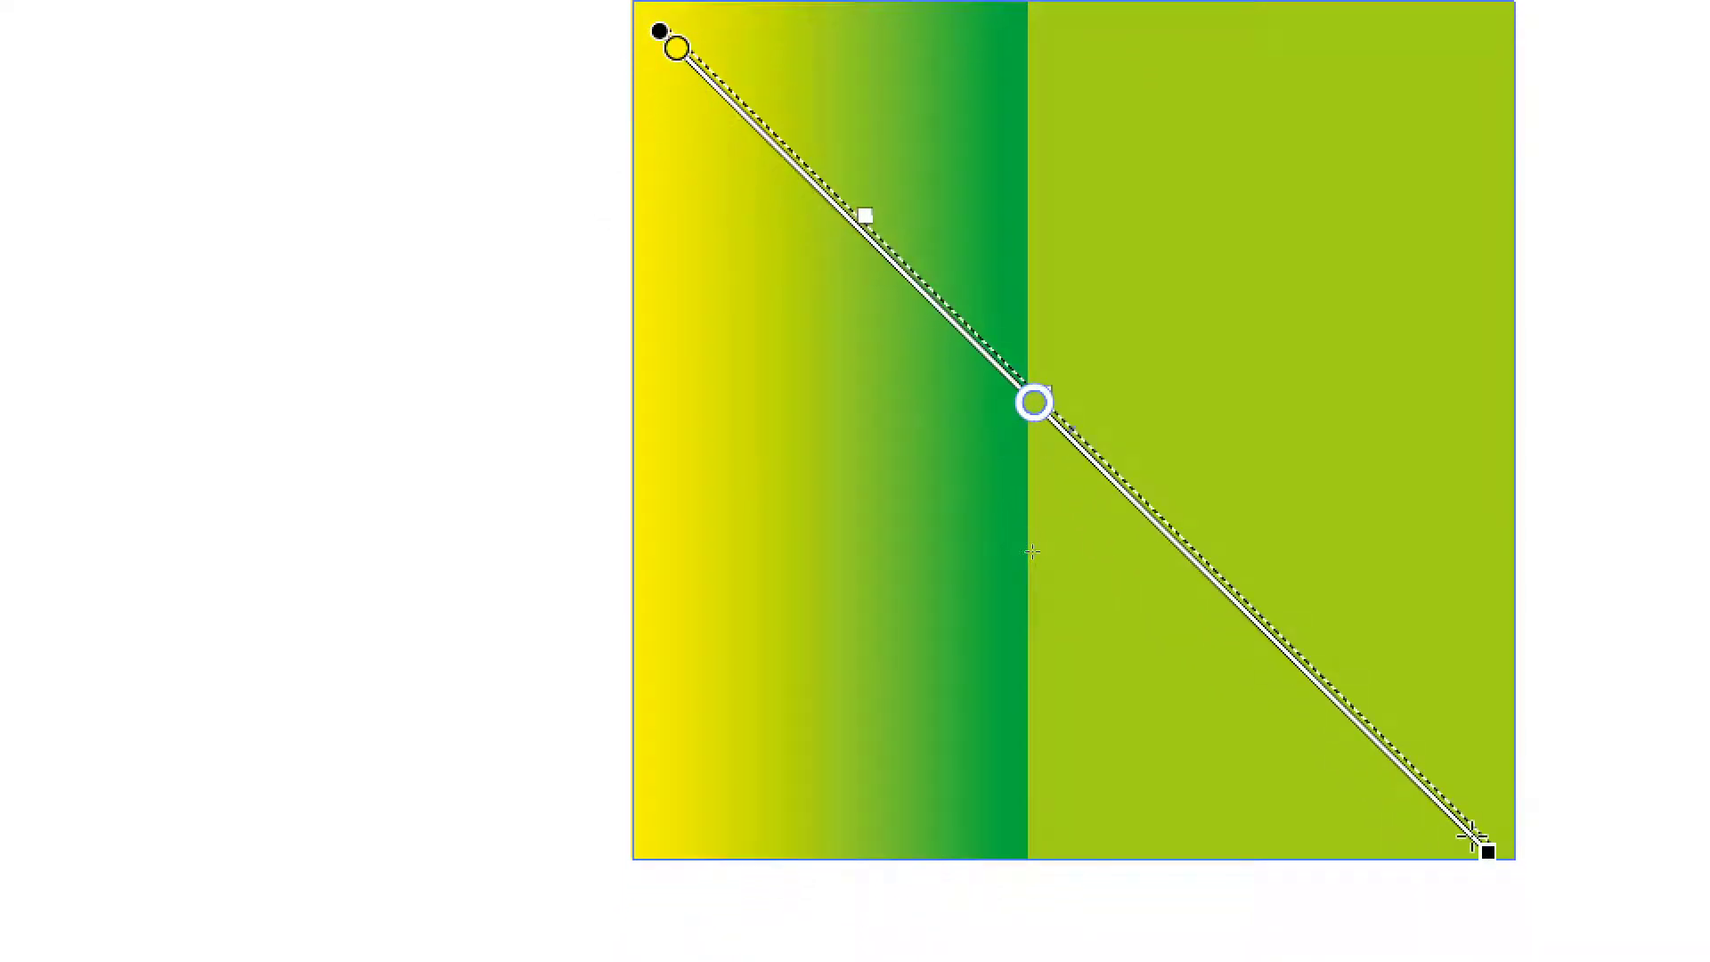
left_click_drag(1471, 837, 1483, 846)
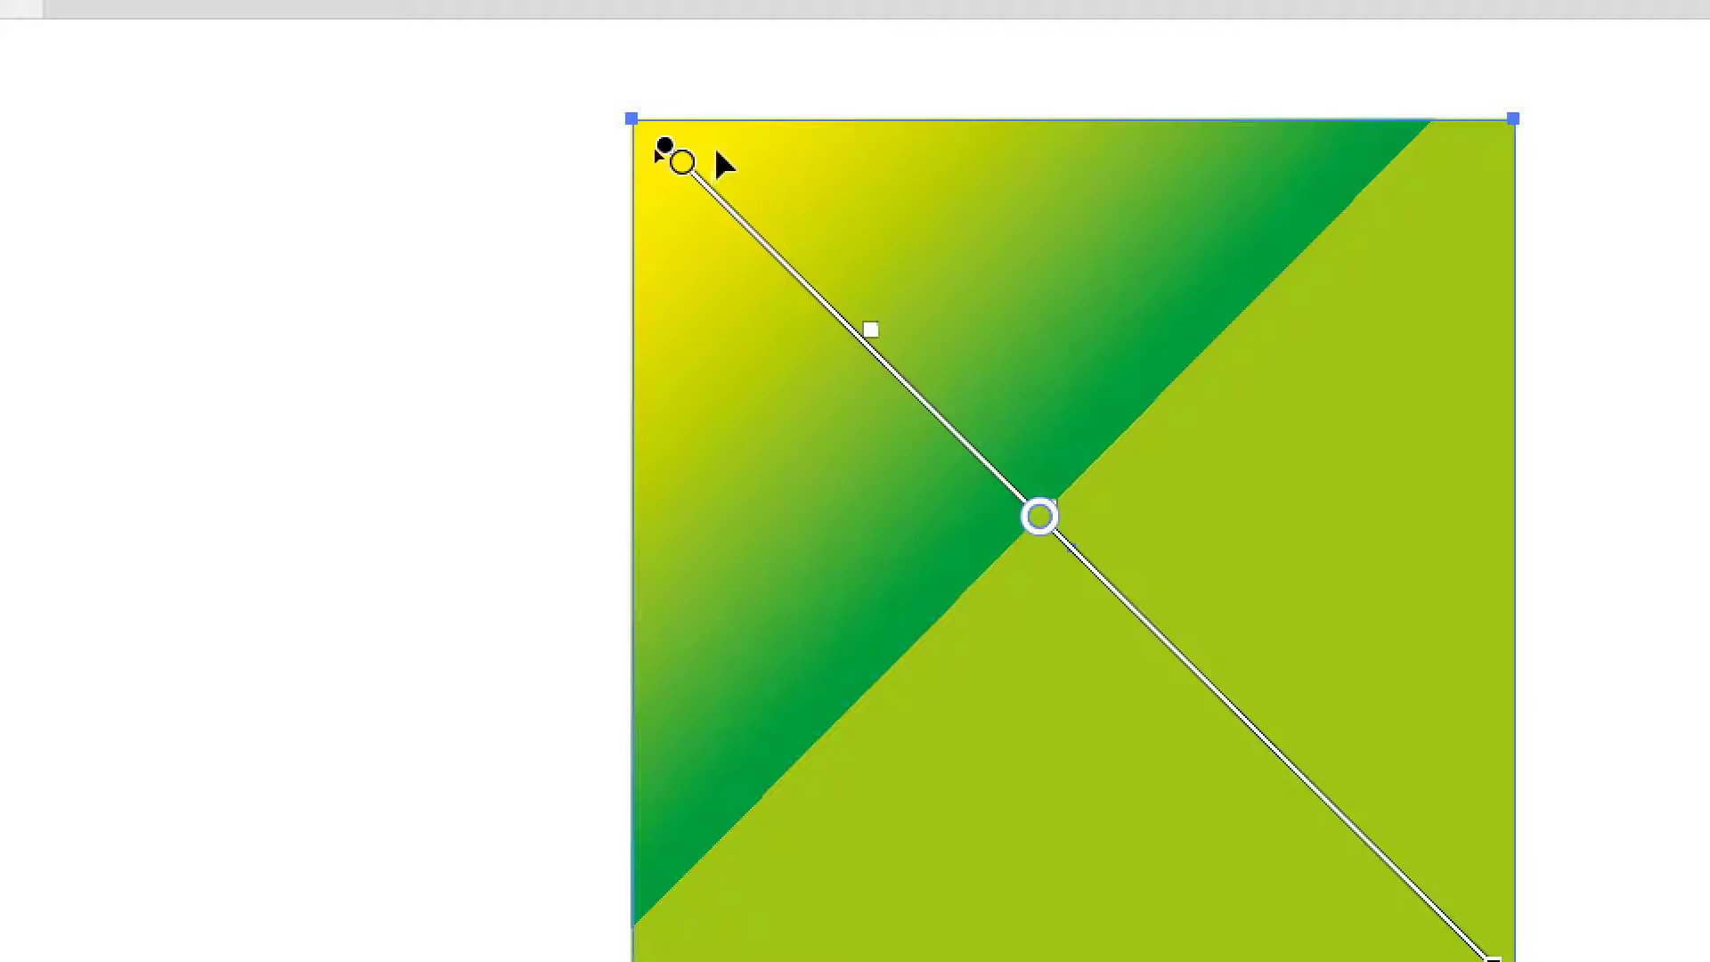
left_click_drag(818, 205, 1016, 365)
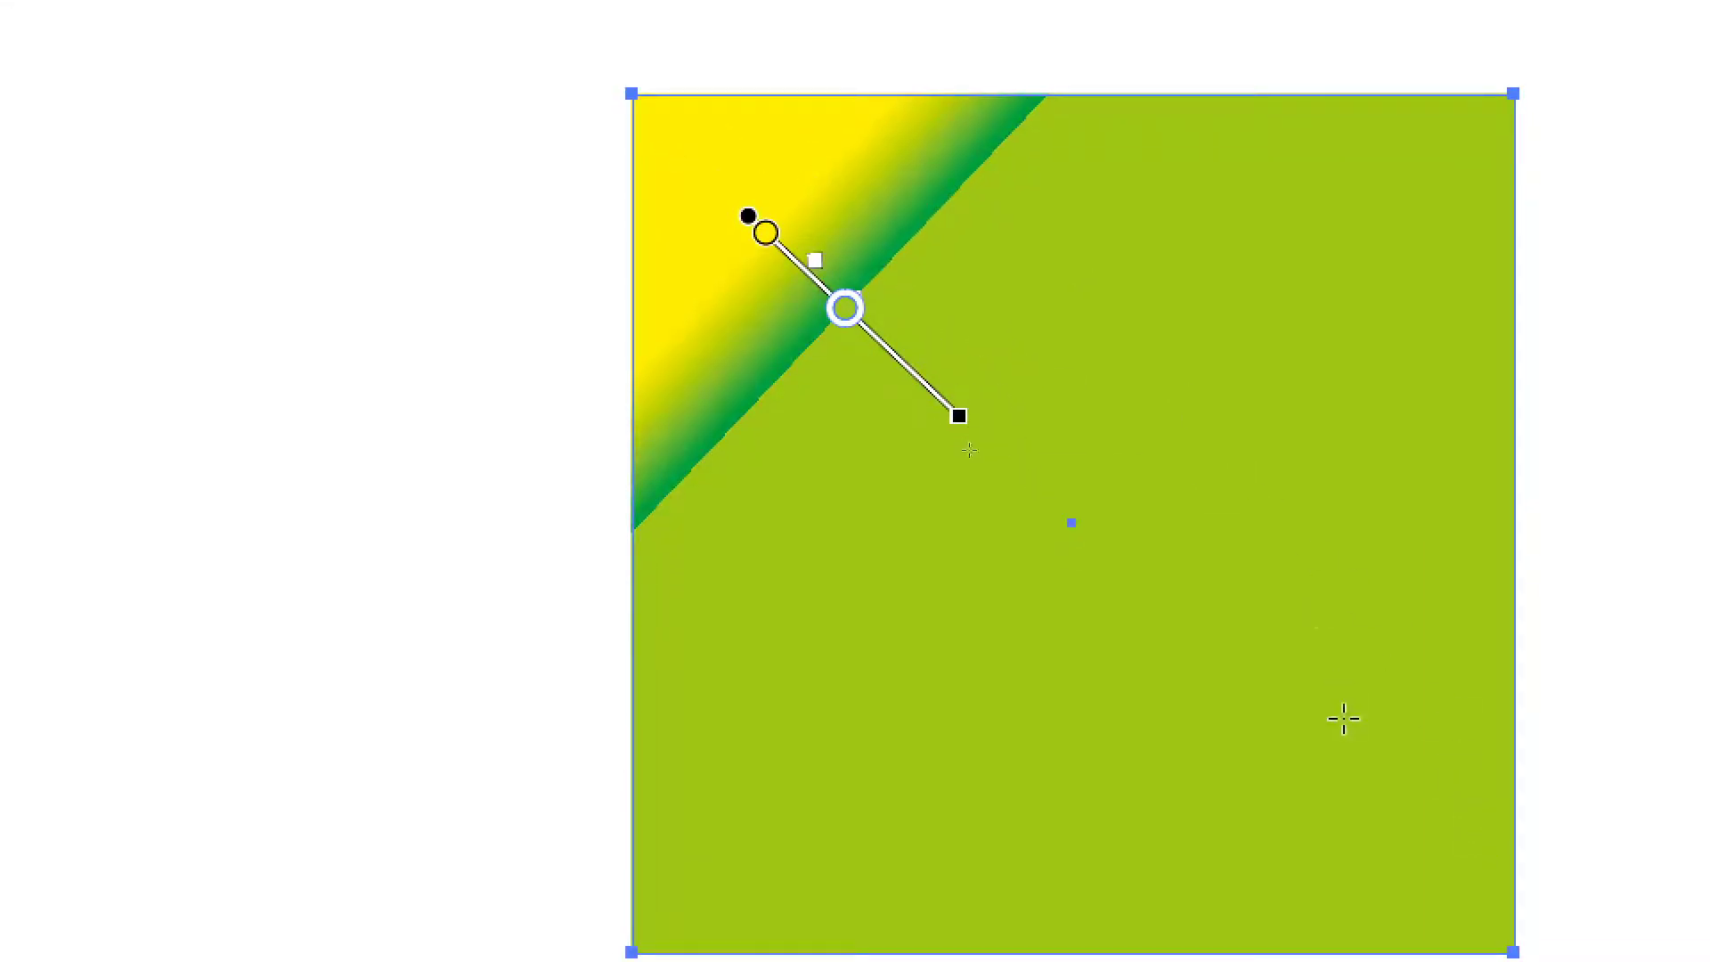
left_click_drag(647, 117, 1199, 654)
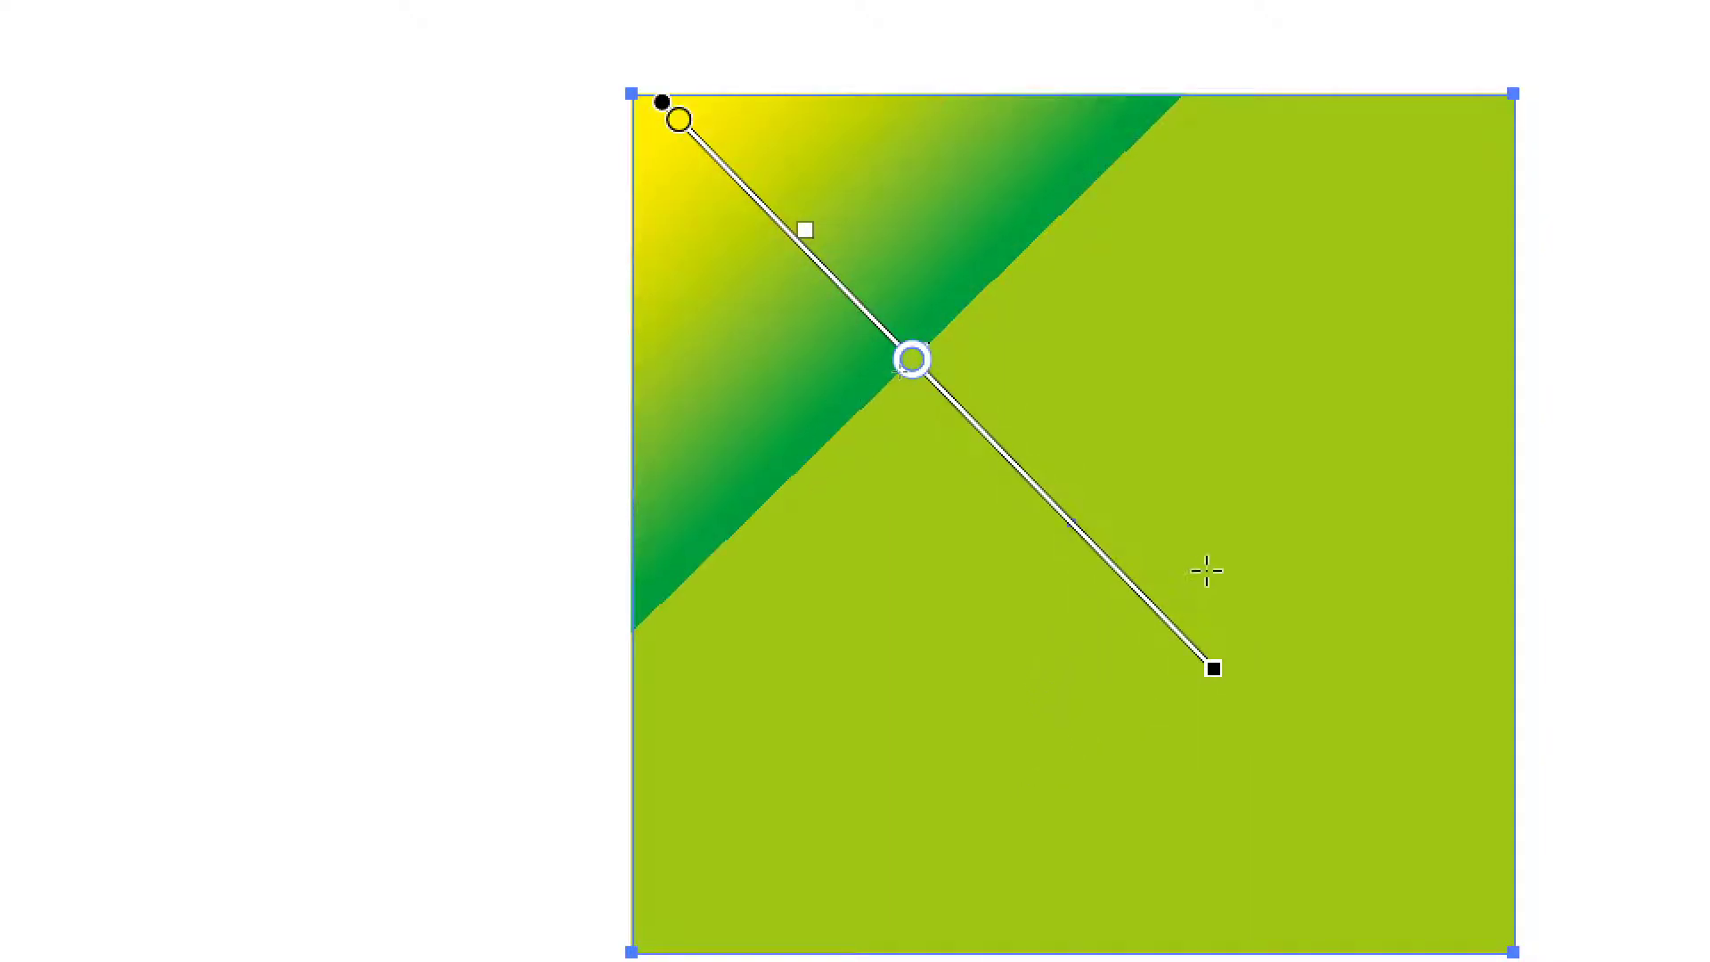
- Find the Hide Gradient Annotator command without applying it, and deselect the square
key("ctrl")
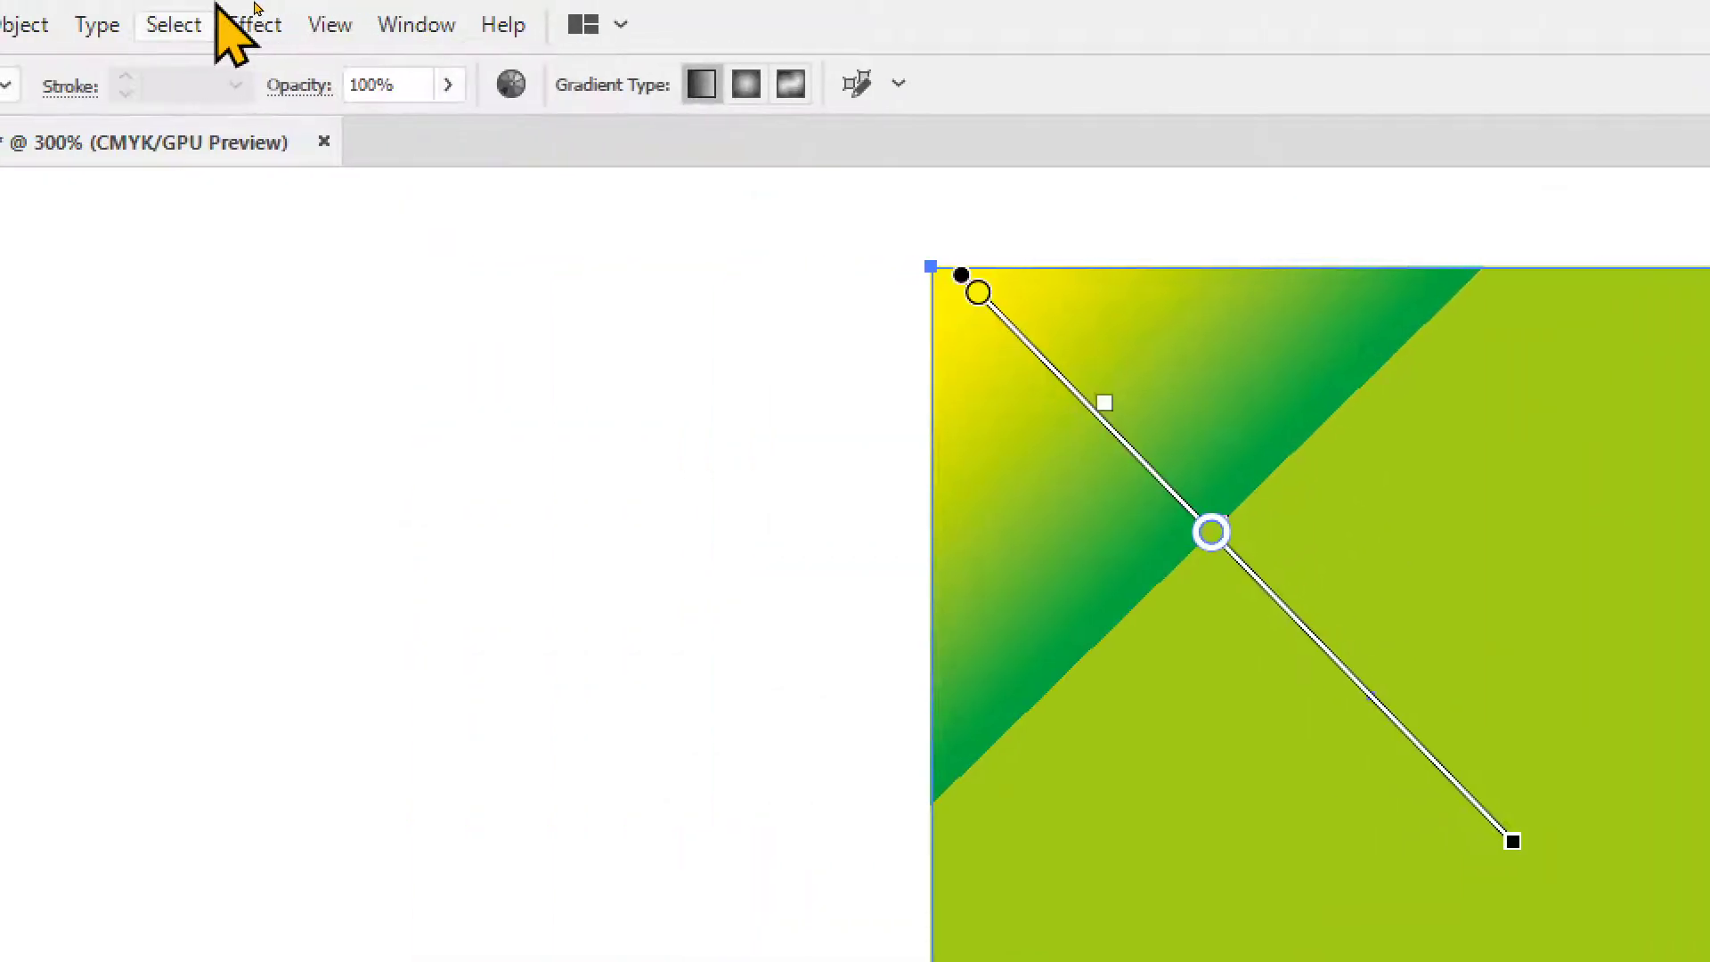
left_click(314, 14)
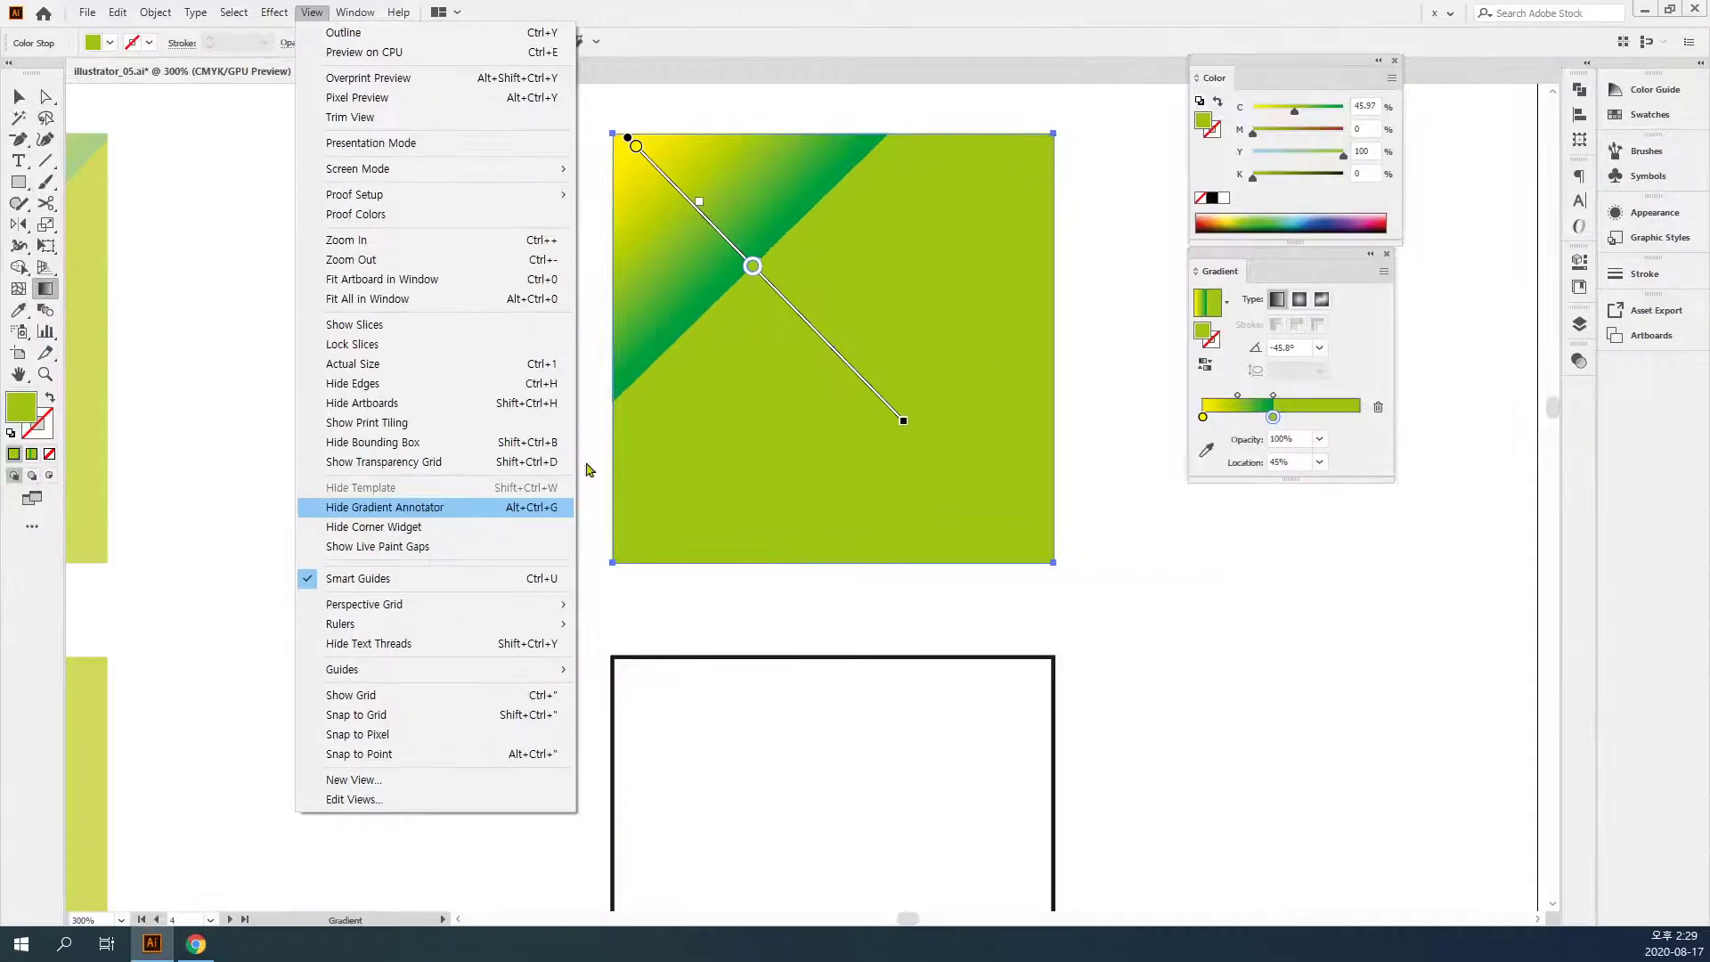
key("Escape")
key("v")
left_click(378, 298)
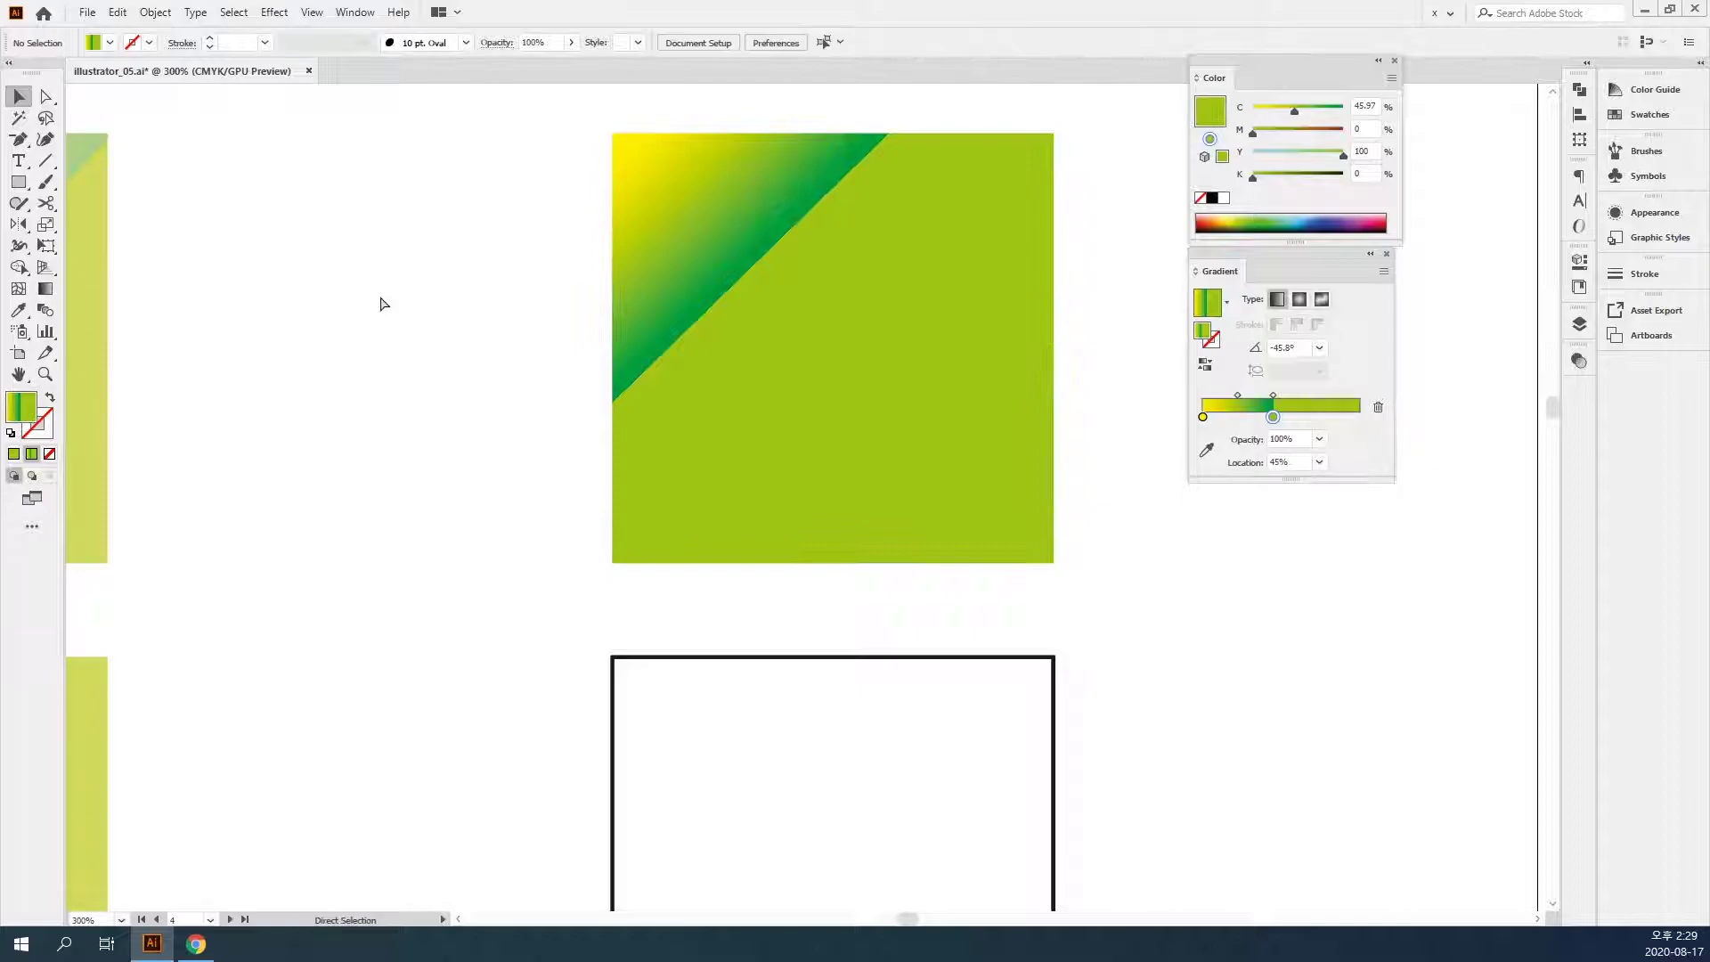
- Move the square with the hard-edged diagonal gradient next to its faded sample
key("ctrl+minus")
key("ctrl+minus")
left_click_drag(784, 411, 586, 430)
scroll(788, 498, "down", 4)
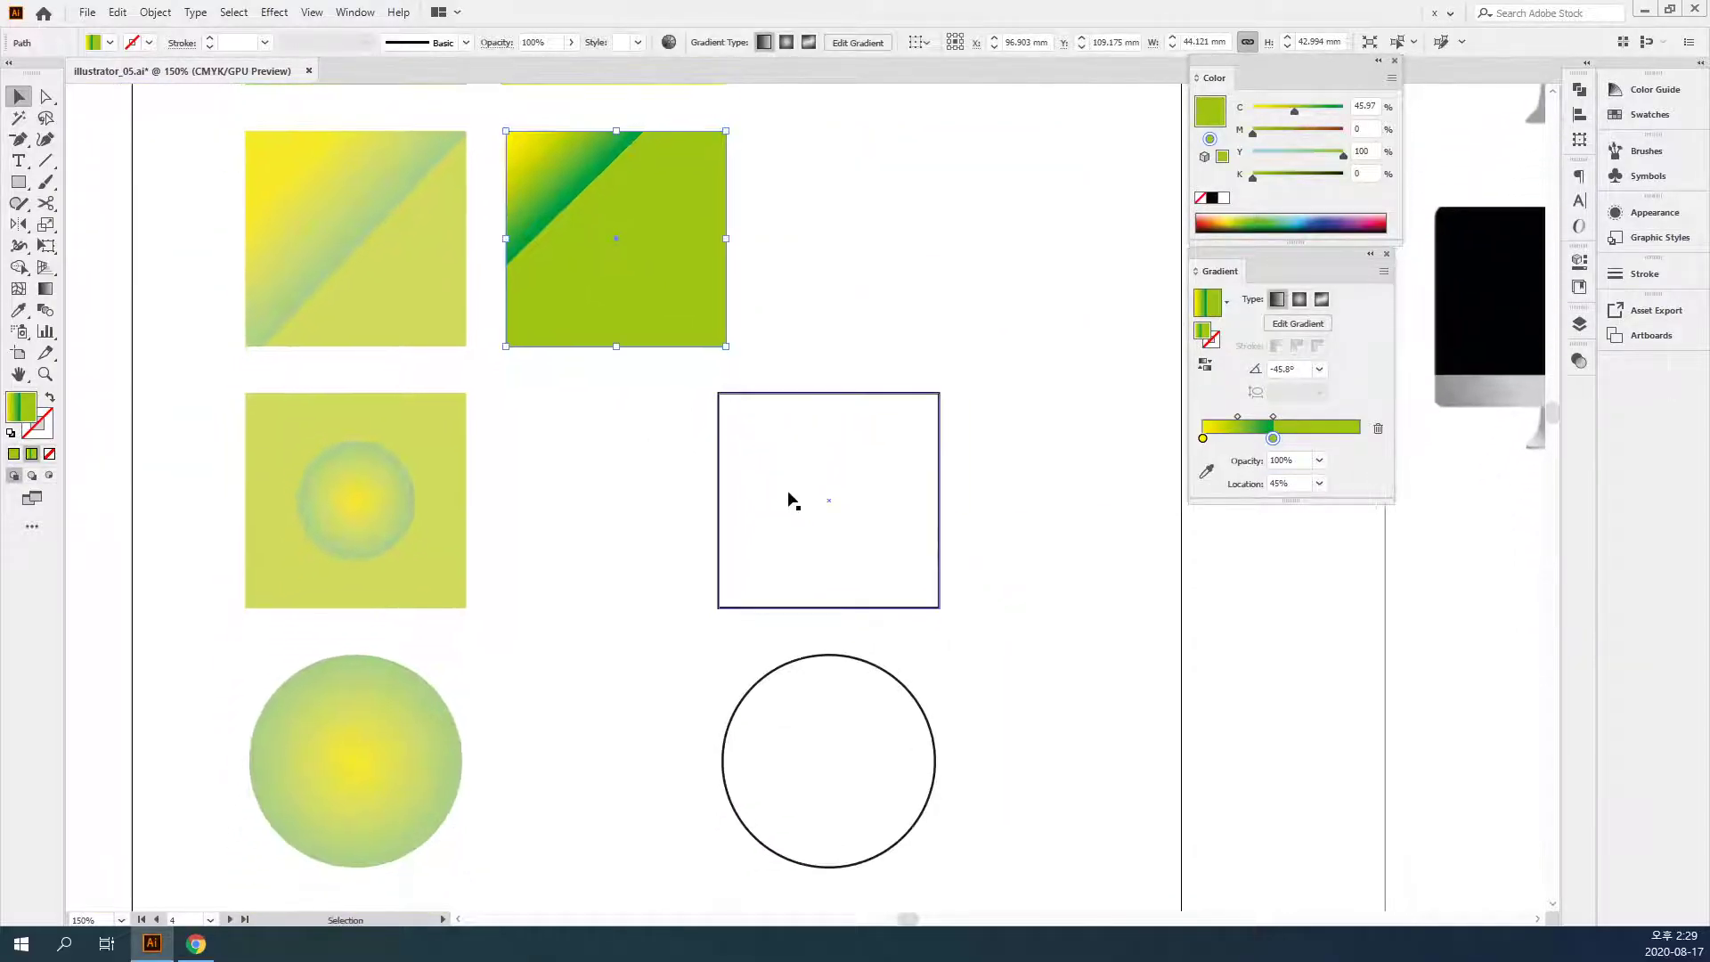
- Fill the remaining outlined square with the hard-edged gradient by sampling the diagonal-gradient square with the Eyedropper
left_click(788, 499)
key("i")
left_click(648, 259)
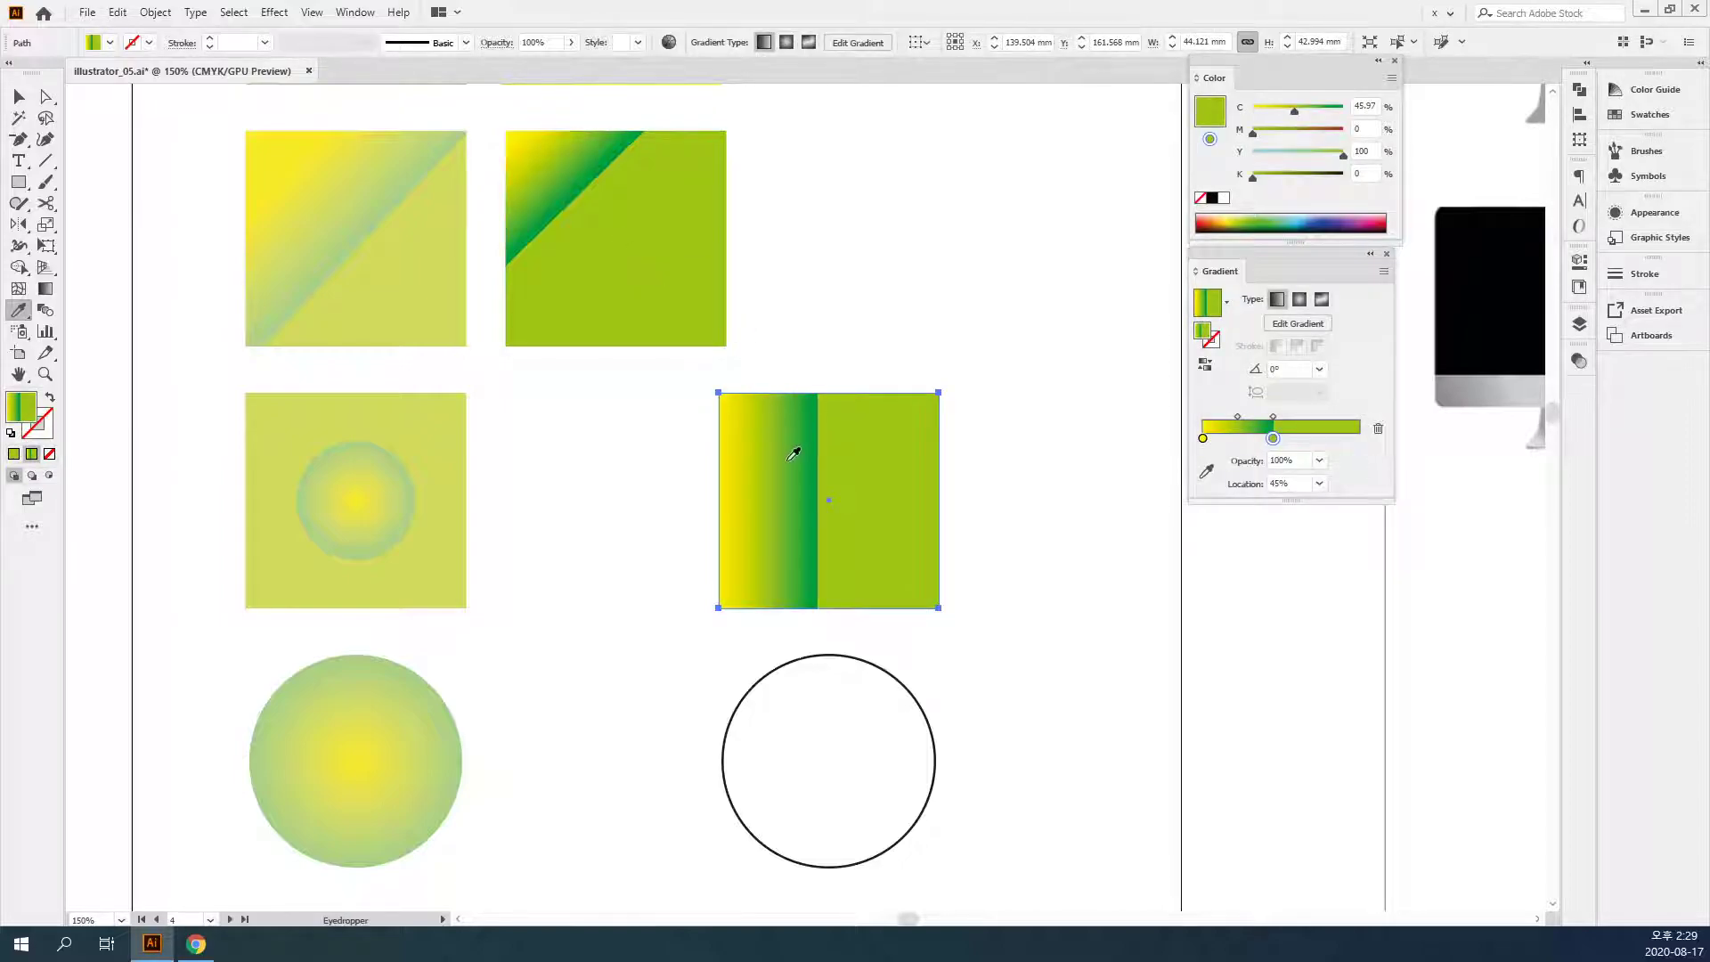
- Compare the Radial and Linear gradient types on the newly filled square and leave it set to Radial
key("ctrl+plus")
key("ctrl+plus")
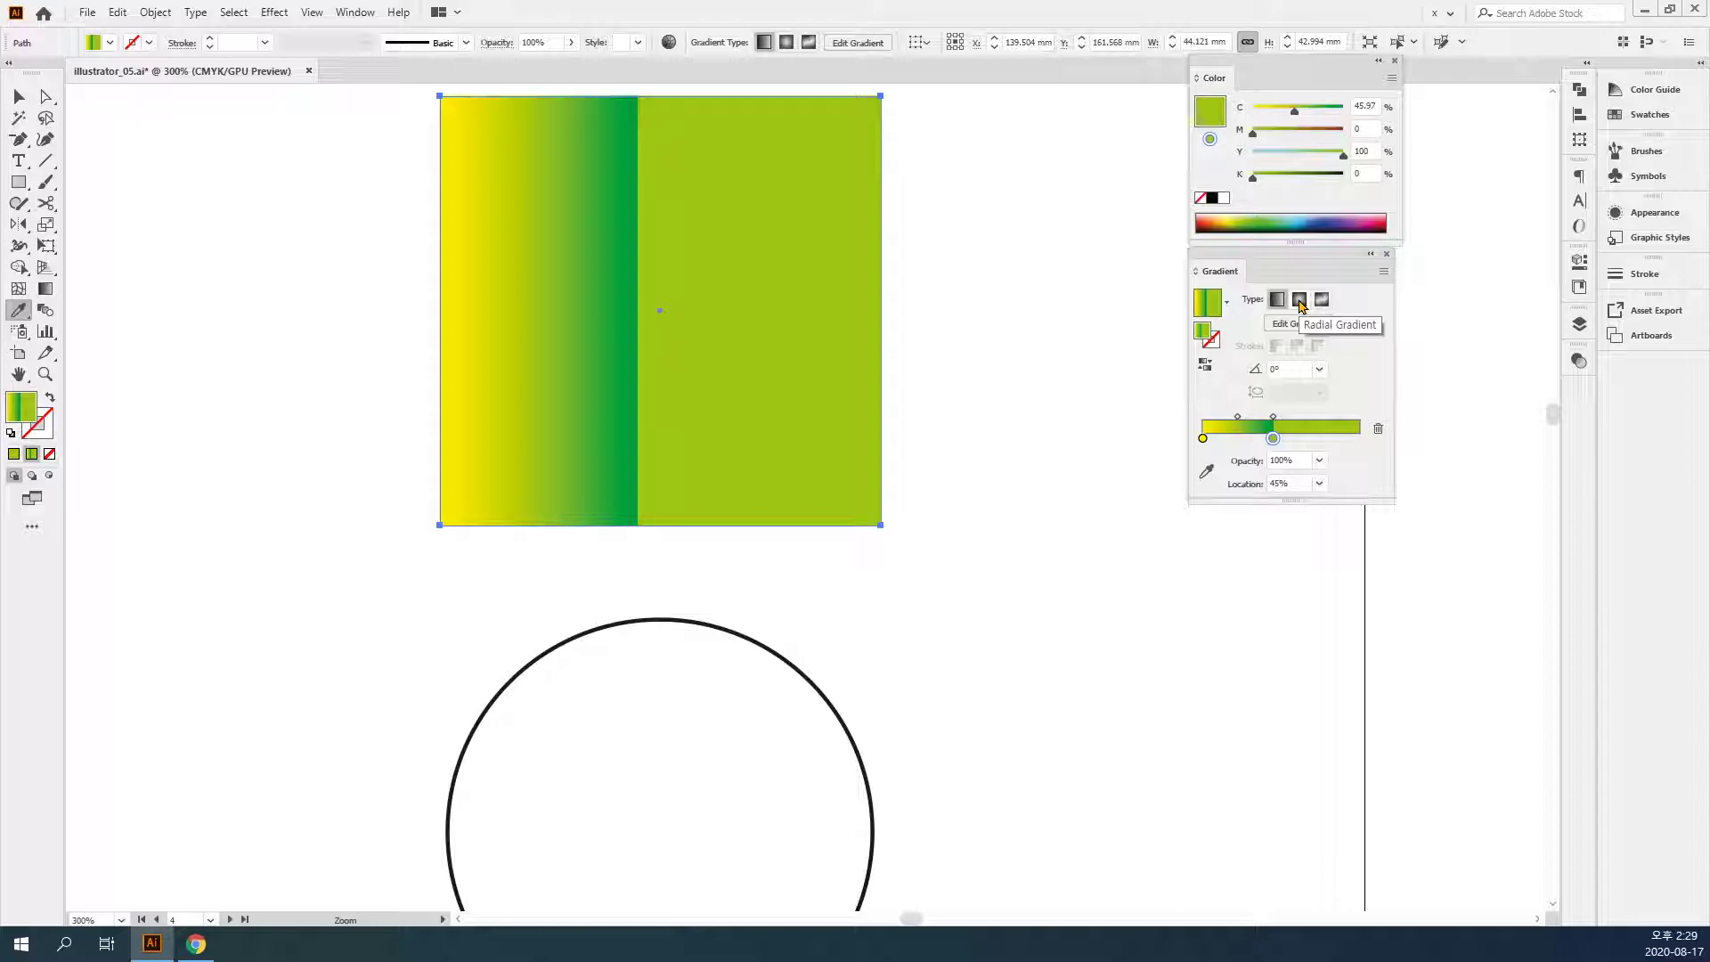
left_click(1300, 303)
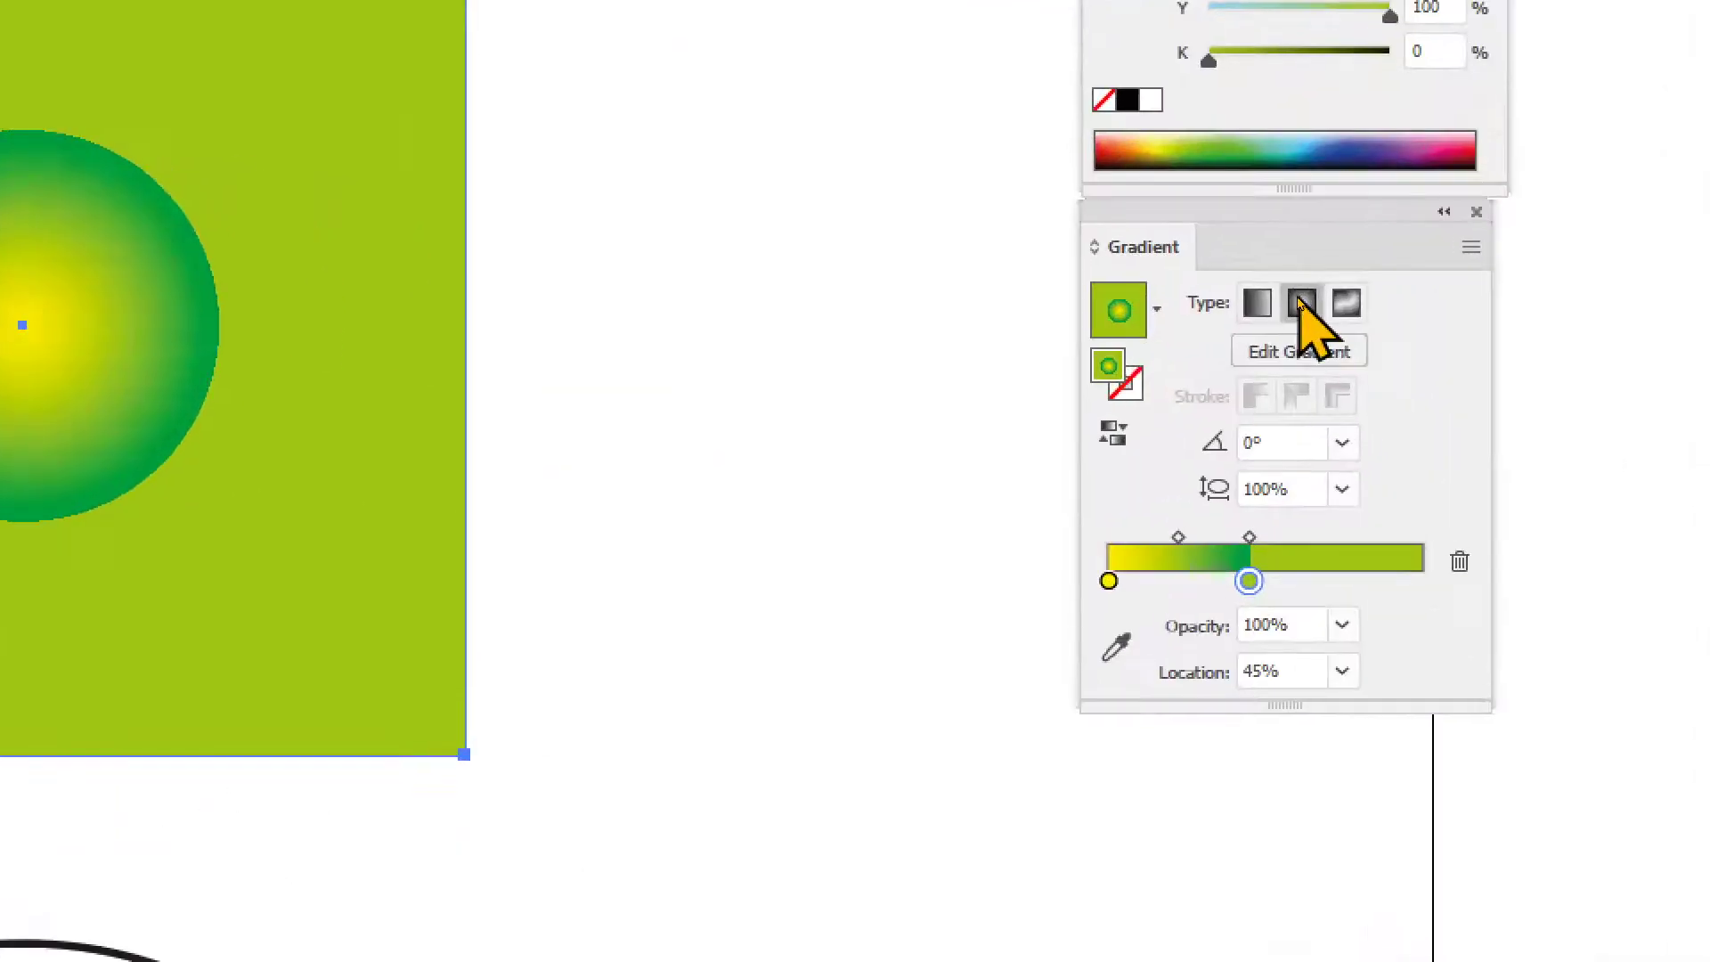
left_click(1262, 304)
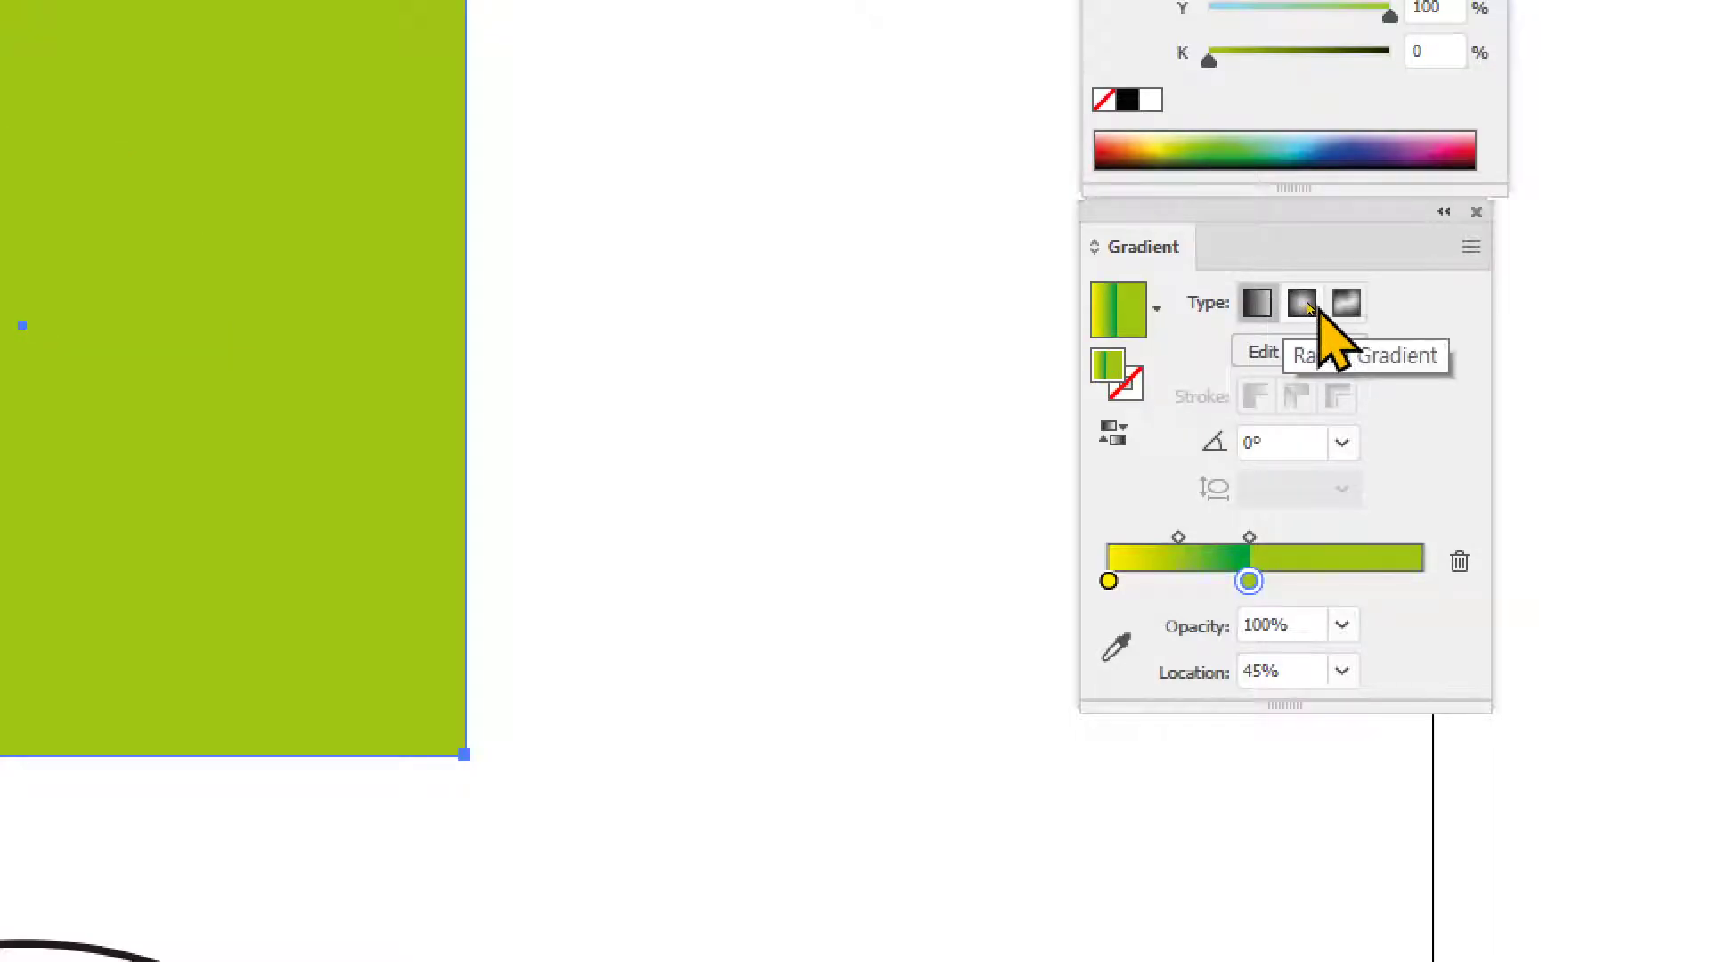
left_click(1304, 304)
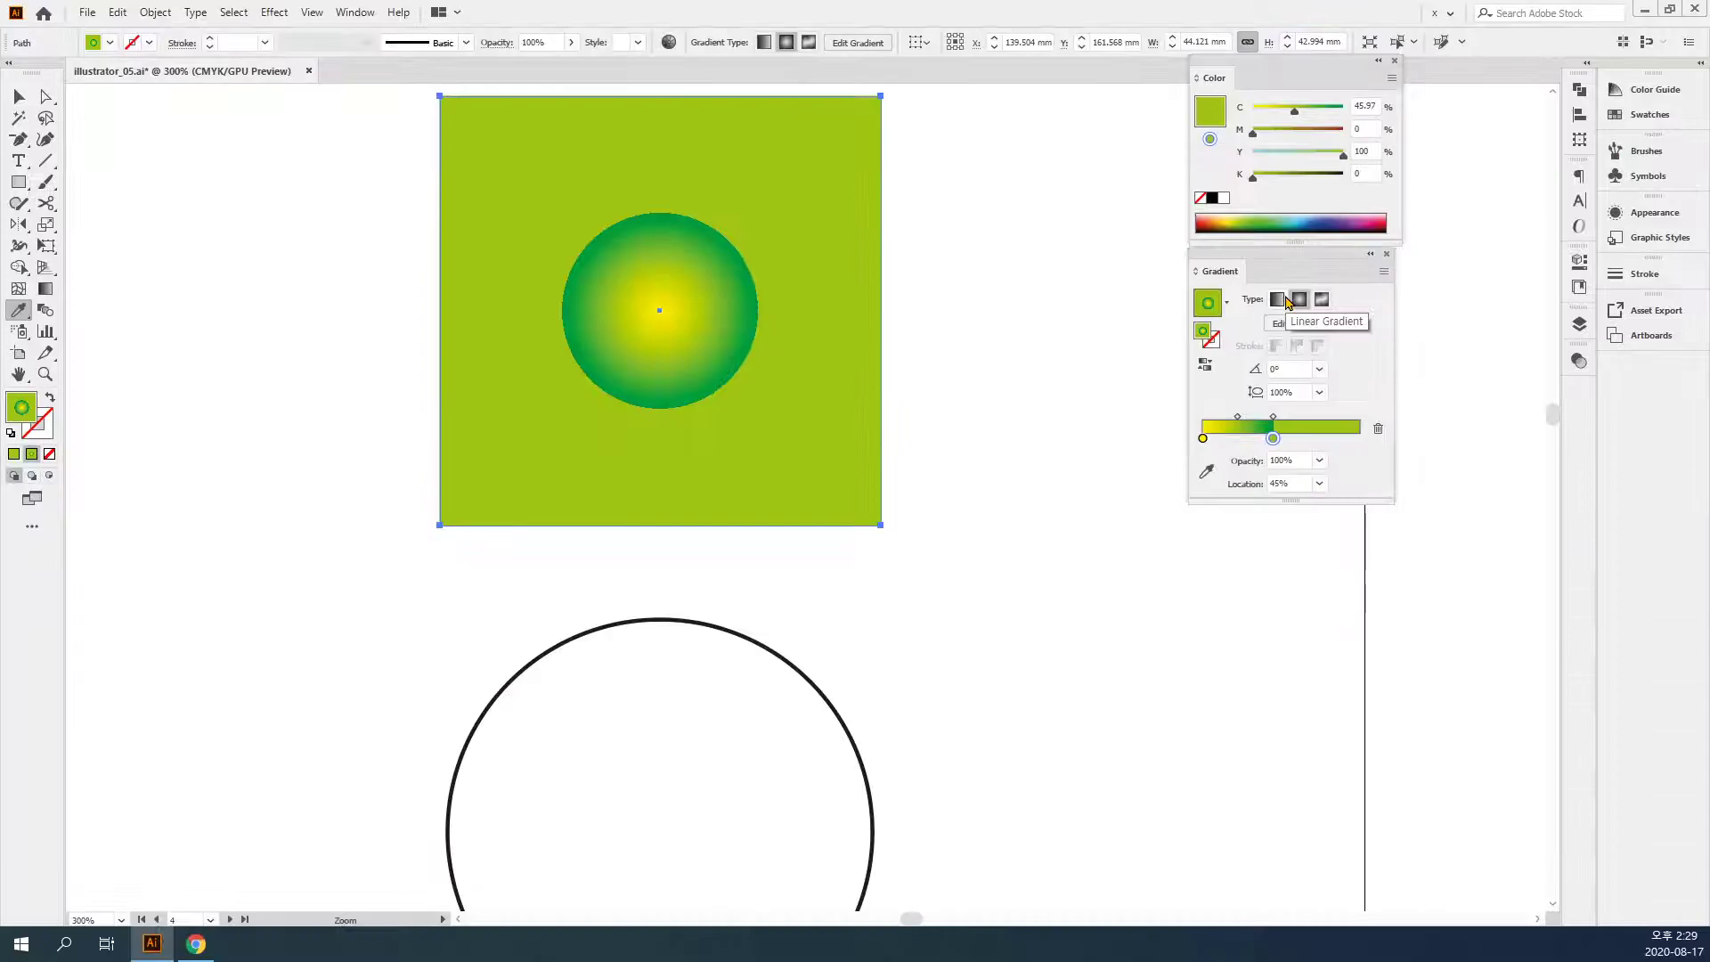
- Move the radial-gradient square and the outlined circle below it next to their faded samples
key("ctrl+minus")
key("ctrl+minus")
key("v")
left_click_drag(837, 509, 641, 501)
left_click_drag(764, 701, 628, 726)
- Fill the moved circle with the yellow-green gradient sampled from the uppermost square, and change its gradient type to Radial
scroll(679, 530, "up", 5)
key("i")
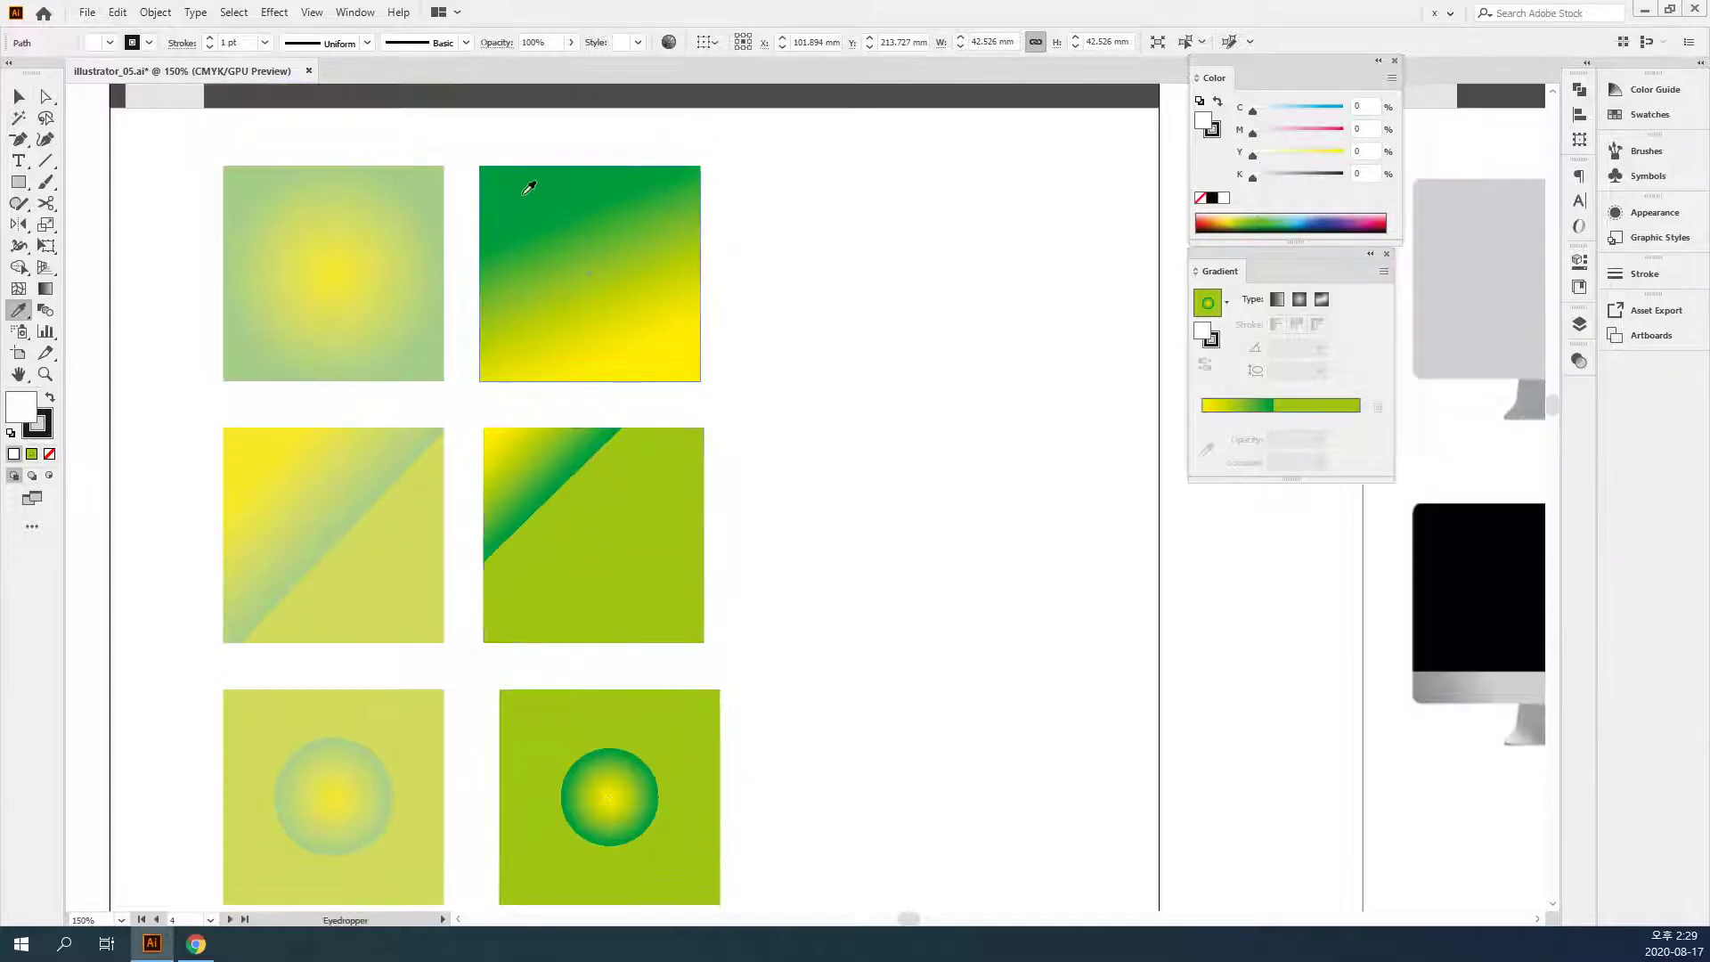
left_click(568, 251)
scroll(706, 717, "down", 5)
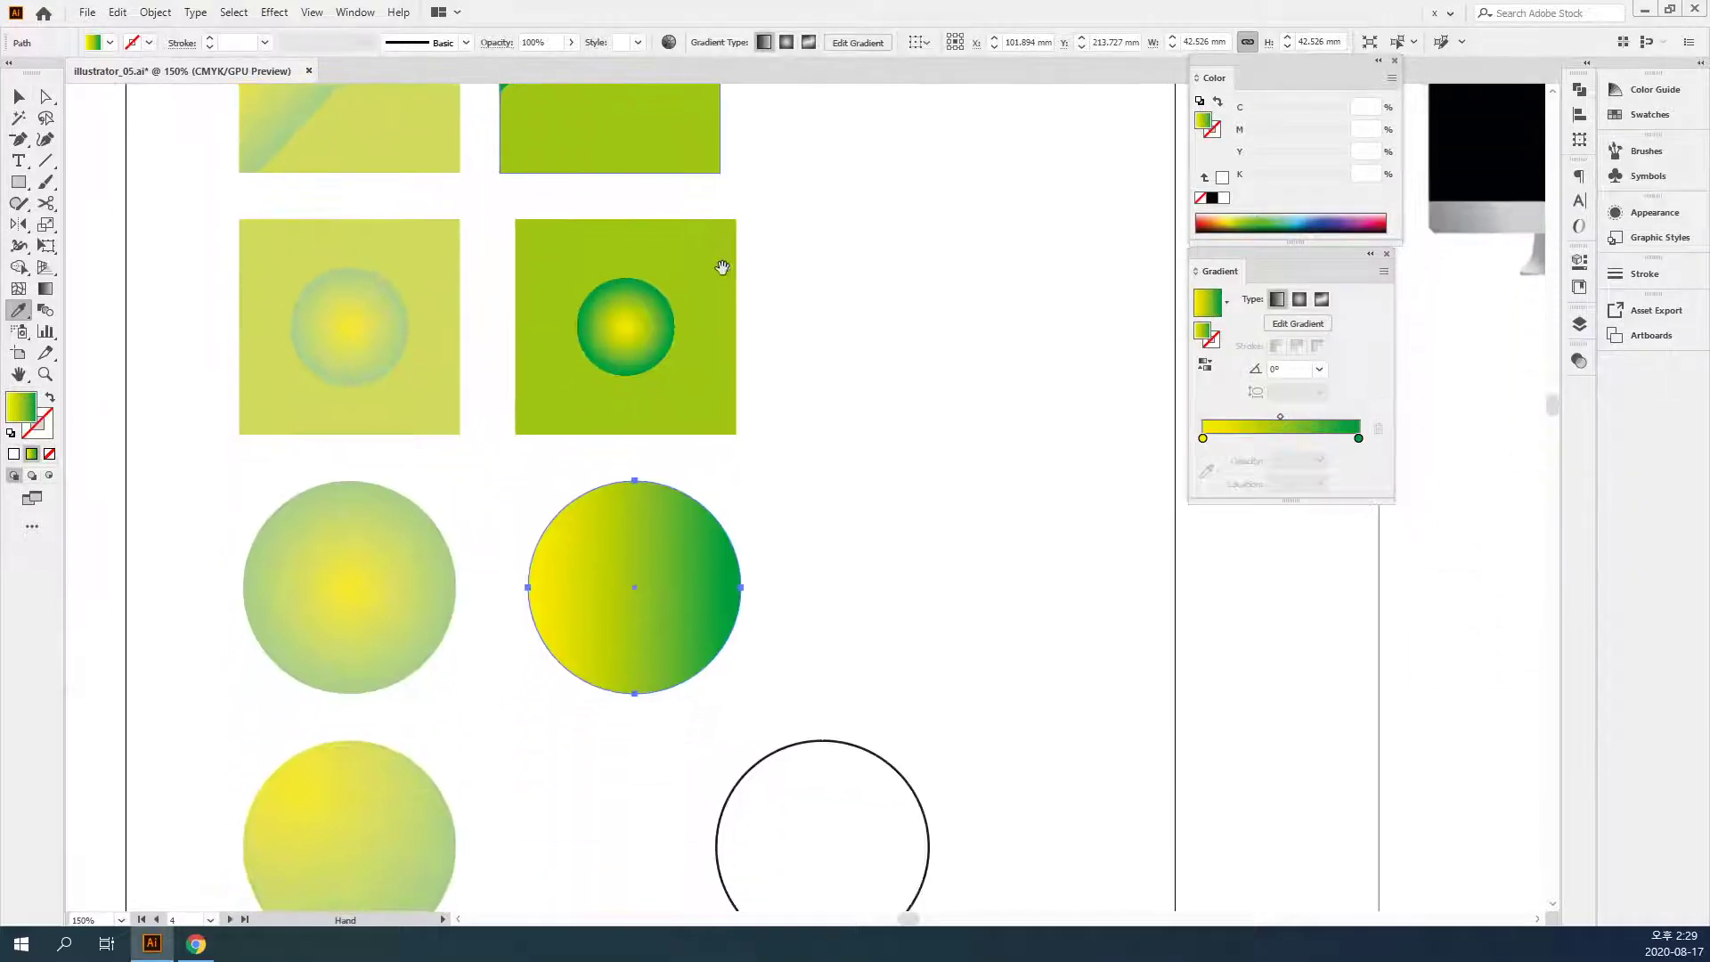
left_click_drag(274, 477, 295, 363)
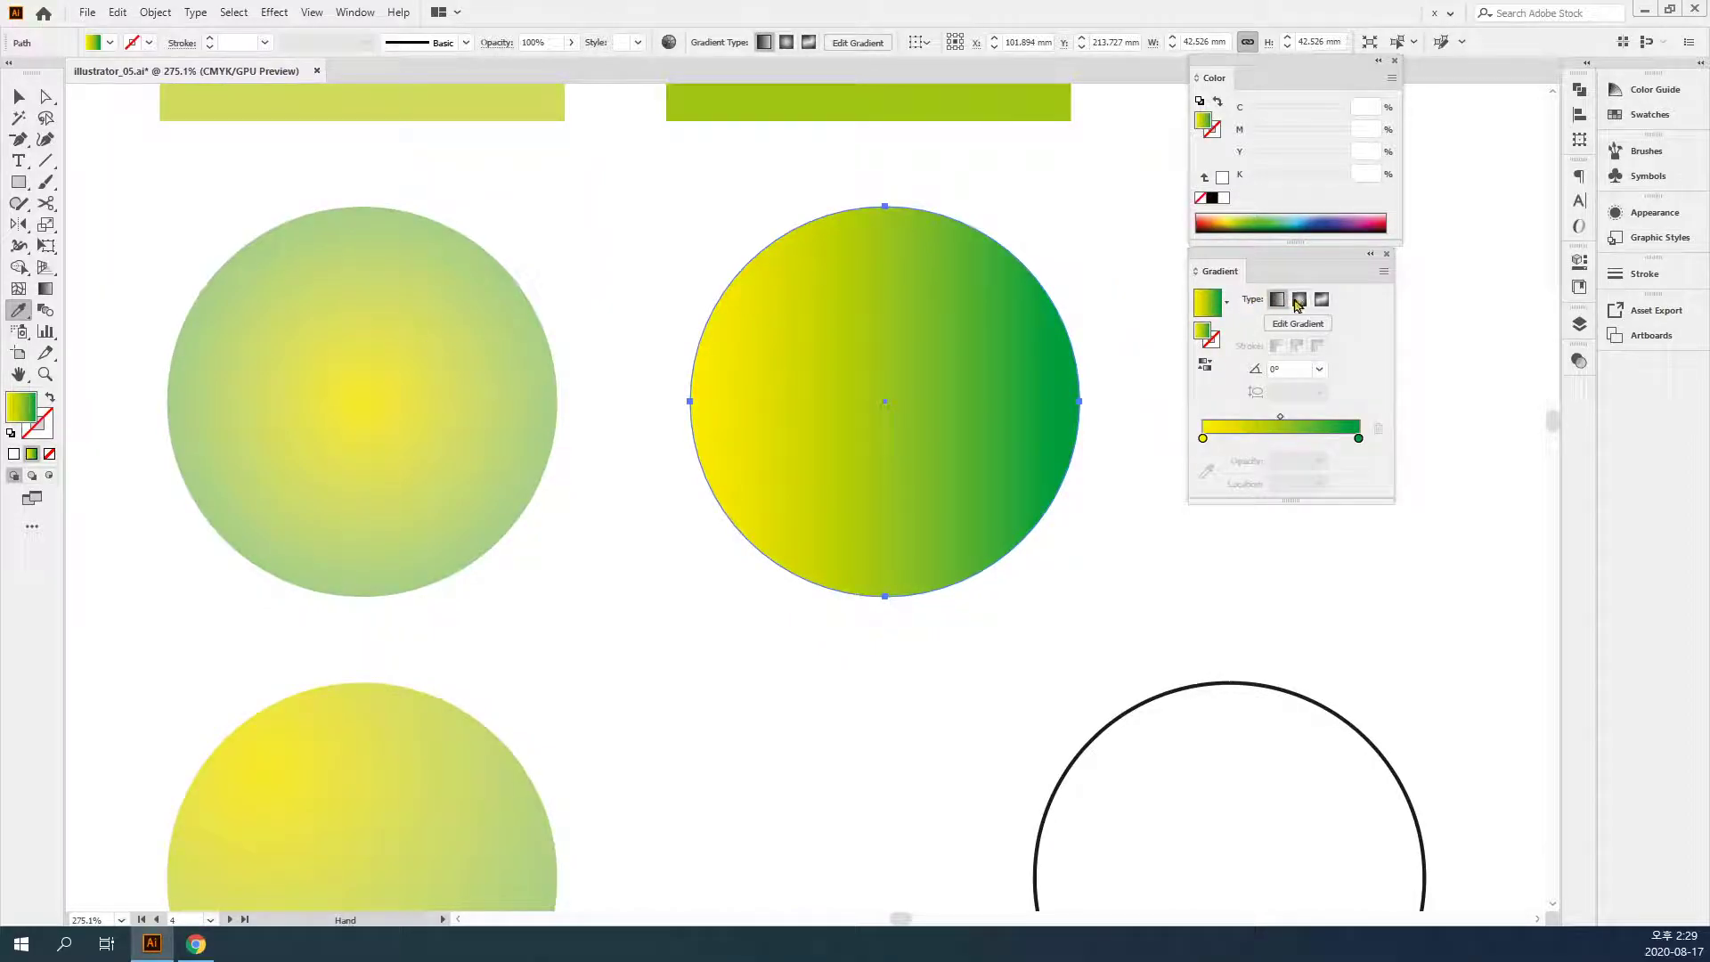
left_click(1299, 301)
- Move the last outlined circle next to its sample and fill it with the radial gradient sampled from the circle above
key("v")
left_click_drag(889, 300, 862, 483)
key("i")
left_click(905, 188)
key("ctrl")
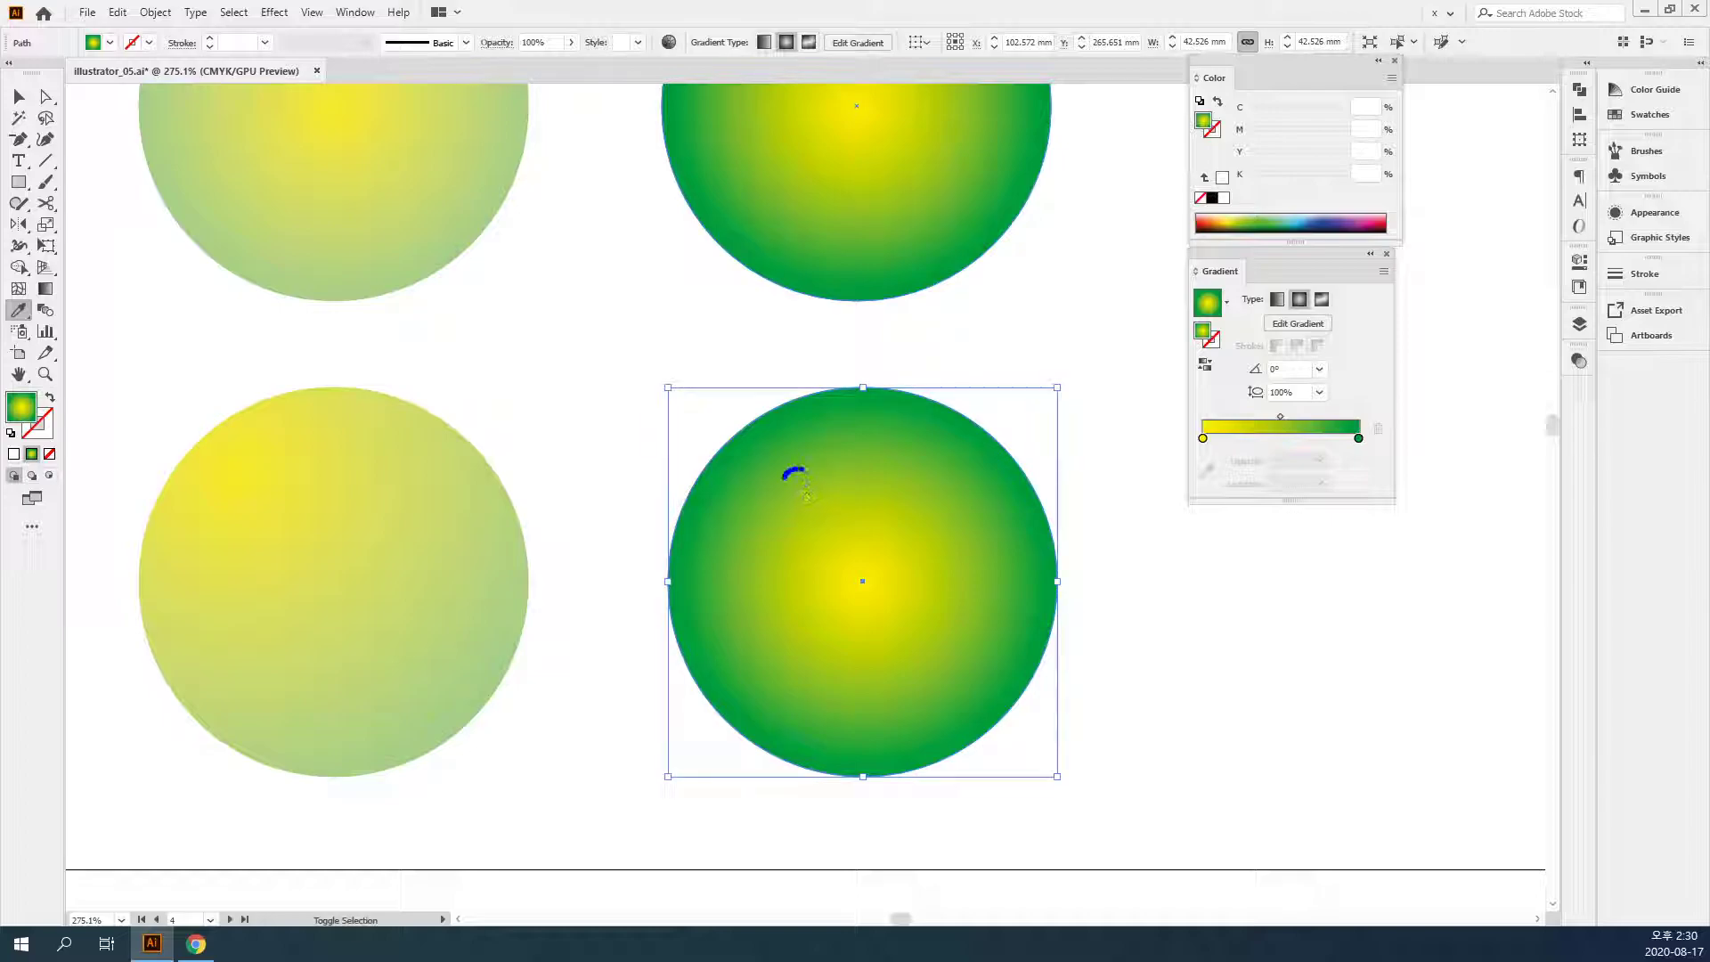
left_click_drag(810, 485, 917, 628)
left_click_drag(866, 621, 948, 654)
left_click_drag(934, 607, 948, 654)
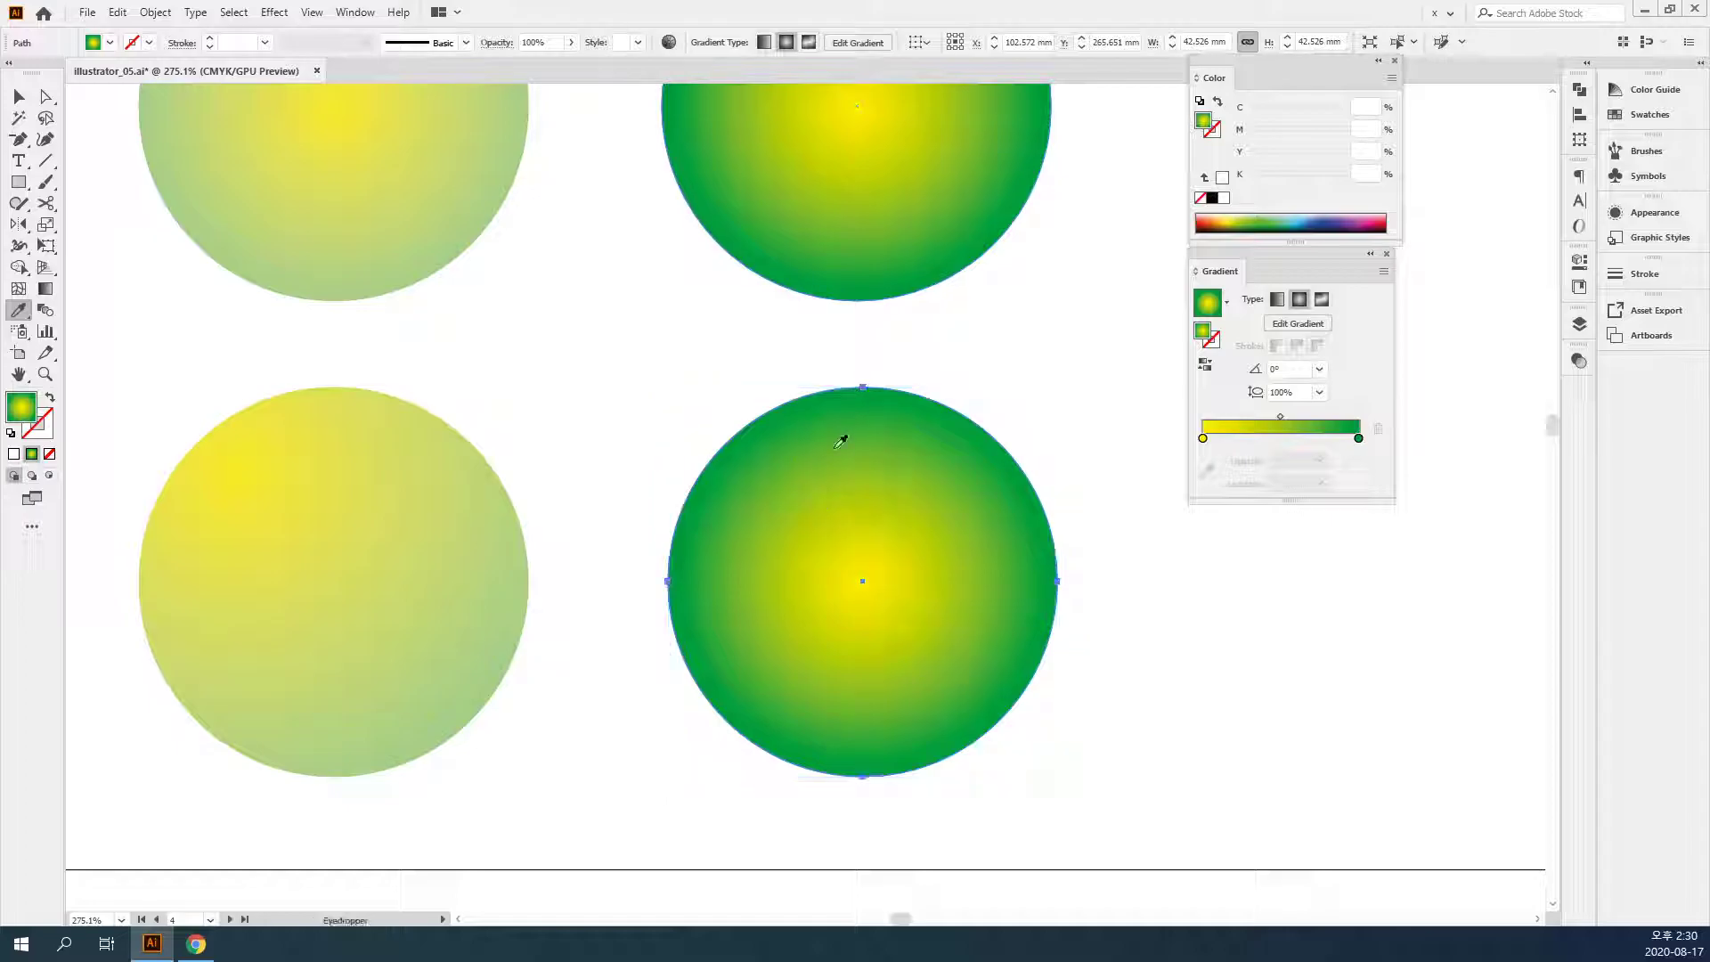
- Redraw the lower circle's radial gradient with the Gradient tool, from above and left of its center to its lower-right edge
left_click(45, 289)
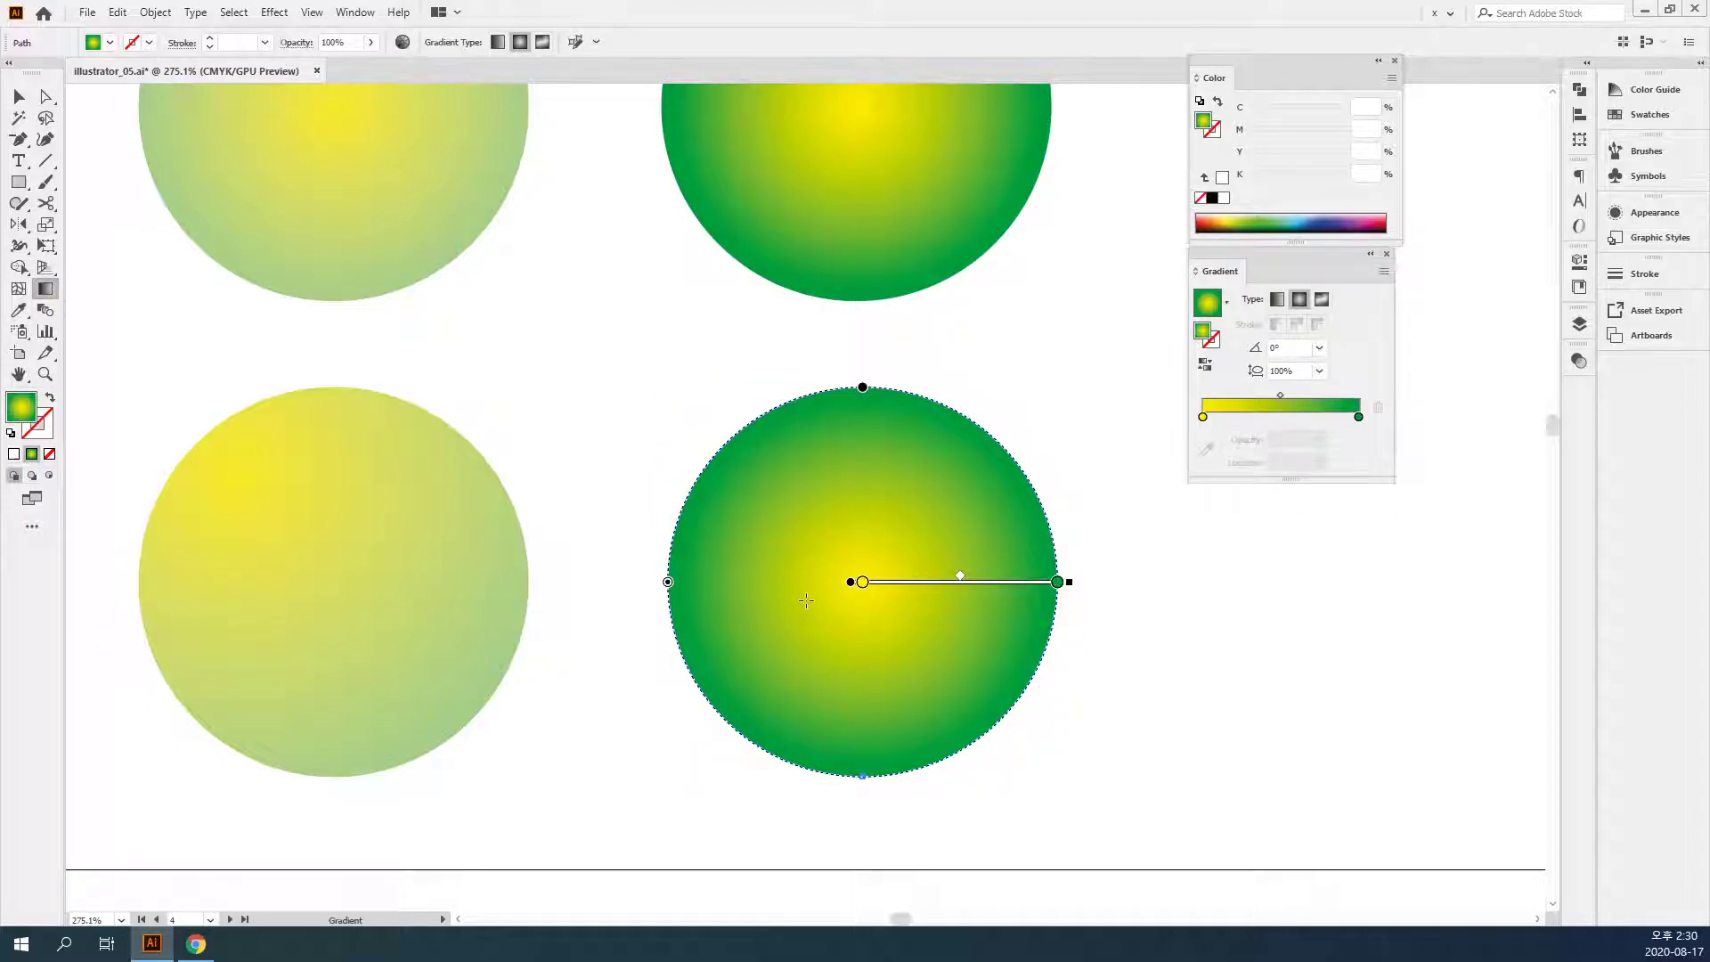
mouse_move(778, 475)
left_mouse_down()
mouse_move(906, 570)
mouse_move(816, 504)
mouse_move(875, 472)
mouse_move(926, 622)
left_mouse_up()
mouse_move(921, 529)
left_click_drag(1011, 708, 1029, 720)
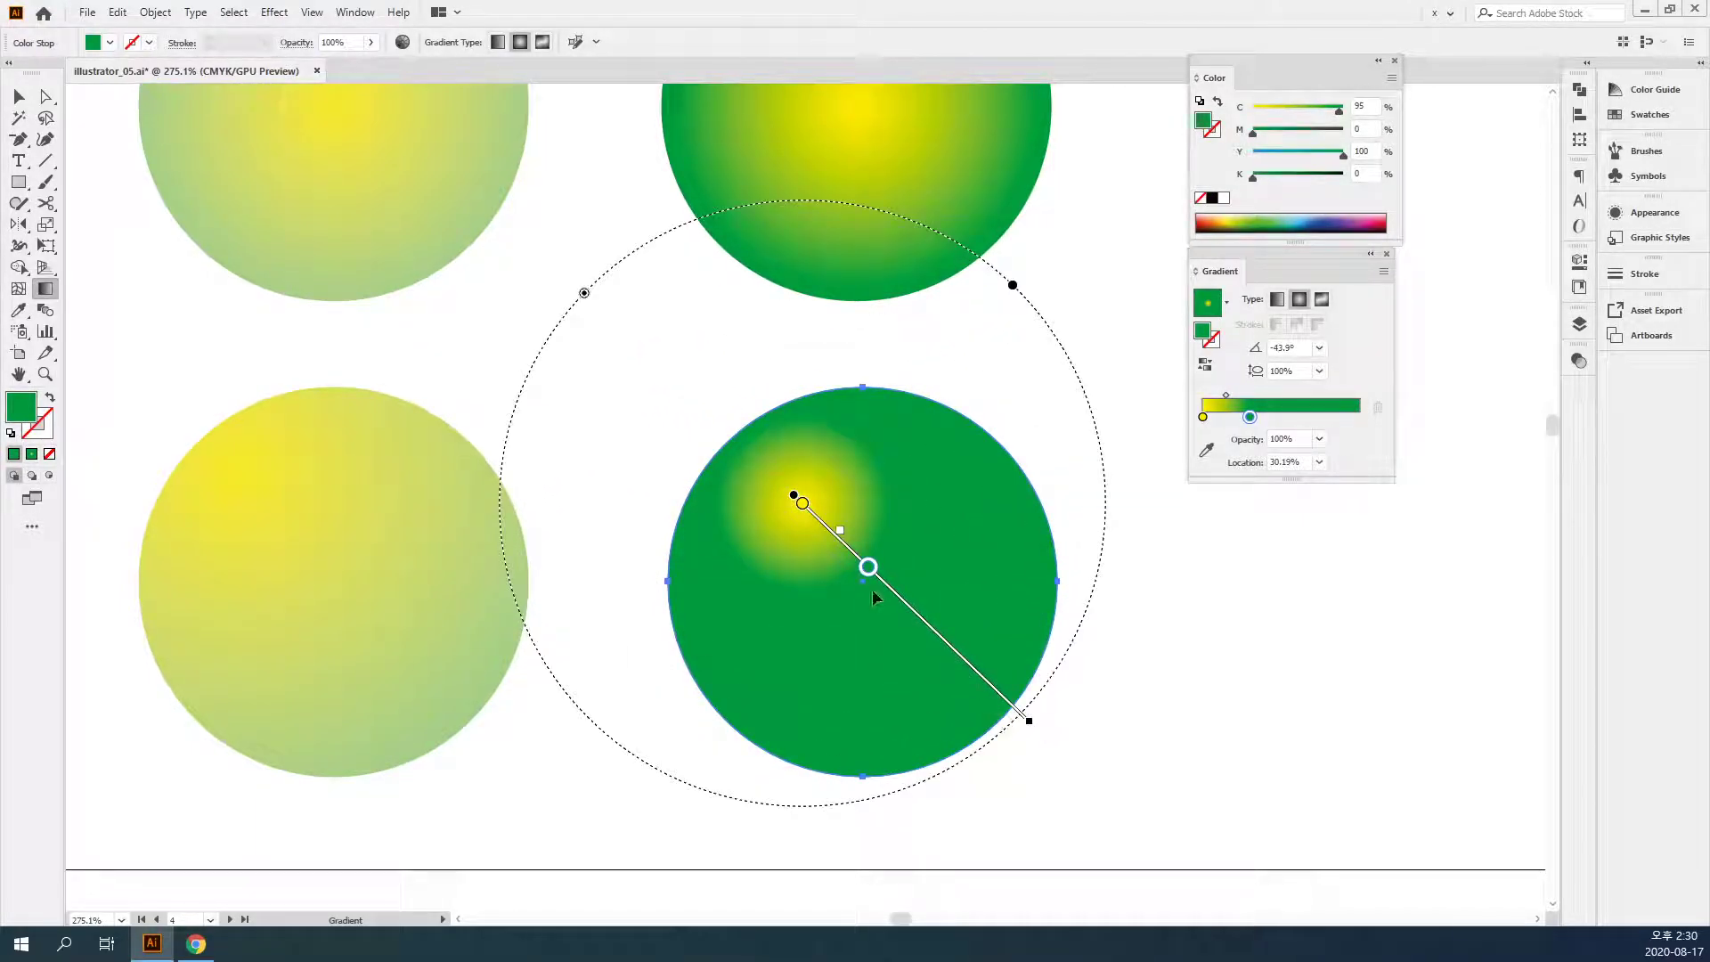
- Return the green stop to 100% and try to remove it from the two-color gradient
left_click_drag(1250, 419, 1449, 439)
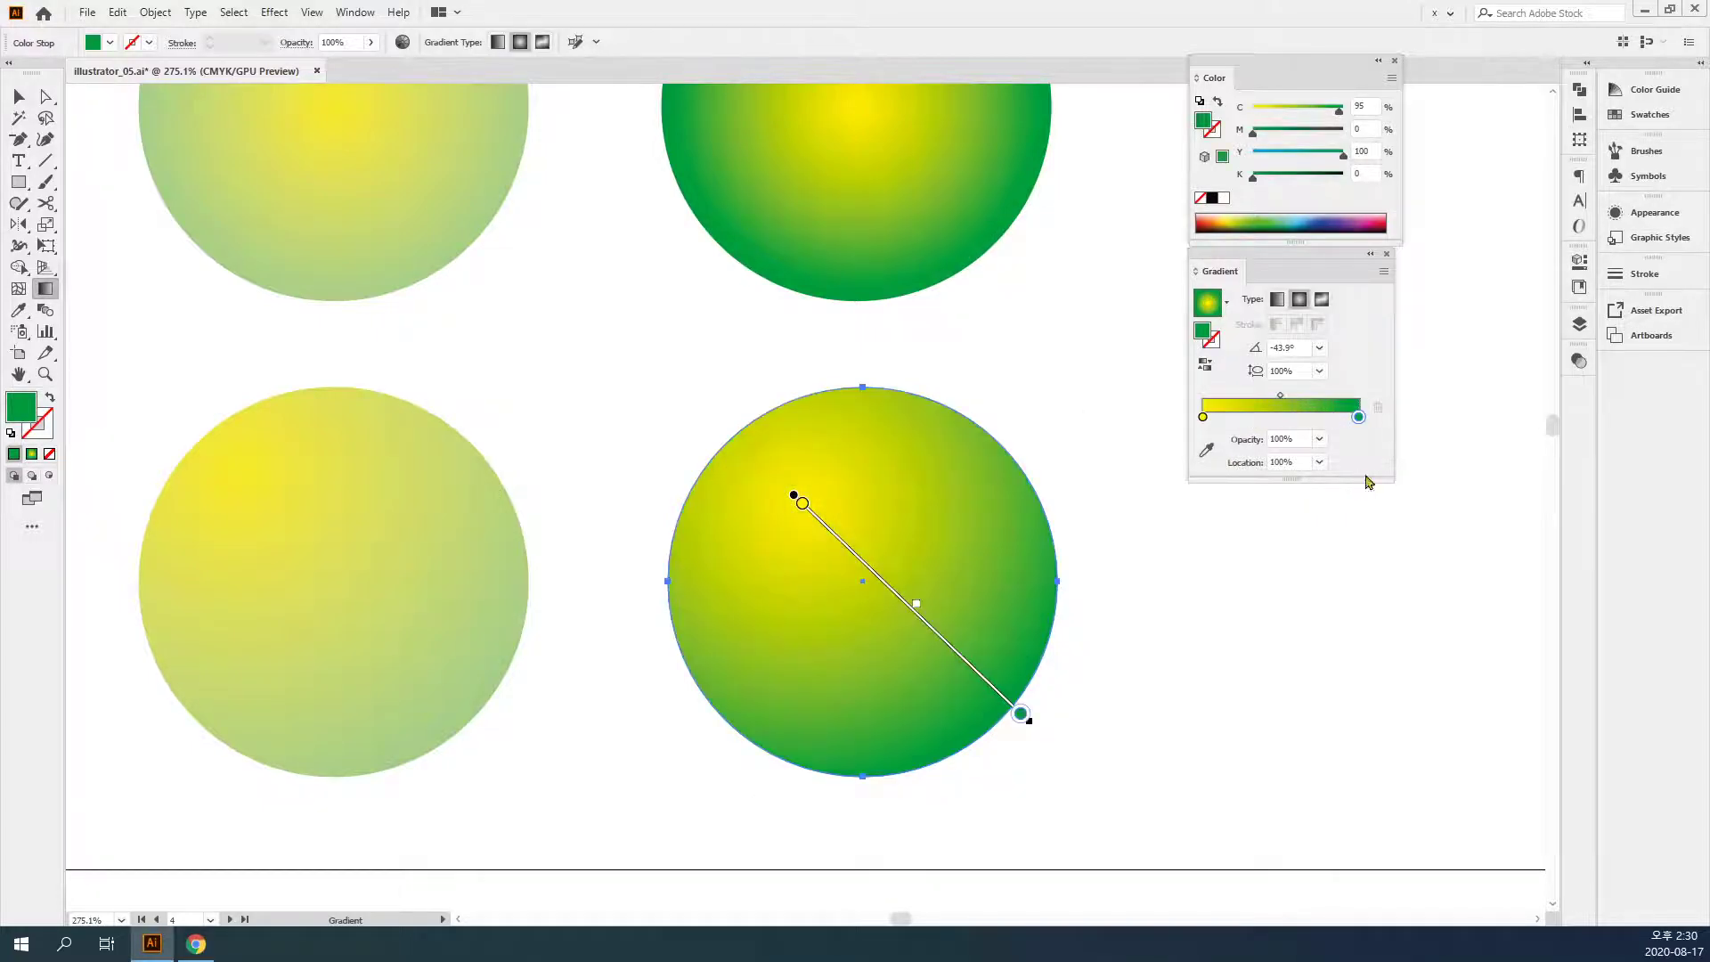
left_click_drag(1327, 426, 1354, 478)
key("v")
key("g")
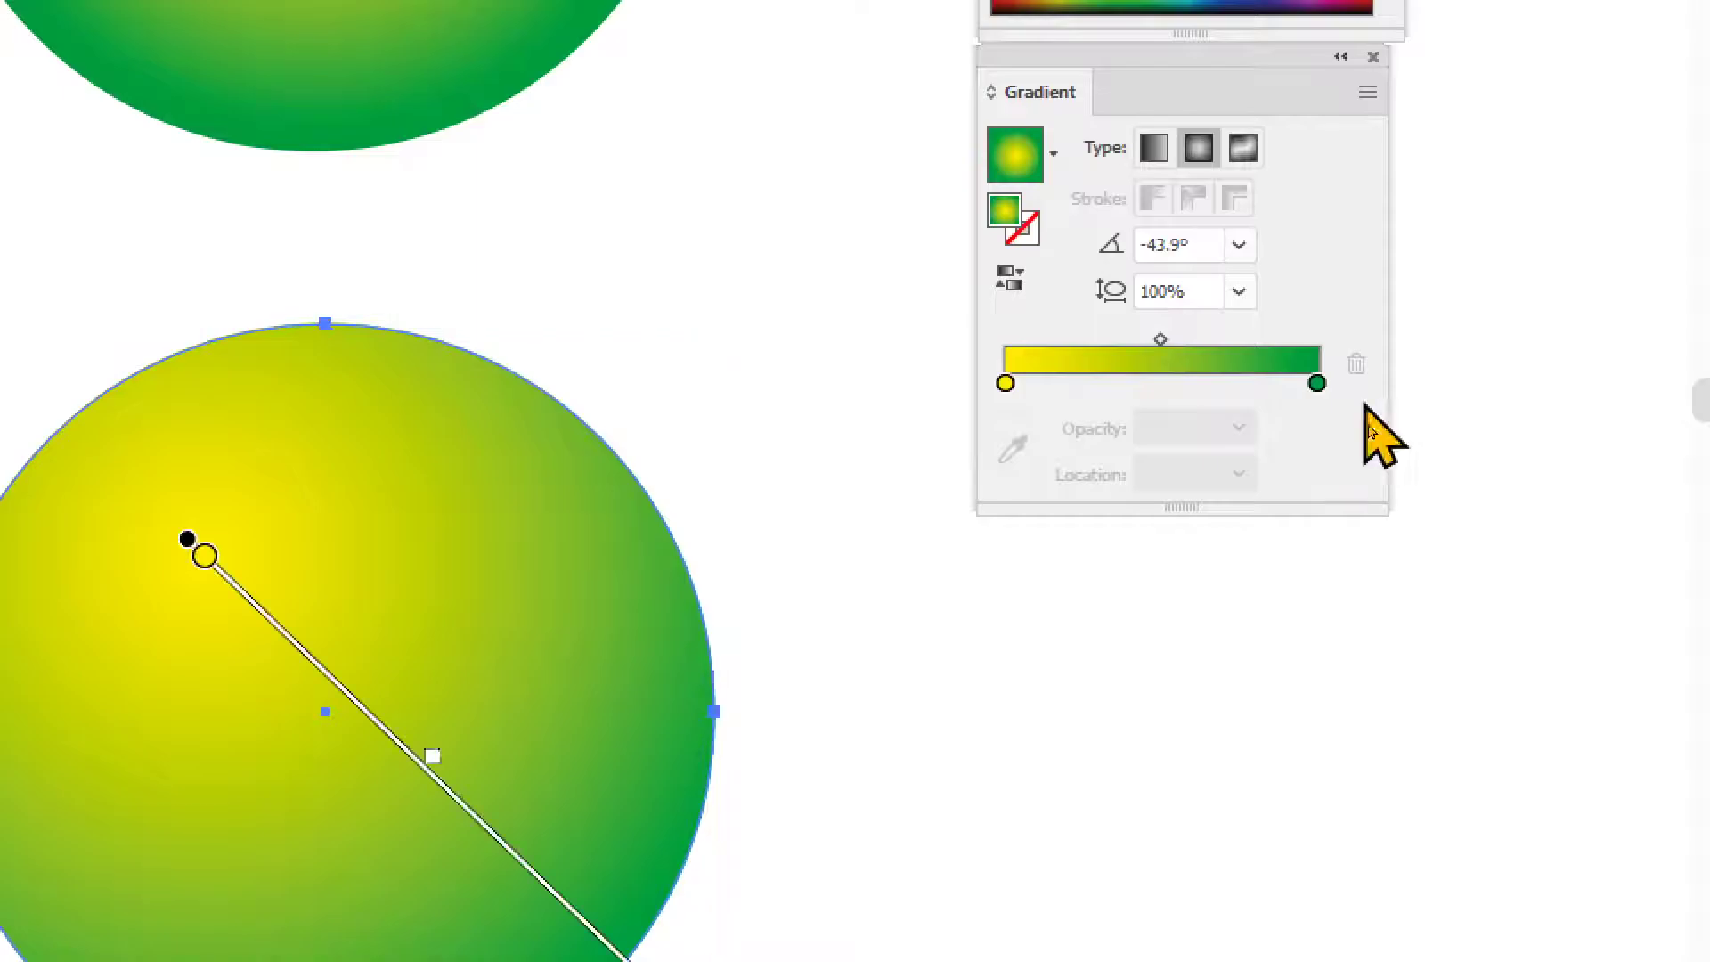
mouse_move(1317, 383)
left_mouse_down()
mouse_move(1186, 385)
mouse_move(1434, 397)
left_mouse_up()
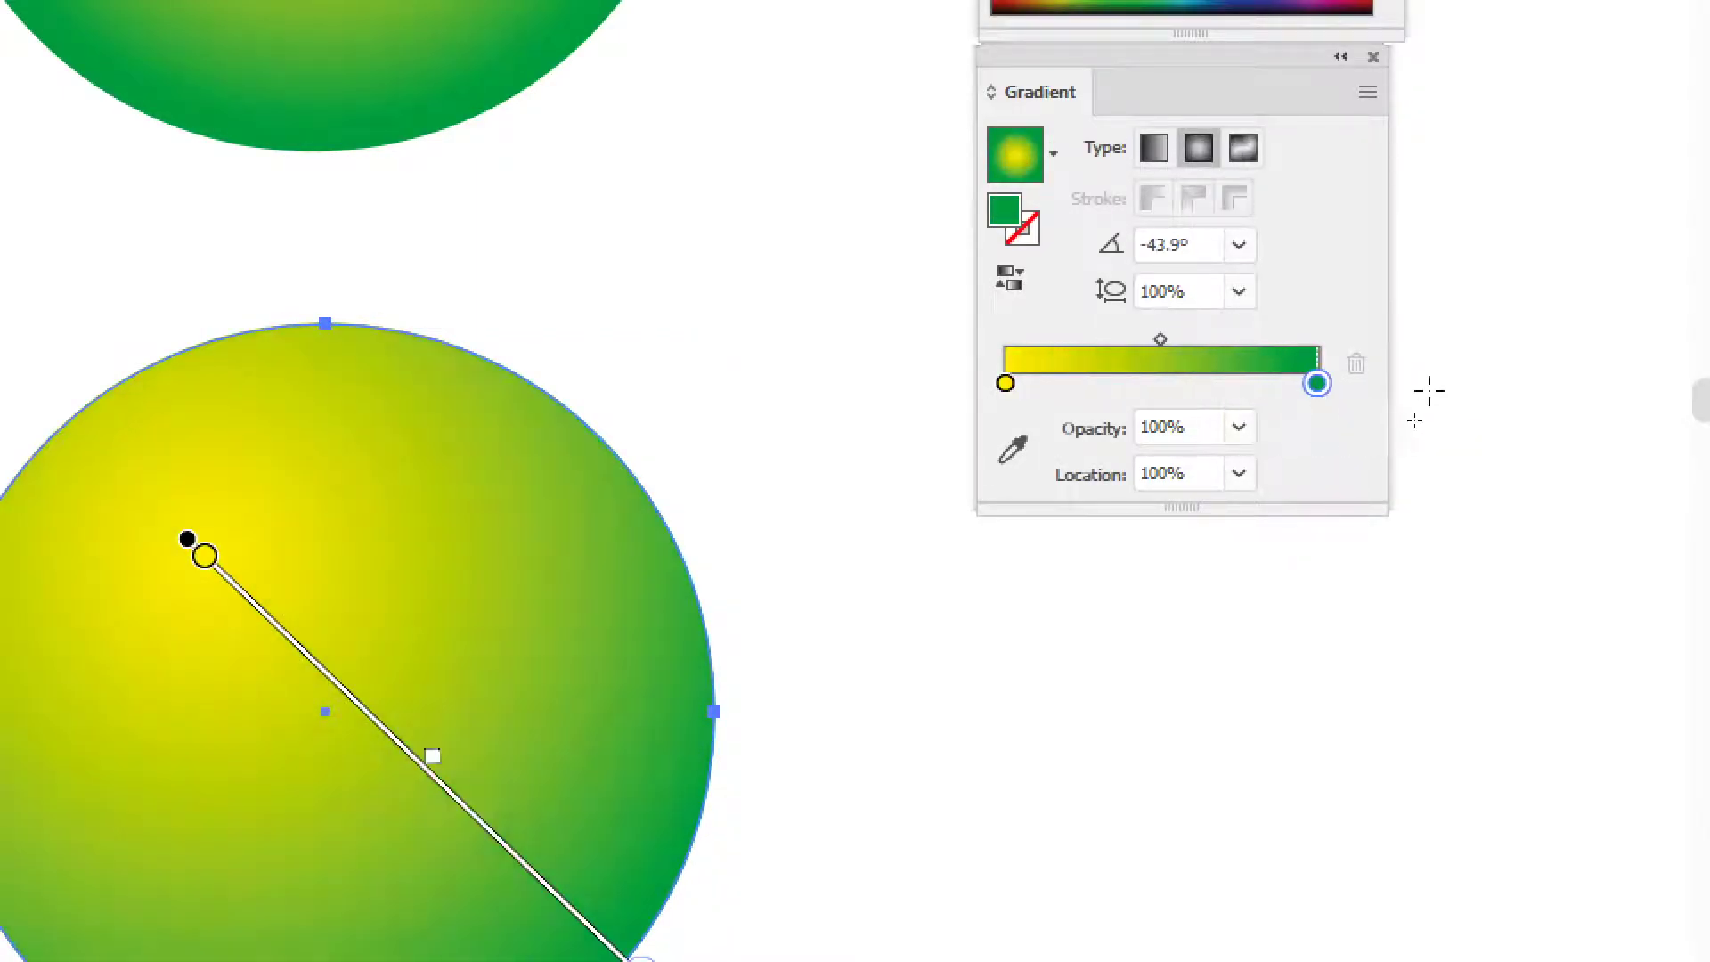
key("v")
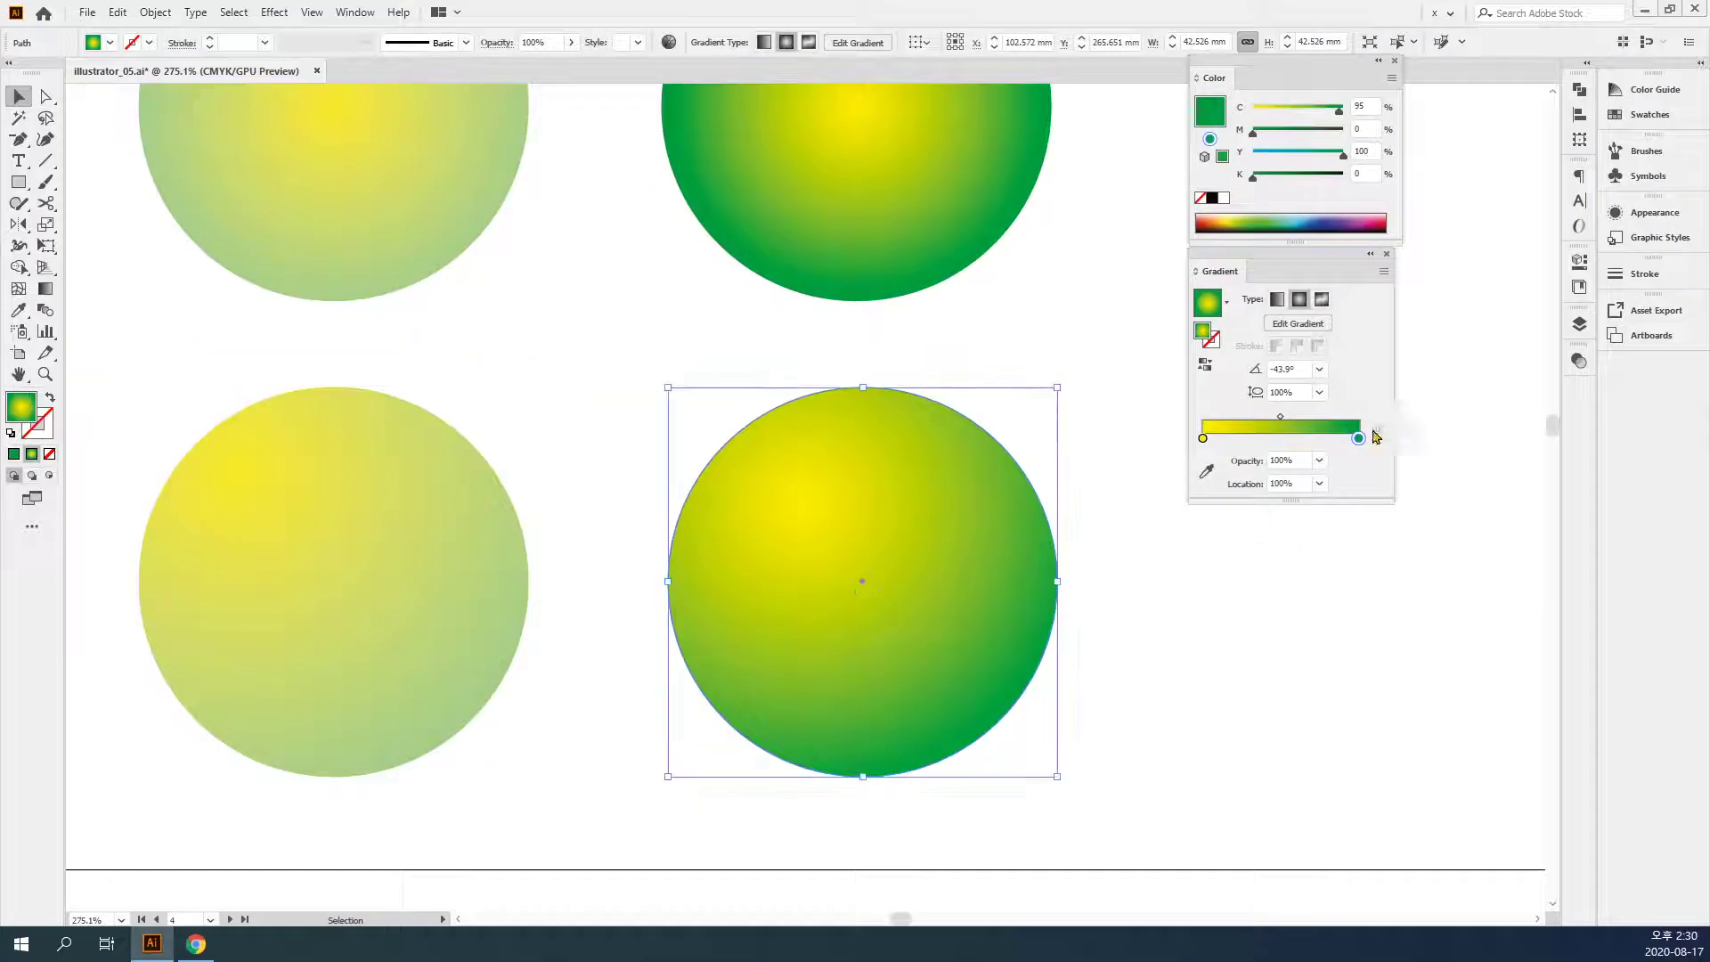
- Add a stop at about 39% to the circle's gradient and recolor it blue, then pink, from the color spectrum
left_click(980, 356)
left_click_drag(927, 401, 1034, 319)
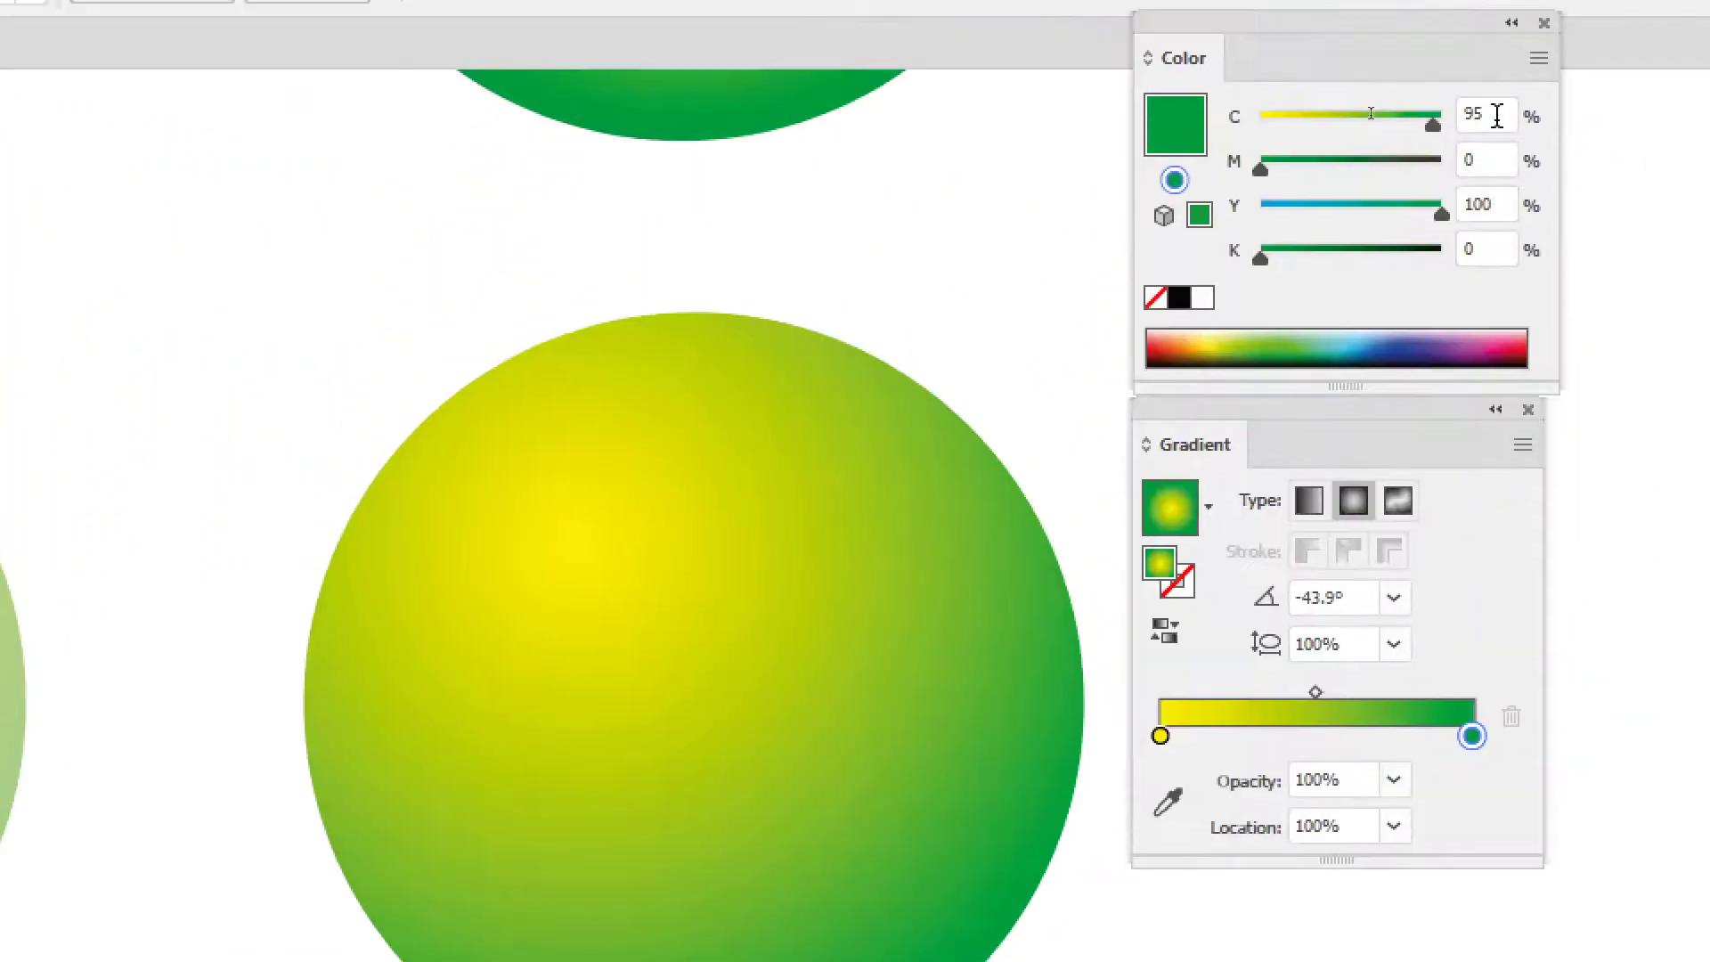
left_click(902, 399)
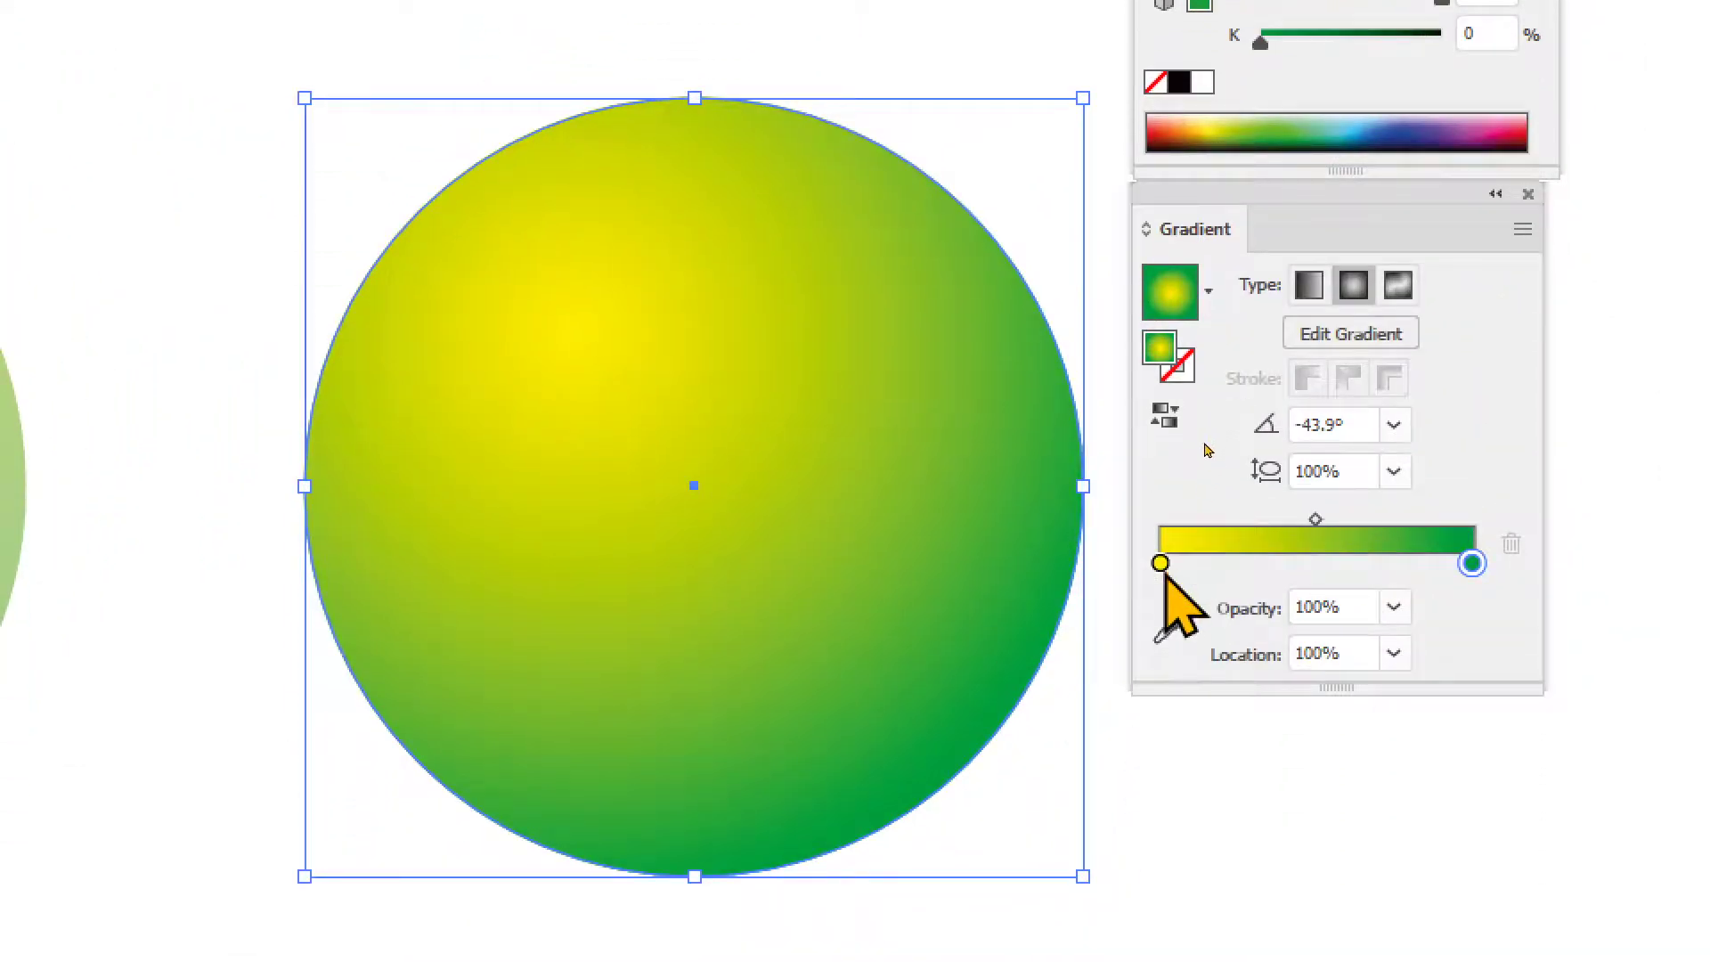
left_click(1283, 563)
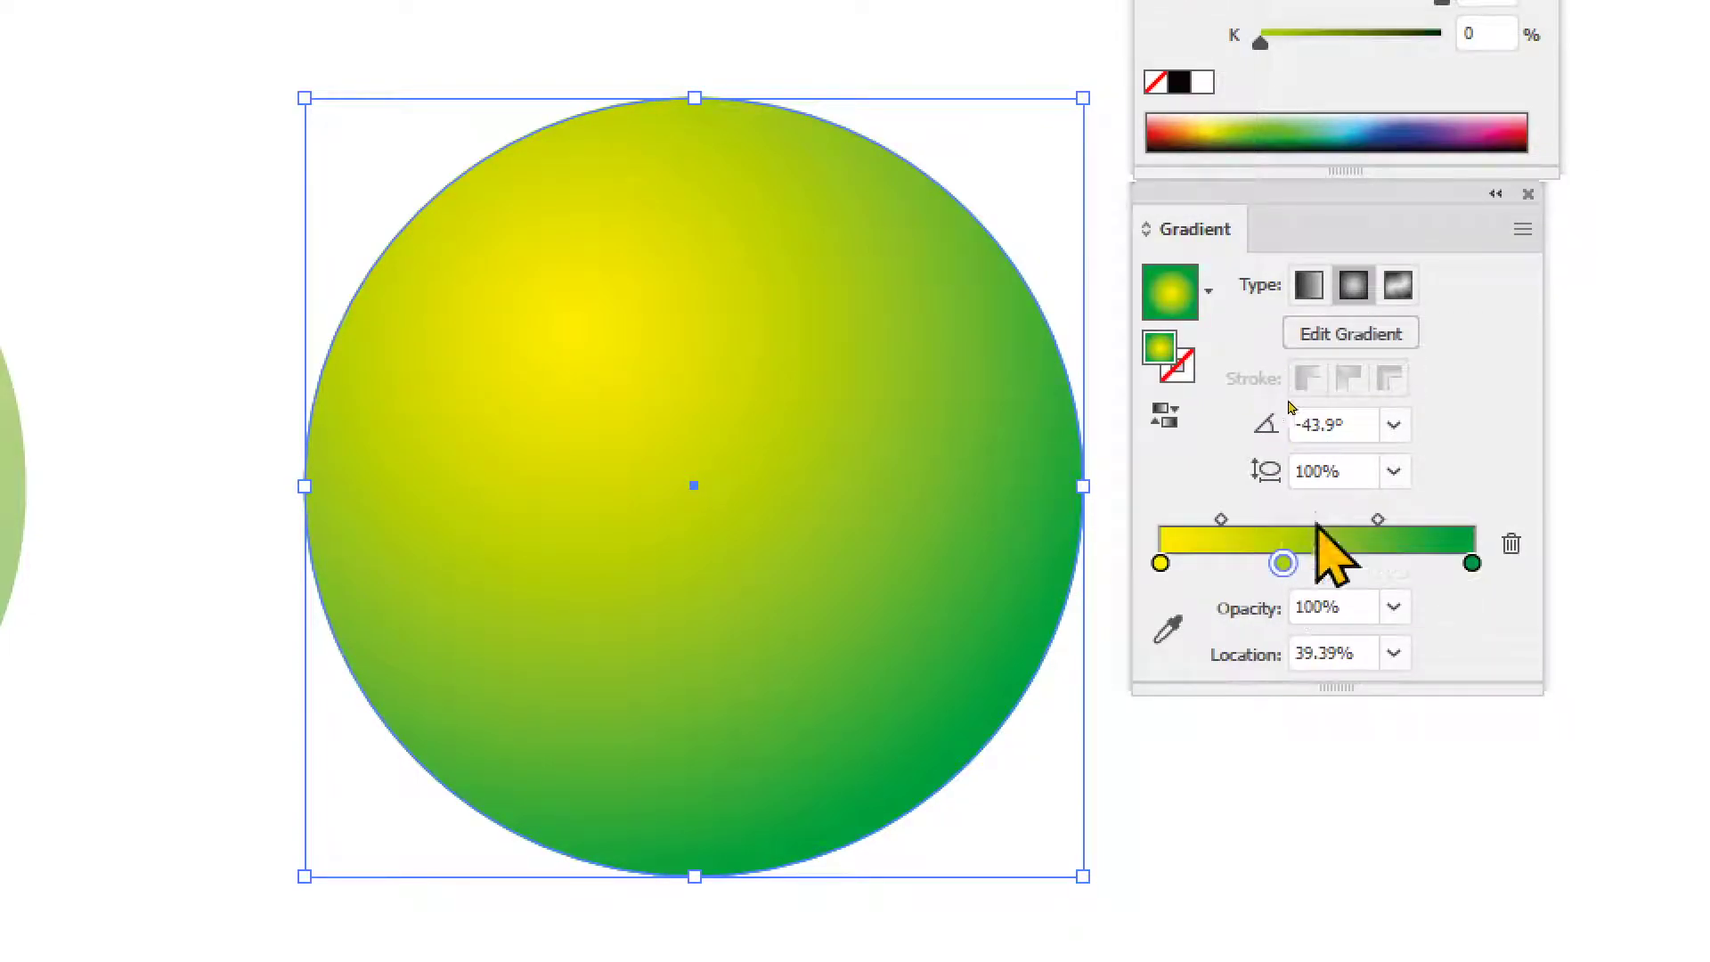
left_click(1380, 120)
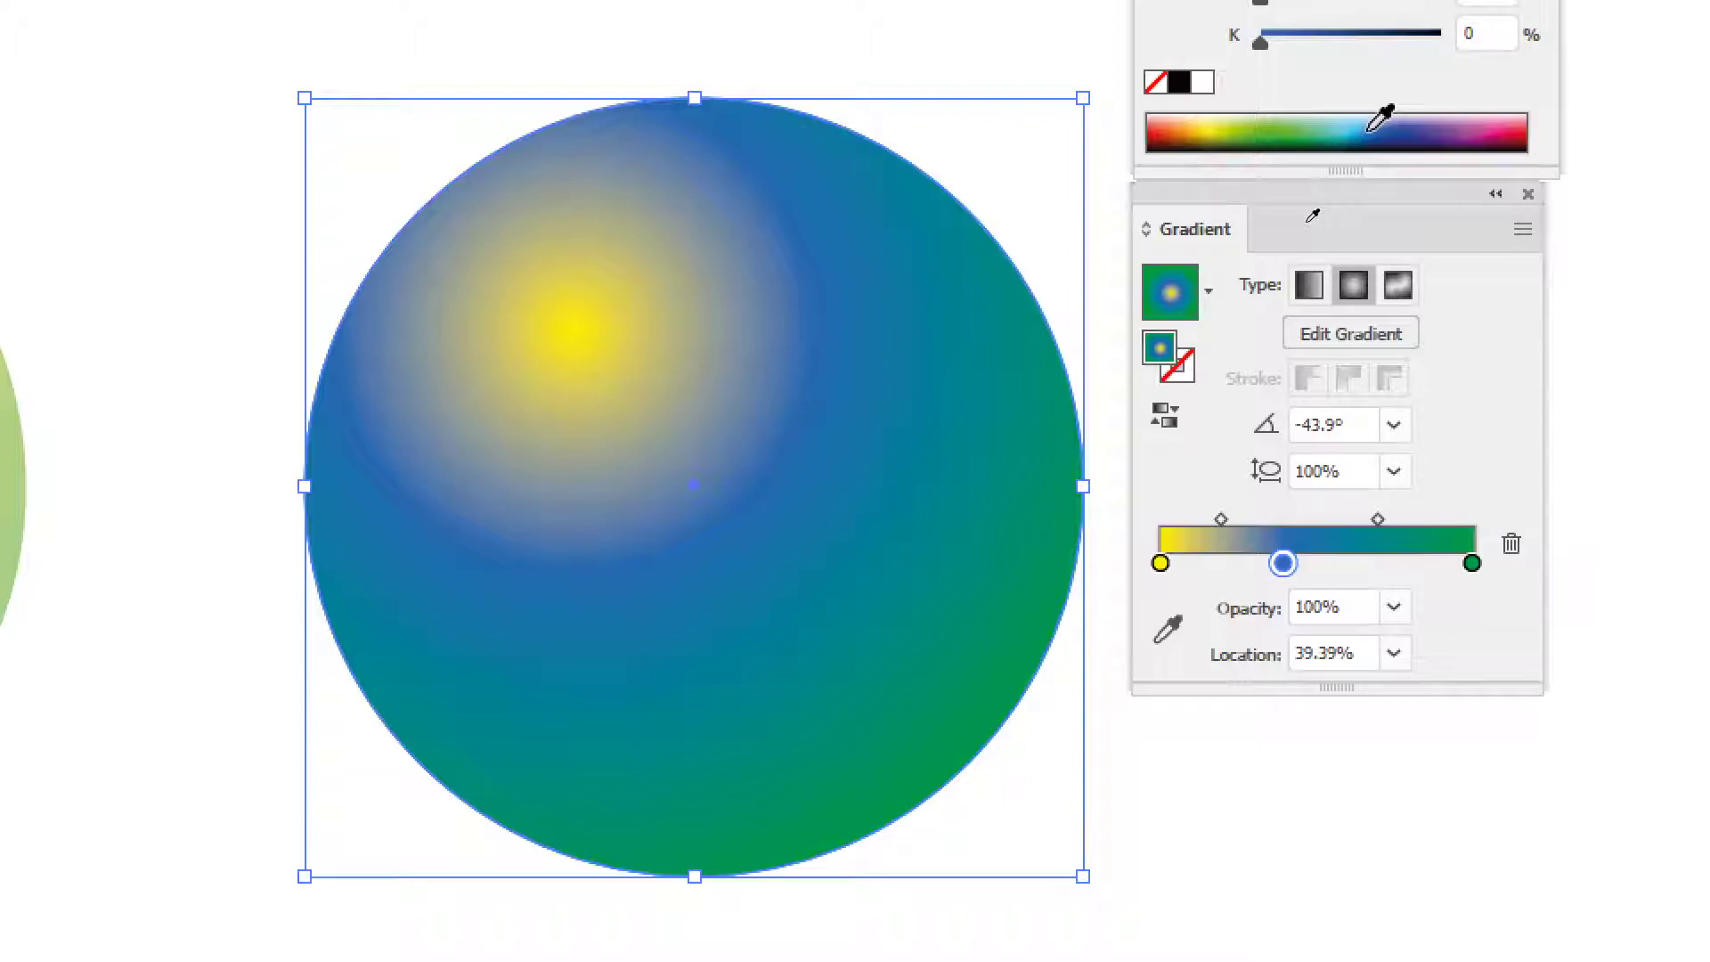
left_click(1505, 119)
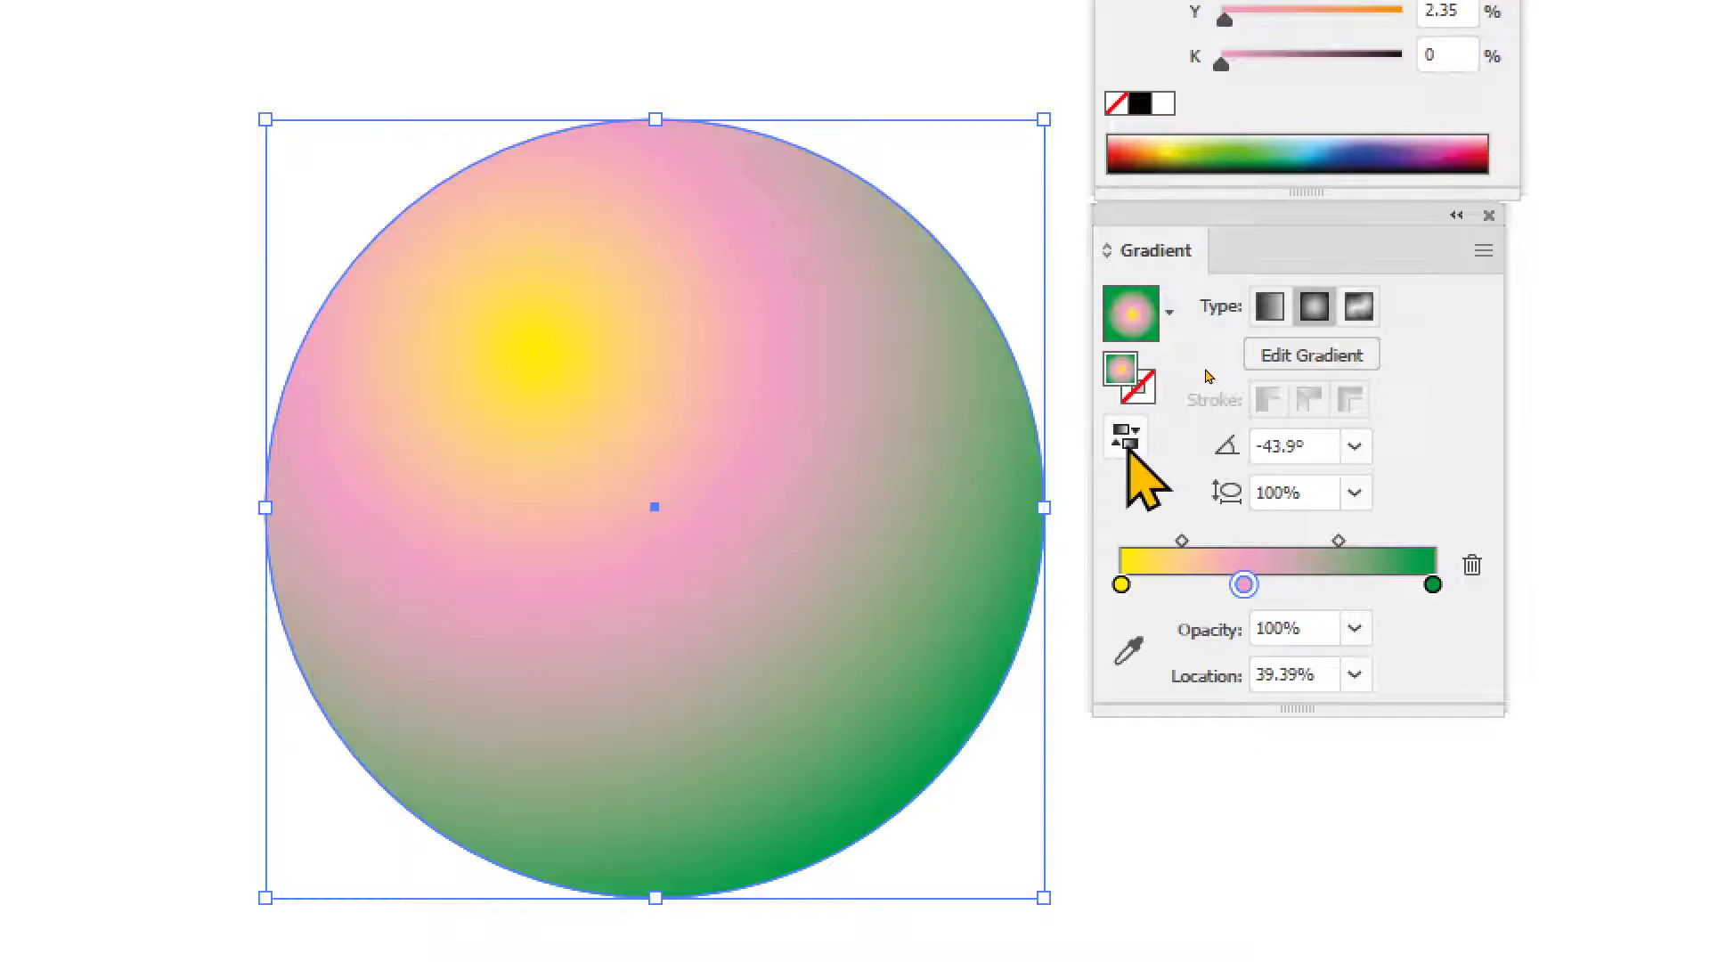
- Reverse the circle's yellow-pink-green gradient back and forth several times
left_click(1127, 438)
left_click(1129, 444)
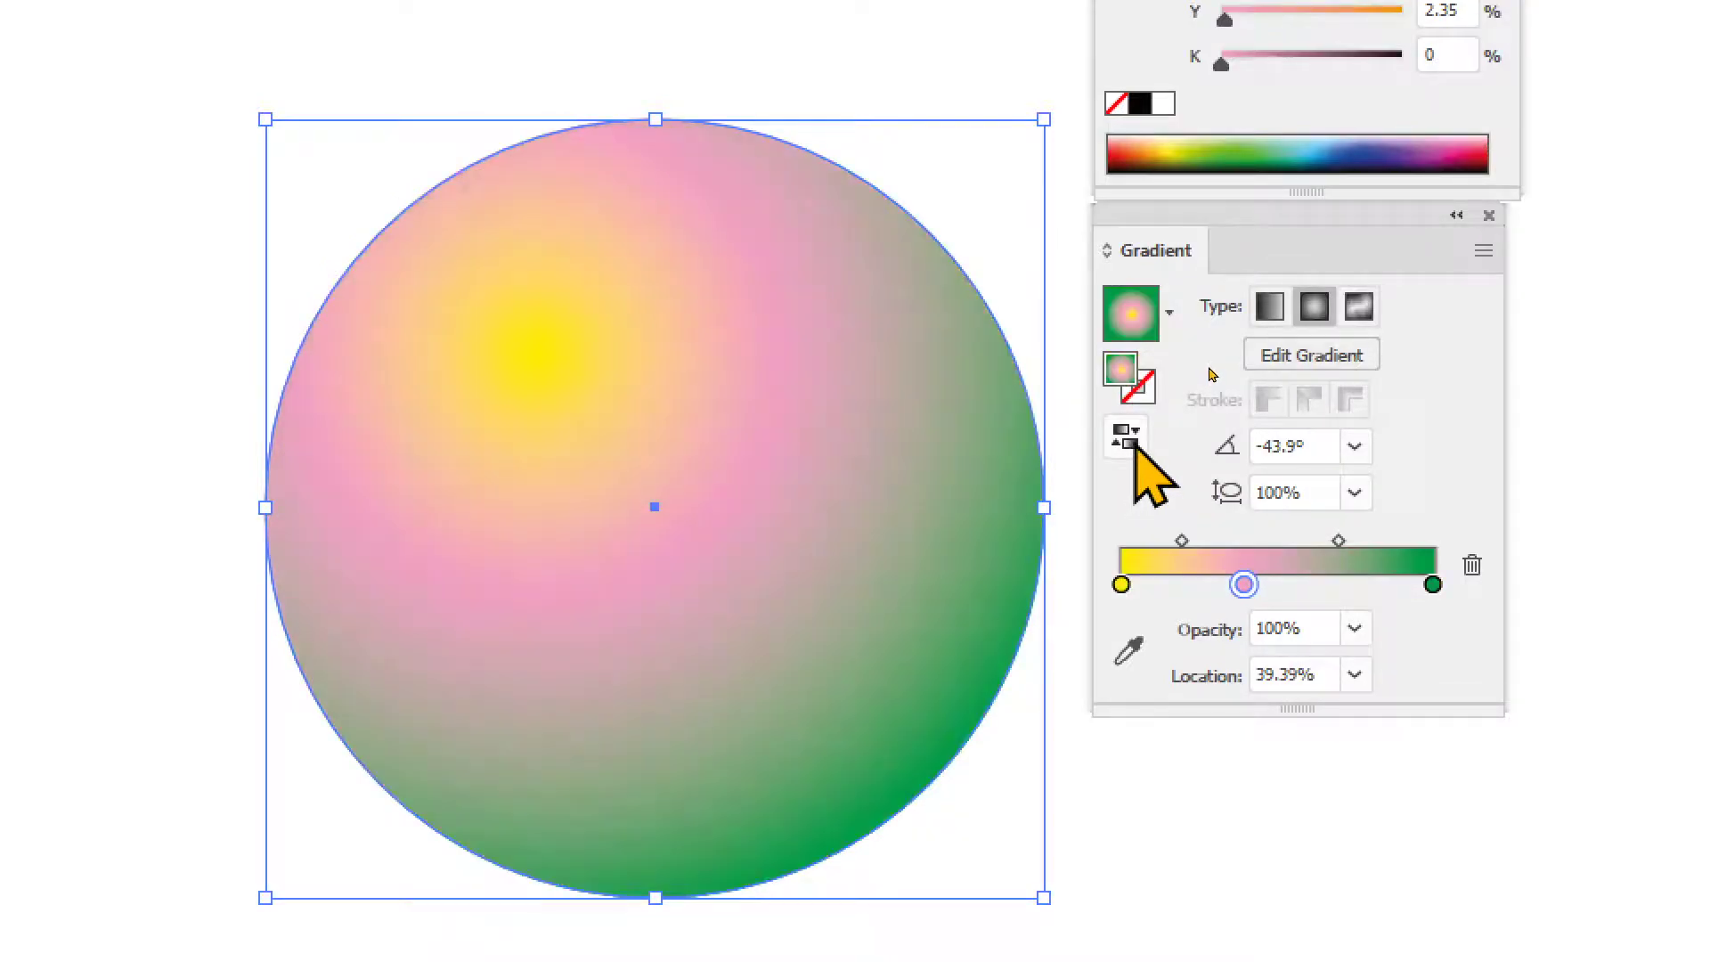
left_click(1129, 440)
left_click(1129, 440)
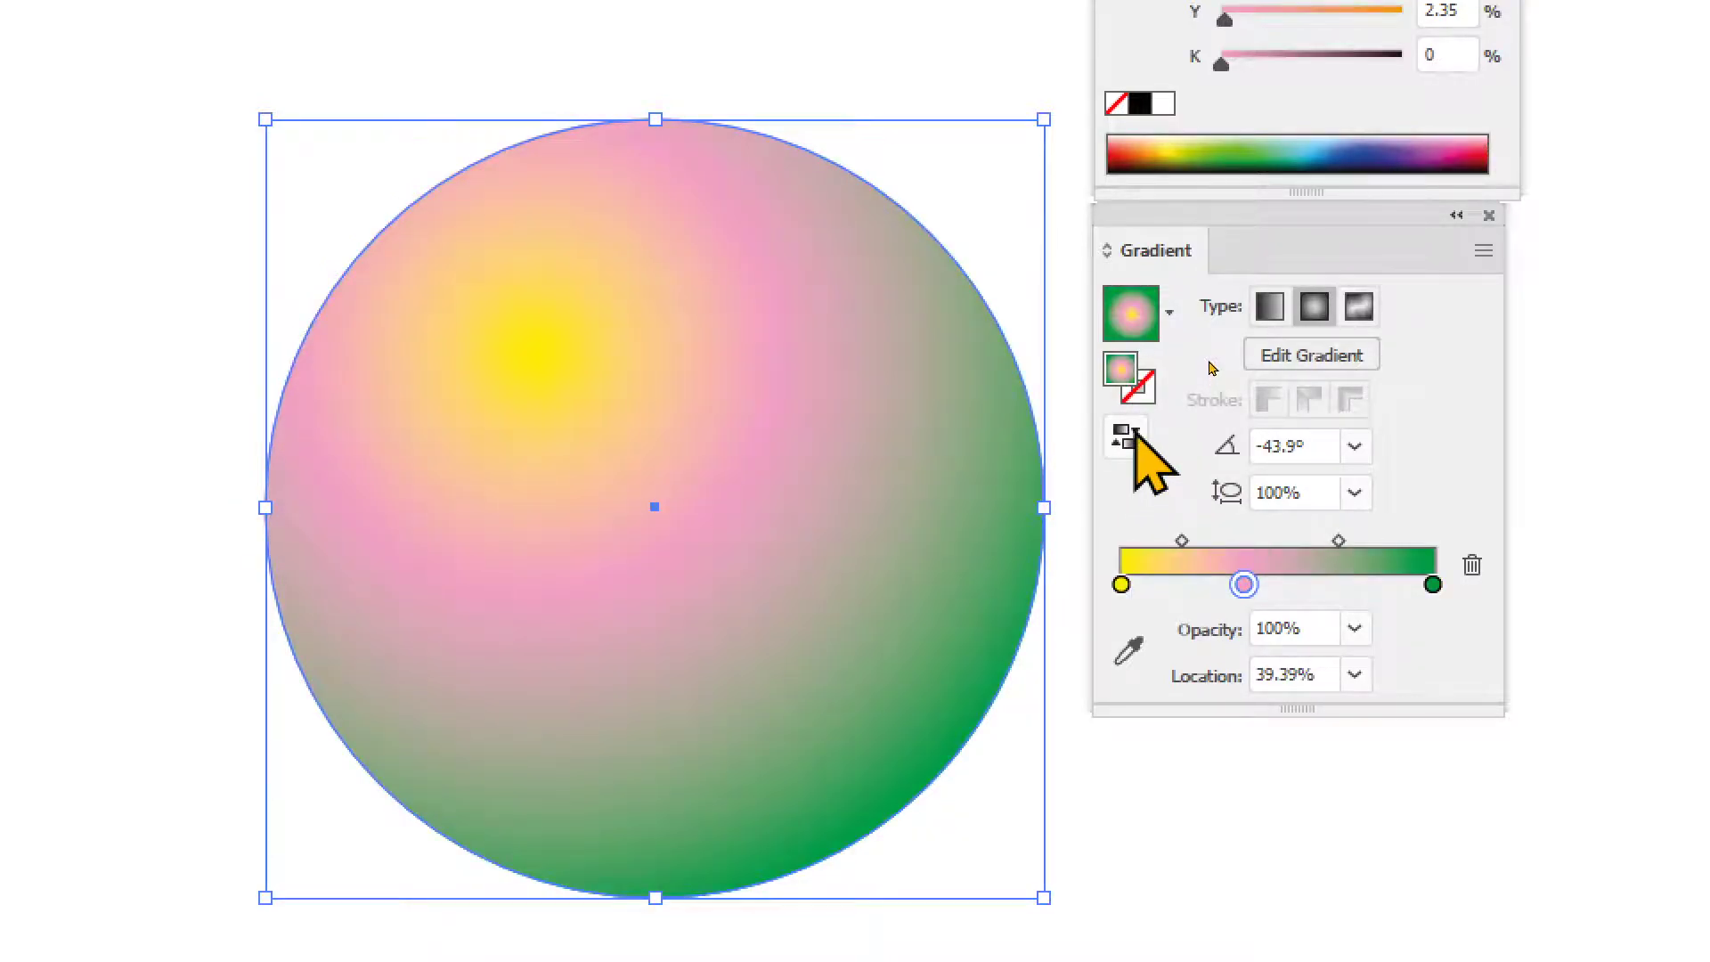
left_click(1129, 440)
left_click(1129, 438)
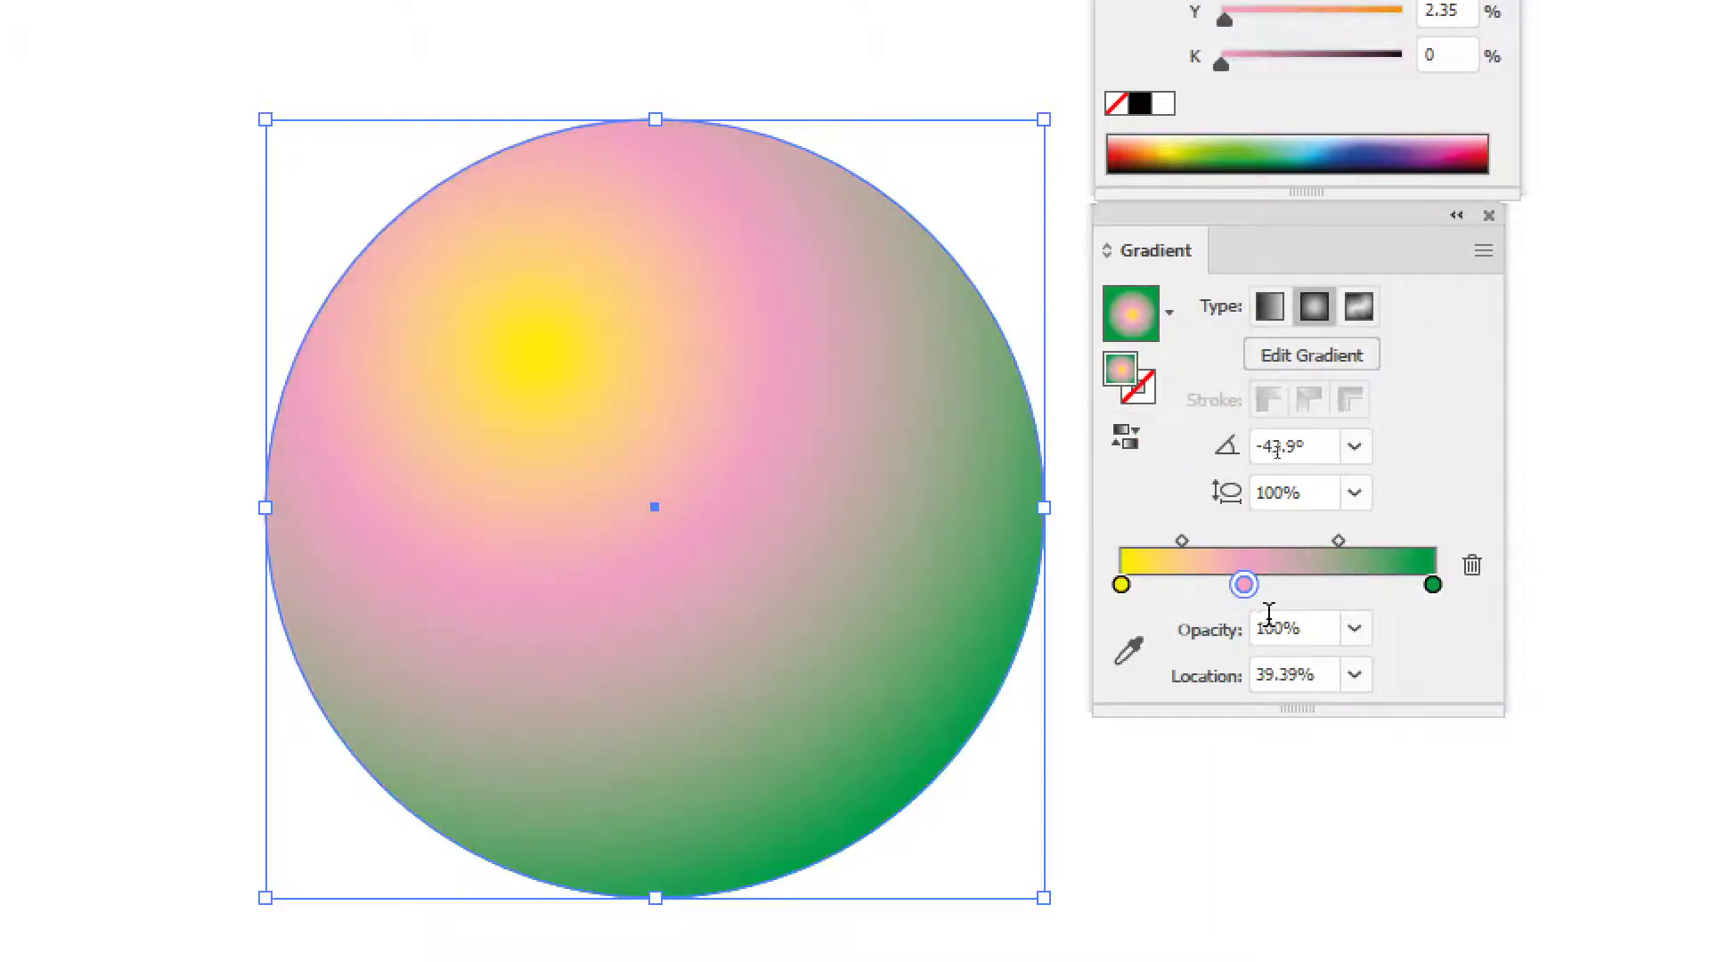
- Remove the pink stop from the circle's gradient and reverse the remaining yellow-green gradient twice
left_click_drag(1244, 584, 1271, 782)
left_click(1128, 439)
left_click(1128, 440)
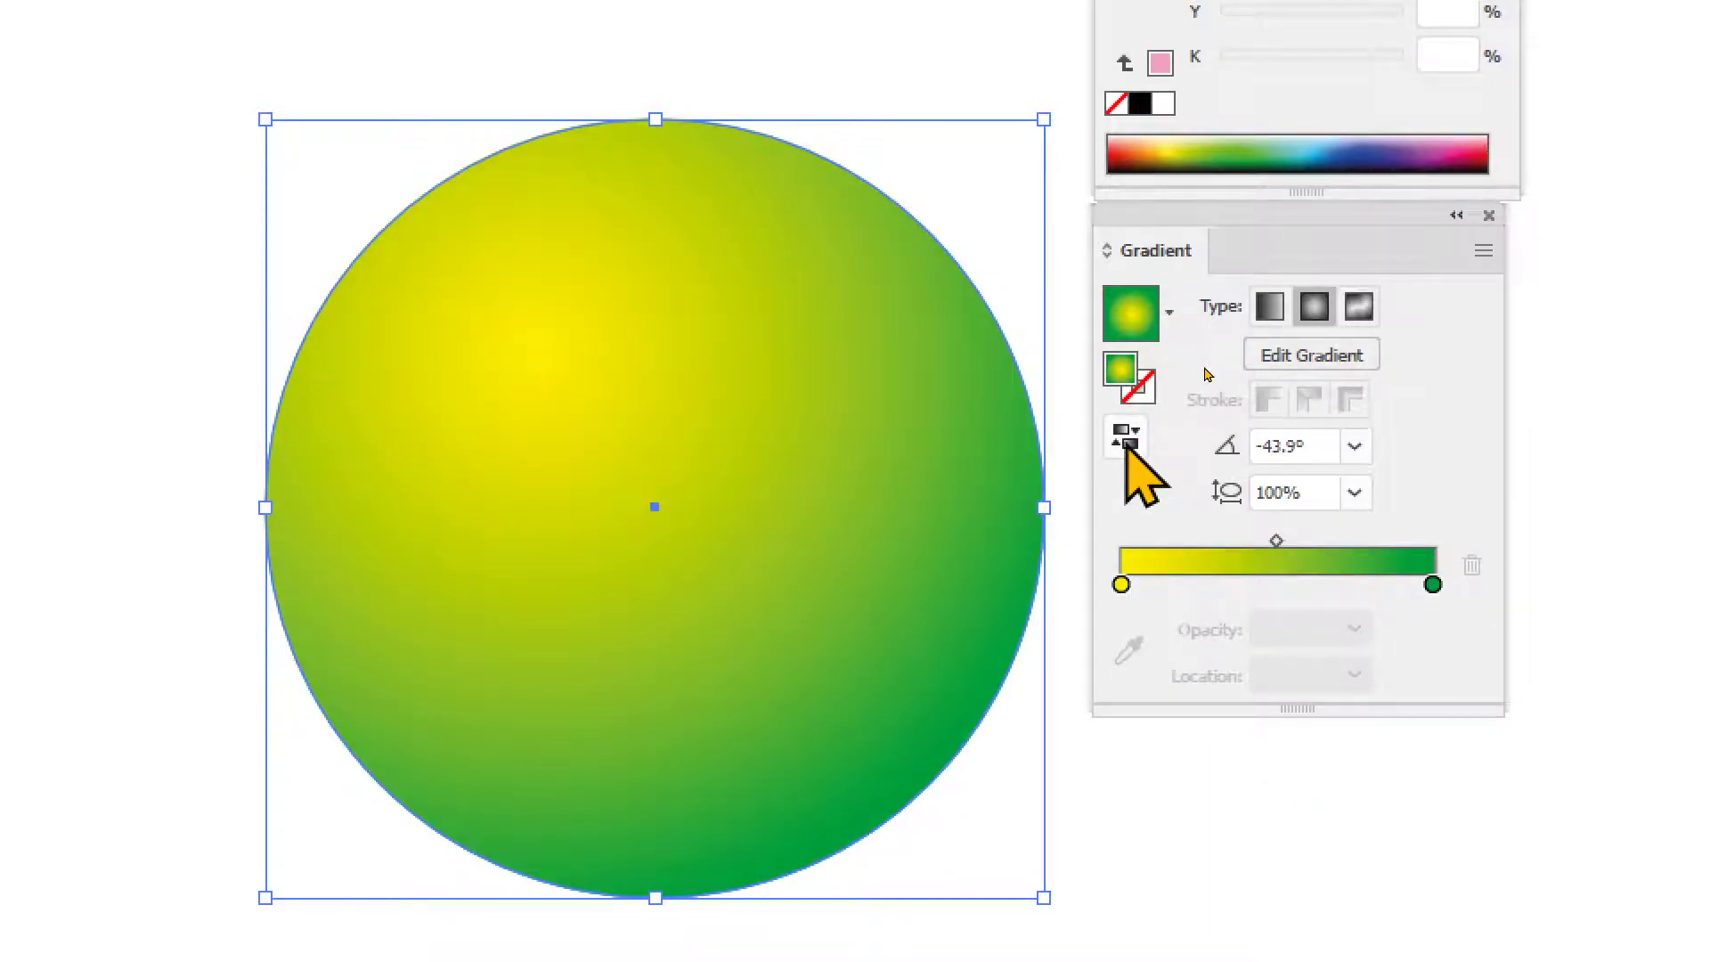
- Swap the circle's fill and stroke to put the gradient on its outline, and make the stroke the target of gradient edits
left_click(1144, 401)
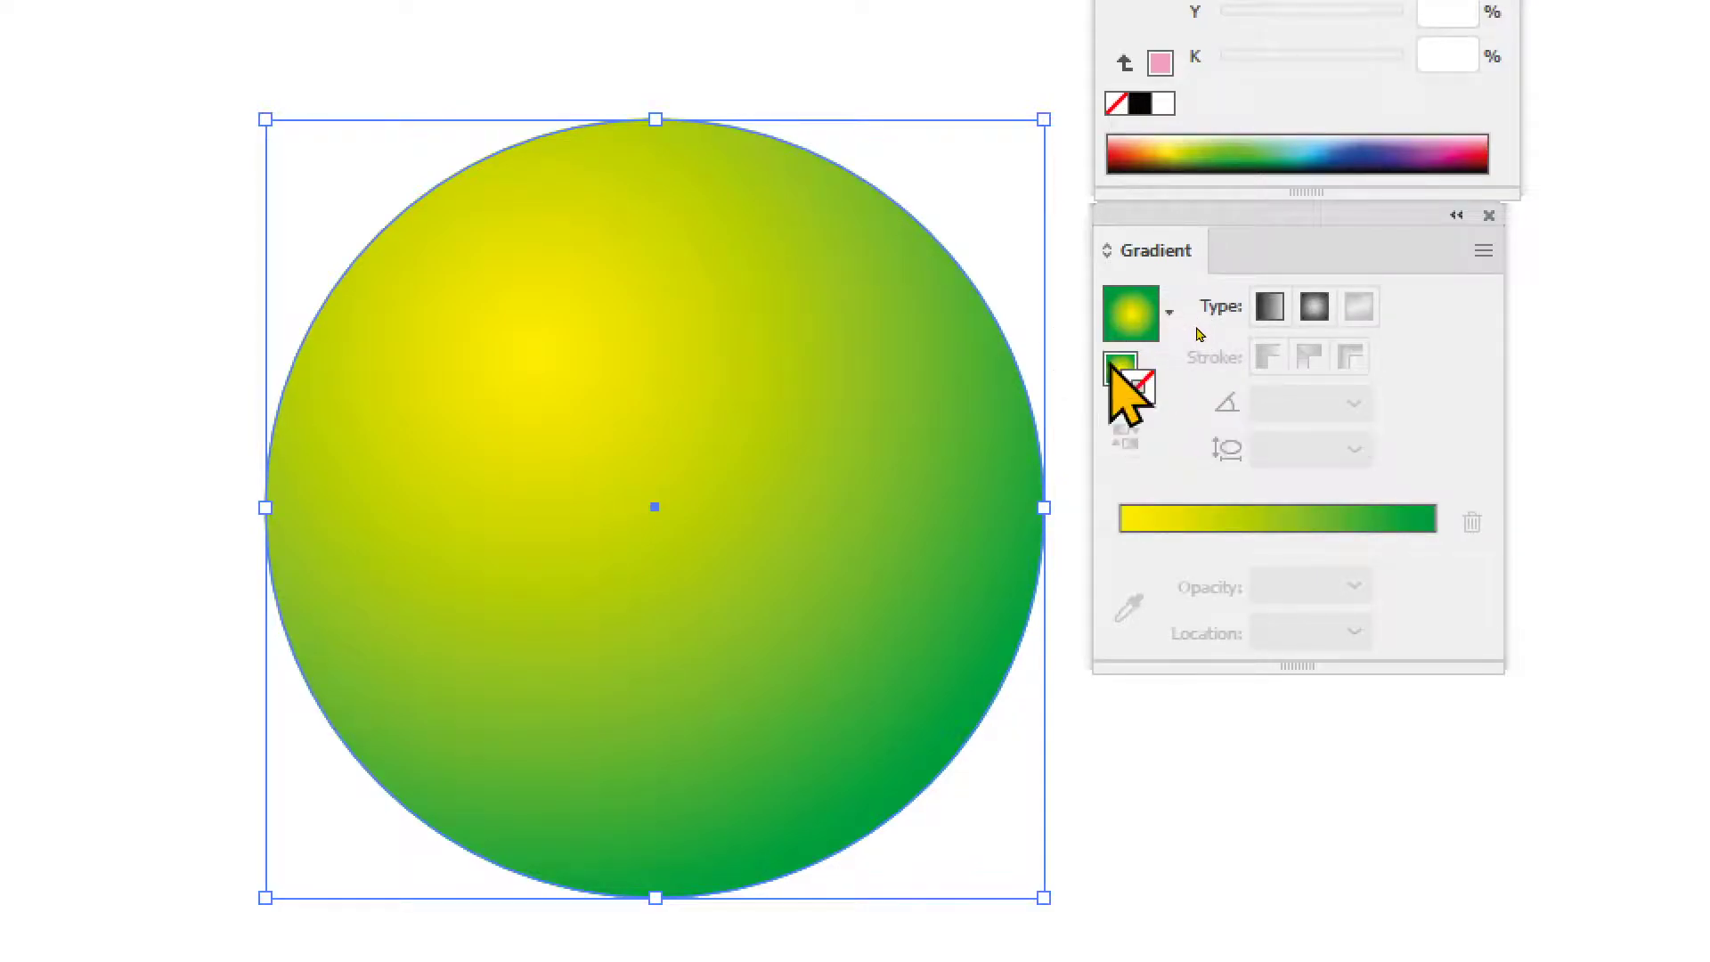
left_click(1118, 381)
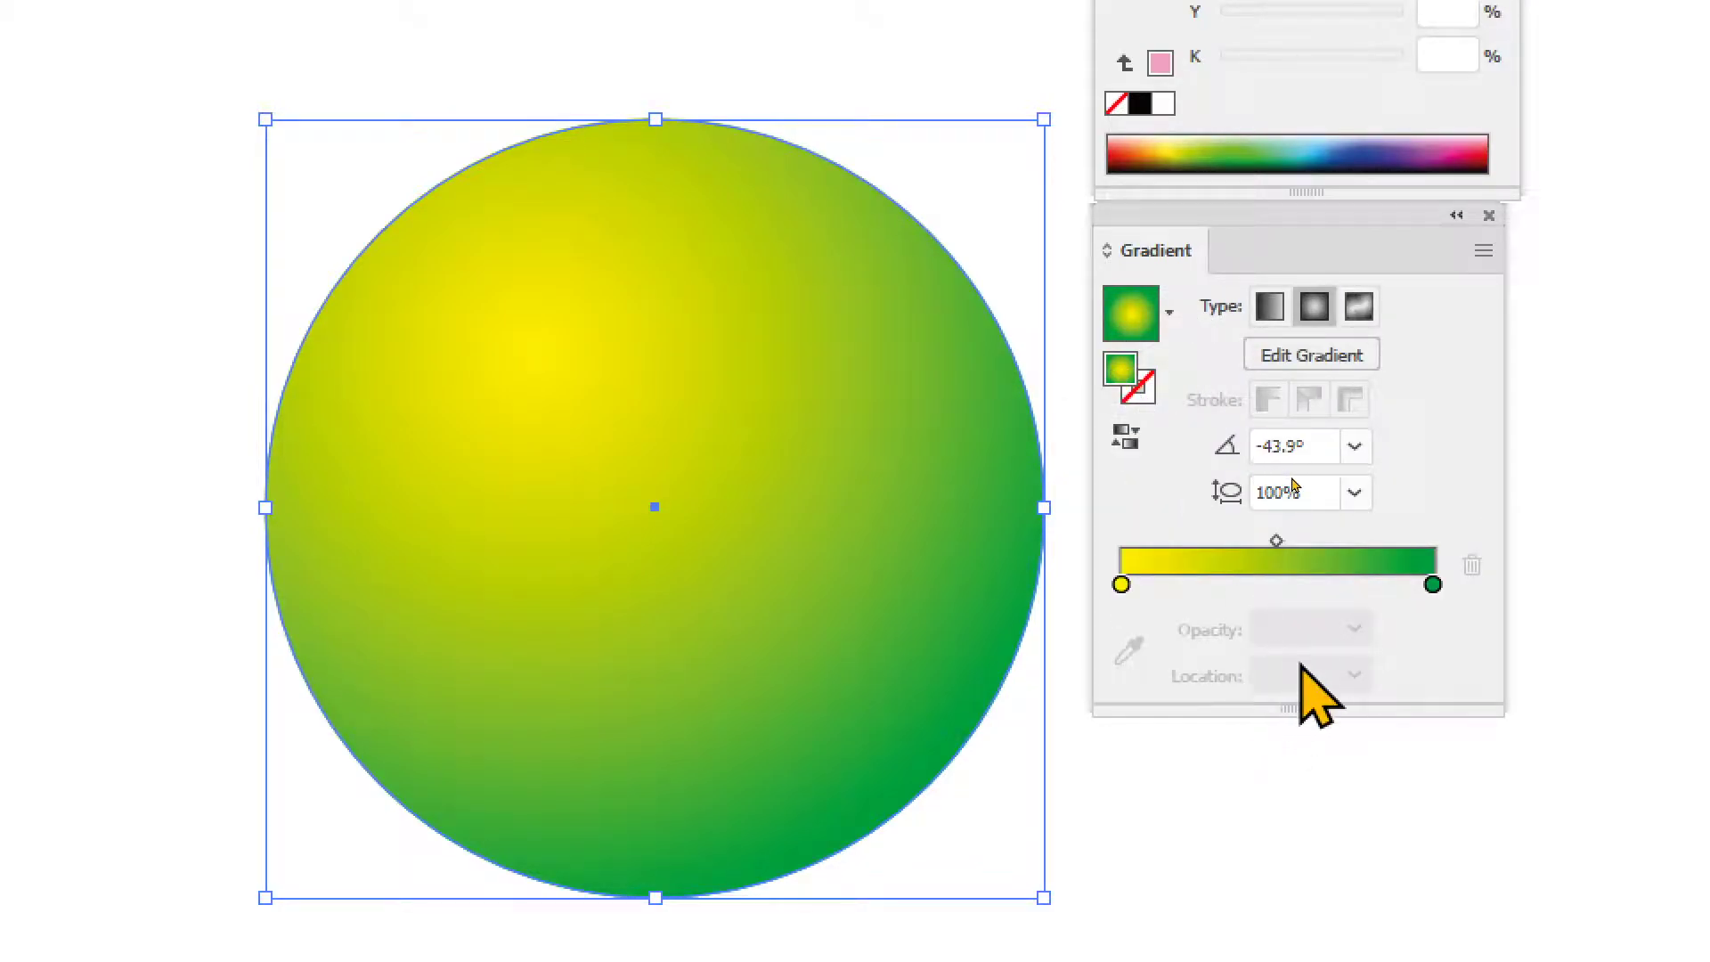
key("shift+x")
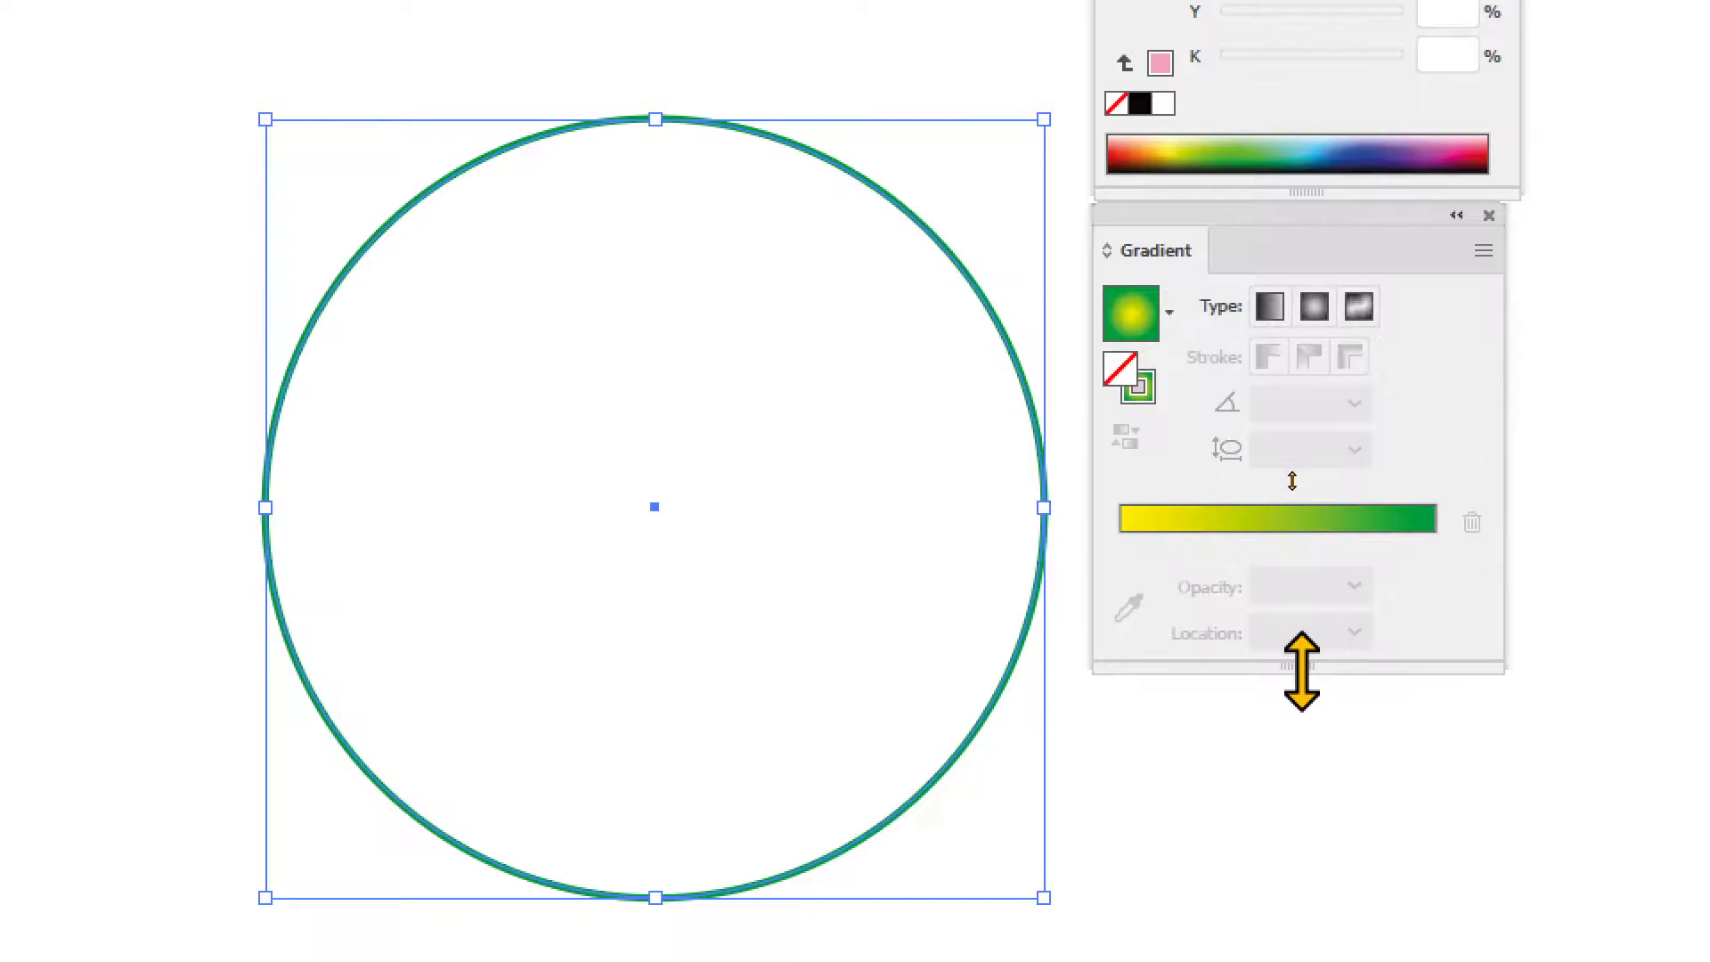
left_click(1138, 398)
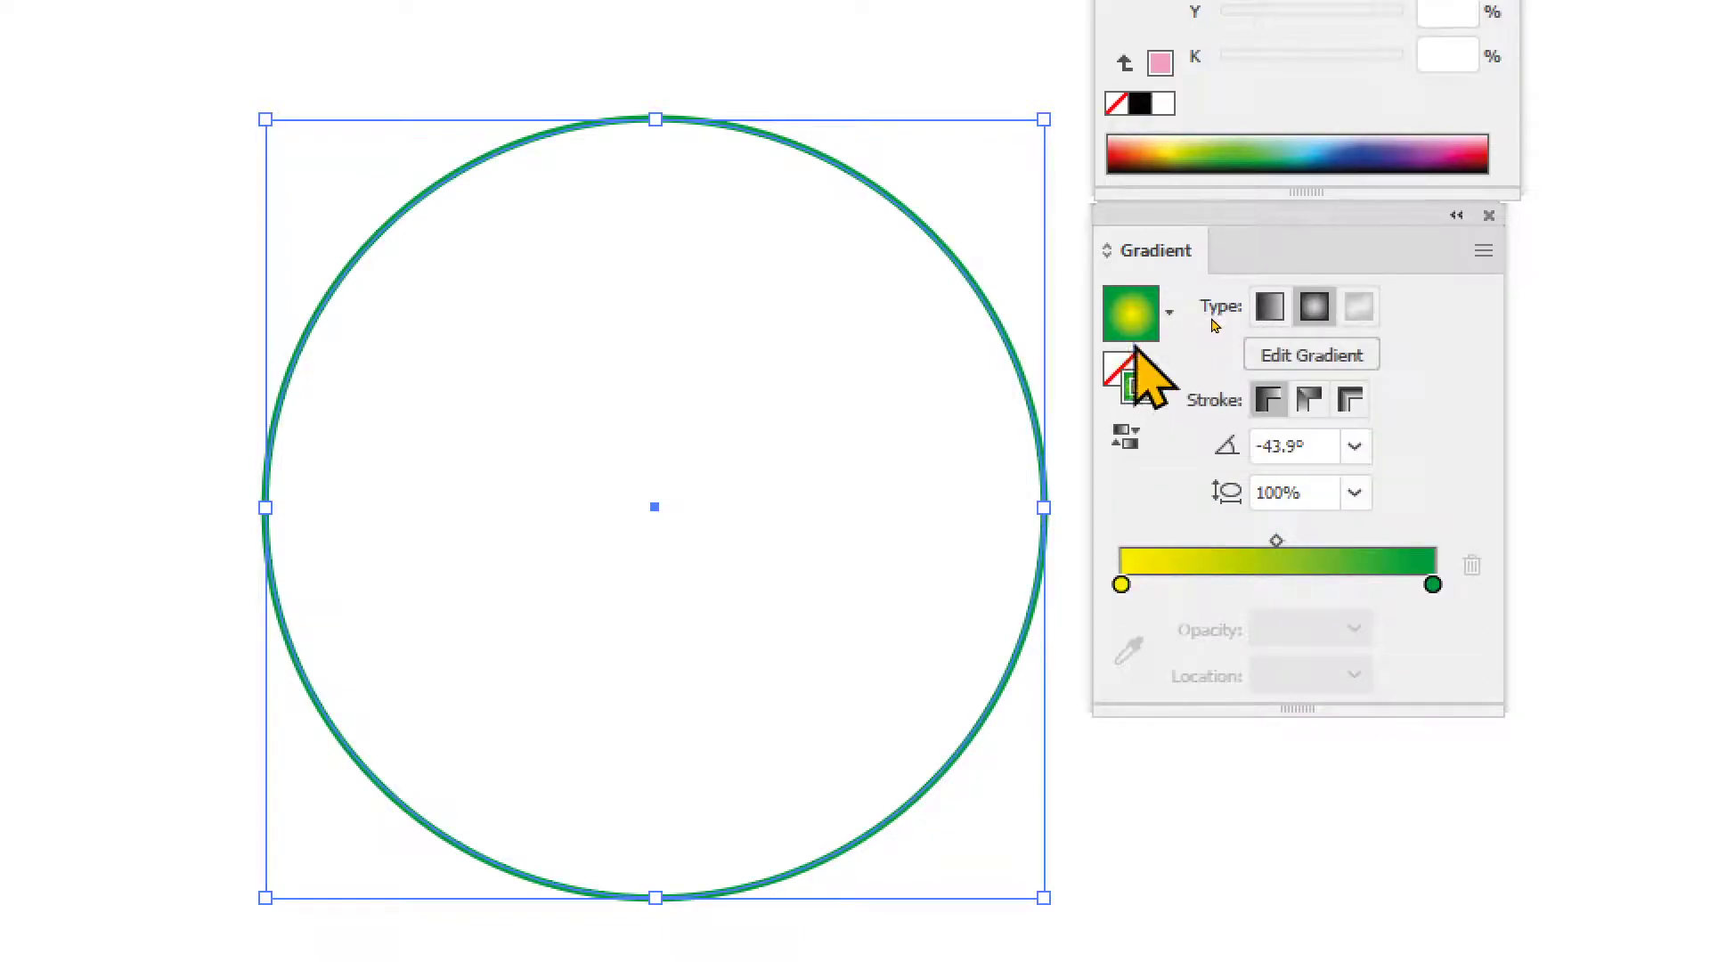
left_click(943, 164)
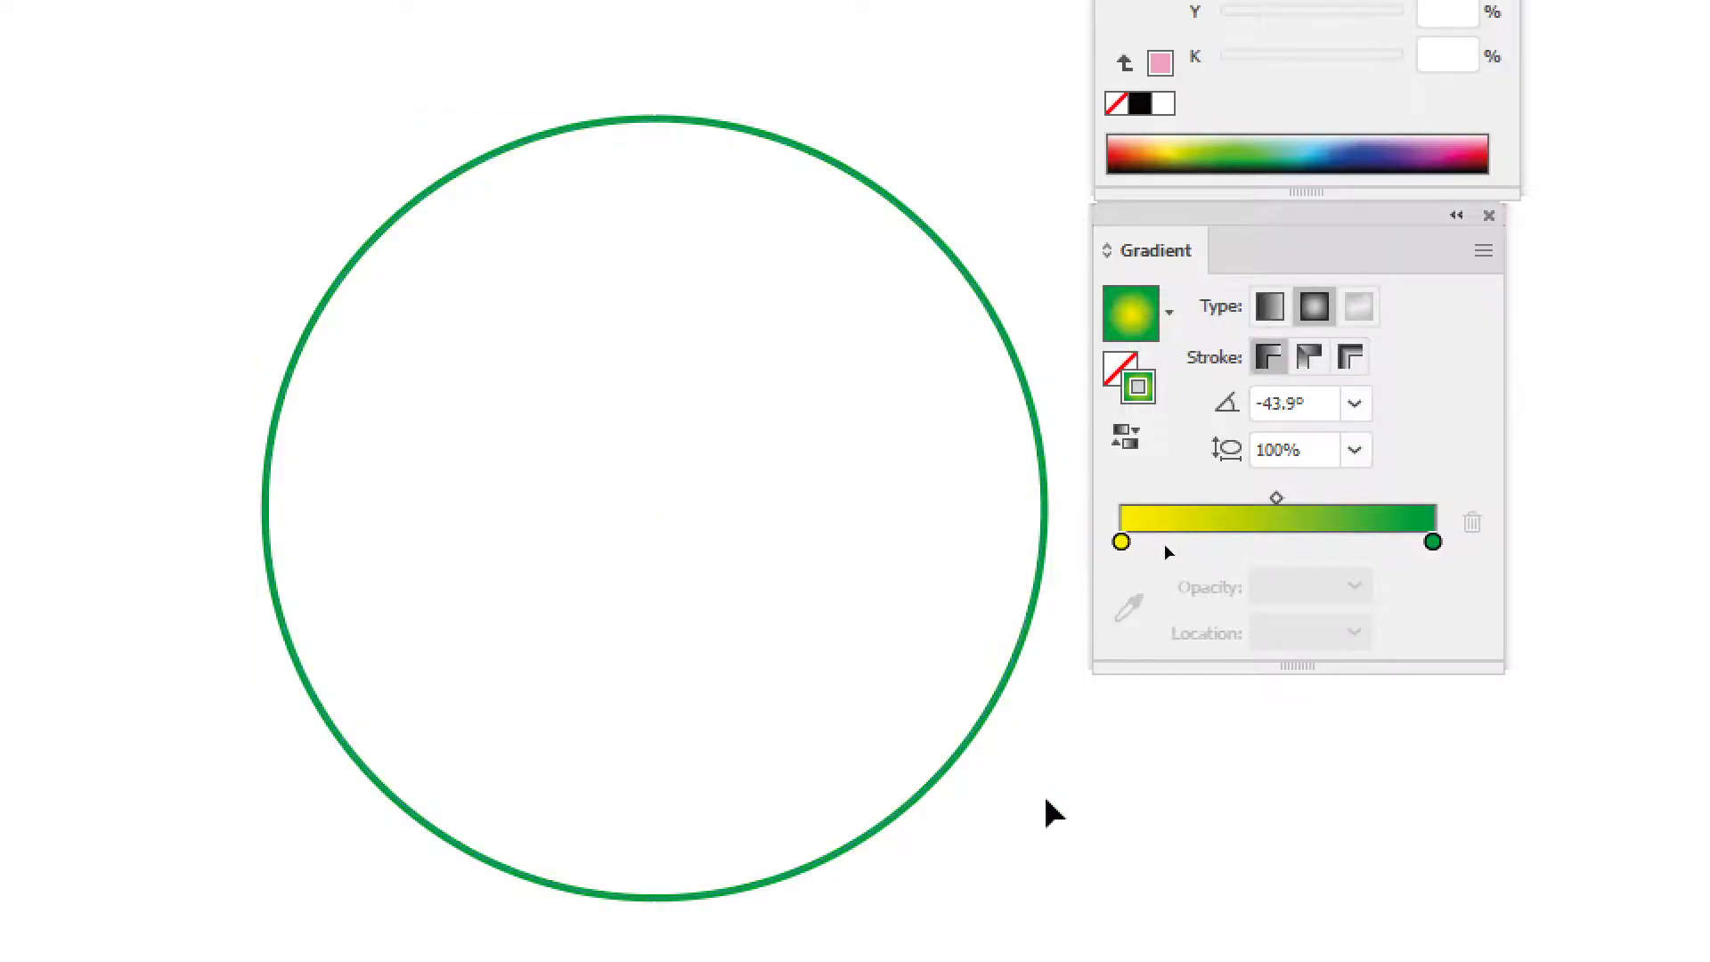
left_click(873, 822)
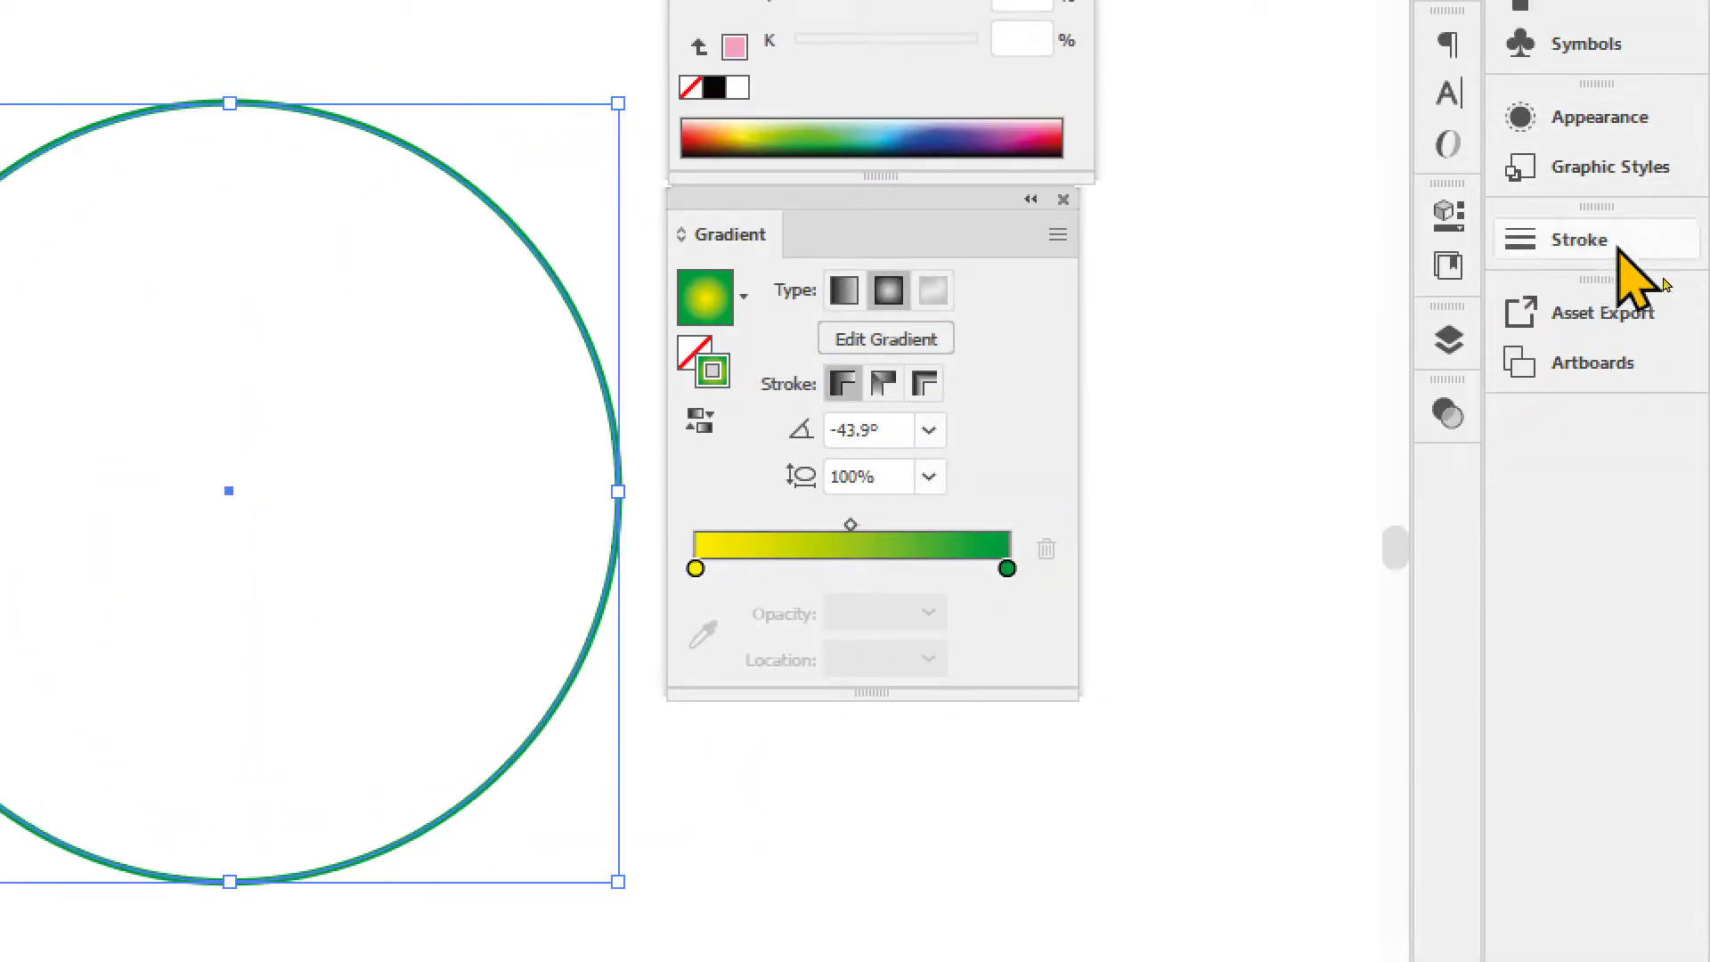
- Increase the stroke weight of the circle's gradient outline to 16 pt
left_click(1626, 238)
left_click(1204, 271)
left_click(1205, 270)
left_click(1204, 271)
left_click(1205, 270)
left_click(1205, 271)
left_click(1205, 271)
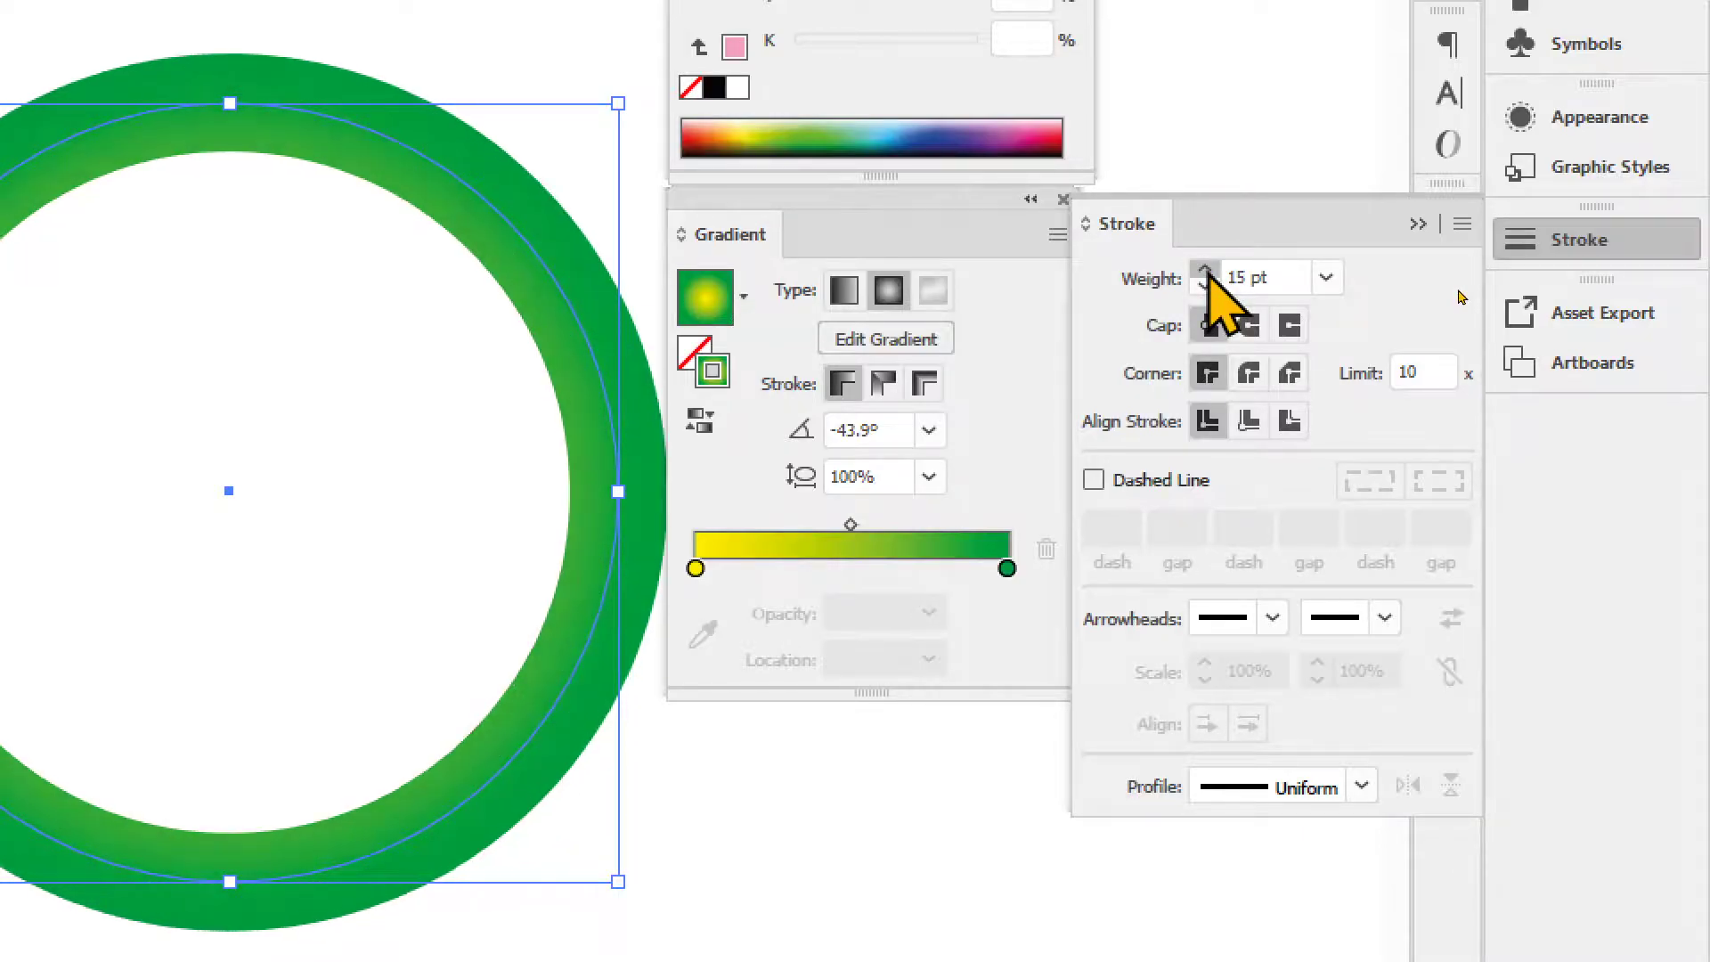
left_click(1589, 240)
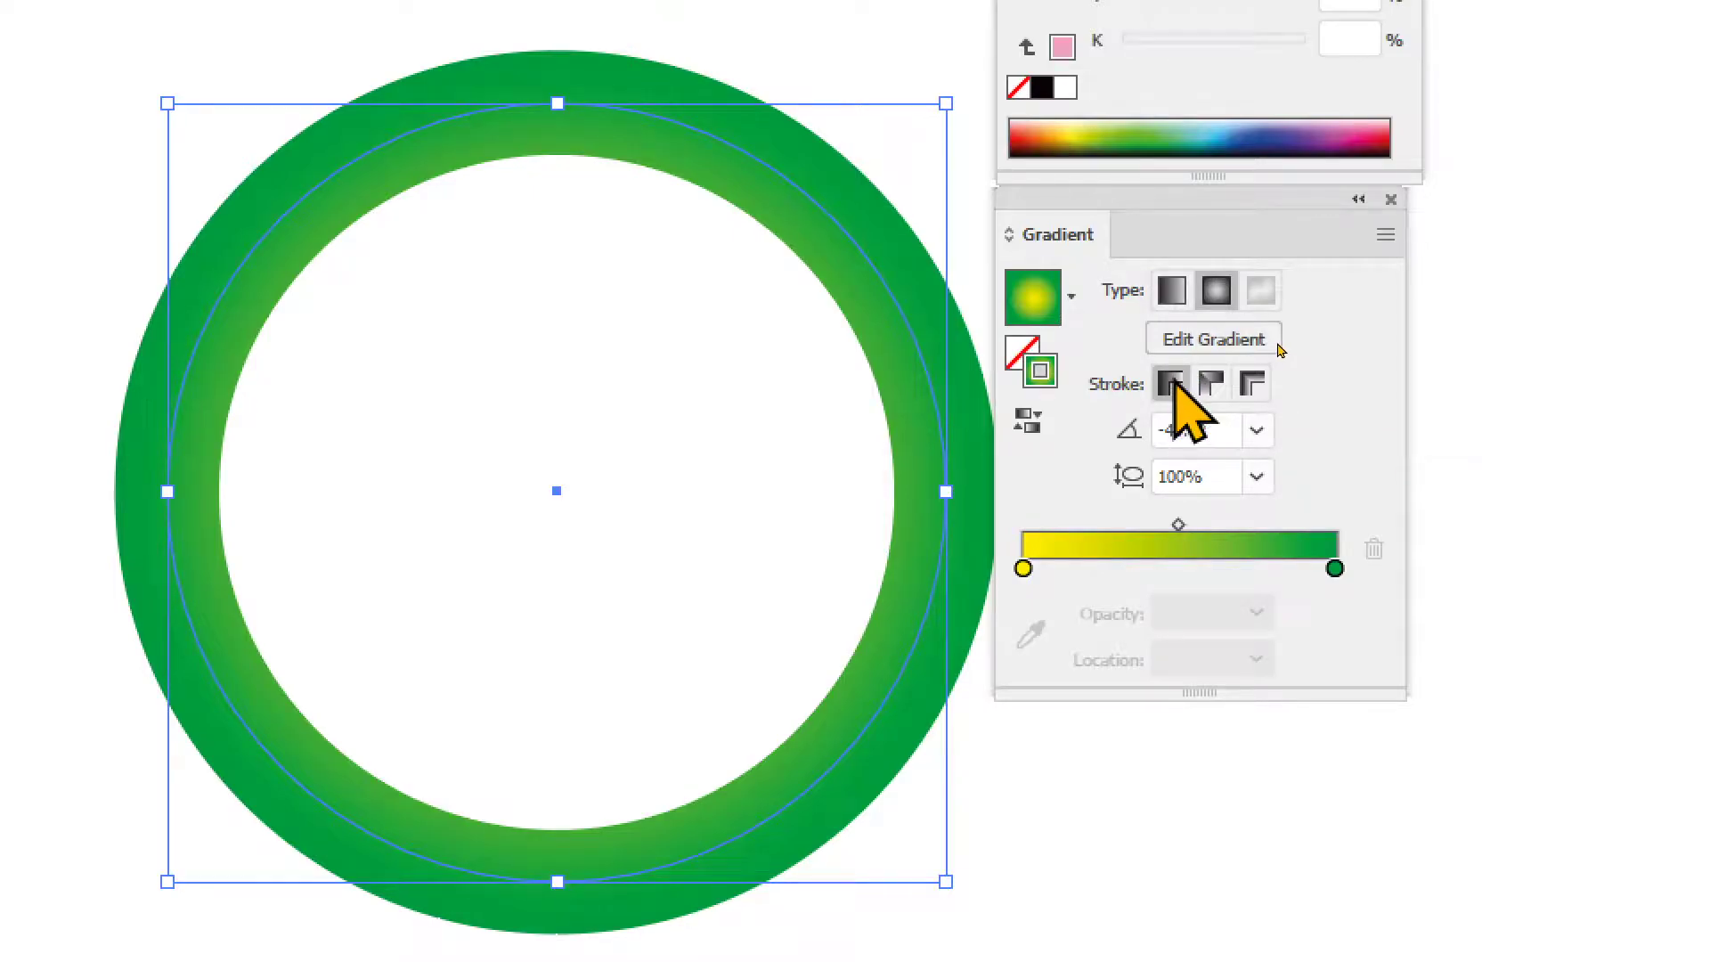
- Try the circle's stroke gradient along and across the stroke, restore it within the stroke, and test the Gradient tool on it
left_click(1213, 385)
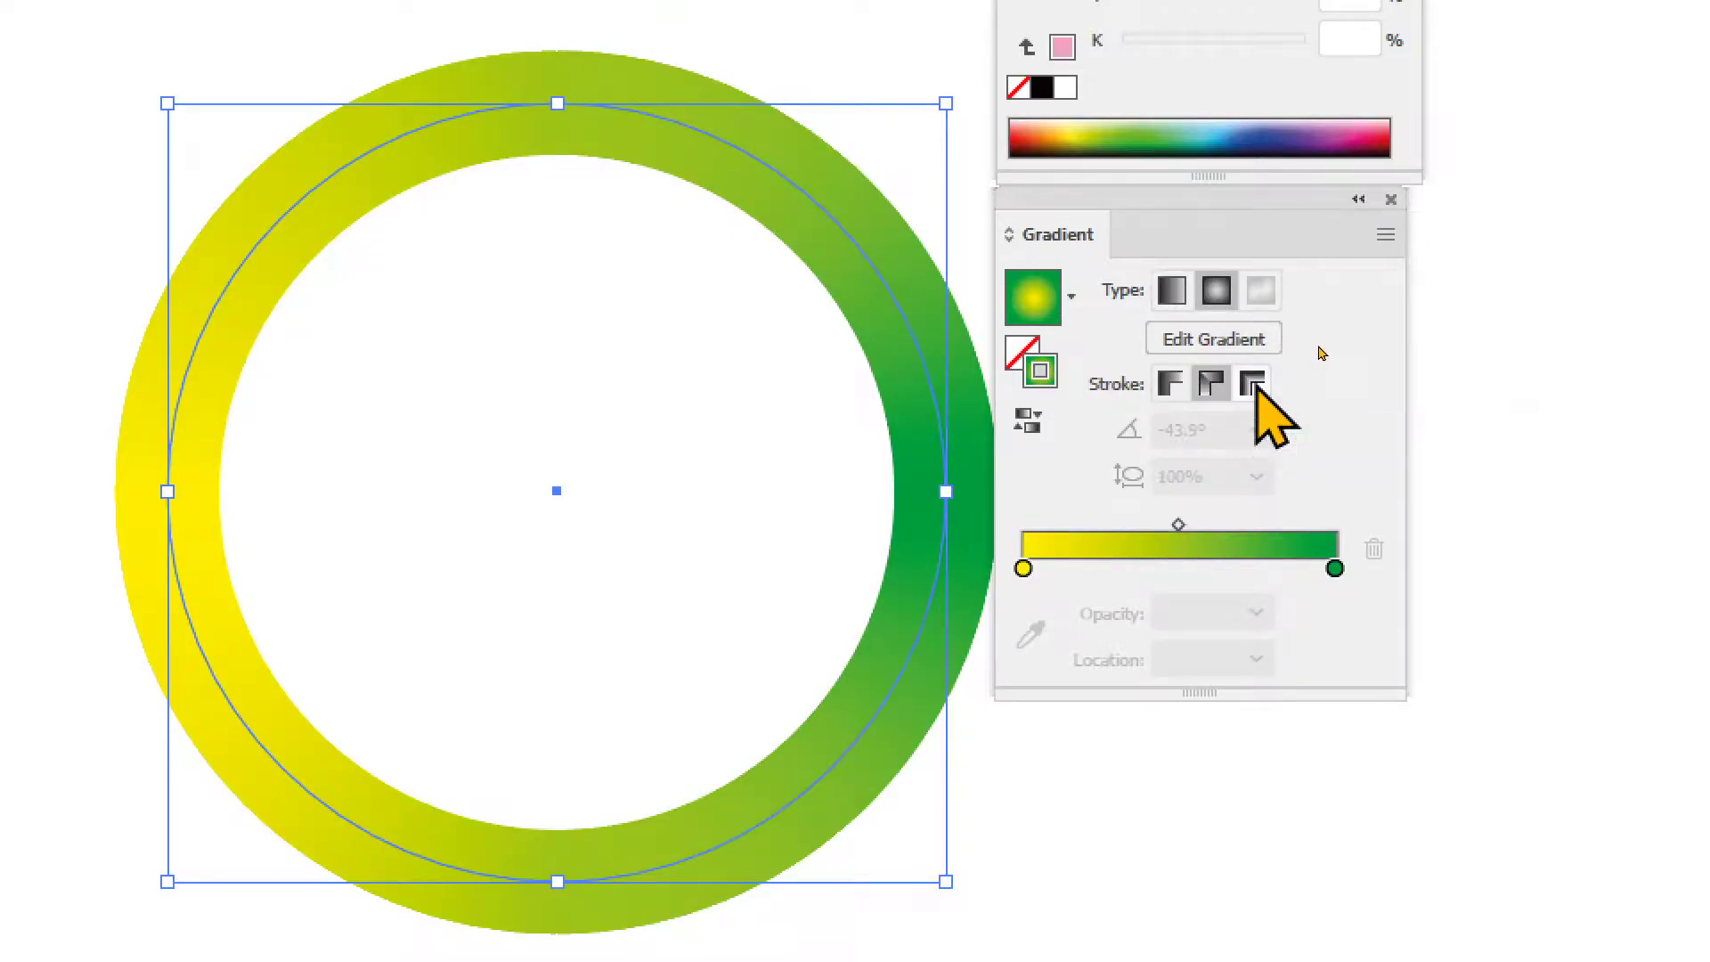
left_click(1252, 384)
left_click(1207, 382)
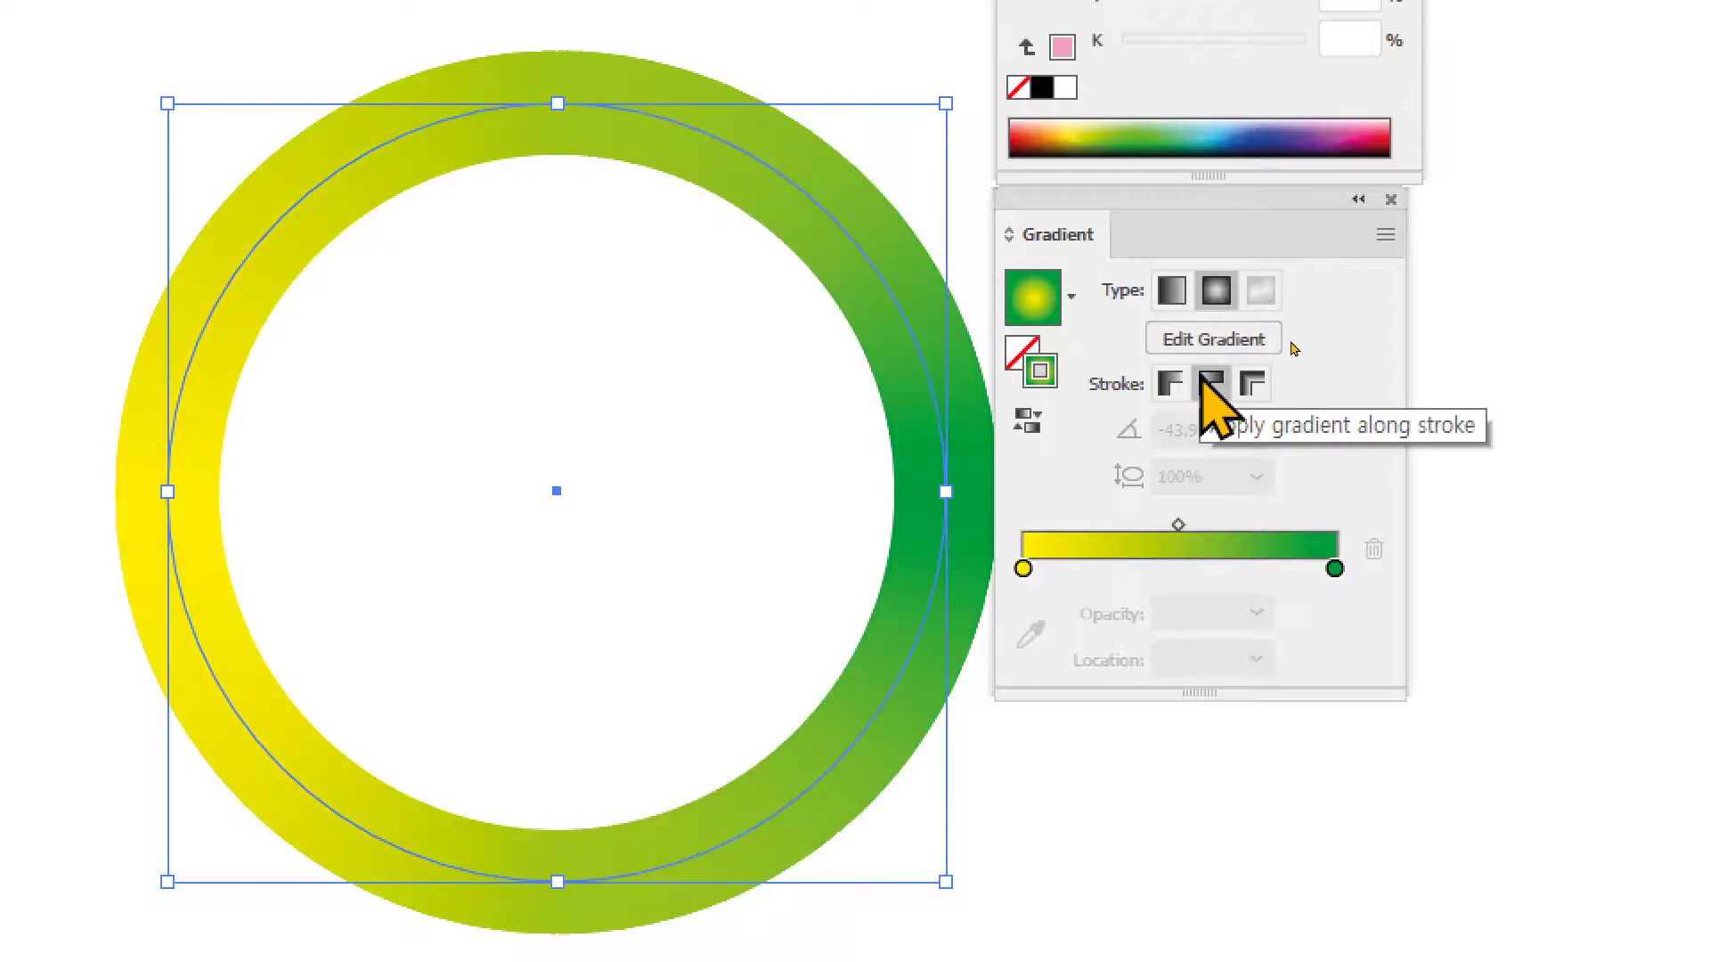
left_click(1170, 379)
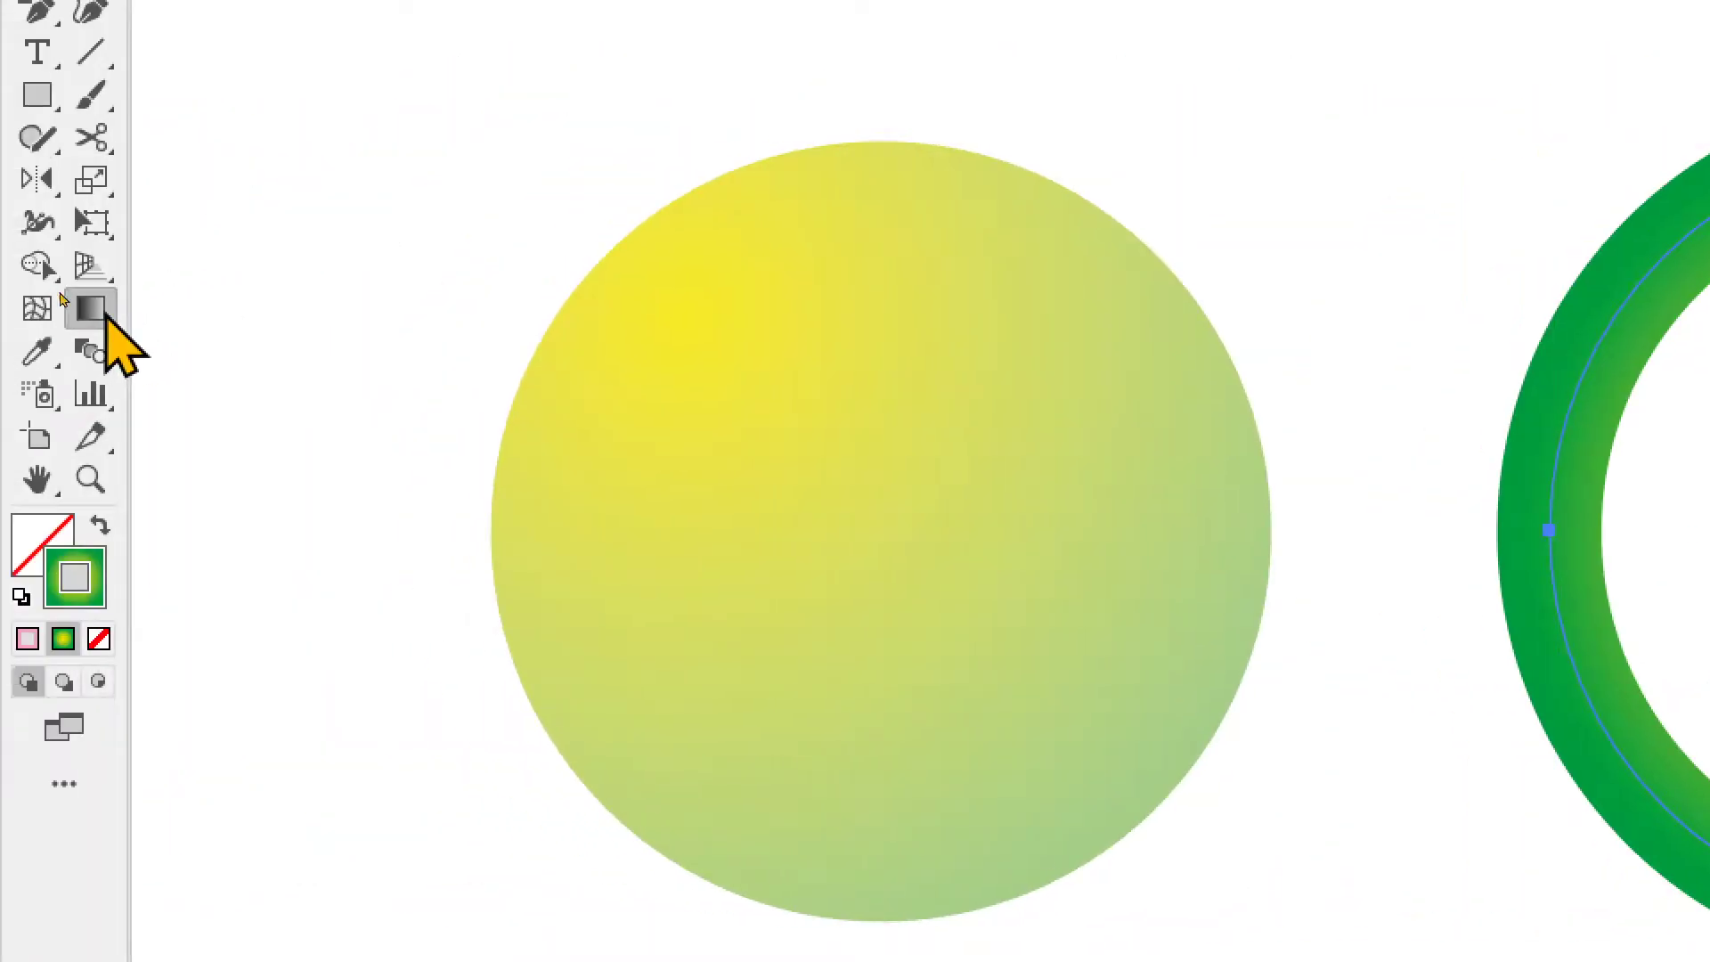
left_click(90, 307)
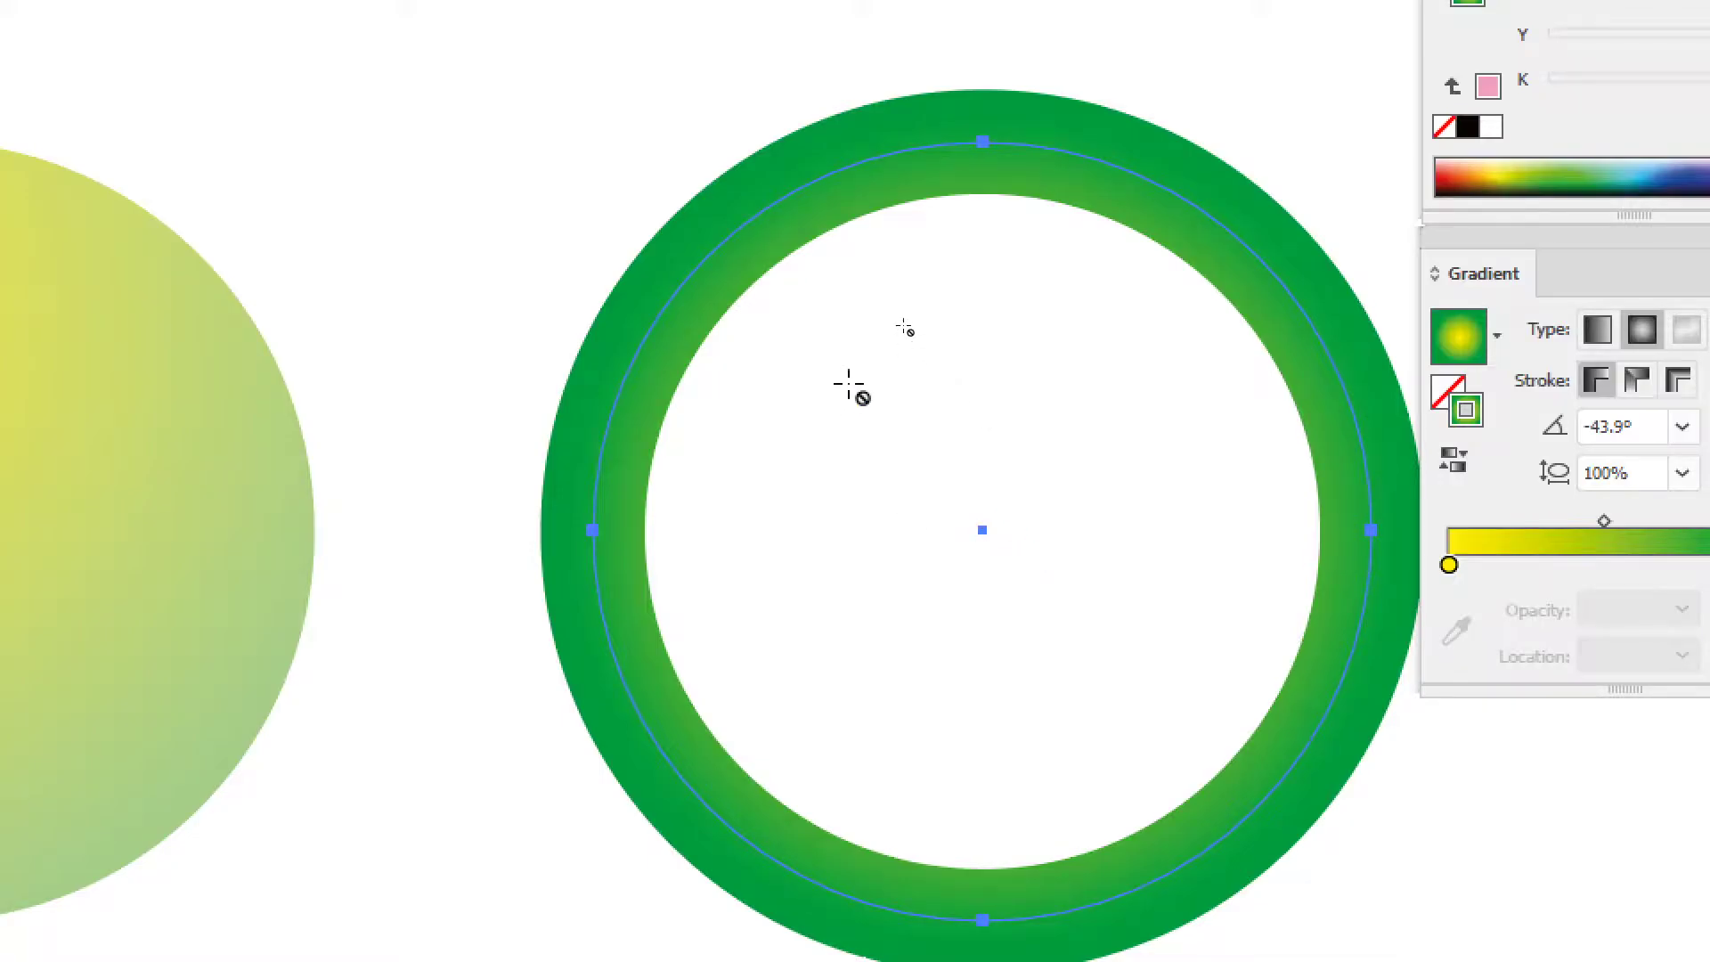
key("v")
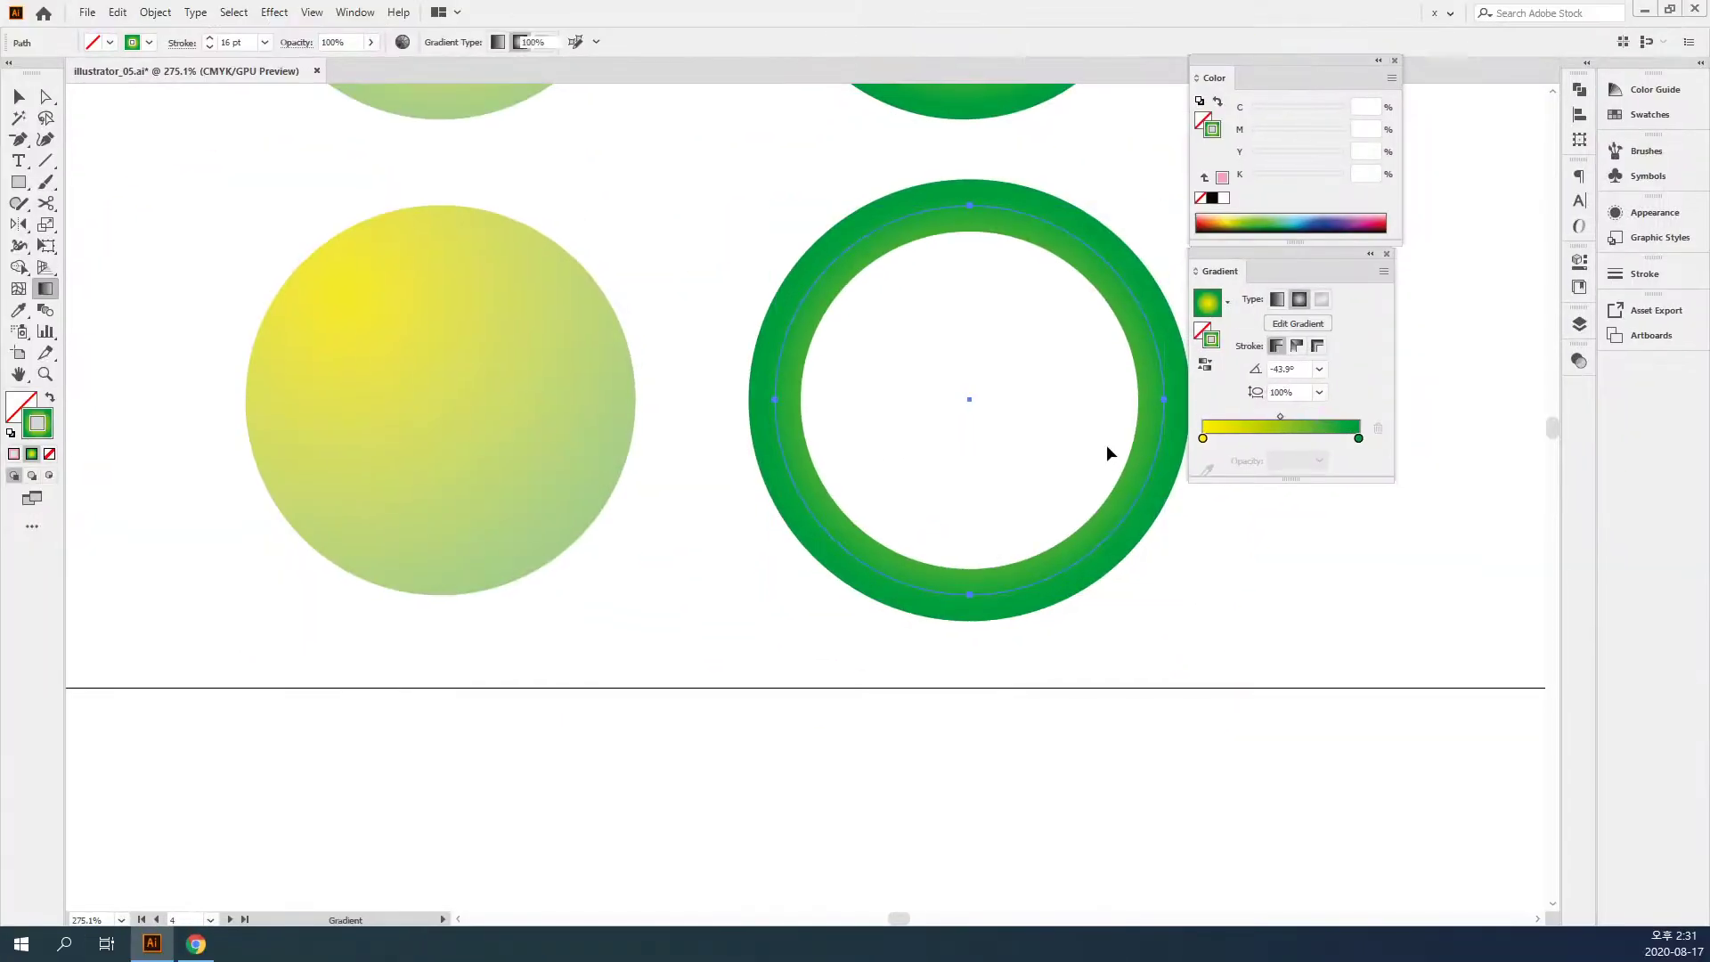
- Compare the along-stroke and across-stroke gradient modes on the circle again, returning to within stroke, and deselect the circle
left_click(1297, 353)
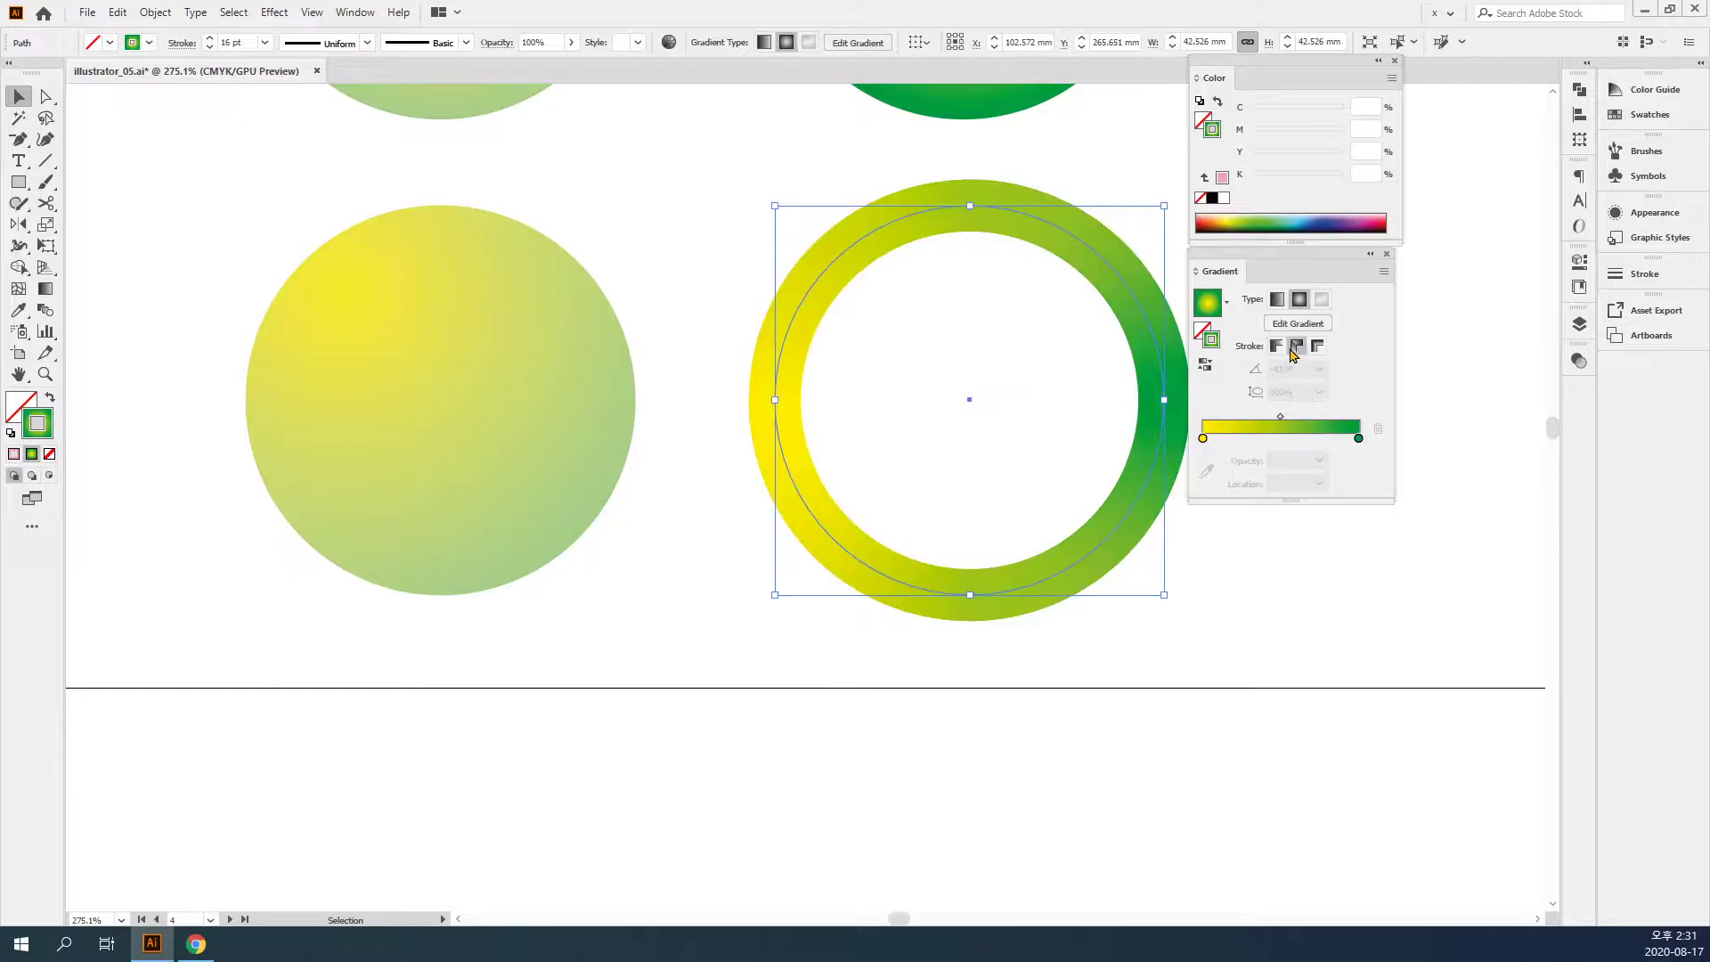
left_click(1318, 348)
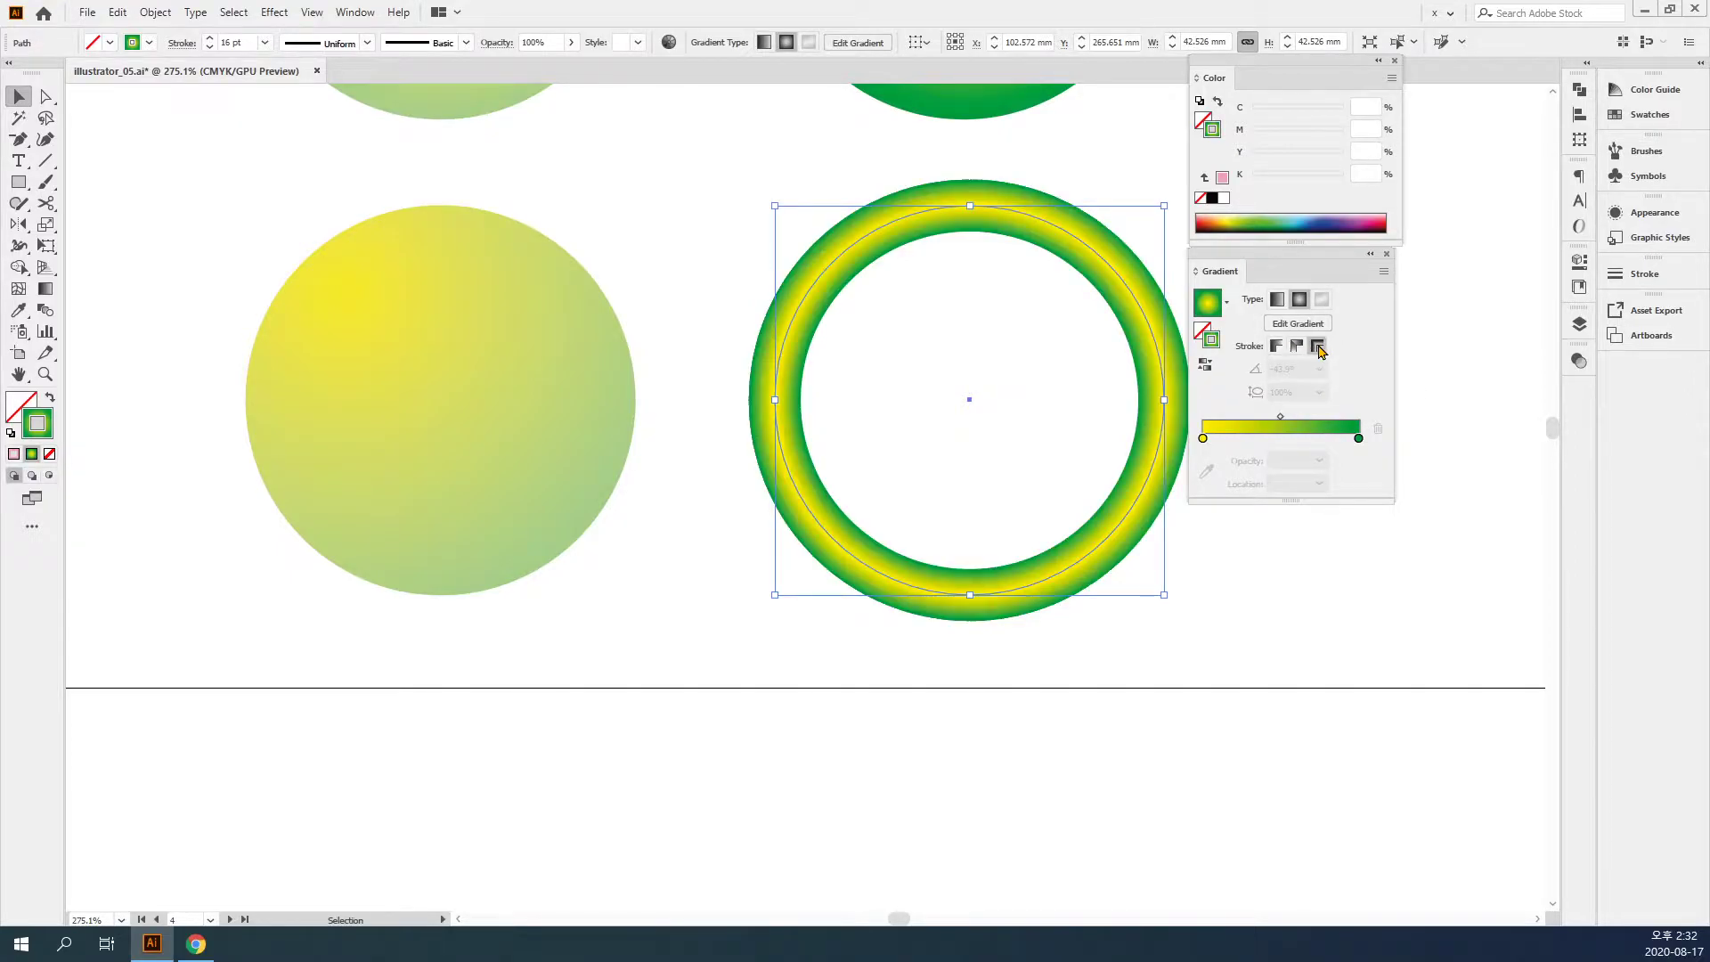
left_click(1298, 348)
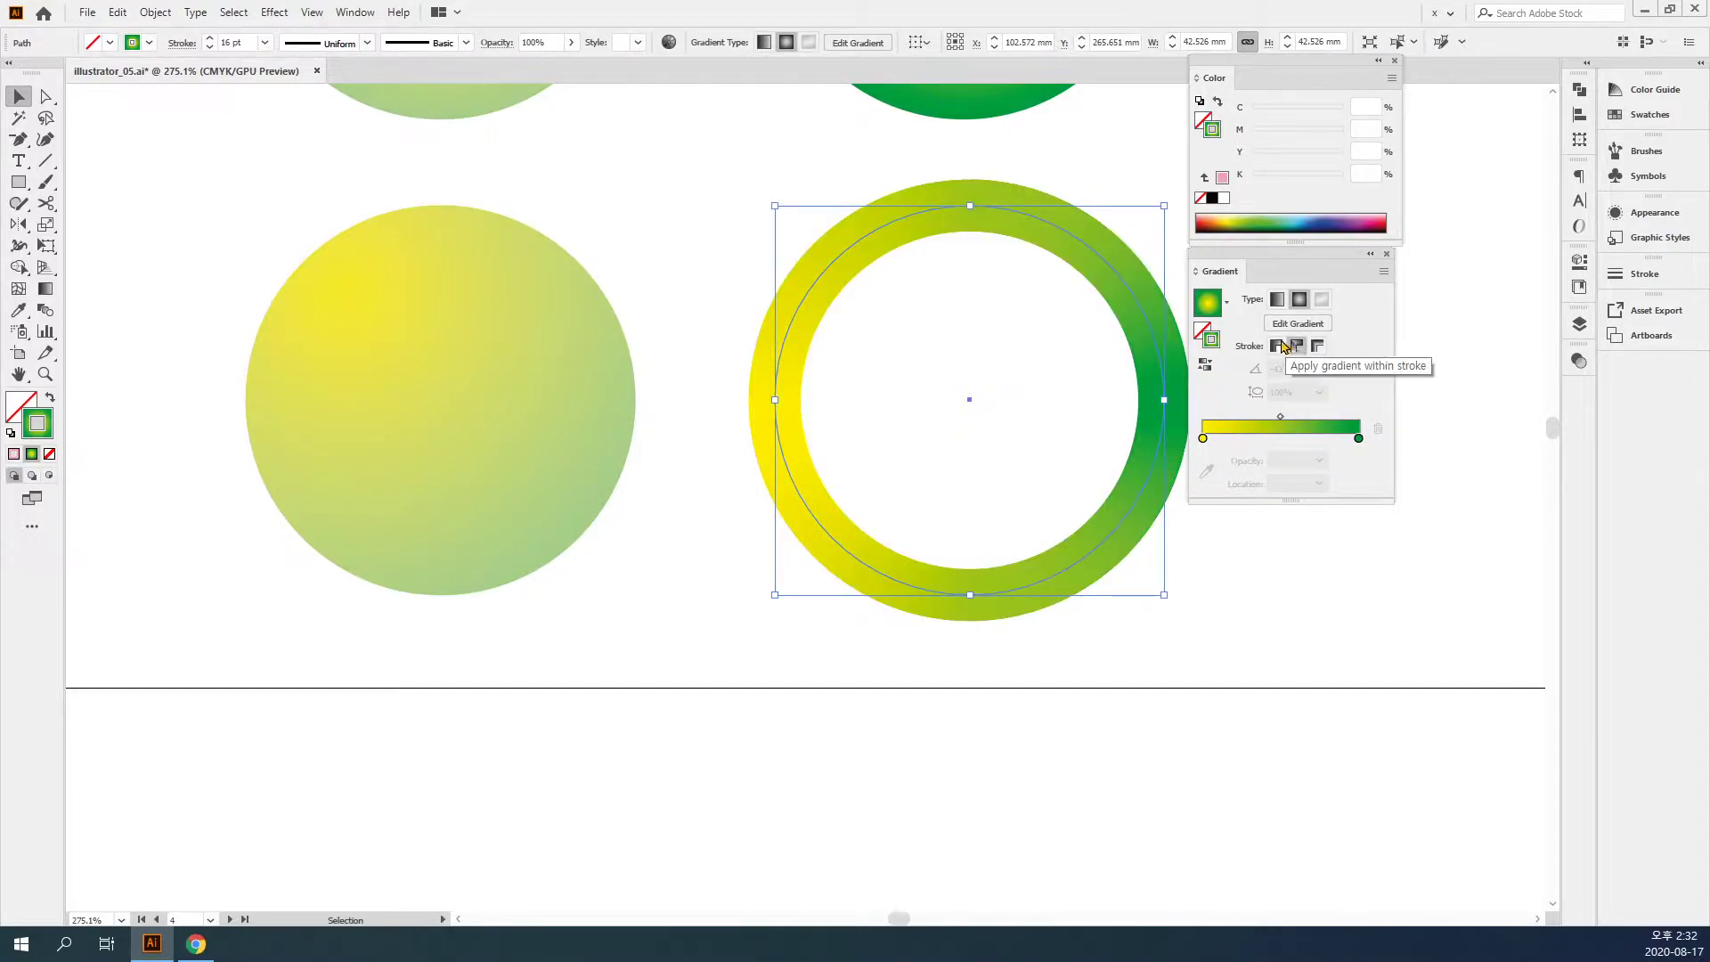
left_click(1277, 346)
left_click(1248, 603)
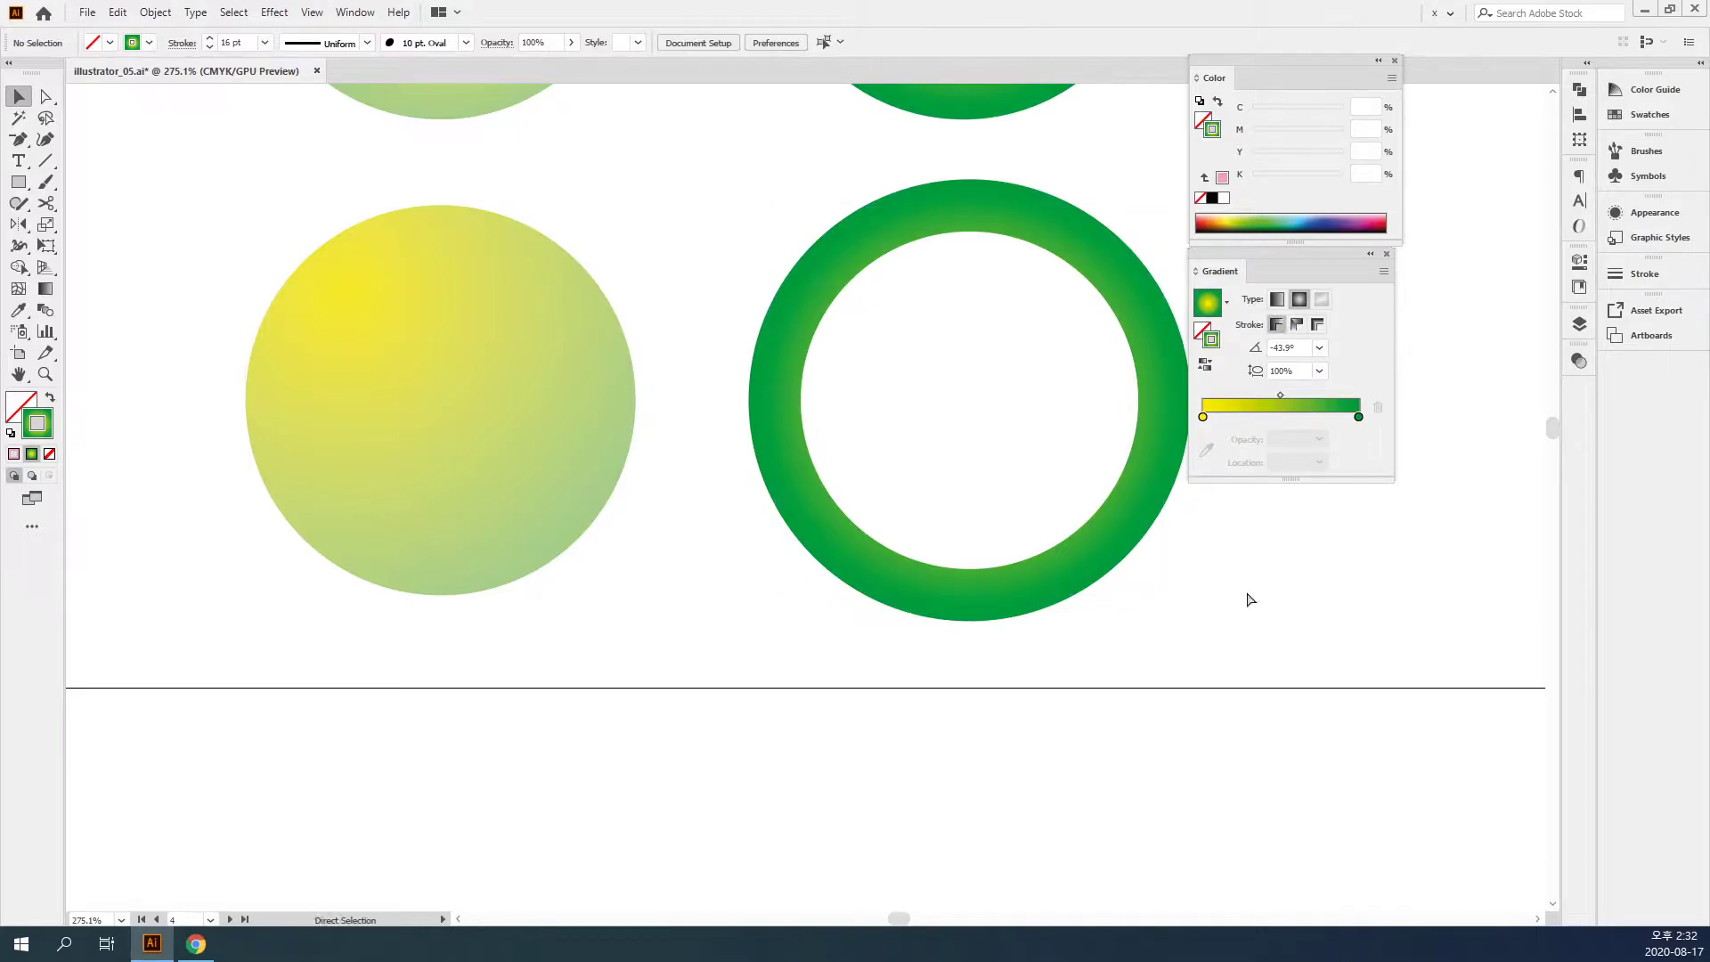
- Examine the six monitor drawing stages on the next Gradient artboard at 150% zoom
key("ctrl+1")
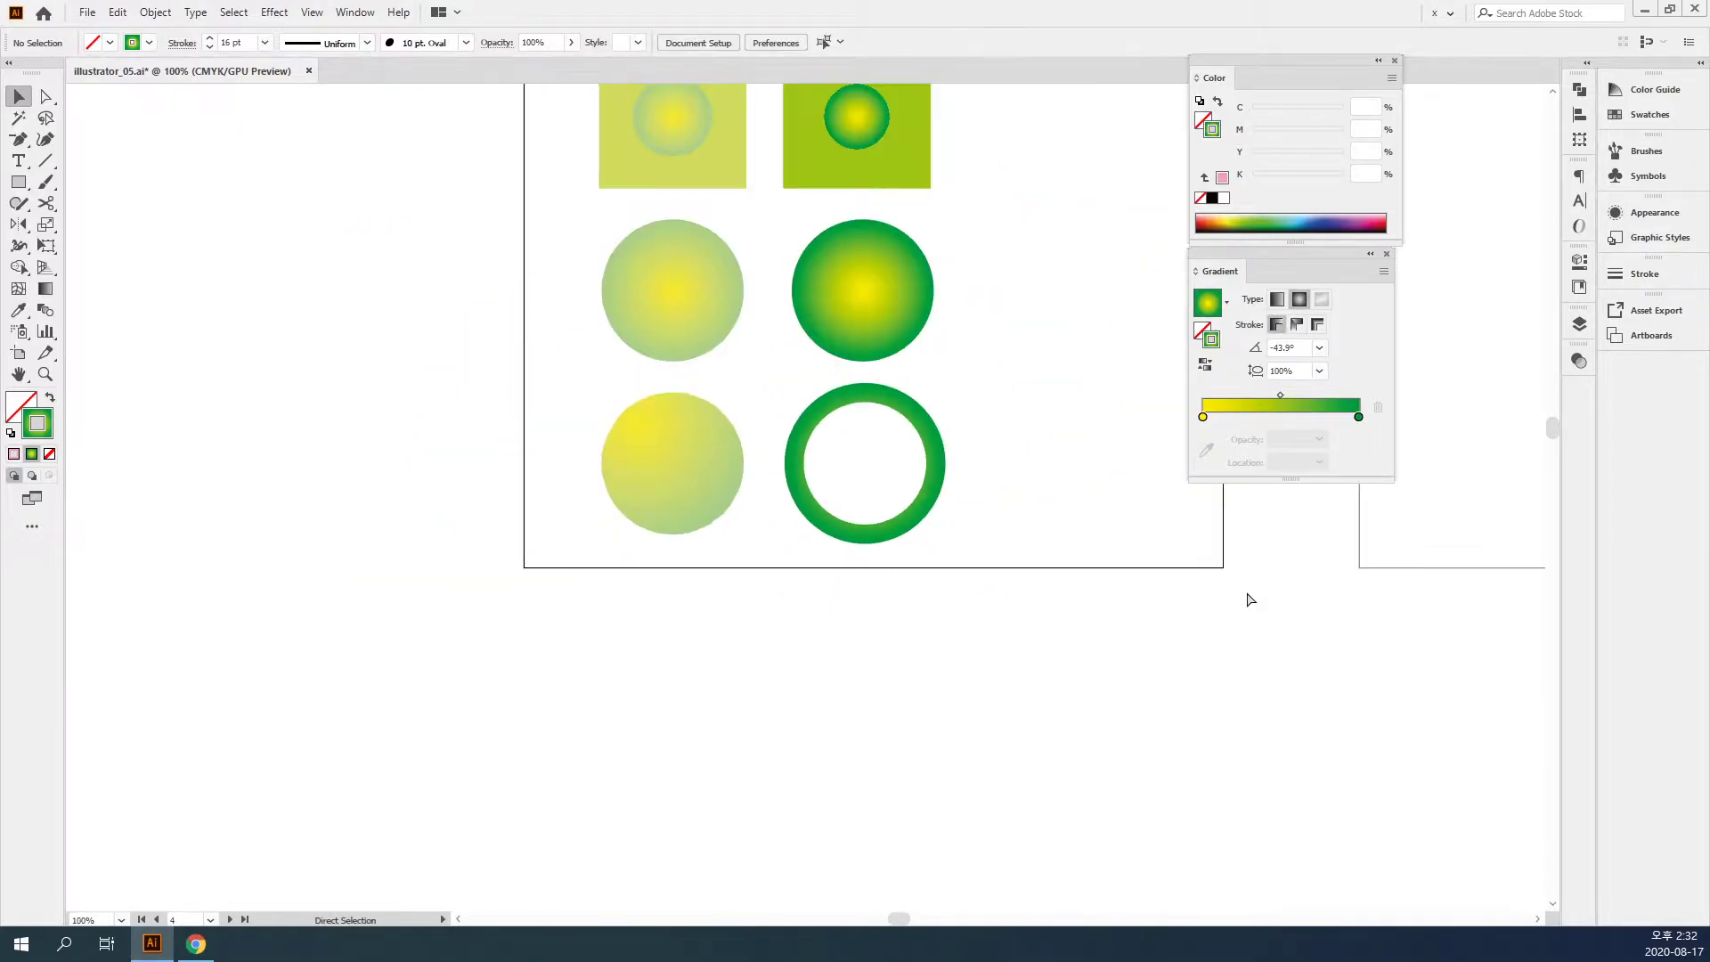
left_click_drag(963, 545, 445, 705)
left_click_drag(382, 286, 227, 768)
left_click_drag(648, 489, 198, 369)
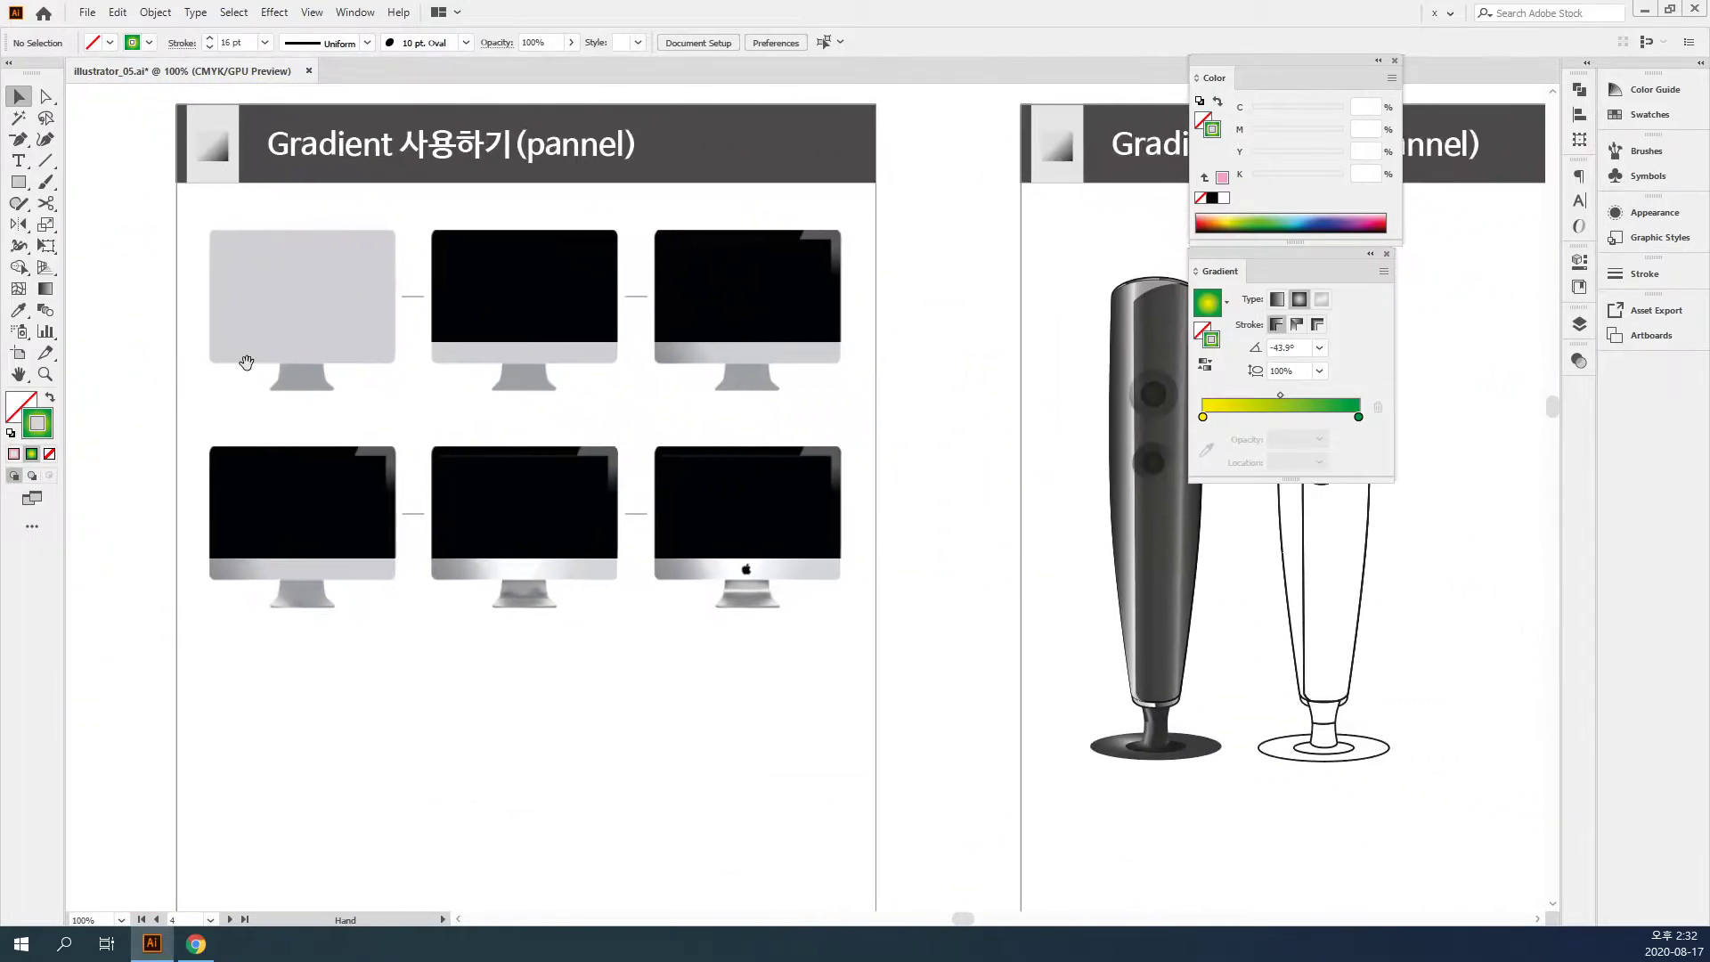
scroll(894, 454, "down", 3)
scroll(894, 454, "left", 2)
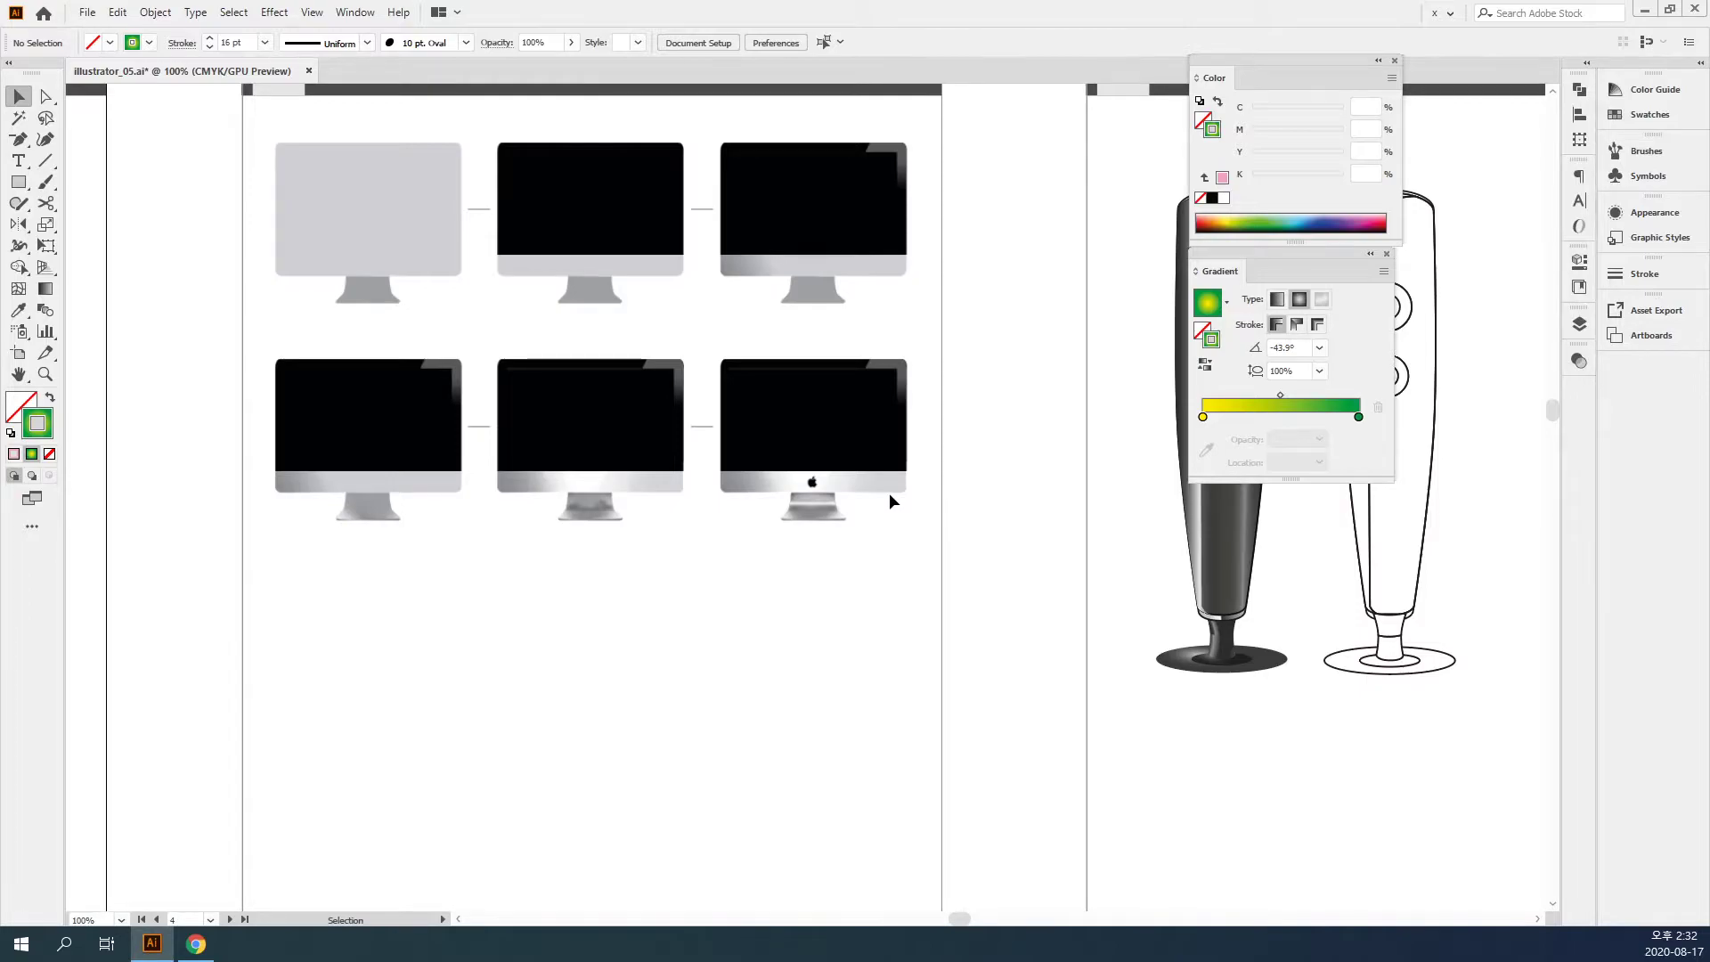
left_click(571, 330, "ctrl")
scroll(745, 469, "down", 2)
scroll(744, 469, "right", 2)
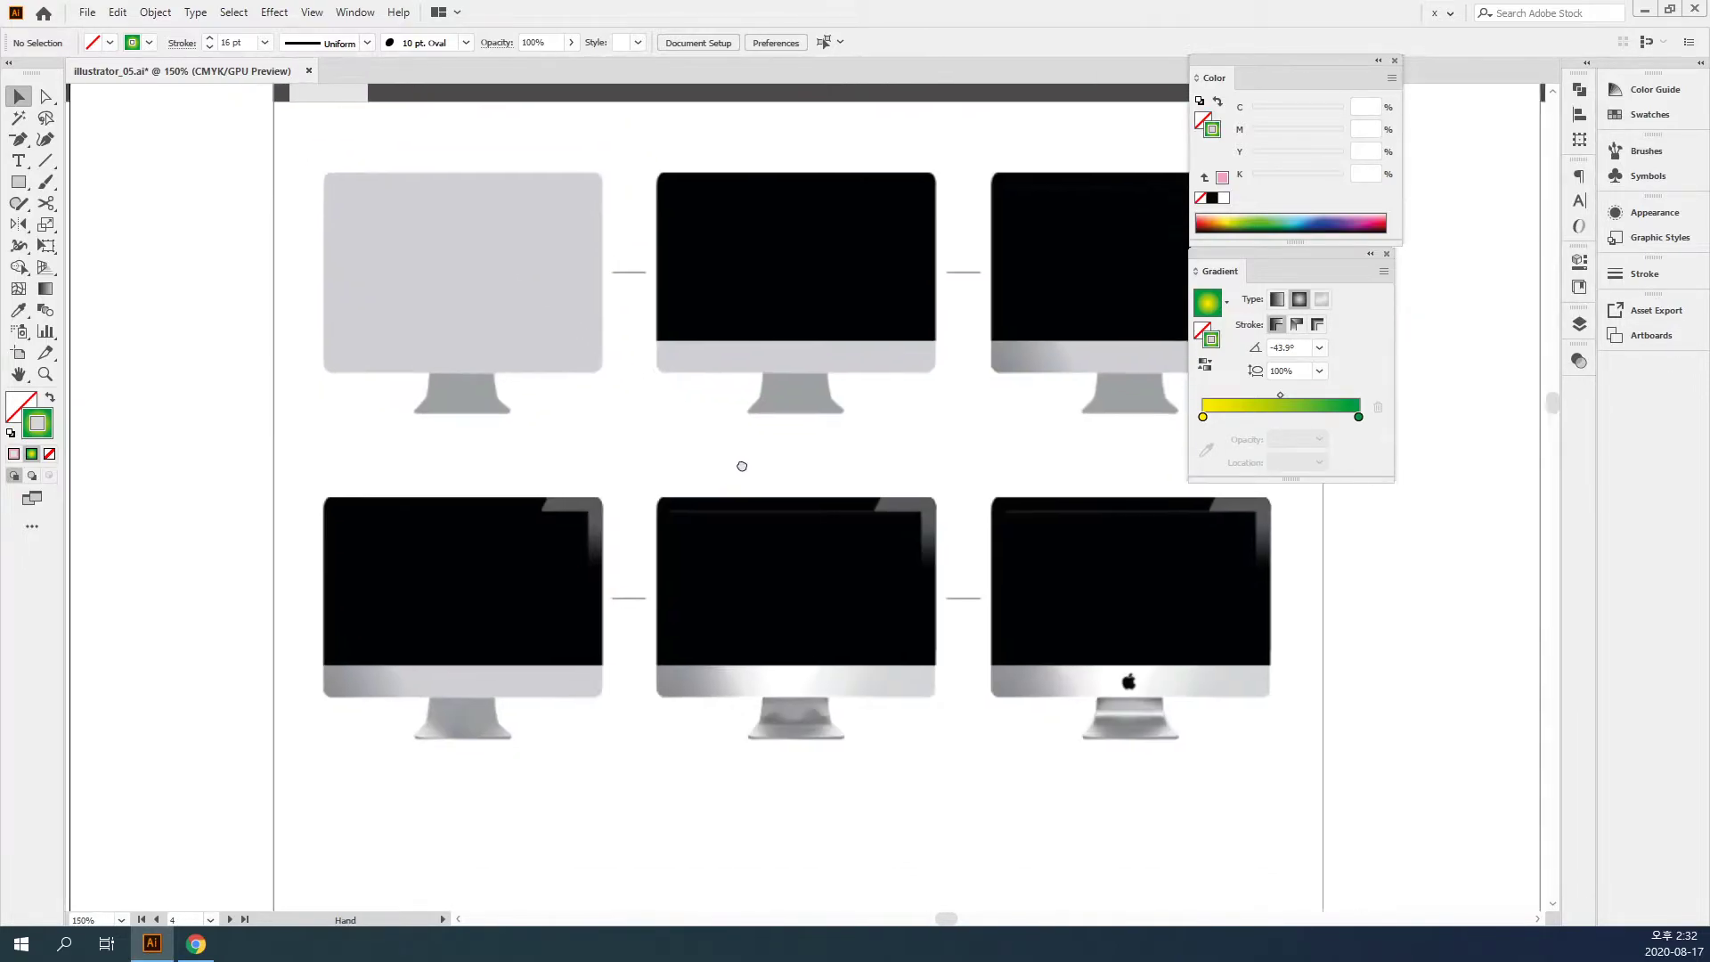
- Dock the floating Color and Gradient panels among the collapsed panels to clear the view of the monitor artboard
left_click_drag(1280, 60, 1629, 84)
left_click_drag(1324, 264, 1687, 291)
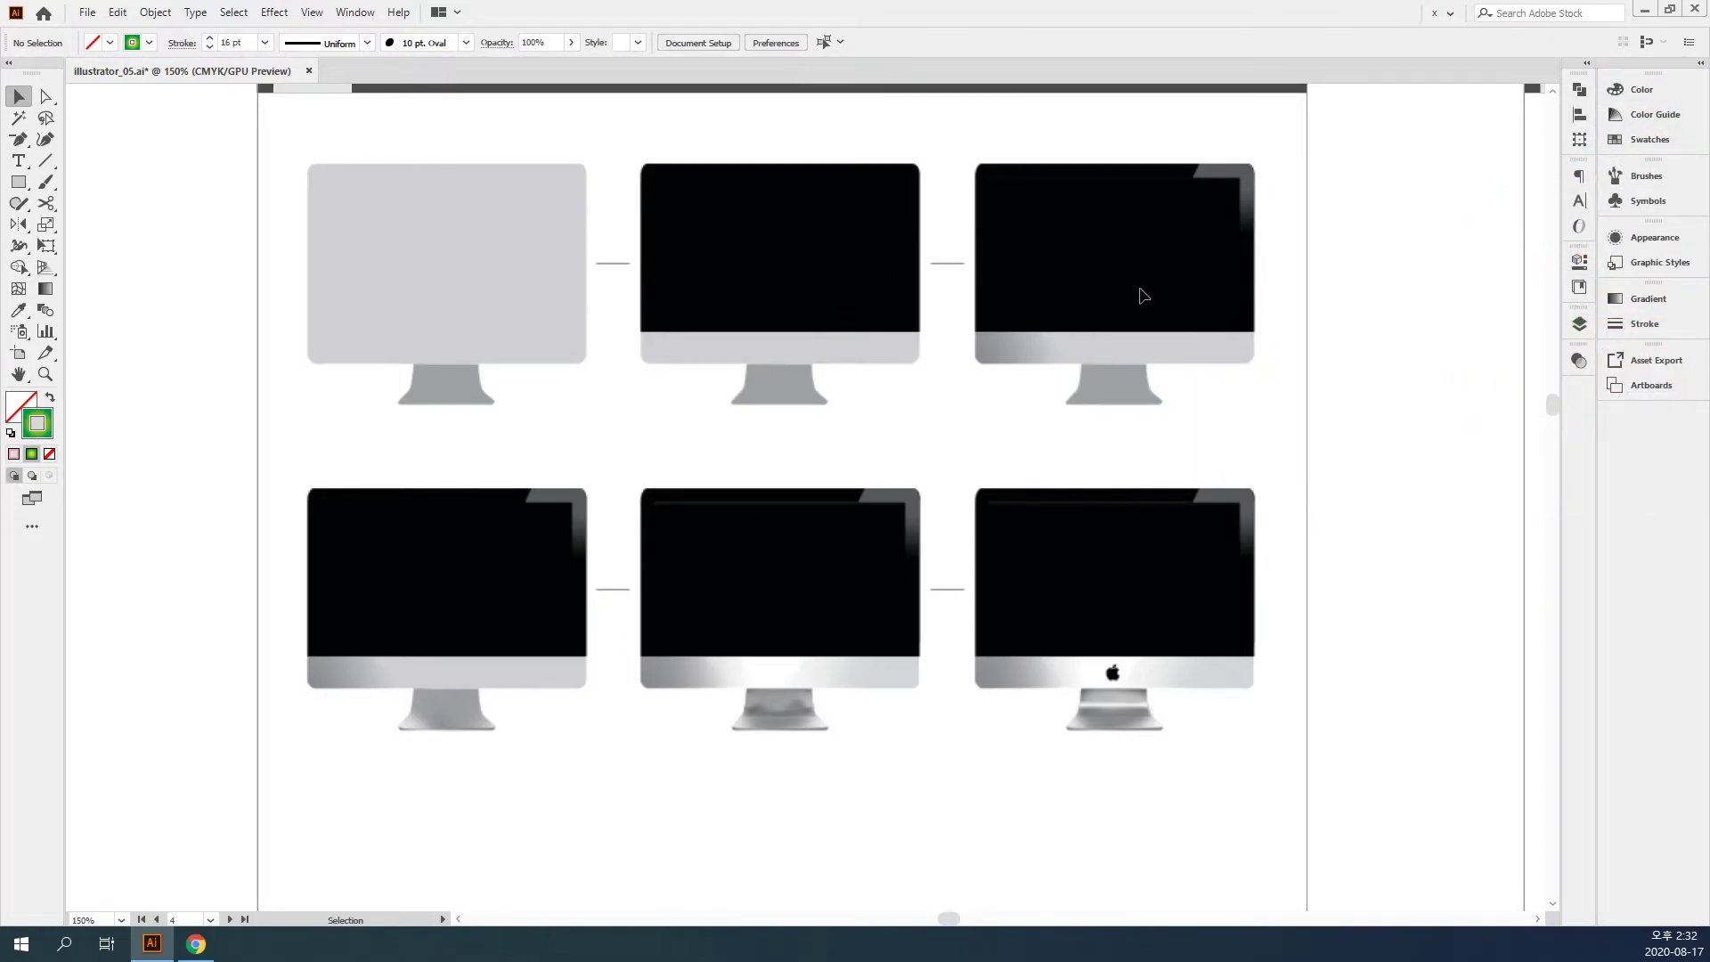
left_click_drag(829, 886, 865, 440)
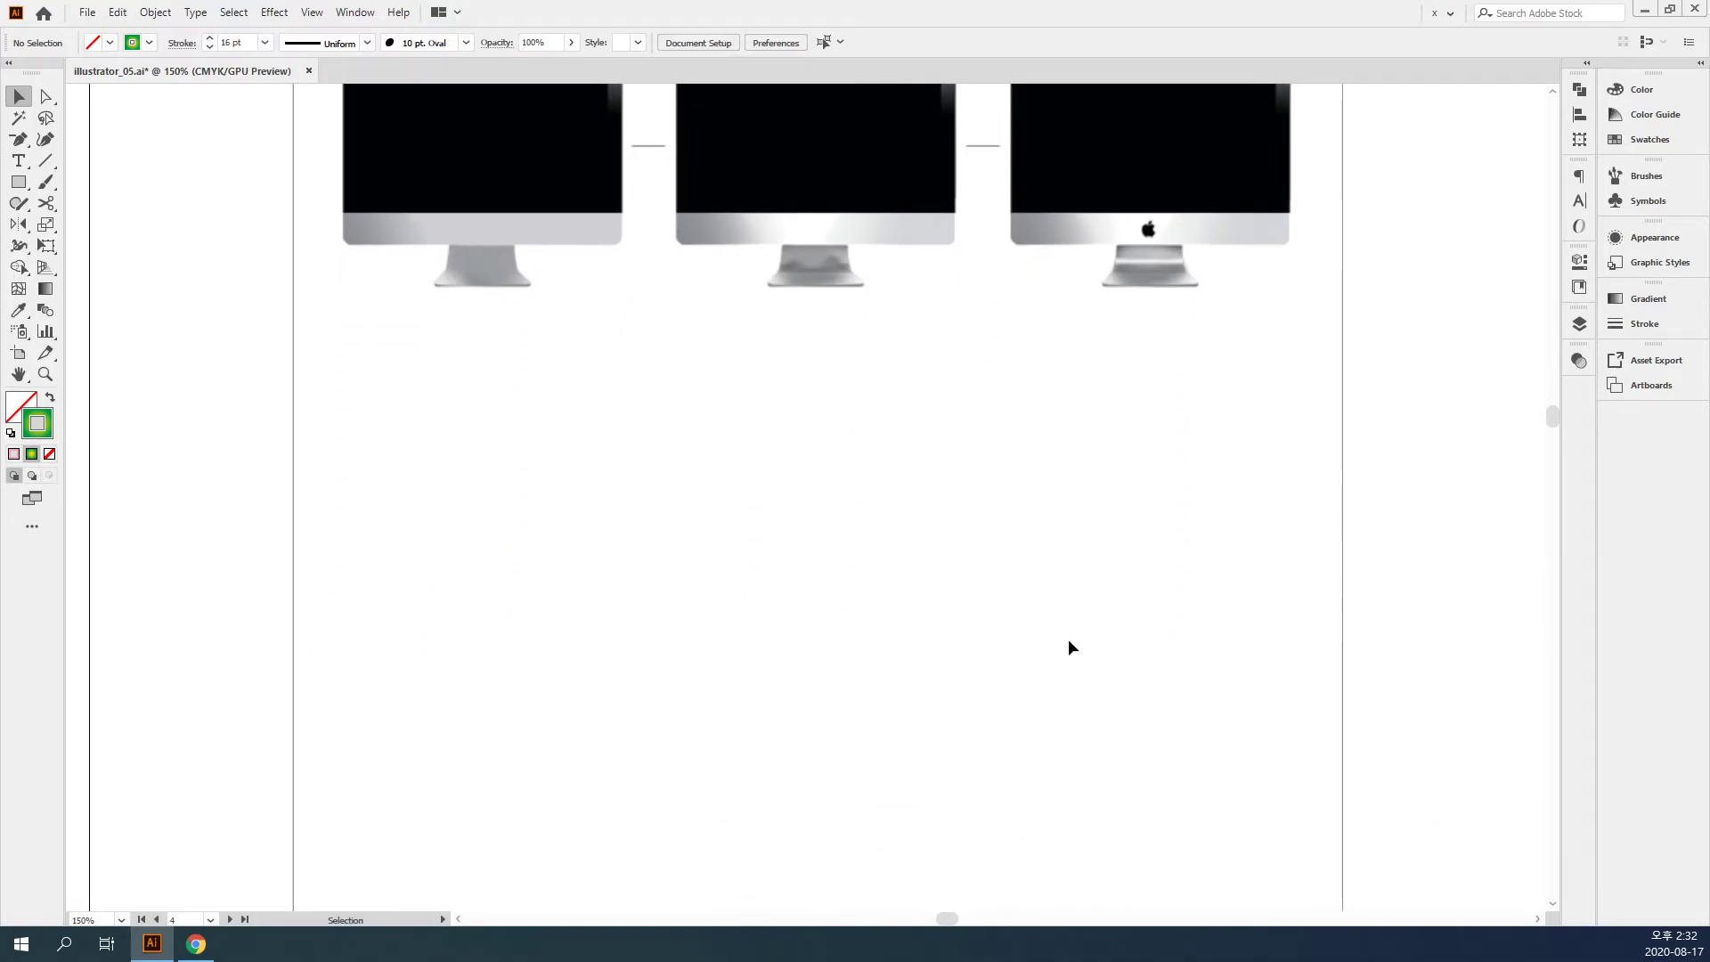